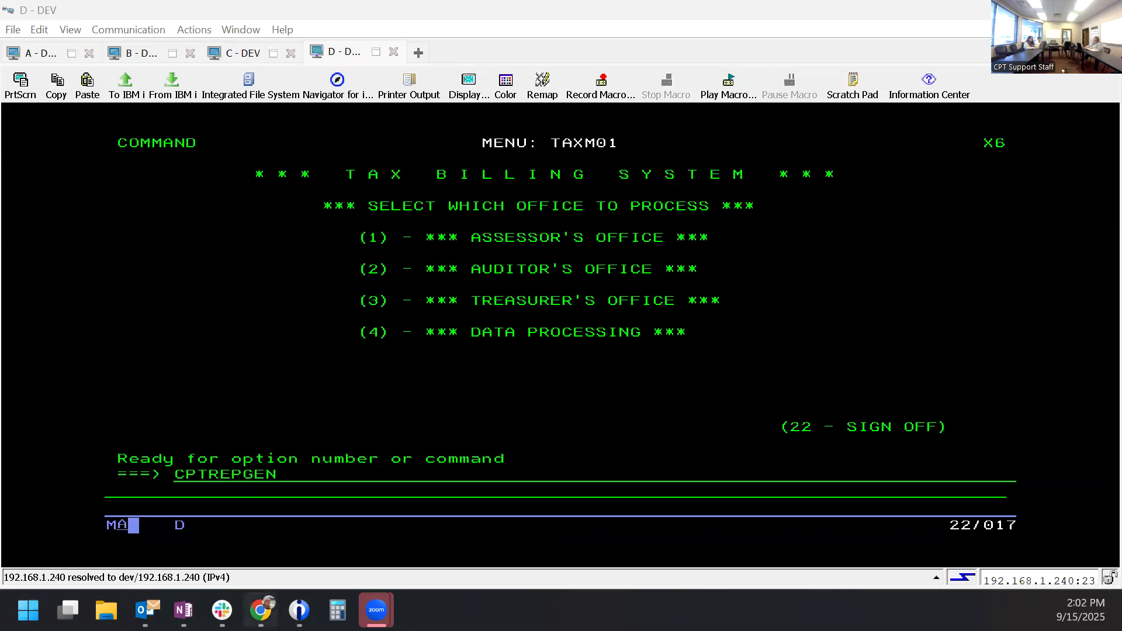
# Step: Switch to Report Generator in Chrome, read through the Report List help manual, and close it
pyautogui.click(261, 610)
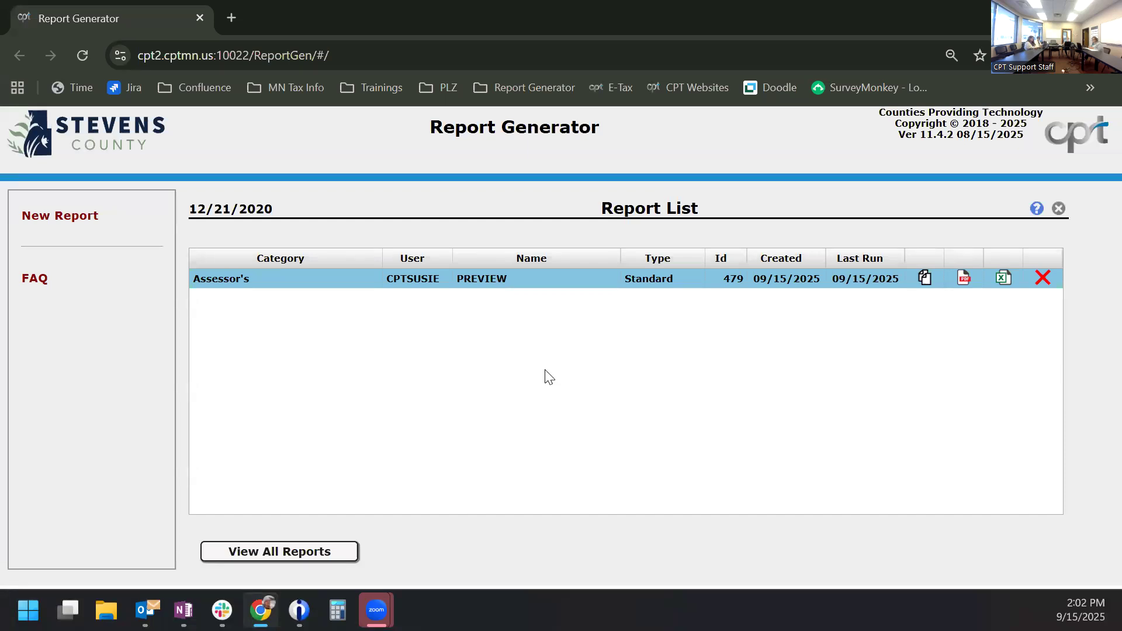
pyautogui.click(1036, 210)
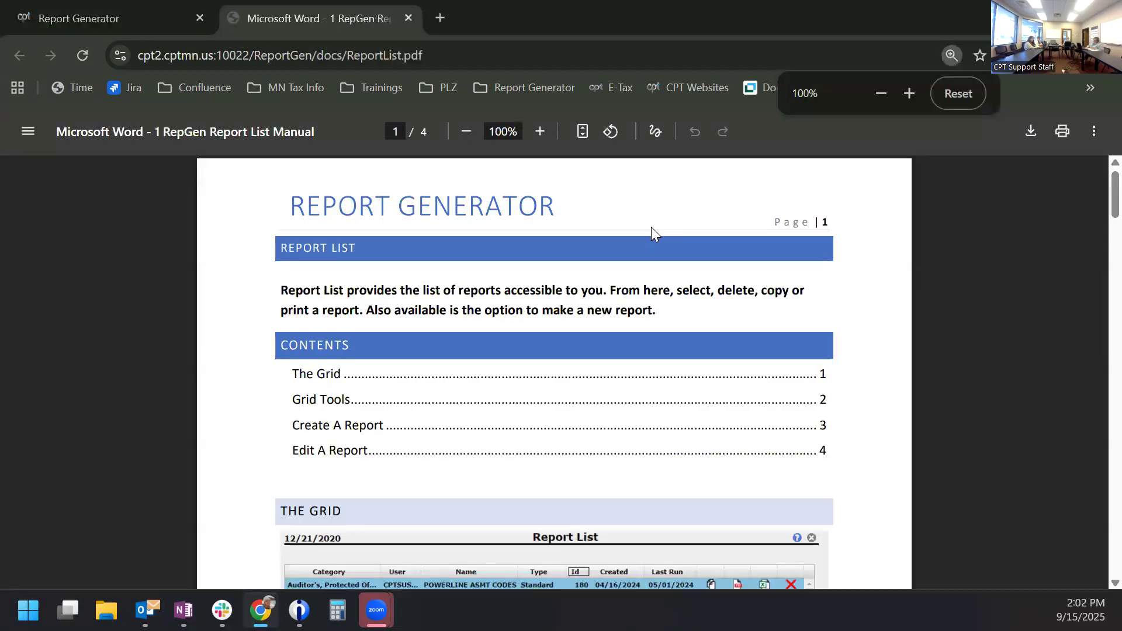
pyautogui.scroll(-15, 680, 349)
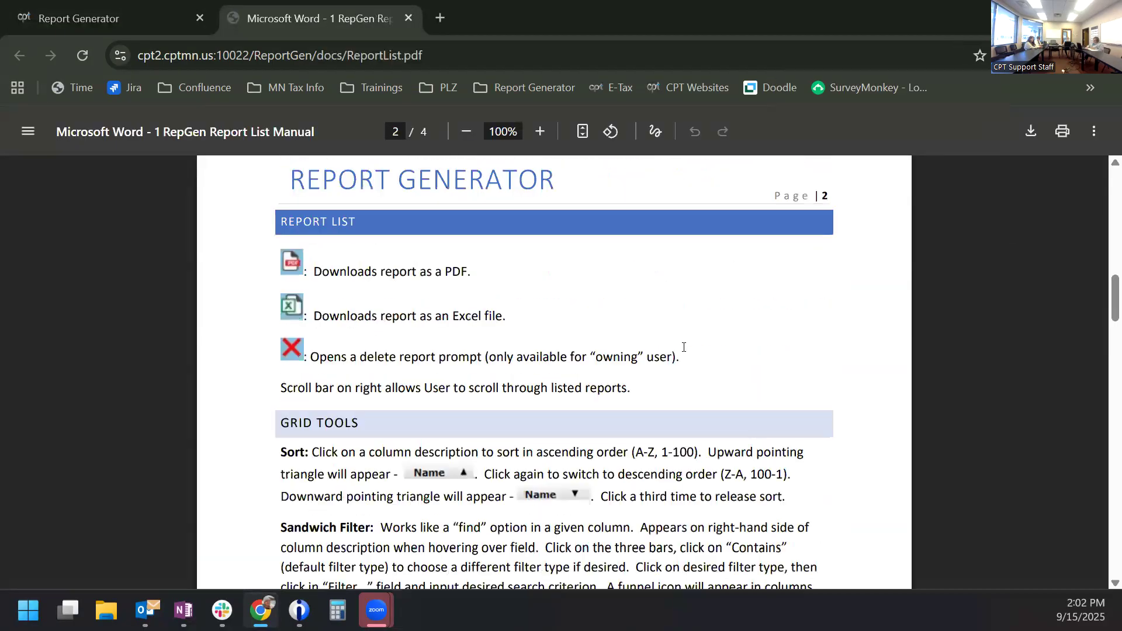
pyautogui.scroll(-18, 683, 346)
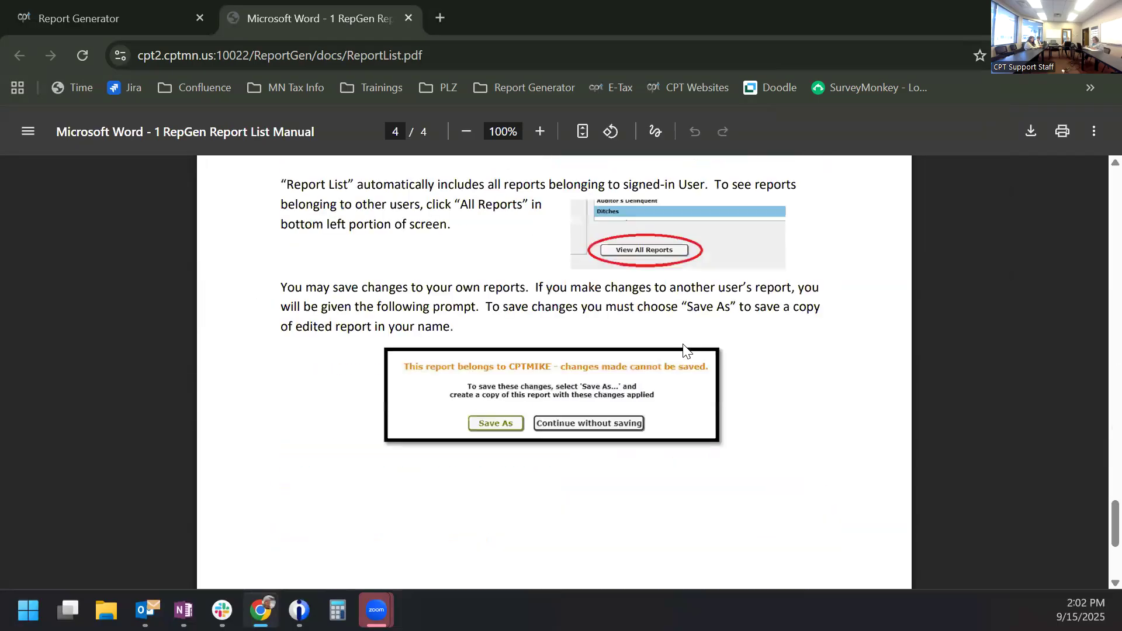
pyautogui.scroll(20, 682, 344)
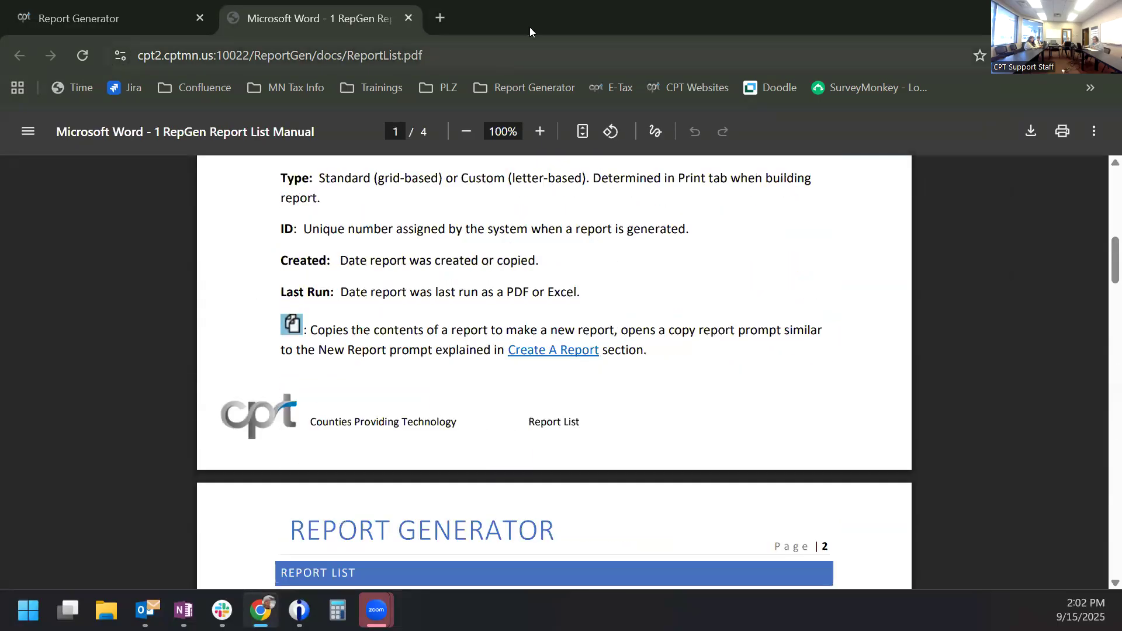
pyautogui.click(408, 18)
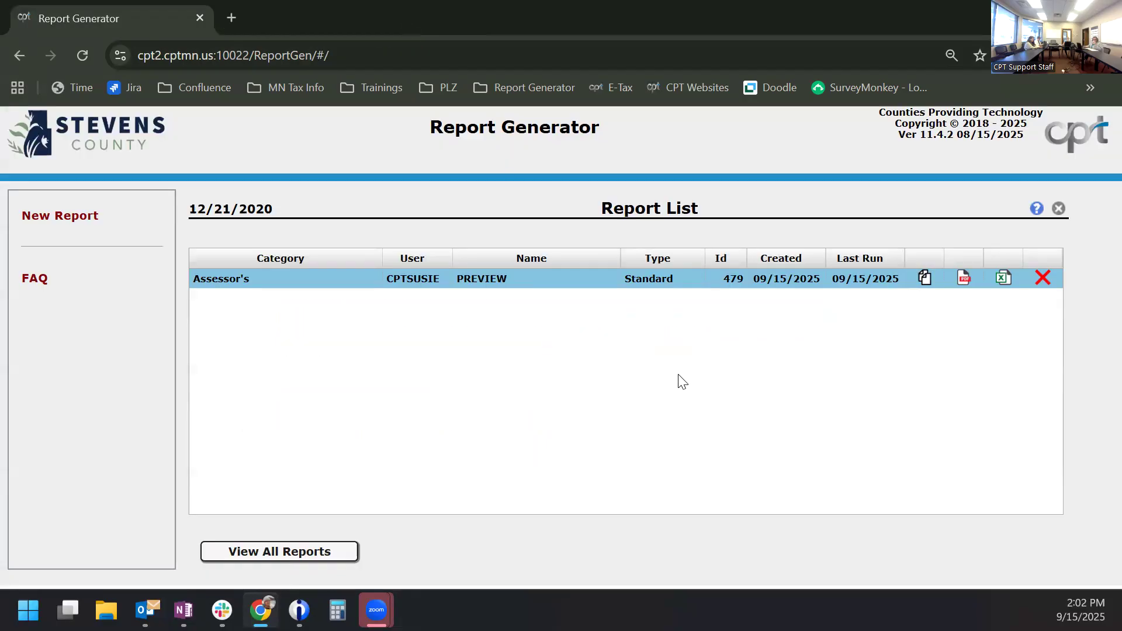
# Step: Open the Report Generator FAQ, review the basics and the repeating-fields explanation, and close the document
pyautogui.click(32, 280)
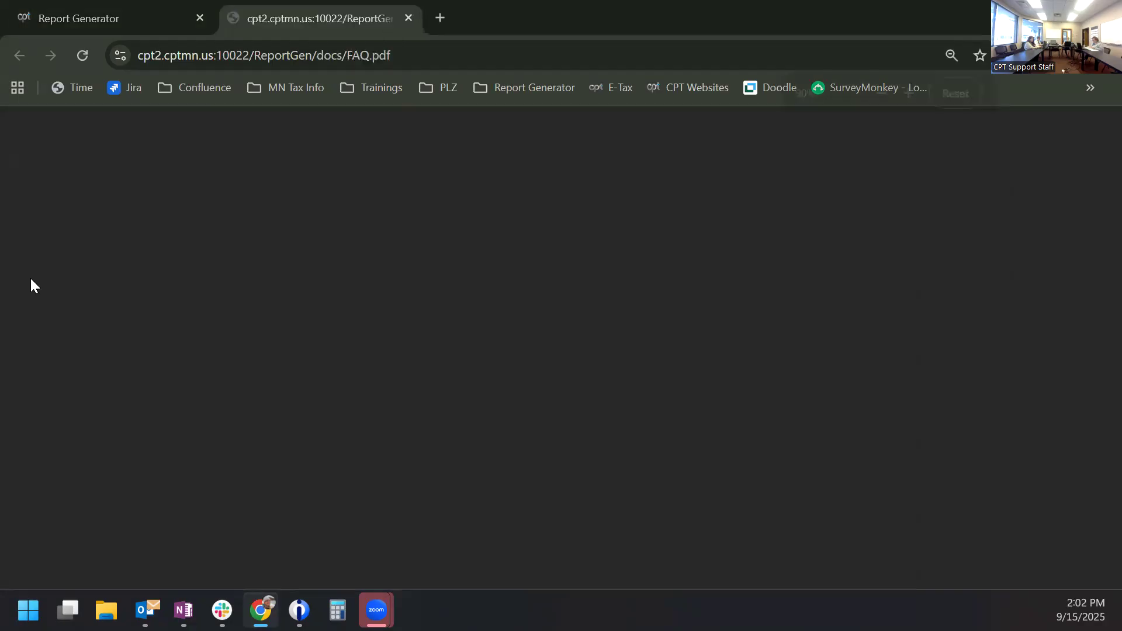
pyautogui.scroll(-4, 348, 375)
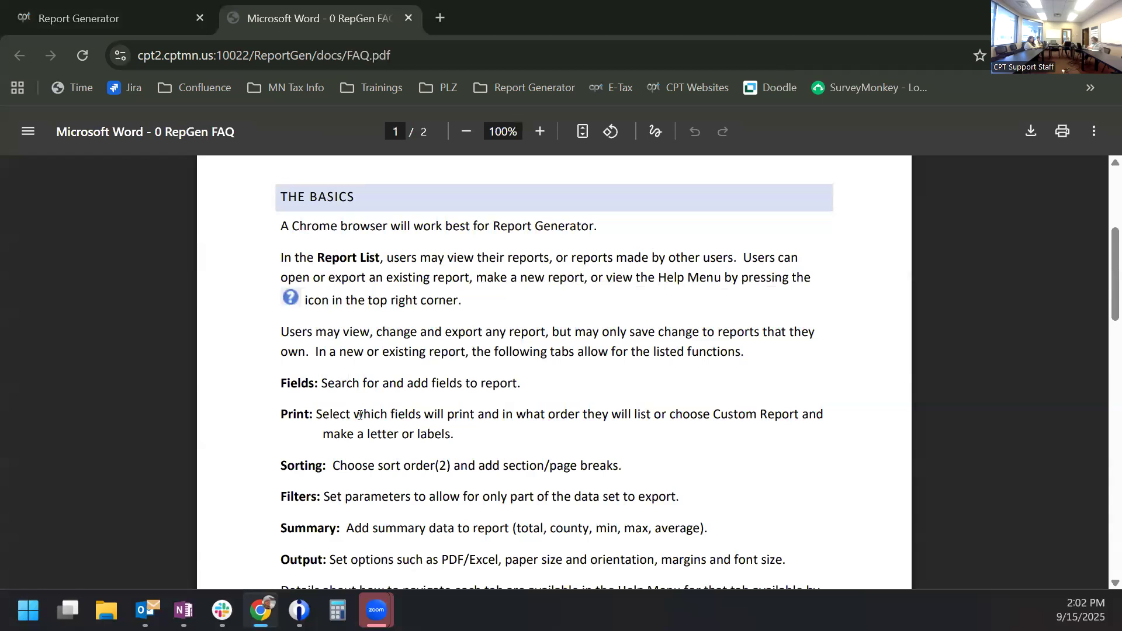
pyautogui.scroll(-10, 360, 415)
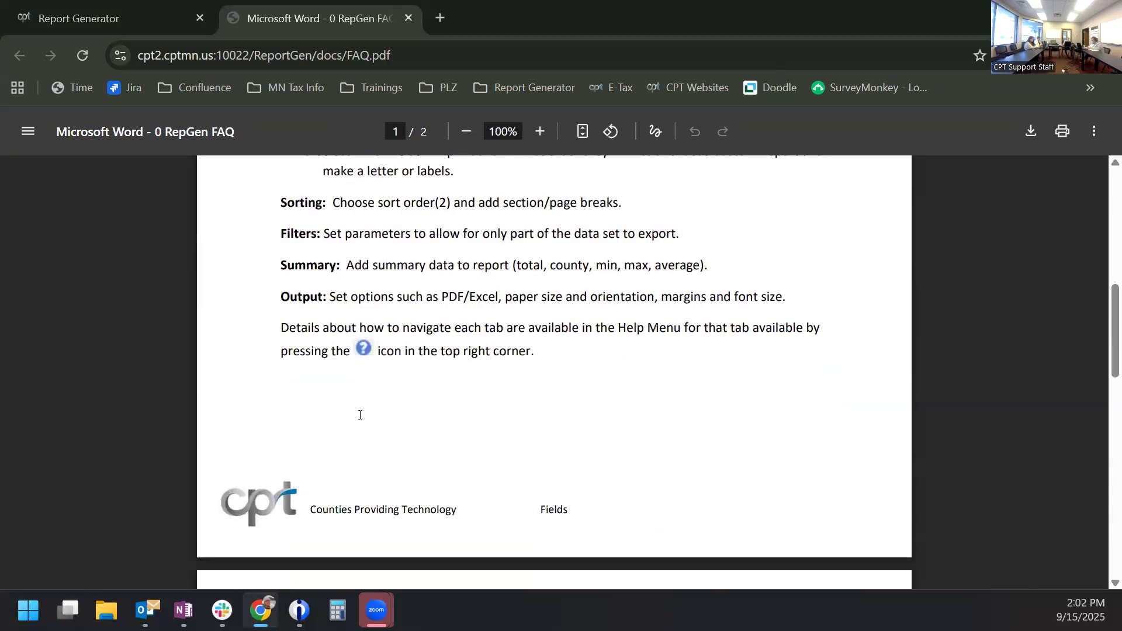
pyautogui.scroll(-10, 360, 415)
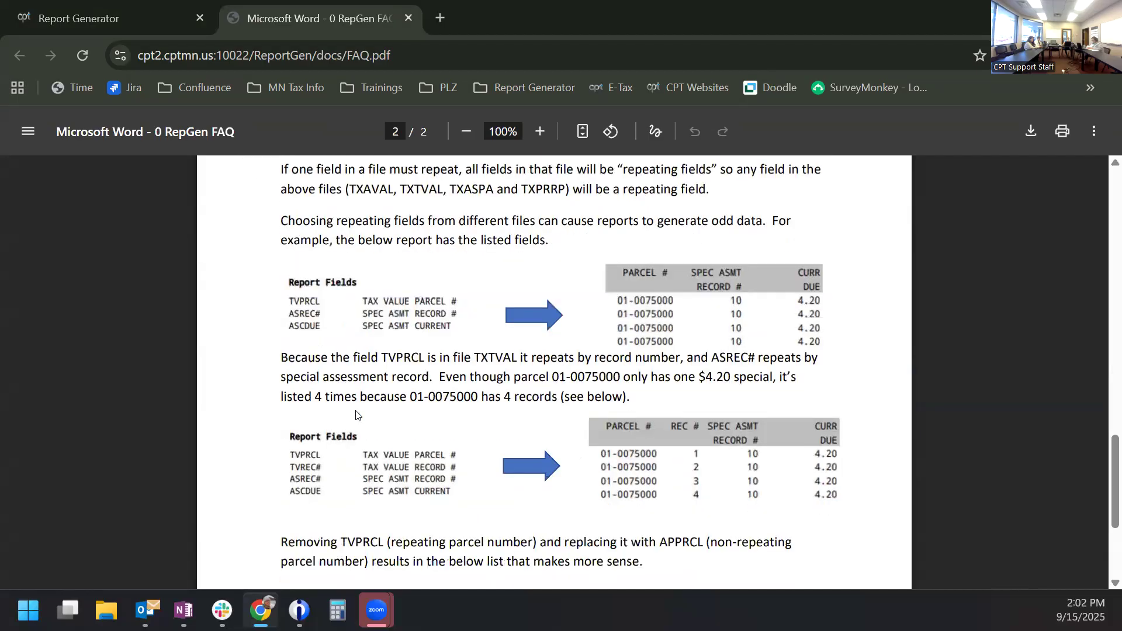
pyautogui.click(408, 18)
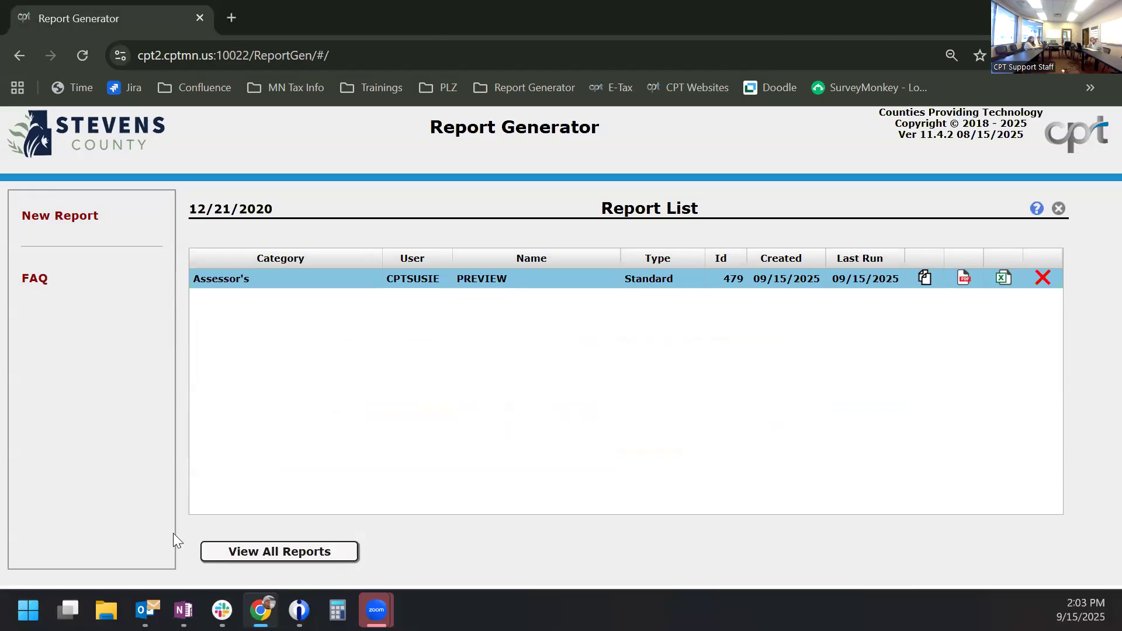
# Step: Browse the reports of all users in the Report List, and return to the signed-in user's own reports
pyautogui.click(237, 555)
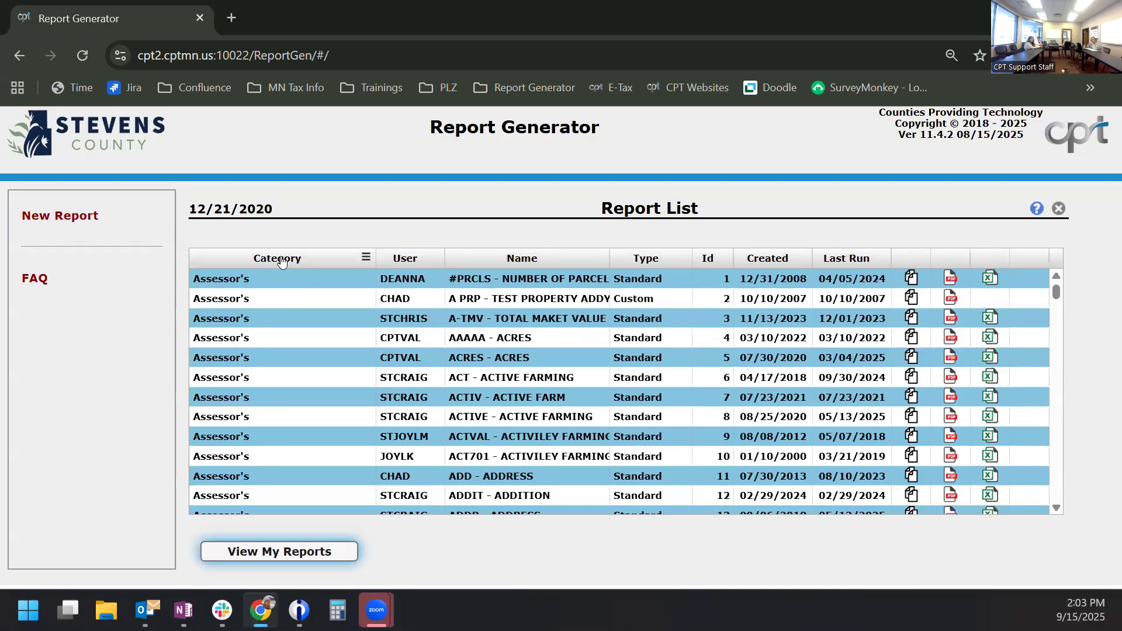
pyautogui.scroll(-20, 298, 353)
pyautogui.scroll(-20, 301, 357)
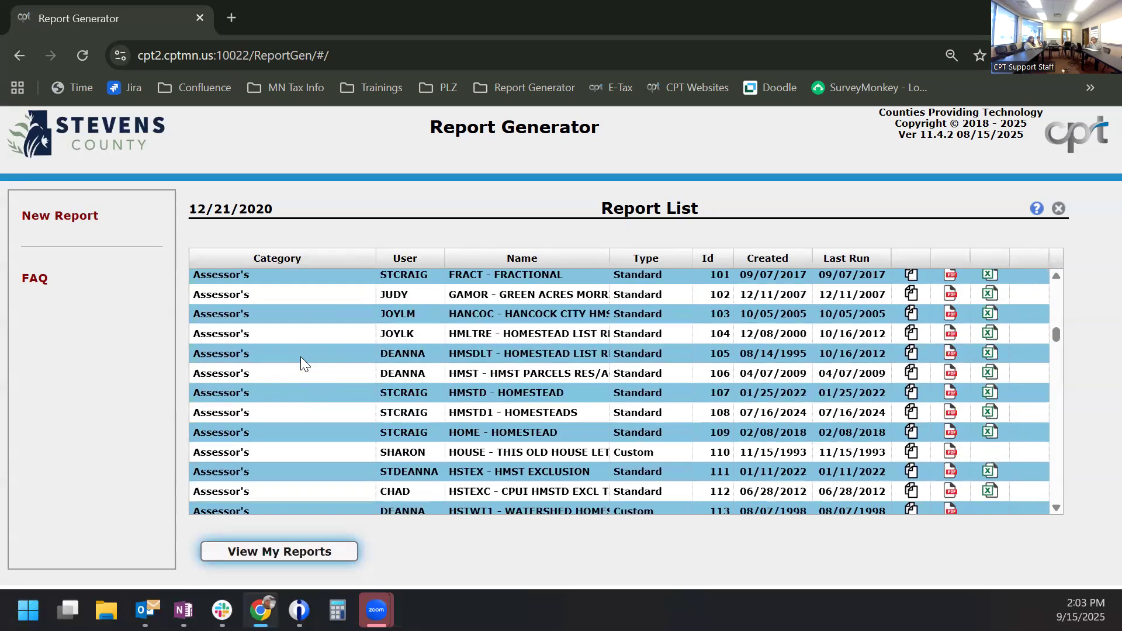
pyautogui.scroll(-15, 300, 367)
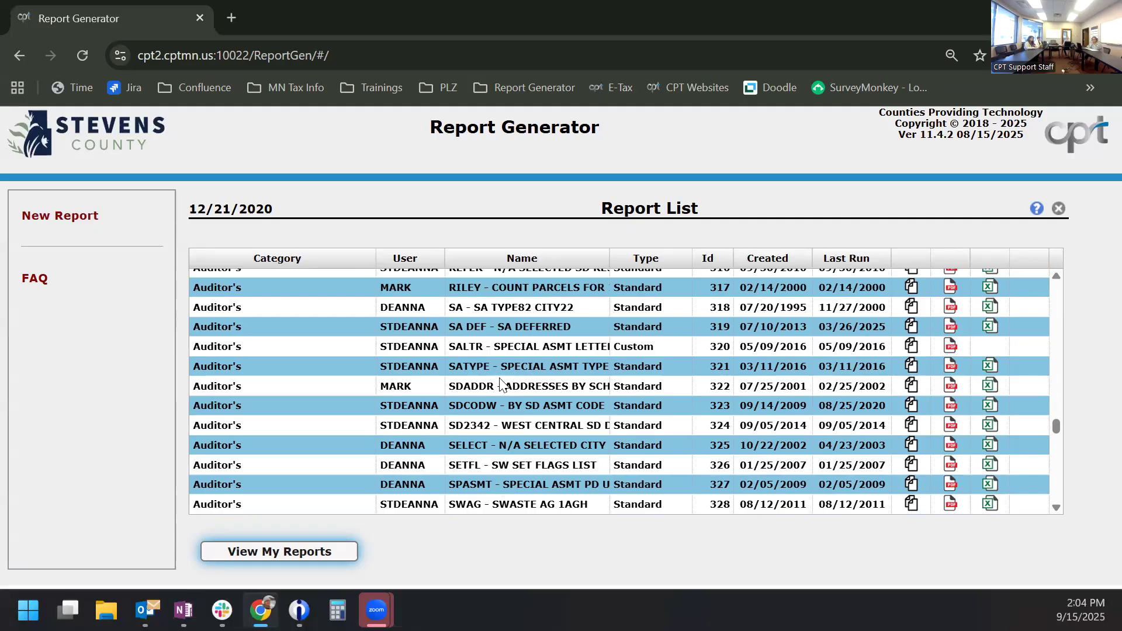
pyautogui.click(315, 559)
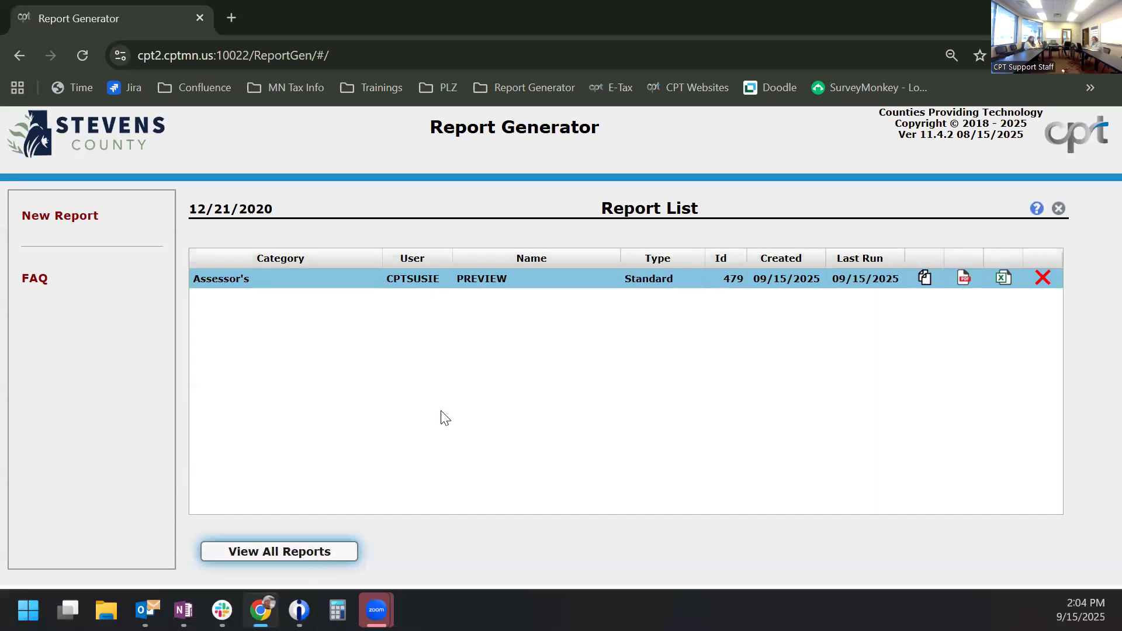
# Step: Inspect the copy options and selectable users for the #PRCLS report in the full list, cancel, and return to own reports
pyautogui.moveTo(541, 273)
pyautogui.click(328, 552)
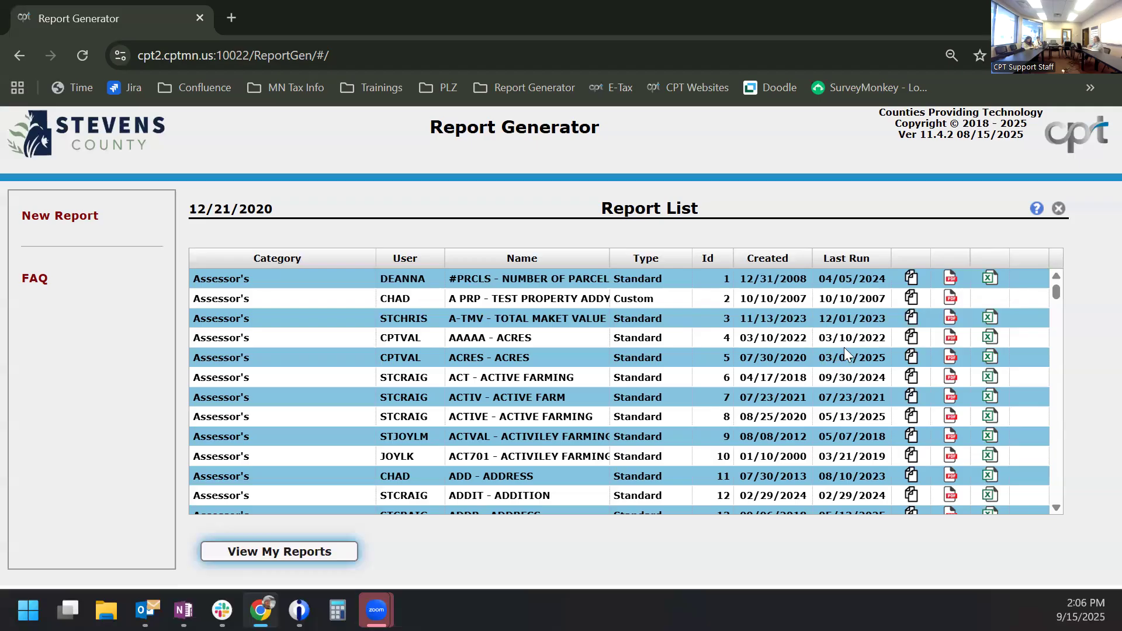
pyautogui.click(911, 279)
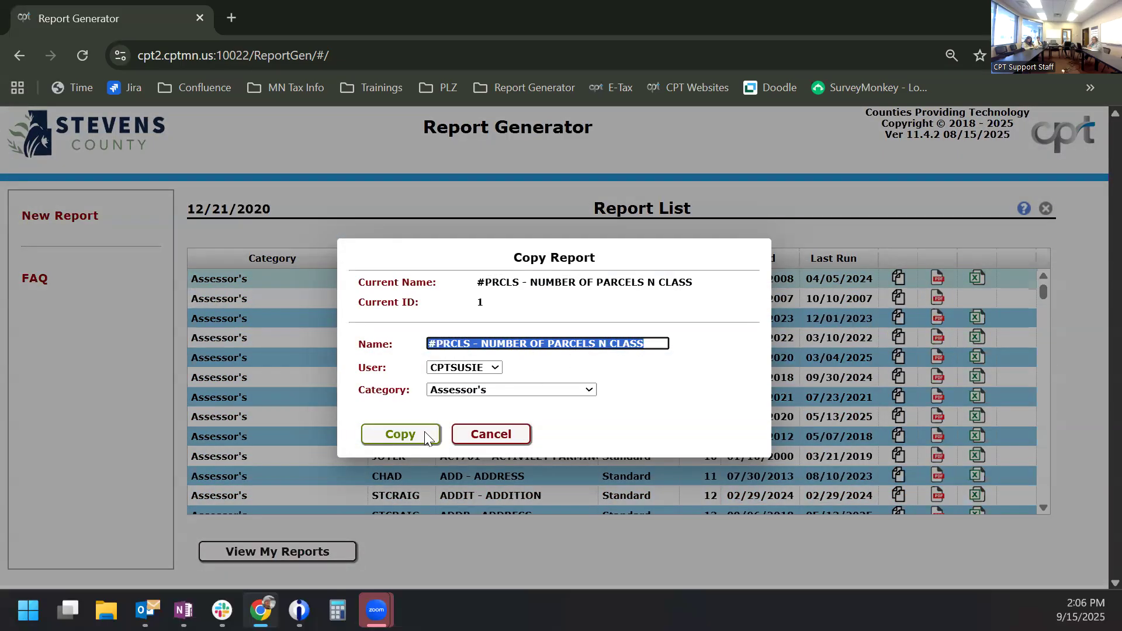
pyautogui.click(491, 368)
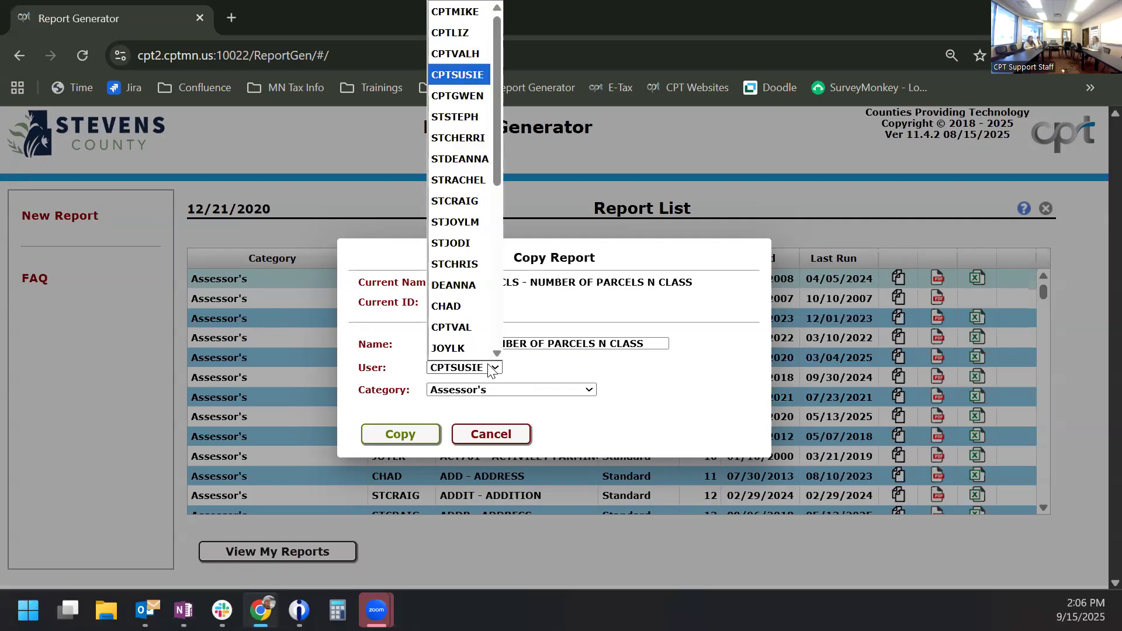
pyautogui.click(496, 442)
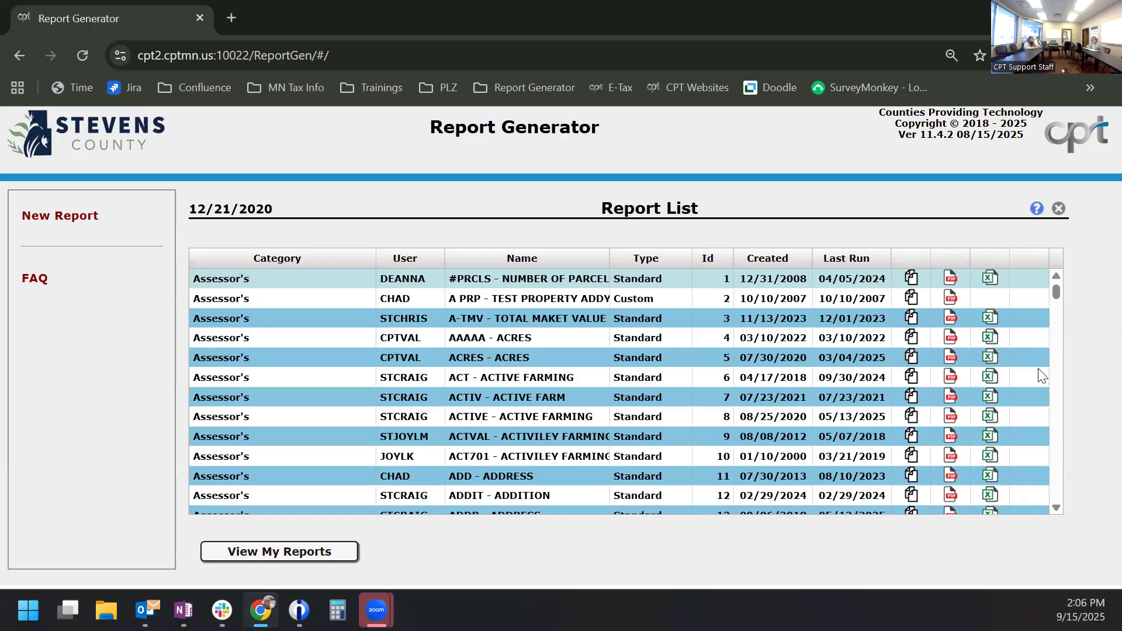
pyautogui.click(326, 547)
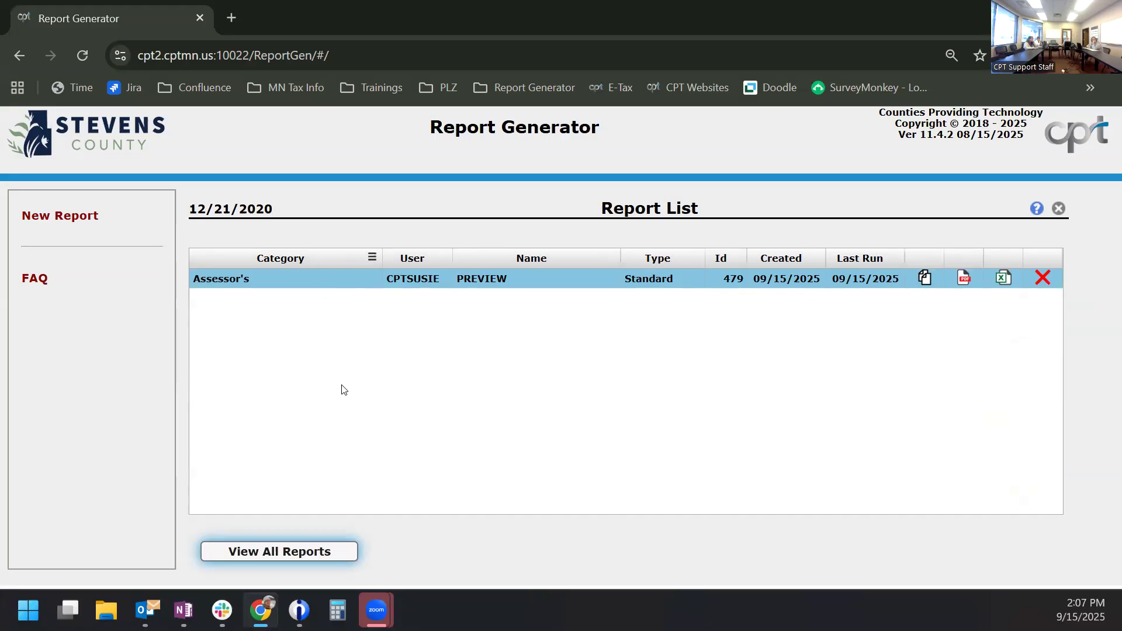
# Step: Show all users' reports sorted by category in descending order, and check the Id and Category column filters
pyautogui.click(300, 556)
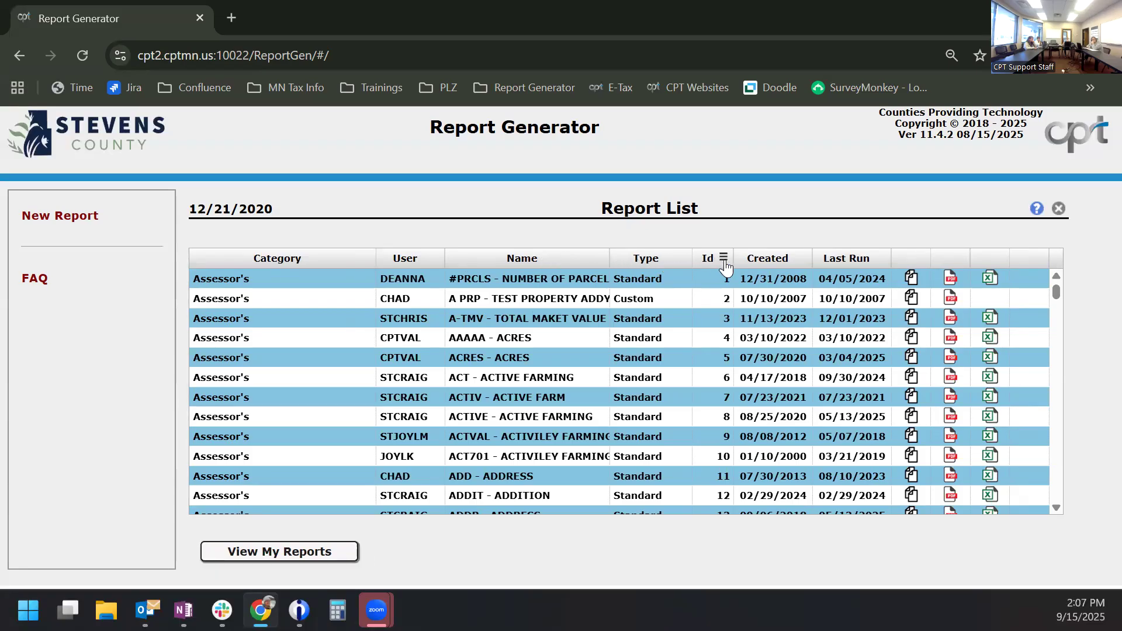
pyautogui.click(723, 258)
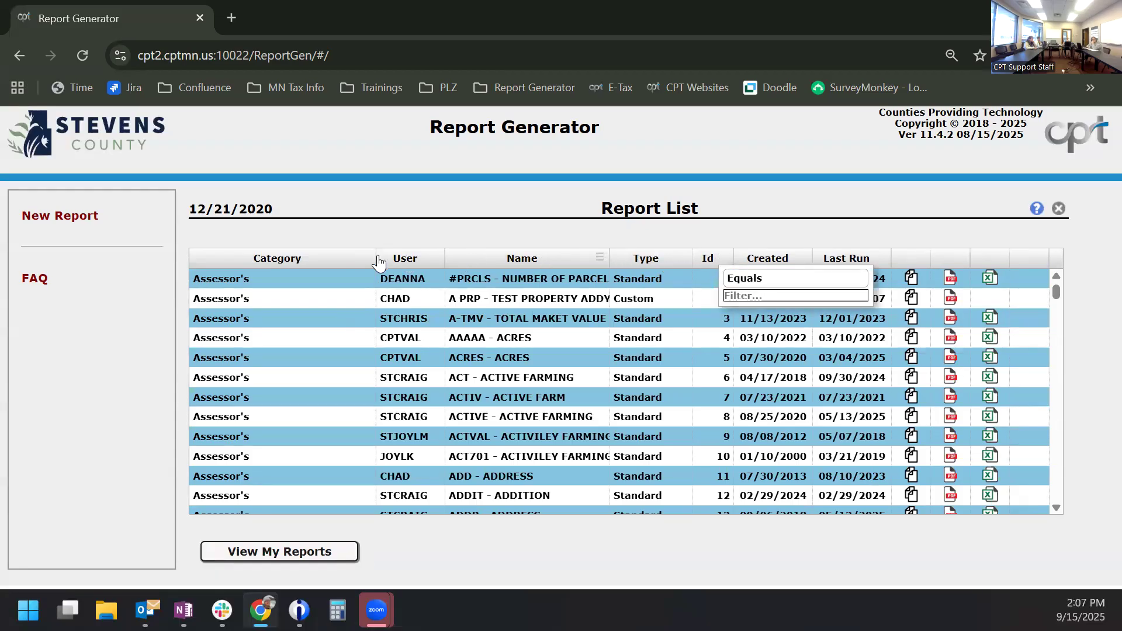
pyautogui.click(277, 264)
pyautogui.click(279, 262)
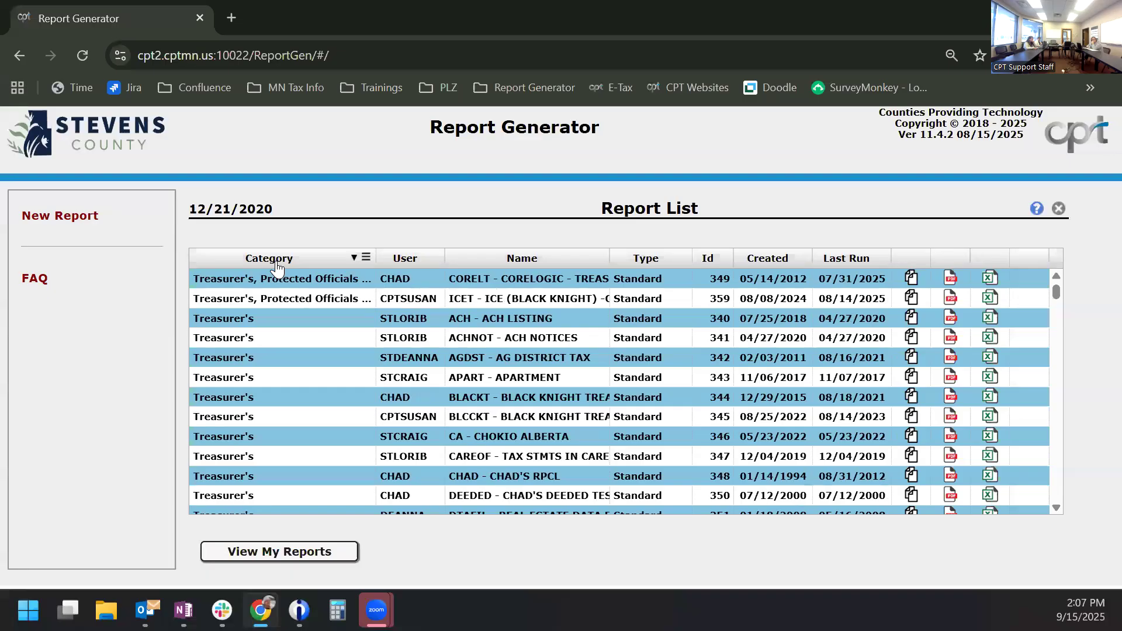
pyautogui.click(366, 258)
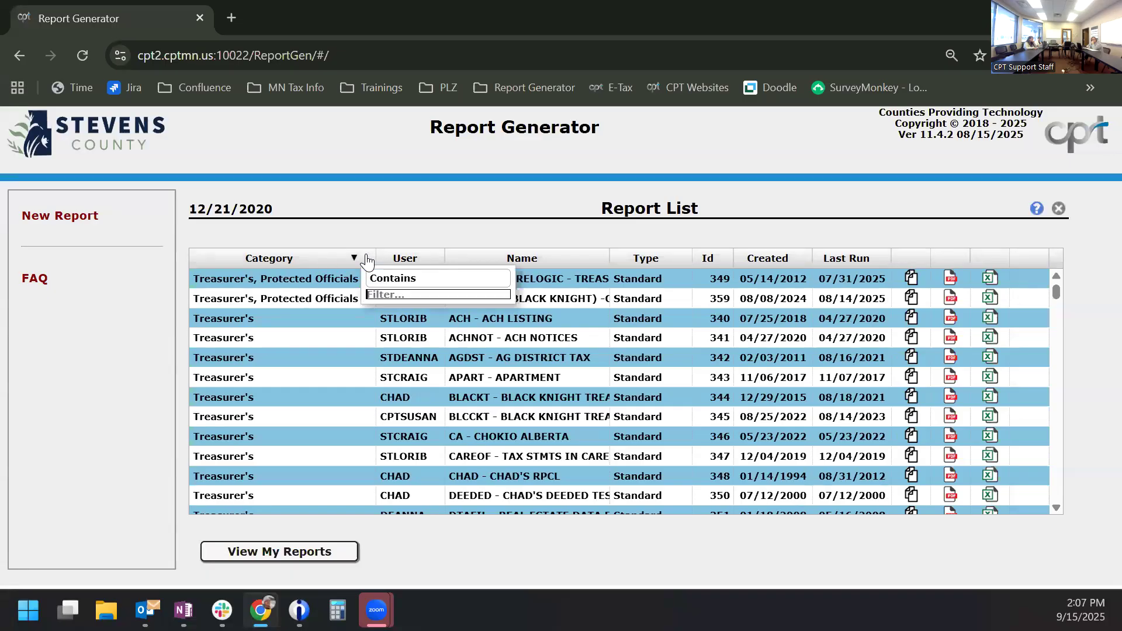
pyautogui.click(331, 222)
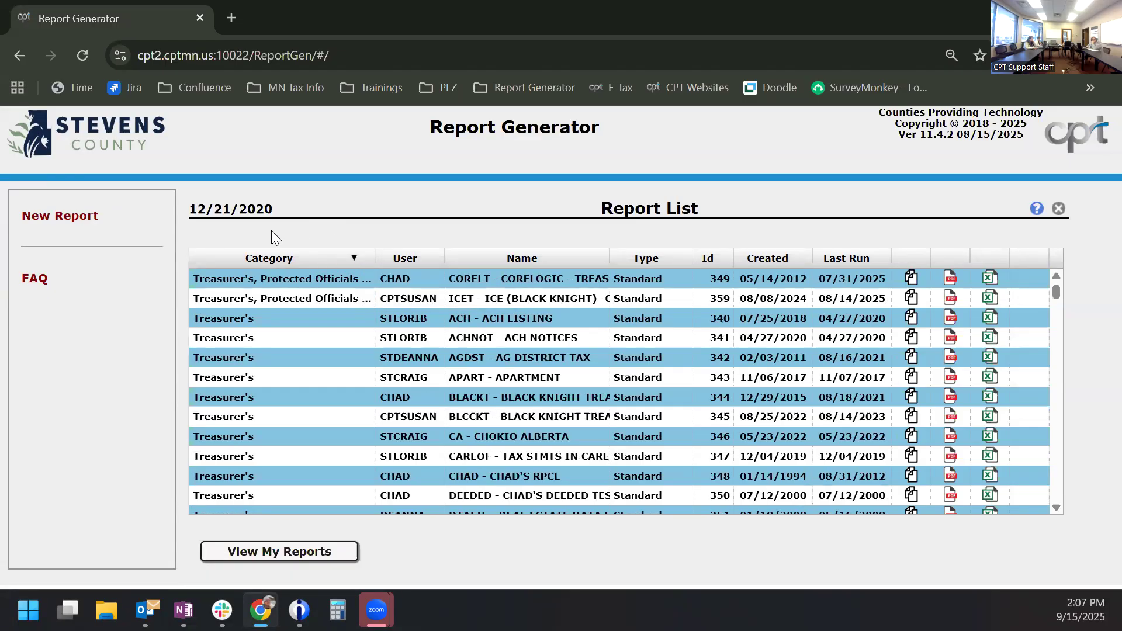
# Step: Create a new report named TEST in the Assessor's category
pyautogui.click(64, 220)
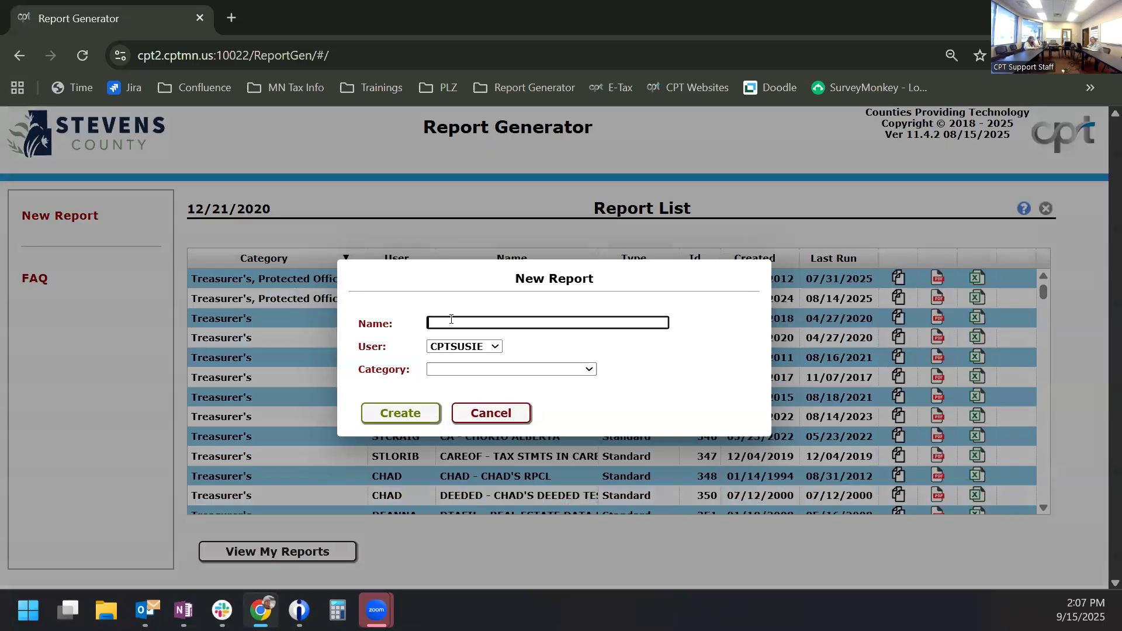
pyautogui.write('TEST')
pyautogui.click(440, 369)
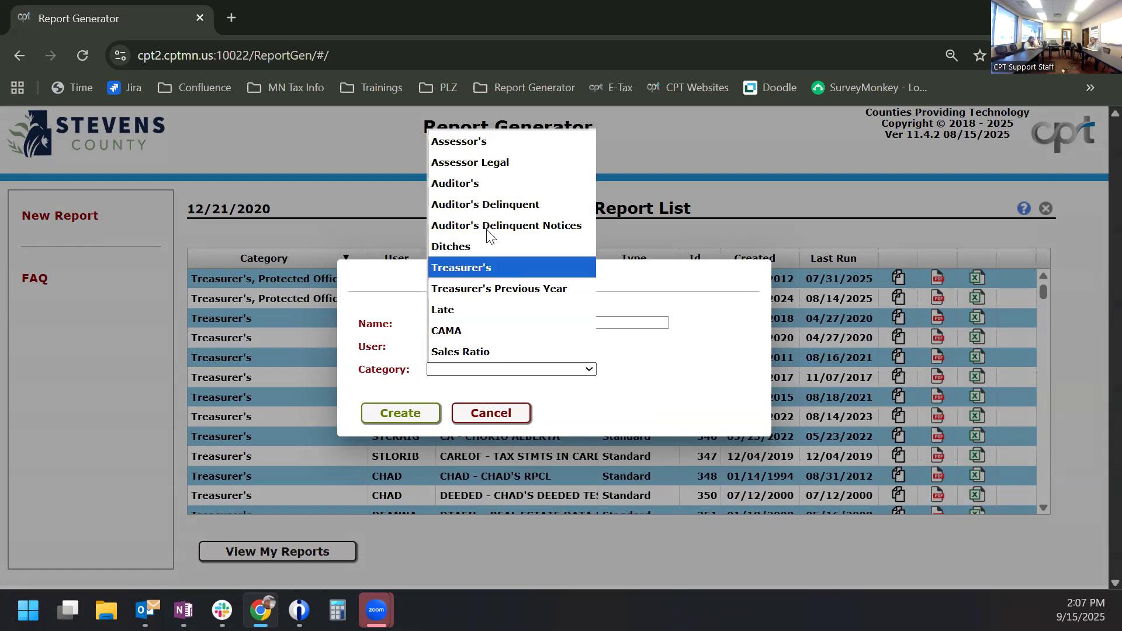
pyautogui.click(464, 141)
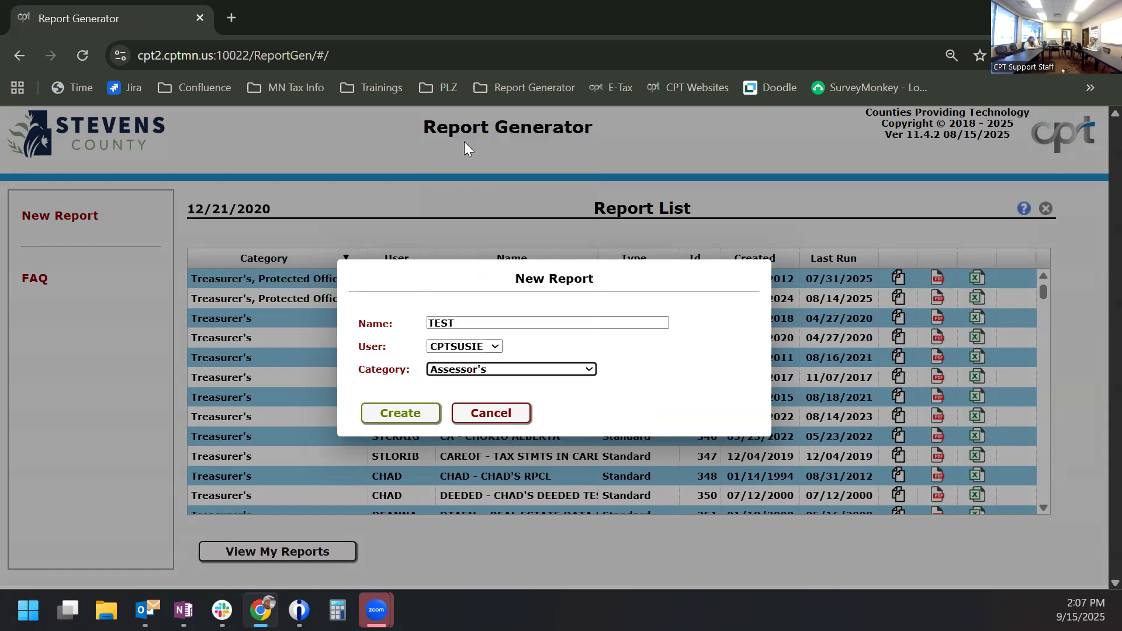
pyautogui.click(415, 417)
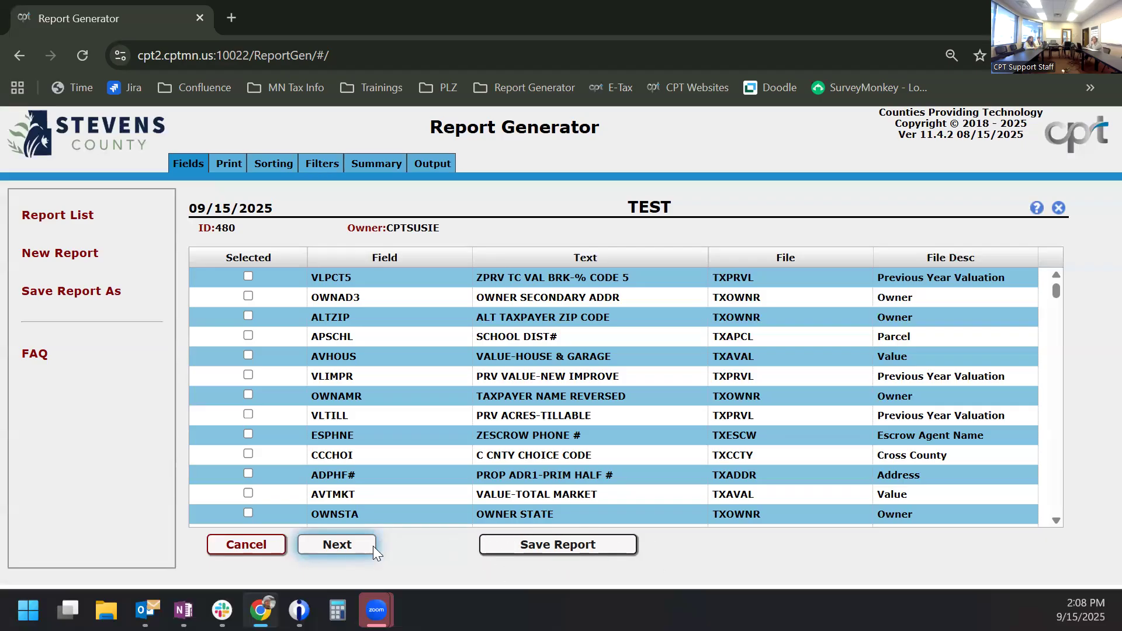
# Step: Look through the TEST report's setup pages from Print to Output, and return to the Fields page
pyautogui.click(324, 546)
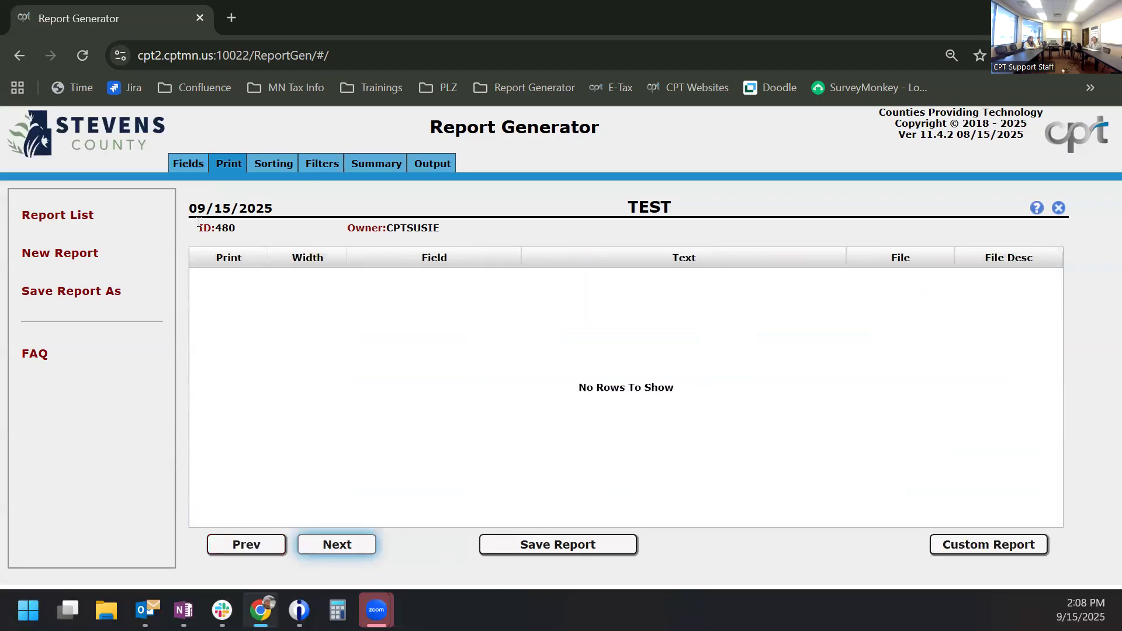
pyautogui.click(349, 550)
pyautogui.click(349, 549)
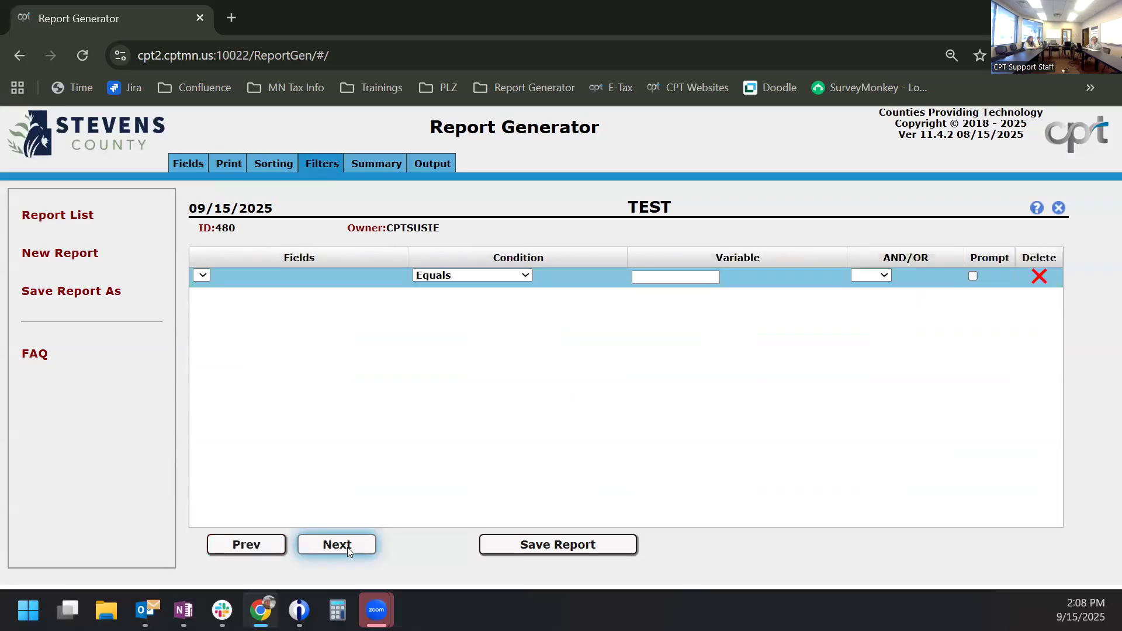
pyautogui.click(349, 549)
pyautogui.click(330, 544)
pyautogui.click(251, 549)
pyautogui.click(252, 545)
pyautogui.click(250, 548)
pyautogui.click(250, 547)
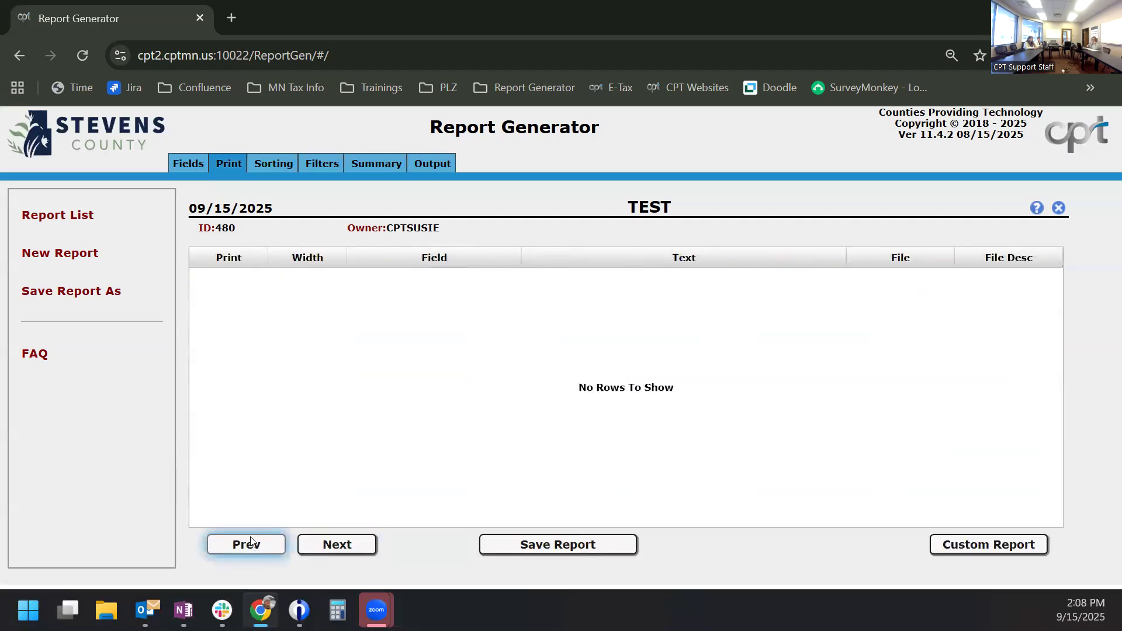
pyautogui.click(250, 547)
pyautogui.click(323, 167)
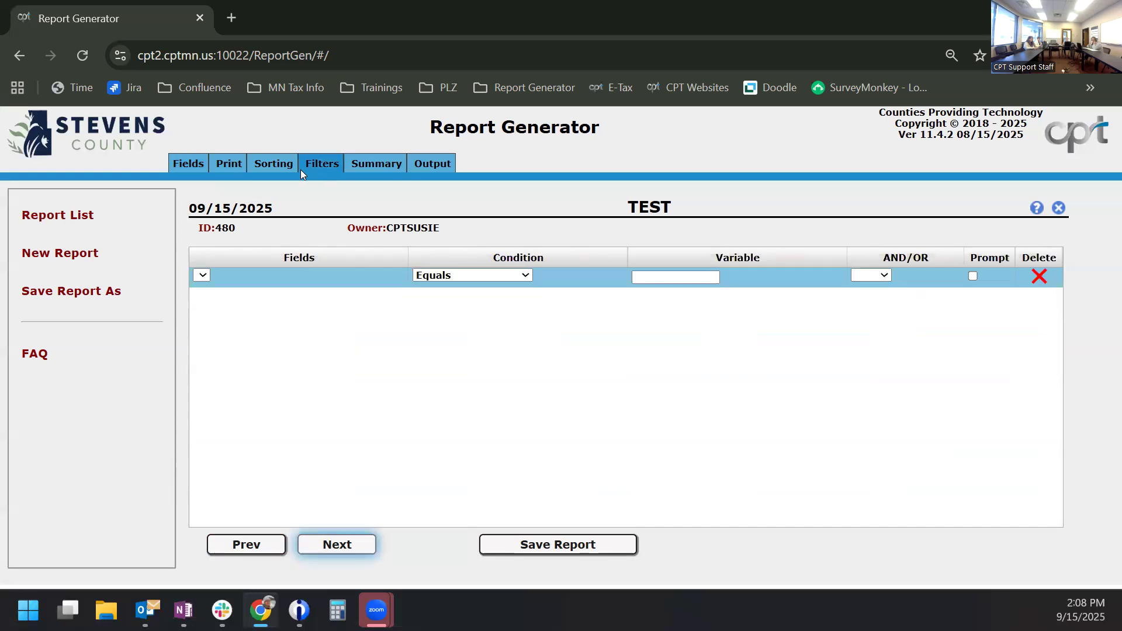
pyautogui.click(237, 162)
pyautogui.click(195, 167)
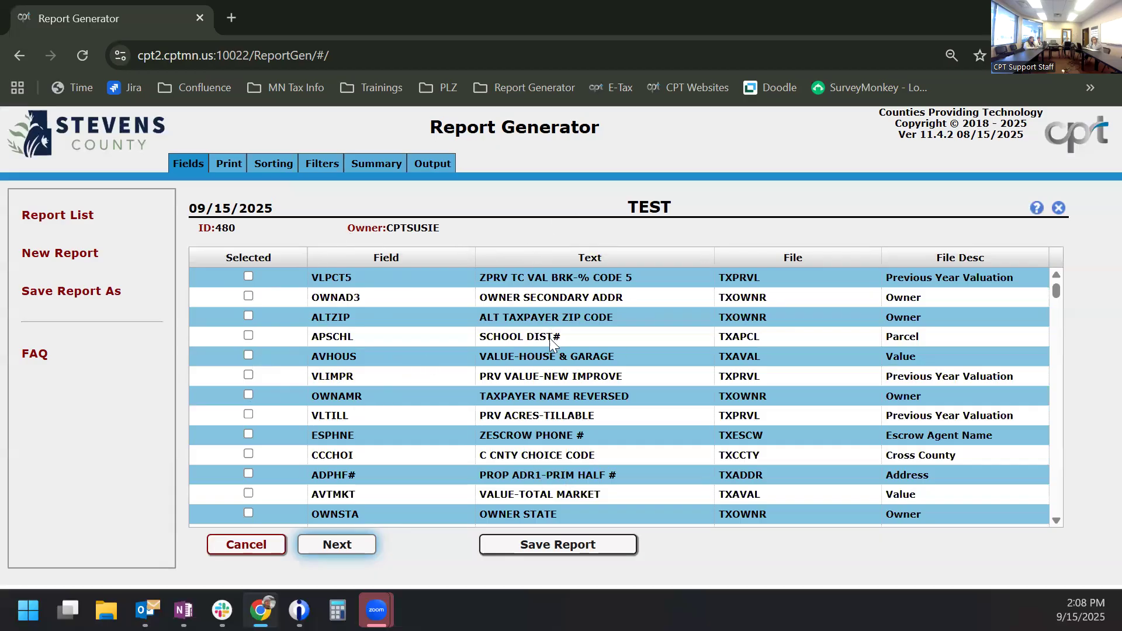
# Step: Filter the field list's File column to entries containing "txccty", look through the cross county fields, and clear the filter
pyautogui.moveTo(543, 358)
pyautogui.moveTo(542, 454)
pyautogui.click(873, 257)
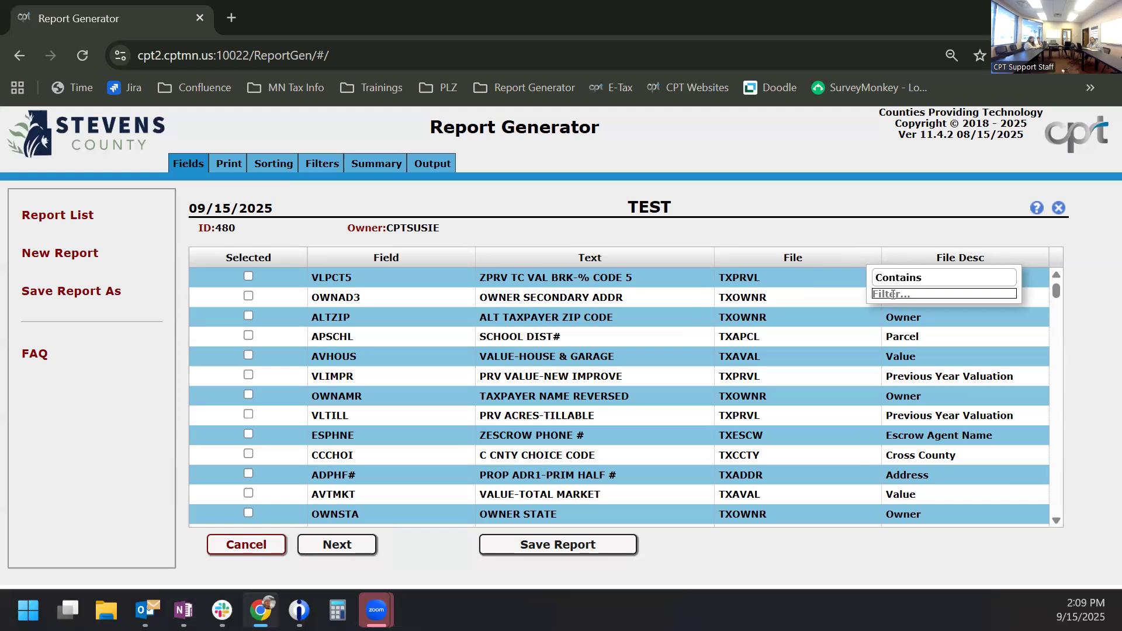
pyautogui.write('txccty')
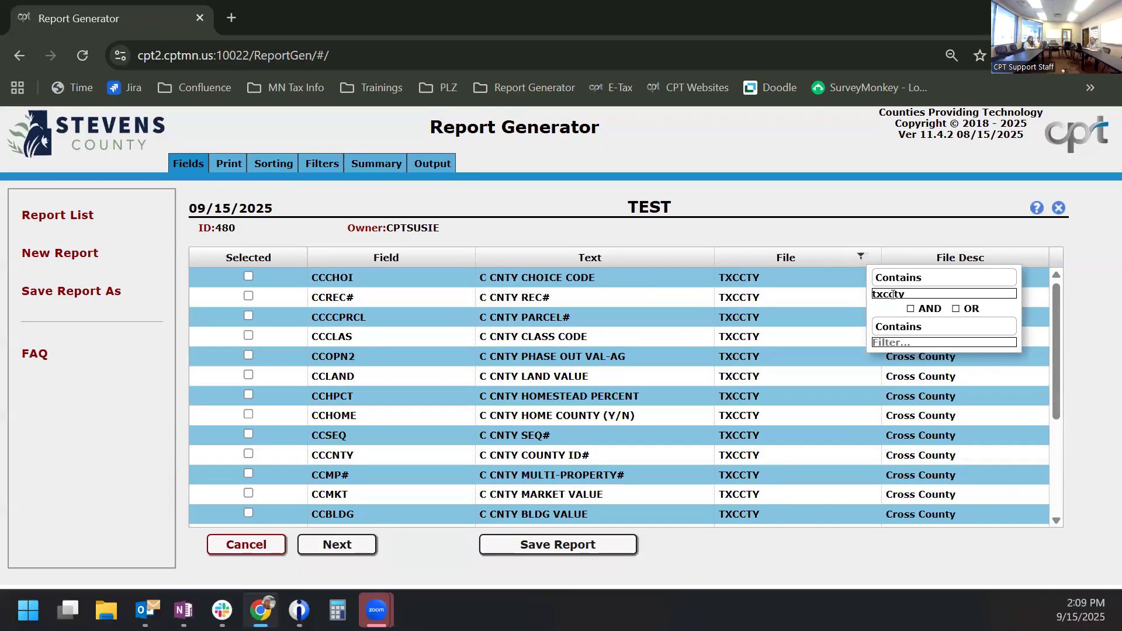
pyautogui.click(820, 202)
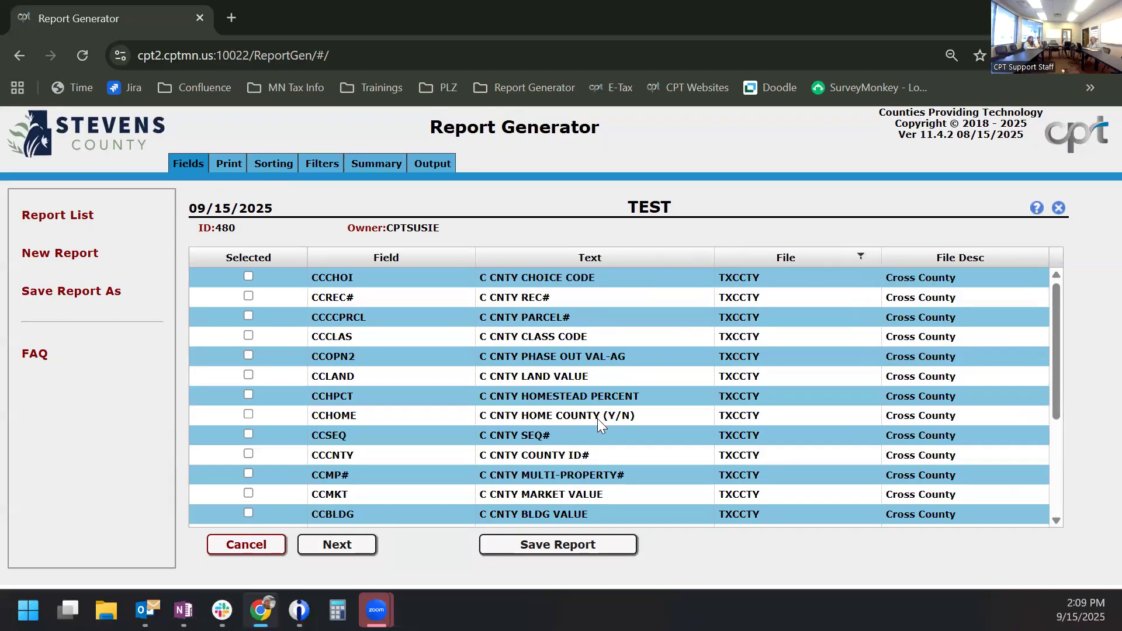
pyautogui.scroll(-3, 597, 418)
pyautogui.scroll(3, 598, 419)
pyautogui.click(861, 256)
pyautogui.moveTo(918, 294); pyautogui.dragTo(820, 297)
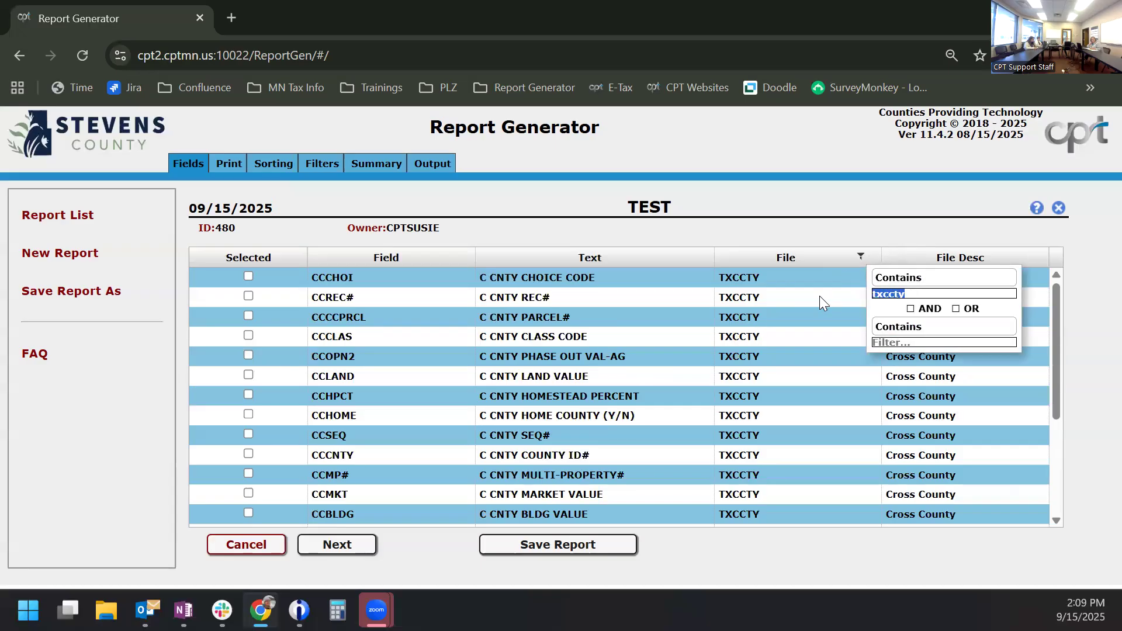
pyautogui.press('BackSpace')
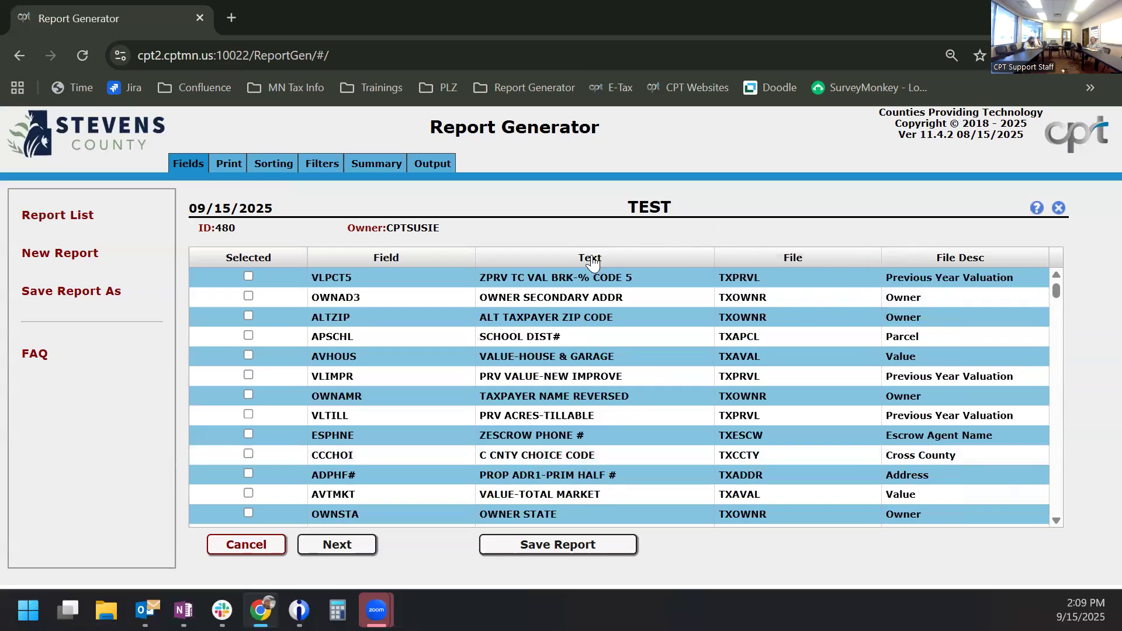
# Step: Filter the Text column to entries containing "parc" and select the PARCEL # (APPRCL) and PARCEL VALUE RECORD # (AVREC#) fields
pyautogui.click(591, 260)
pyautogui.click(591, 261)
pyautogui.click(591, 260)
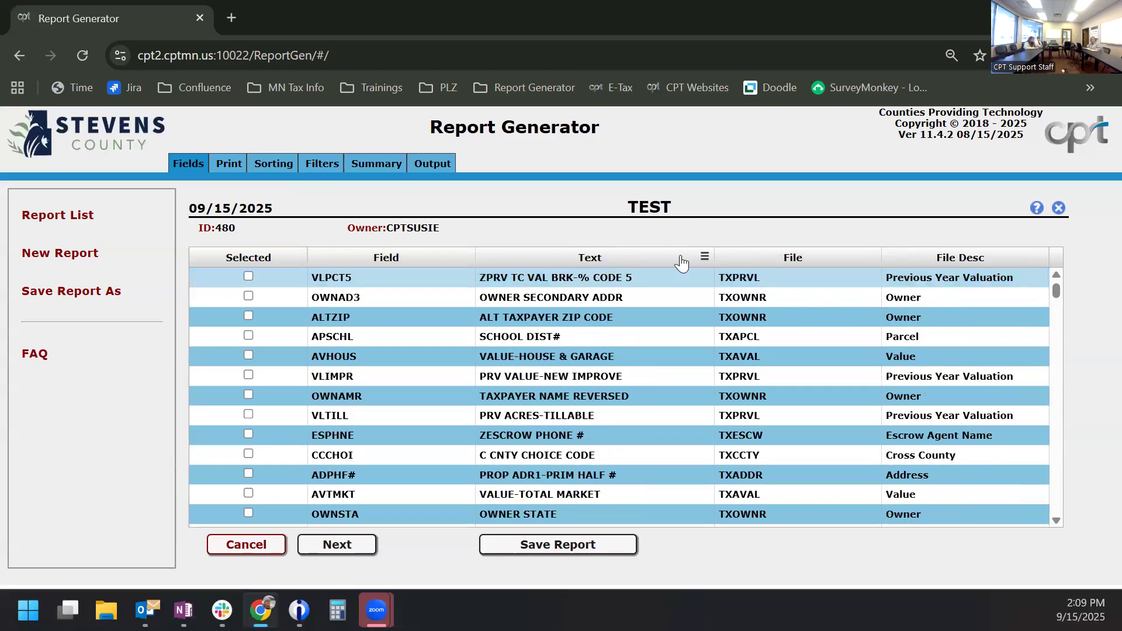
pyautogui.click(704, 256)
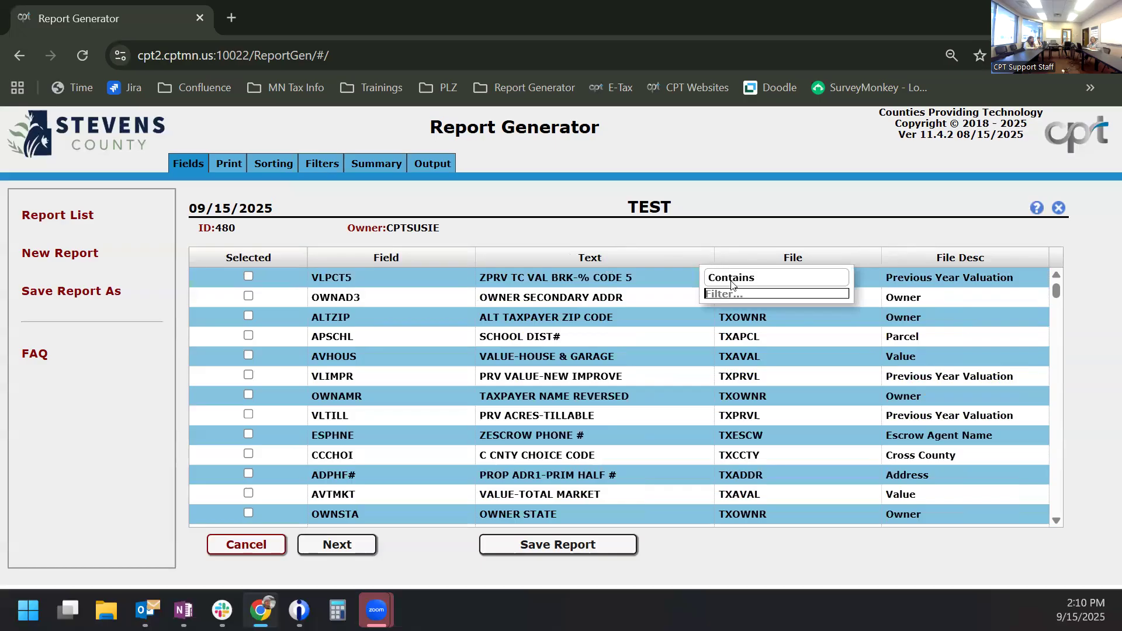
pyautogui.write('parc')
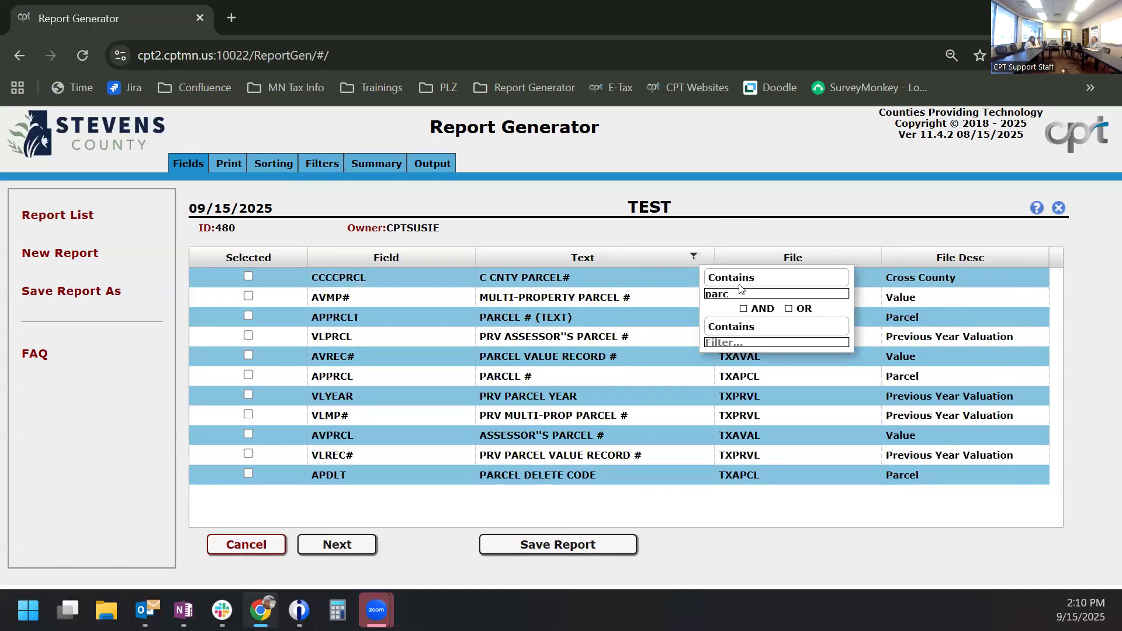
pyautogui.click(249, 374)
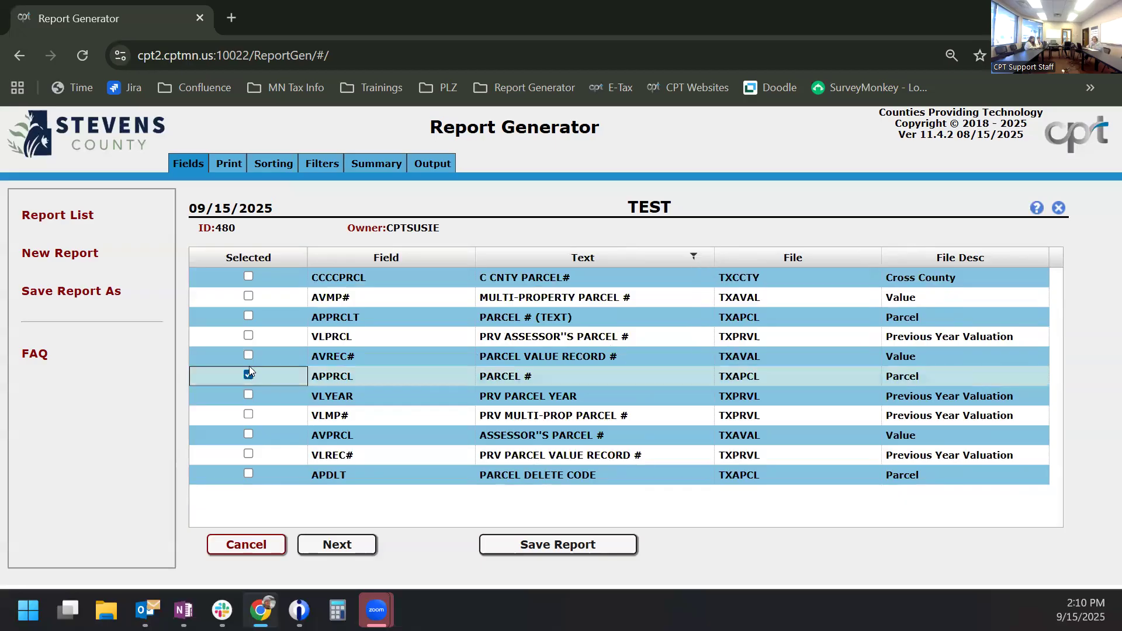
pyautogui.click(249, 356)
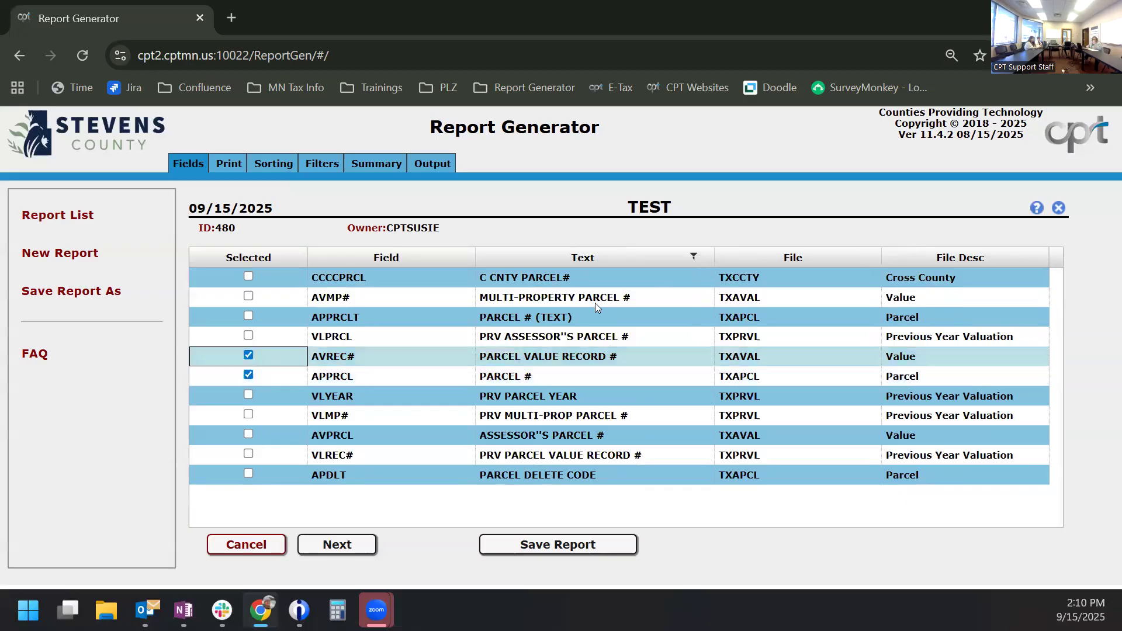
# Step: Change the Text column filter to entries that start with "value" and do not contain "tax"
pyautogui.click(694, 256)
pyautogui.moveTo(736, 296); pyautogui.dragTo(658, 293)
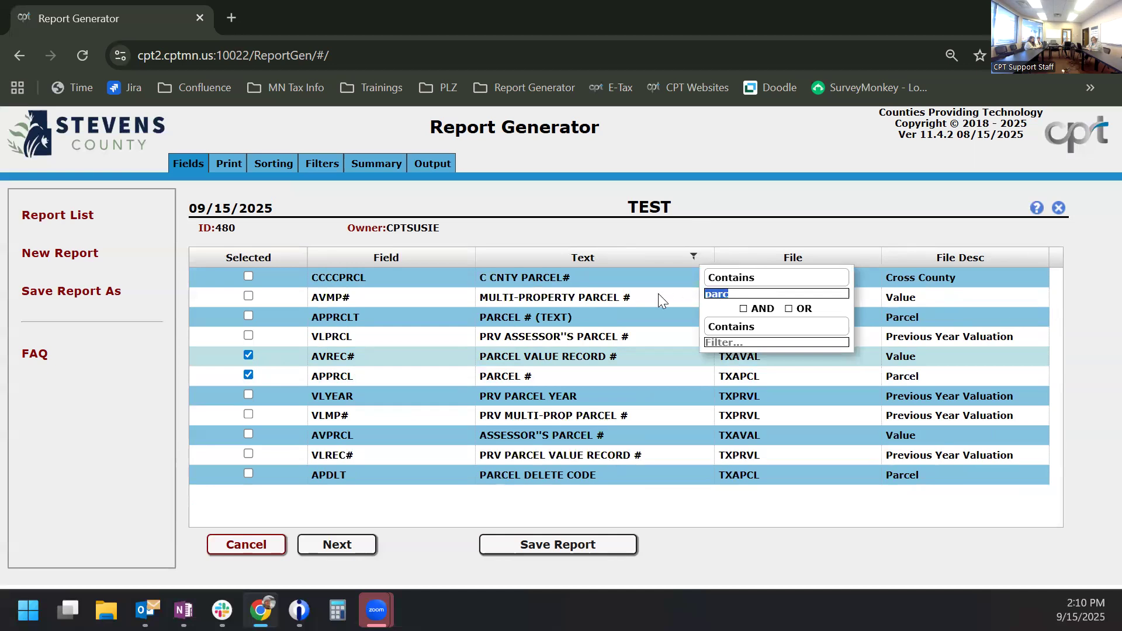
pyautogui.write('value')
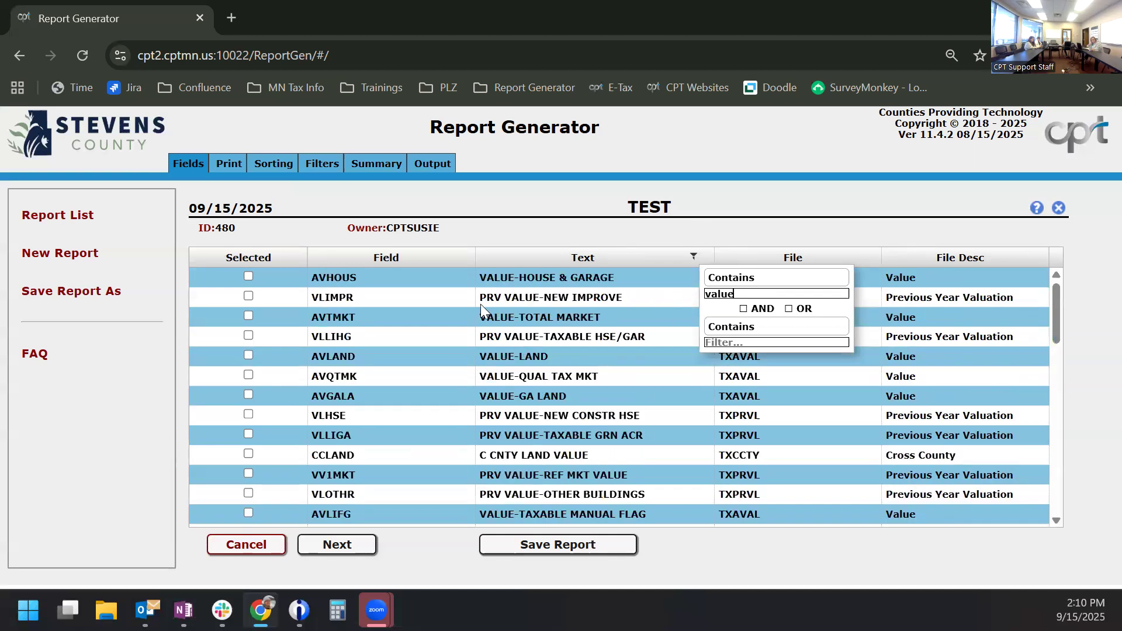
pyautogui.click(740, 284)
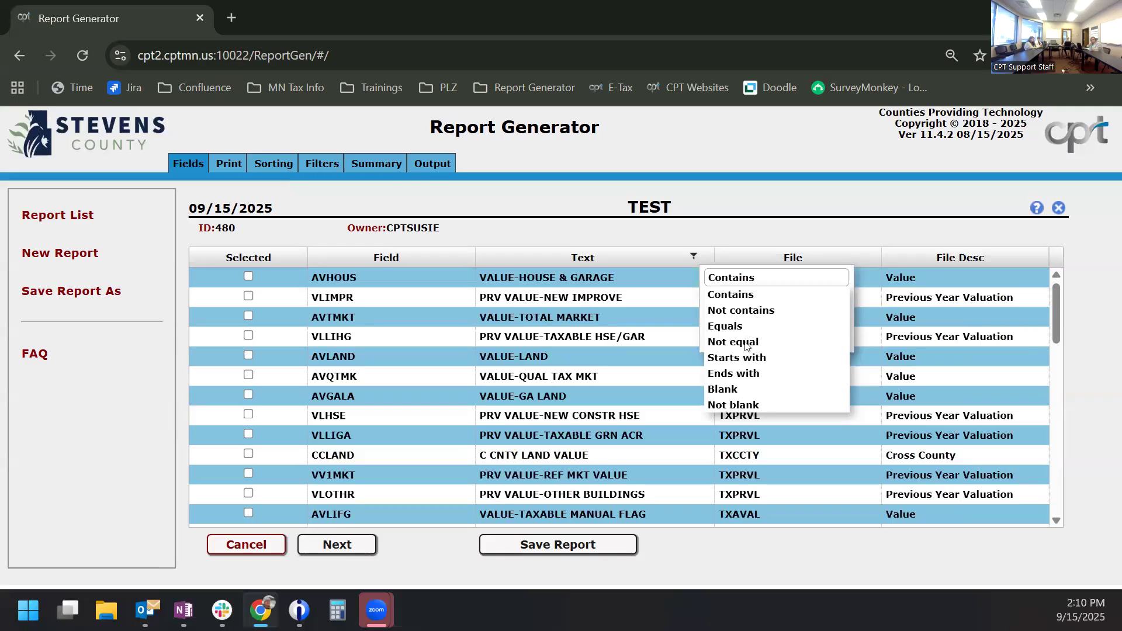
pyautogui.click(751, 361)
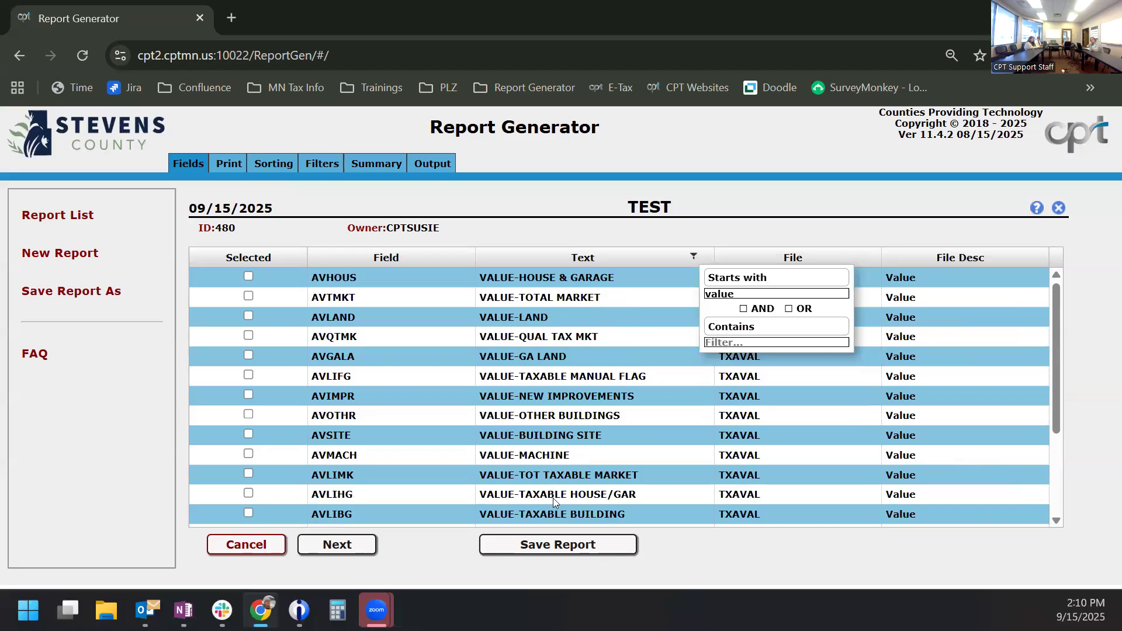
pyautogui.click(754, 330)
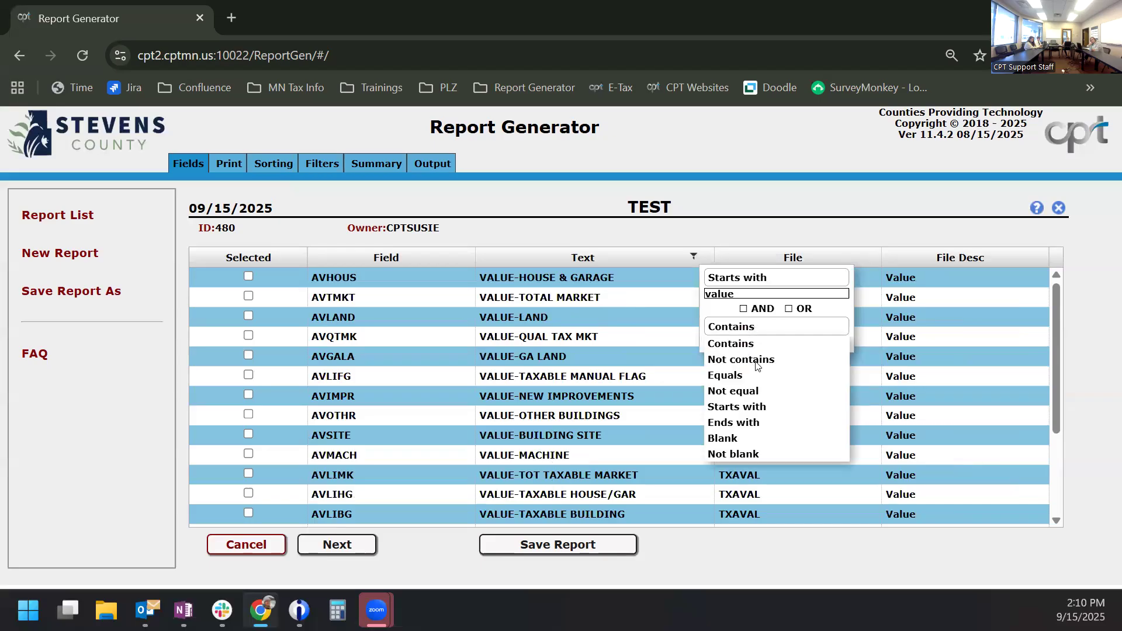
pyautogui.click(759, 359)
pyautogui.click(762, 342)
pyautogui.write('tax')
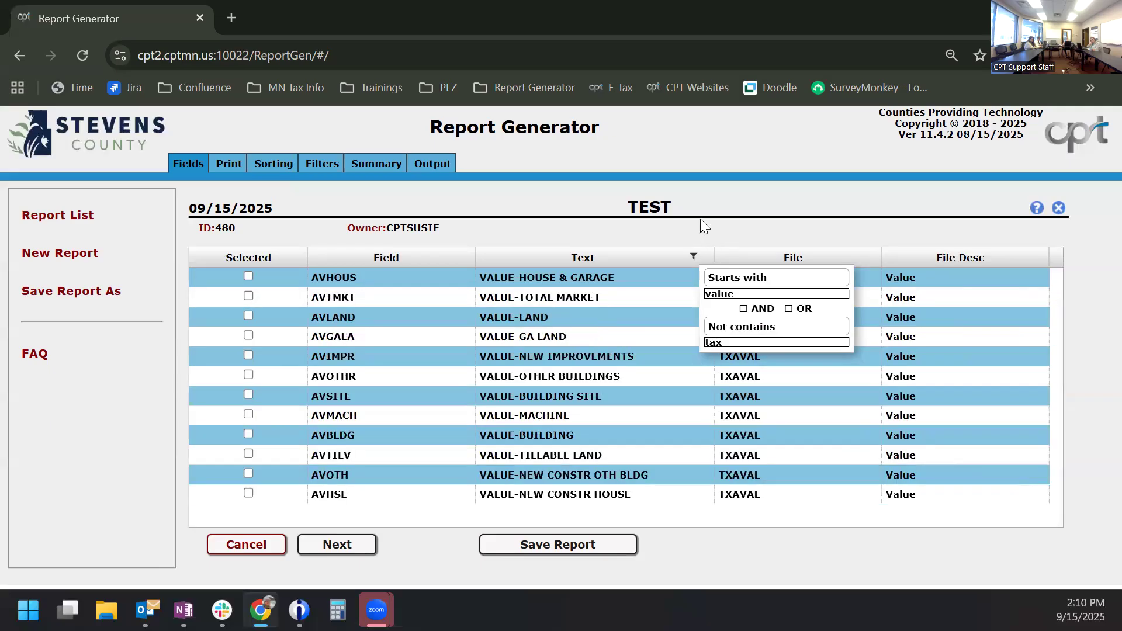
pyautogui.click(701, 218)
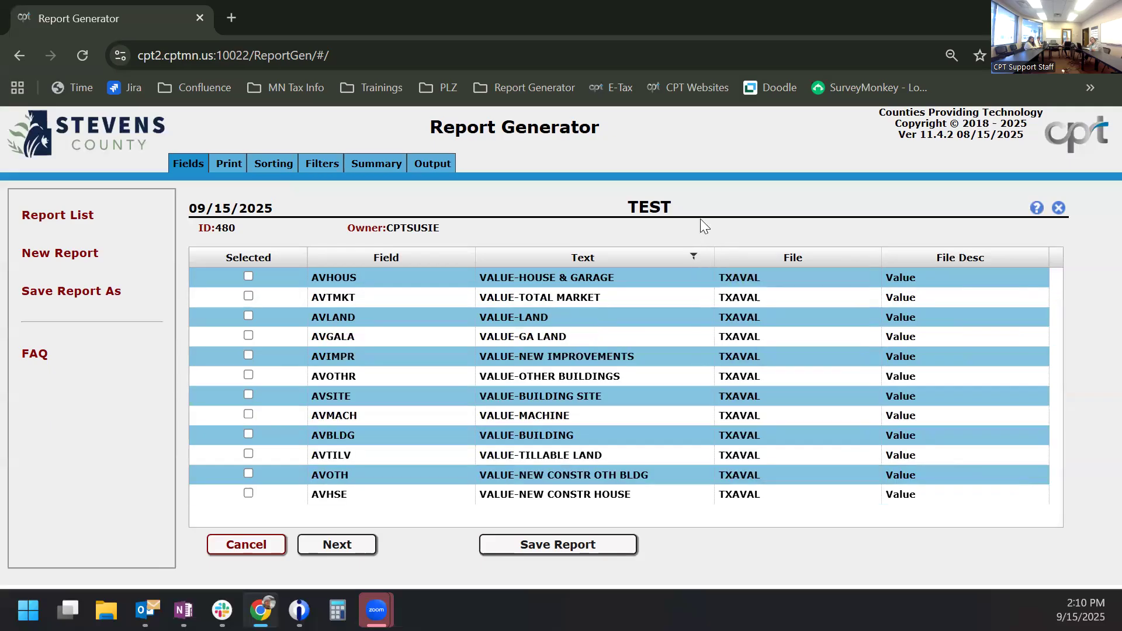
# Step: Review the Text filter conditions and select the VALUE-HOUSE & GARAGE, VALUE-TOTAL MARKET and VALUE-LAND fields for the report
pyautogui.click(704, 261)
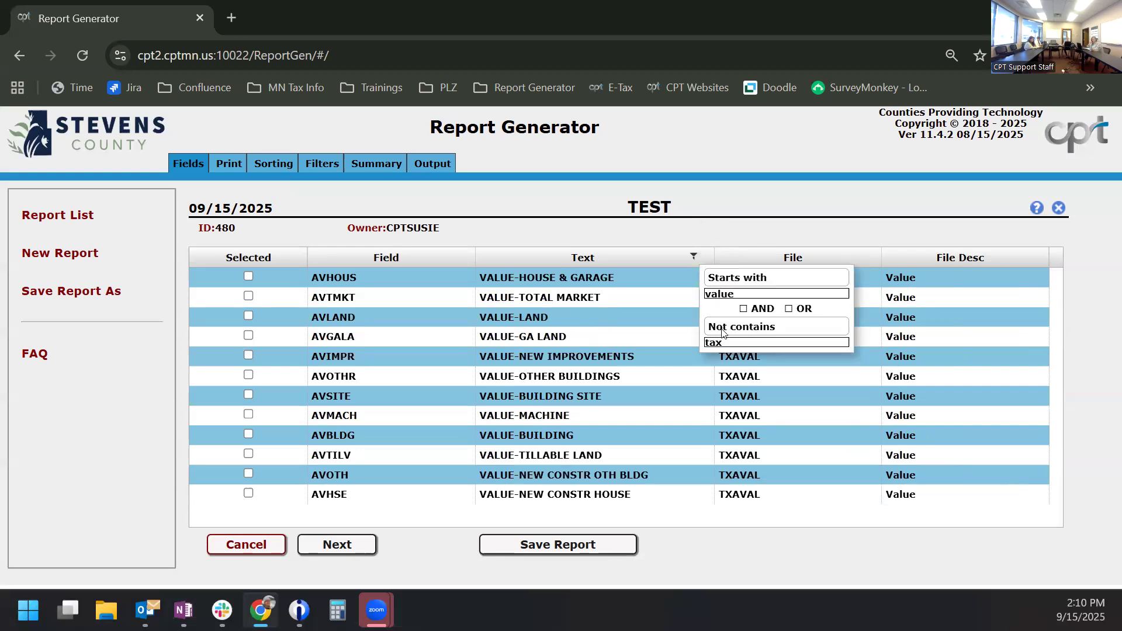
pyautogui.click(611, 195)
pyautogui.click(583, 261)
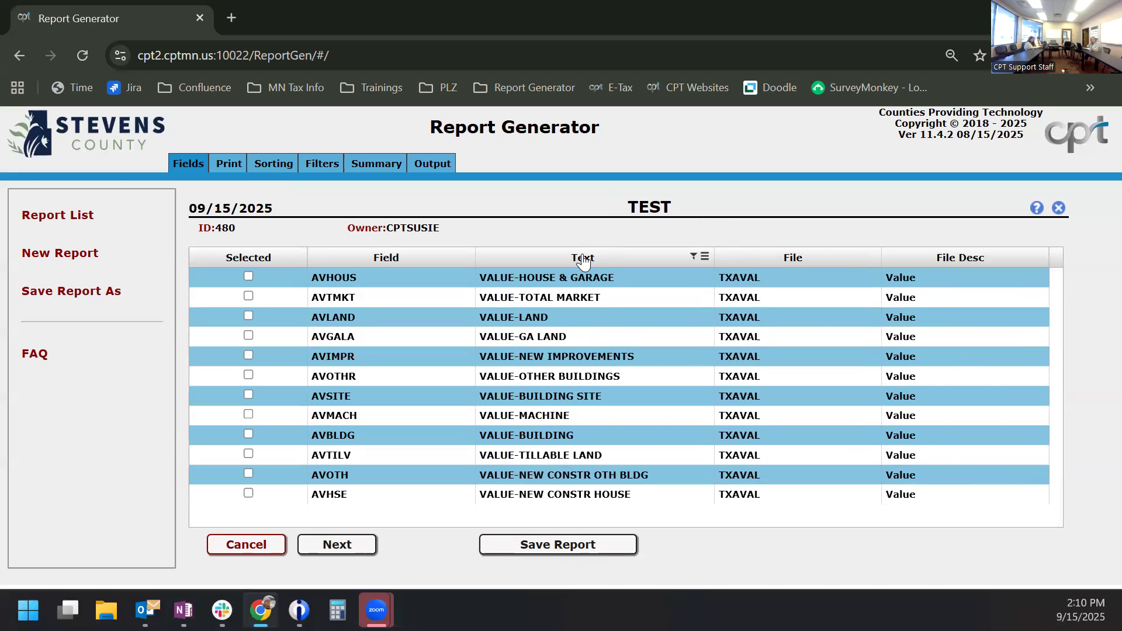
pyautogui.click(583, 261)
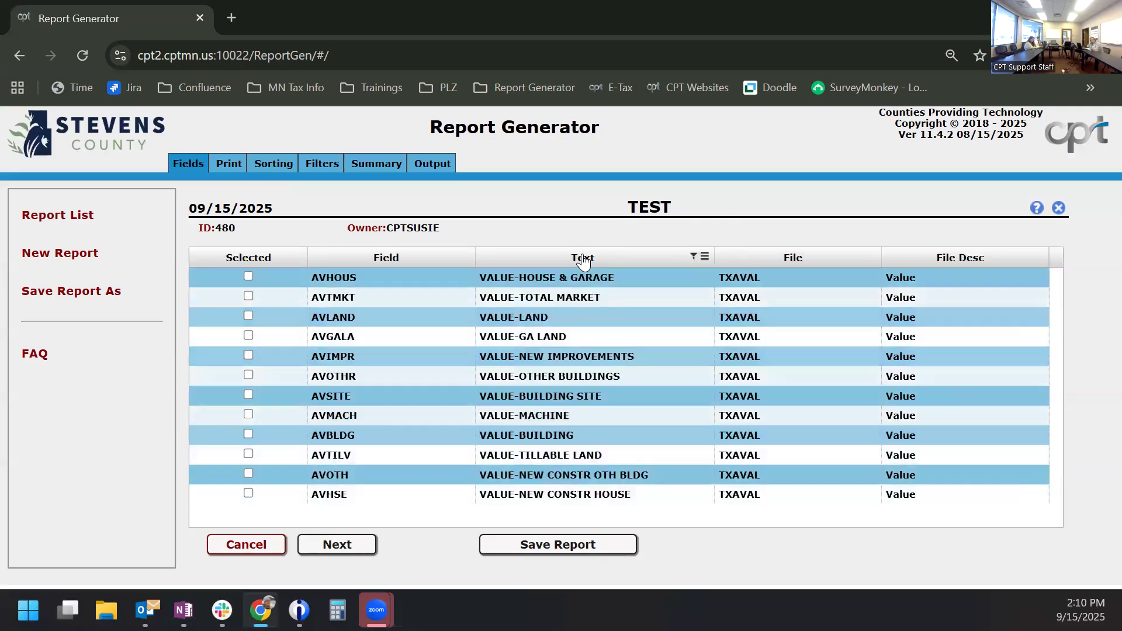
pyautogui.click(246, 279)
pyautogui.click(249, 298)
pyautogui.click(250, 317)
# Step: Change the Text filter's starting text to "twp" and select the TWP/CITY # field
pyautogui.click(694, 256)
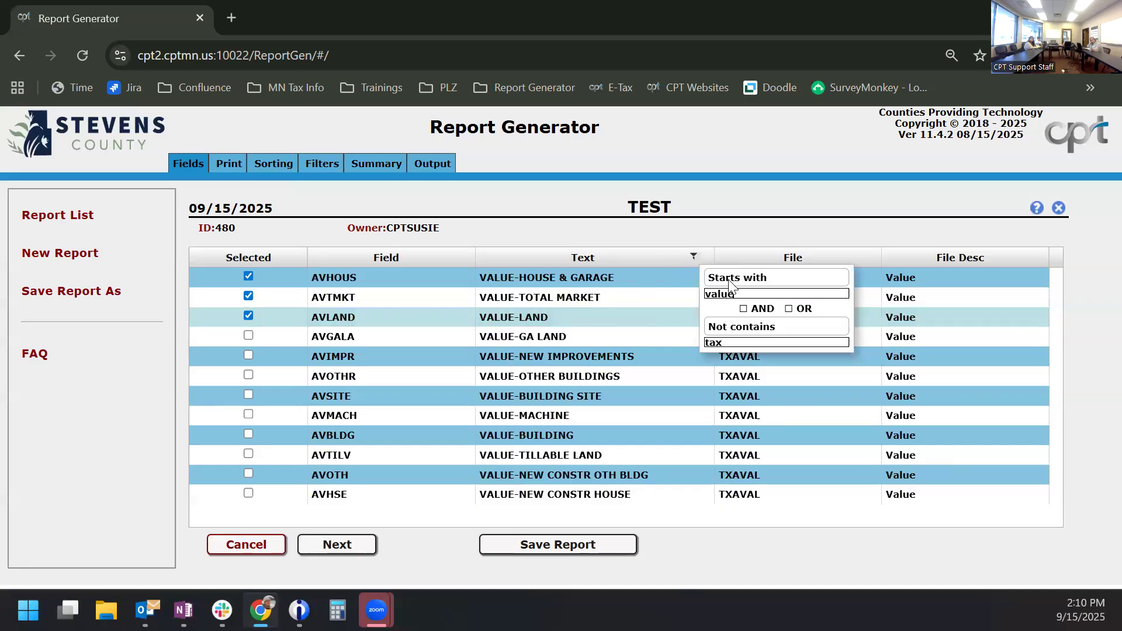
pyautogui.moveTo(741, 294); pyautogui.dragTo(679, 296)
pyautogui.write('twp')
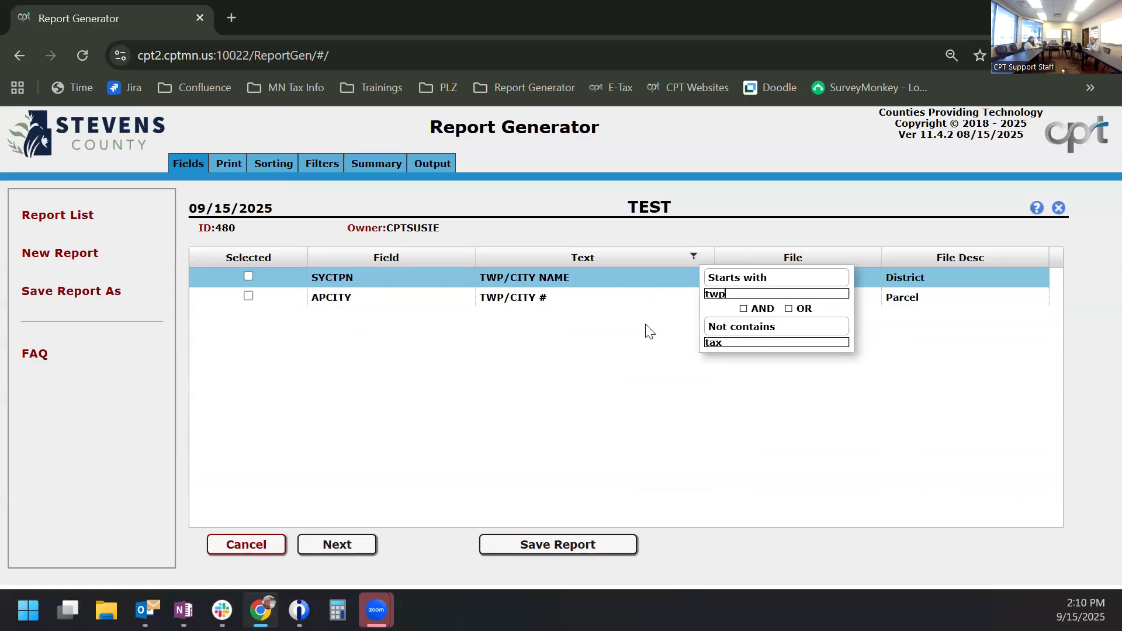
pyautogui.click(248, 296)
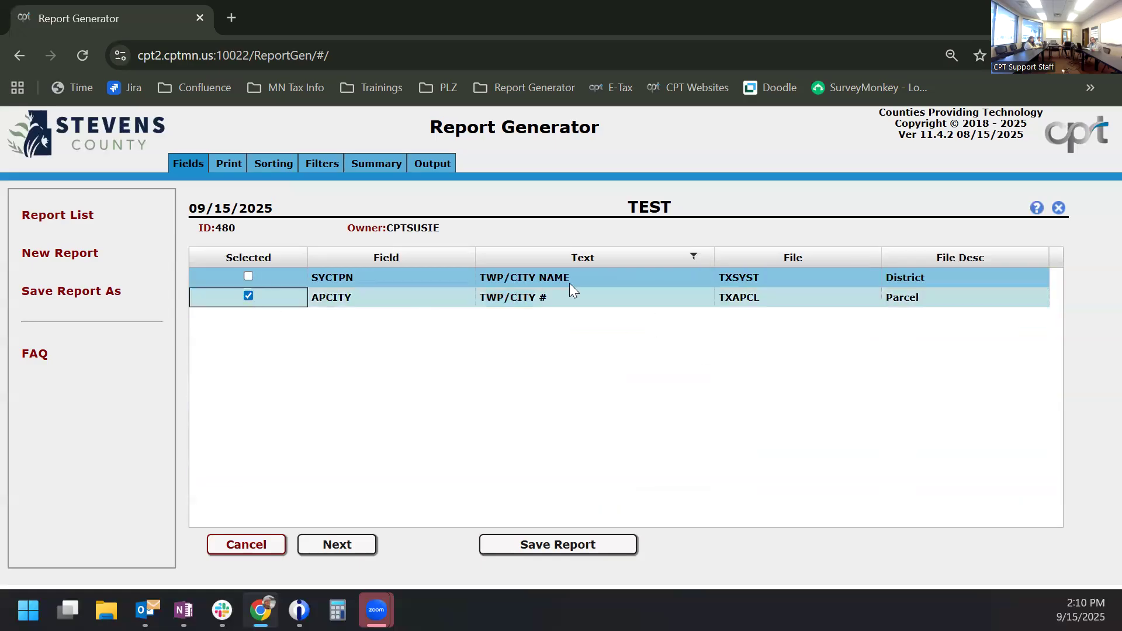
# Step: Filter the Text column to entries starting with "taxpayer", remove the "tax" exclusion, and select the TAXPAYER NAME REVERSED field
pyautogui.click(694, 256)
pyautogui.moveTo(737, 293); pyautogui.dragTo(703, 294)
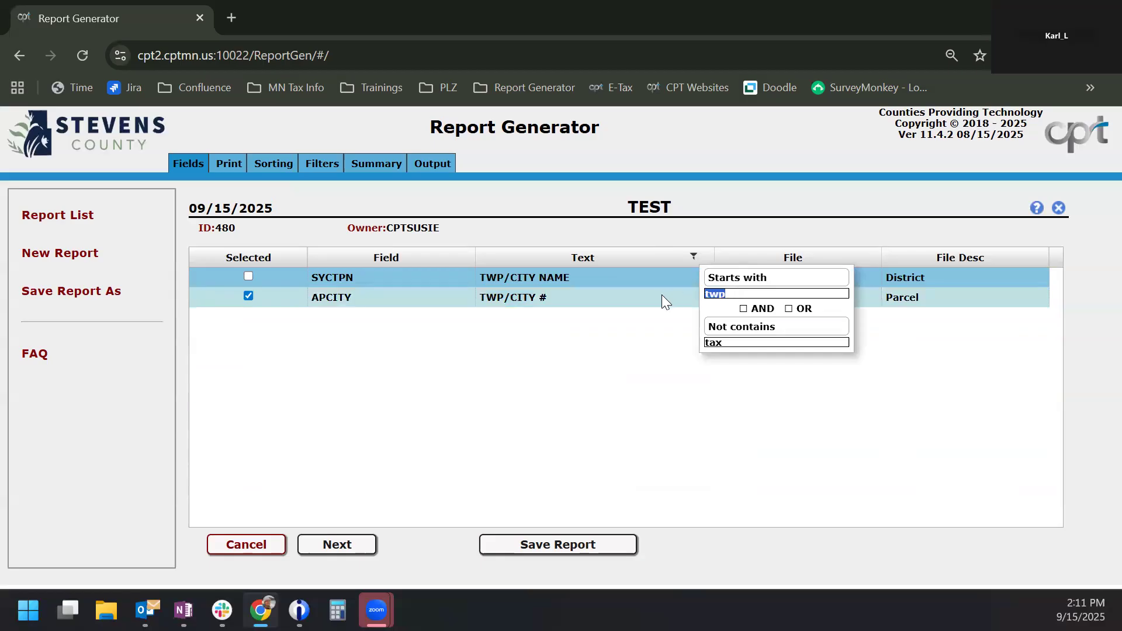
pyautogui.write('taxpayer')
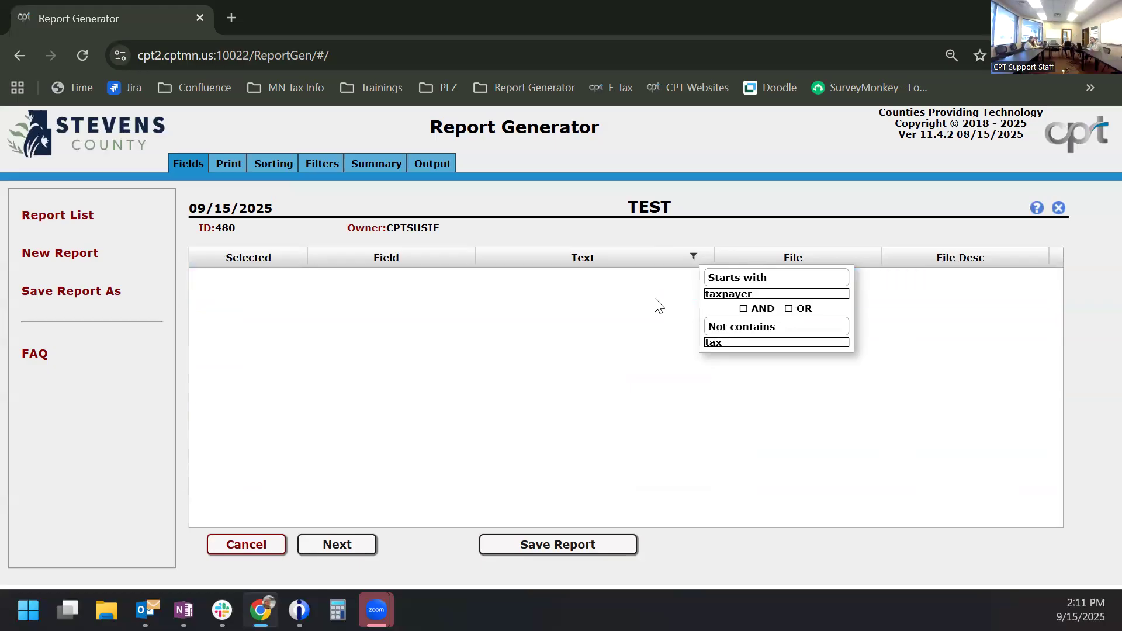
pyautogui.press('BackSpace')
pyautogui.press('BackSpace')
pyautogui.press('BackSpace')
pyautogui.click(623, 316)
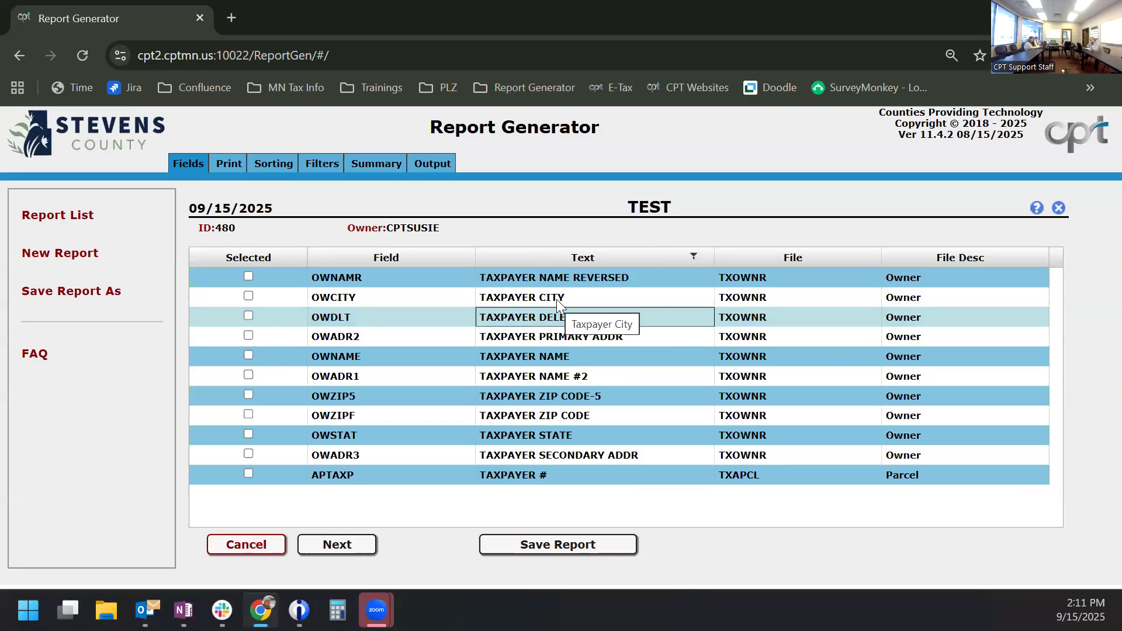
pyautogui.click(248, 276)
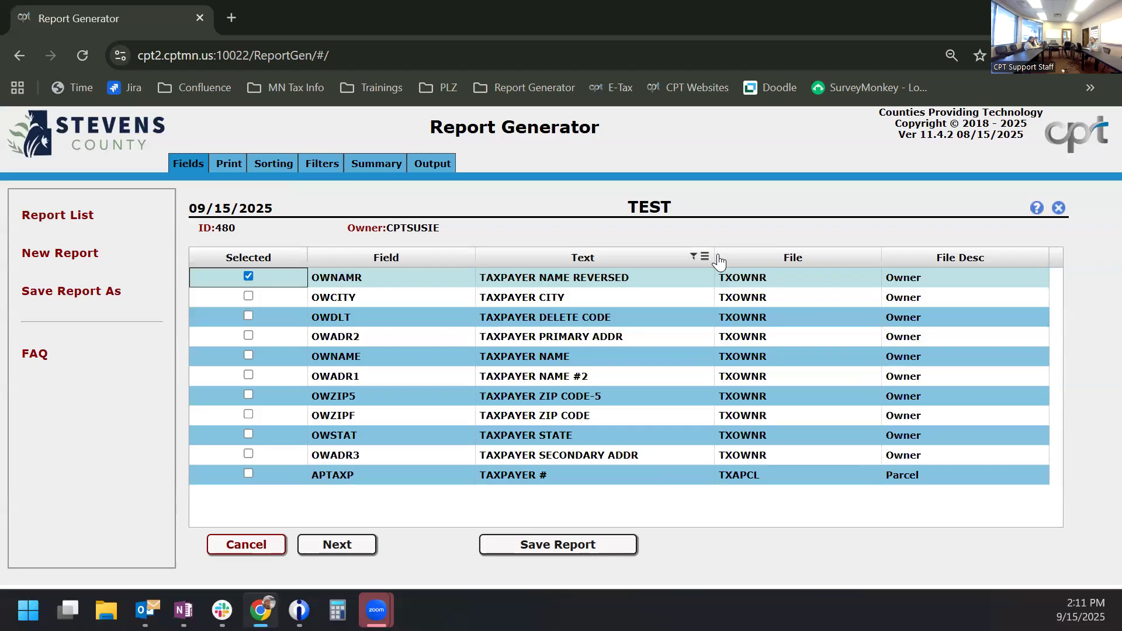
# Step: Clear the "taxpayer" filter from the Text column and look through the full field list and its field descriptions
pyautogui.click(706, 259)
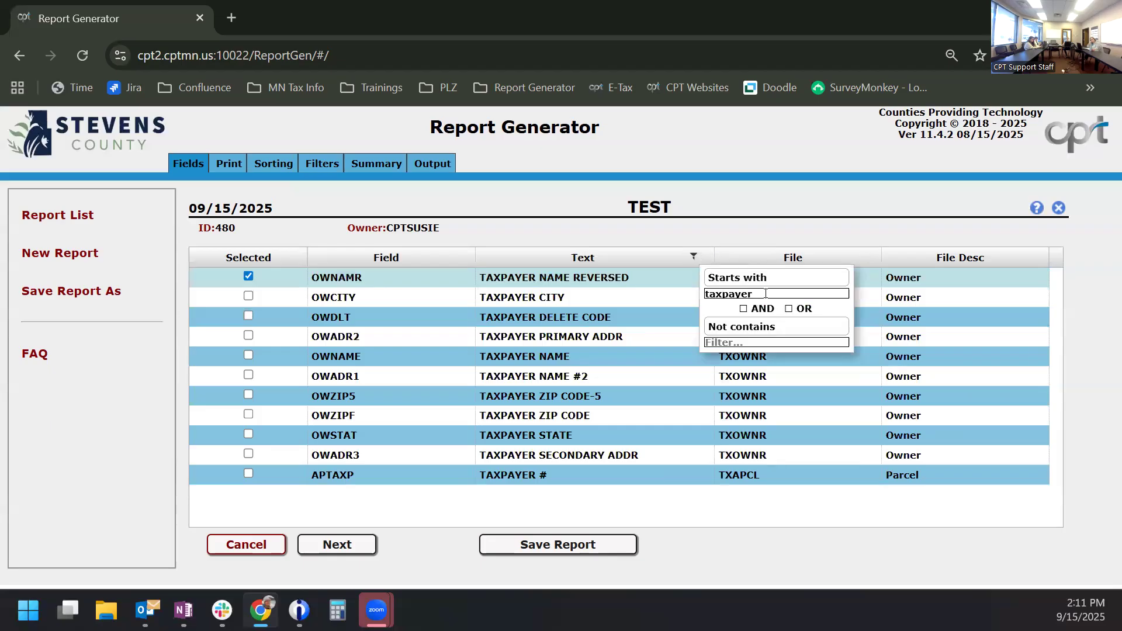
pyautogui.press('BackSpace')
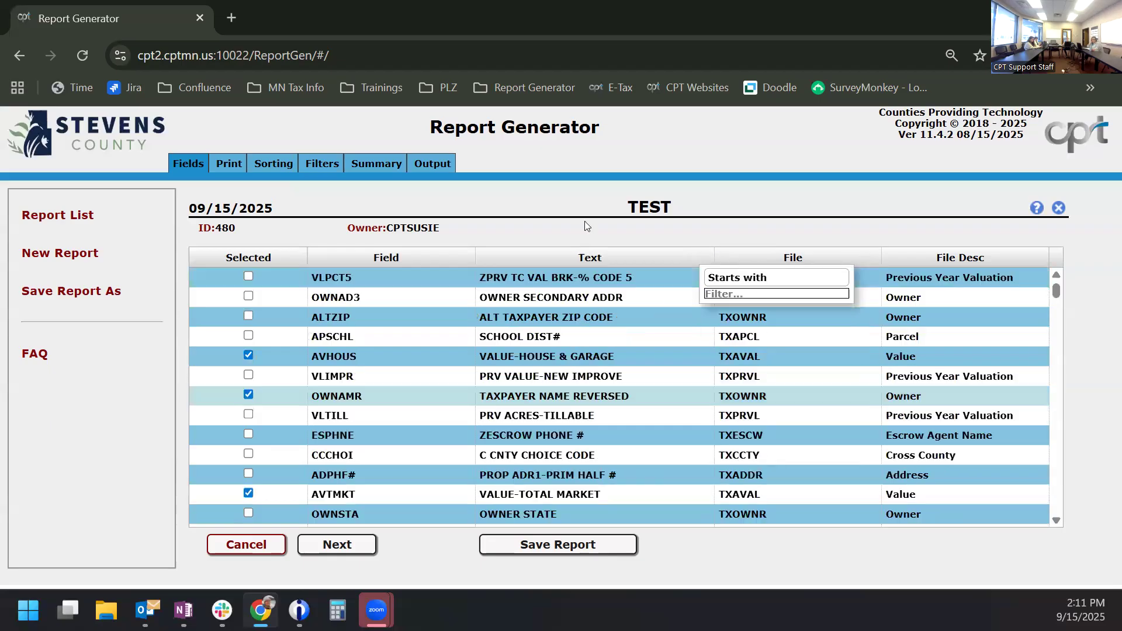
pyautogui.click(586, 215)
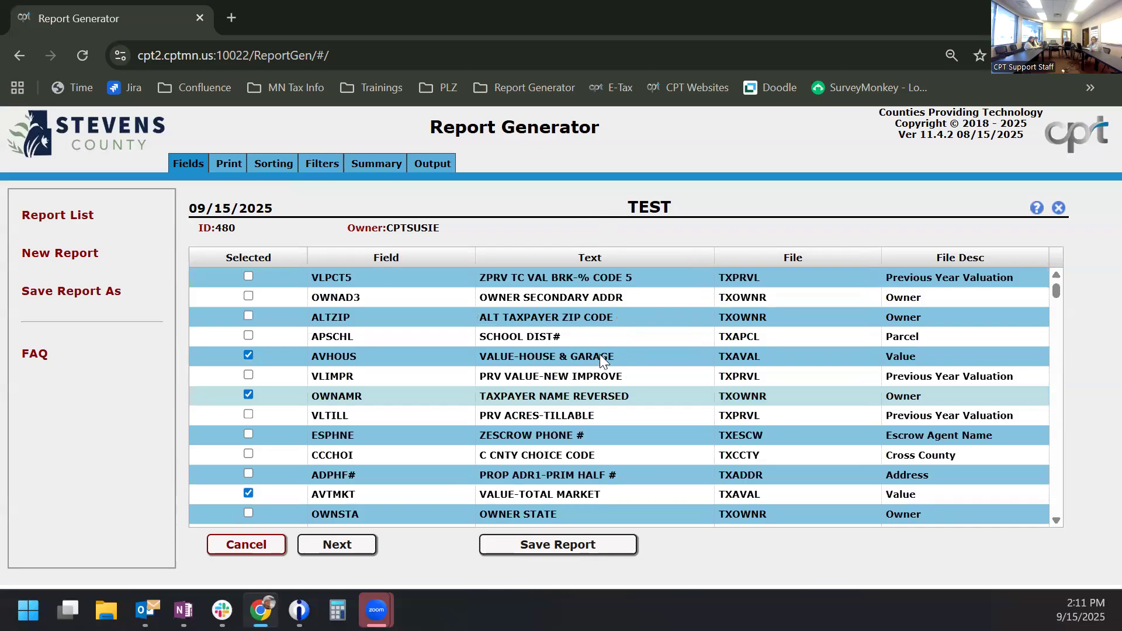
pyautogui.moveTo(600, 356)
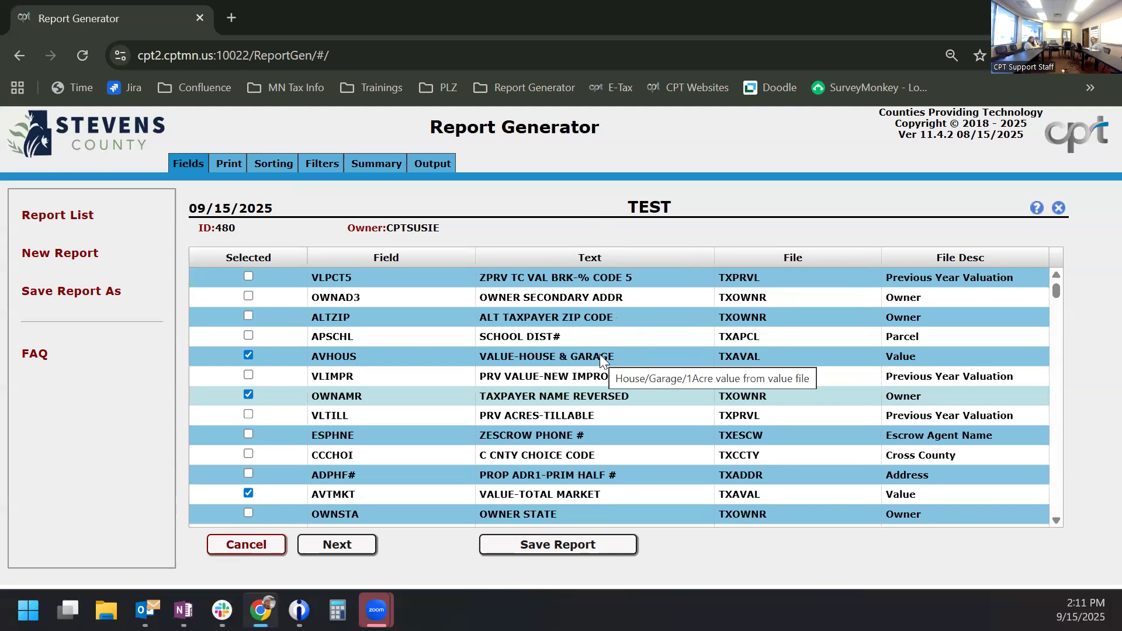
pyautogui.scroll(-5, 600, 354)
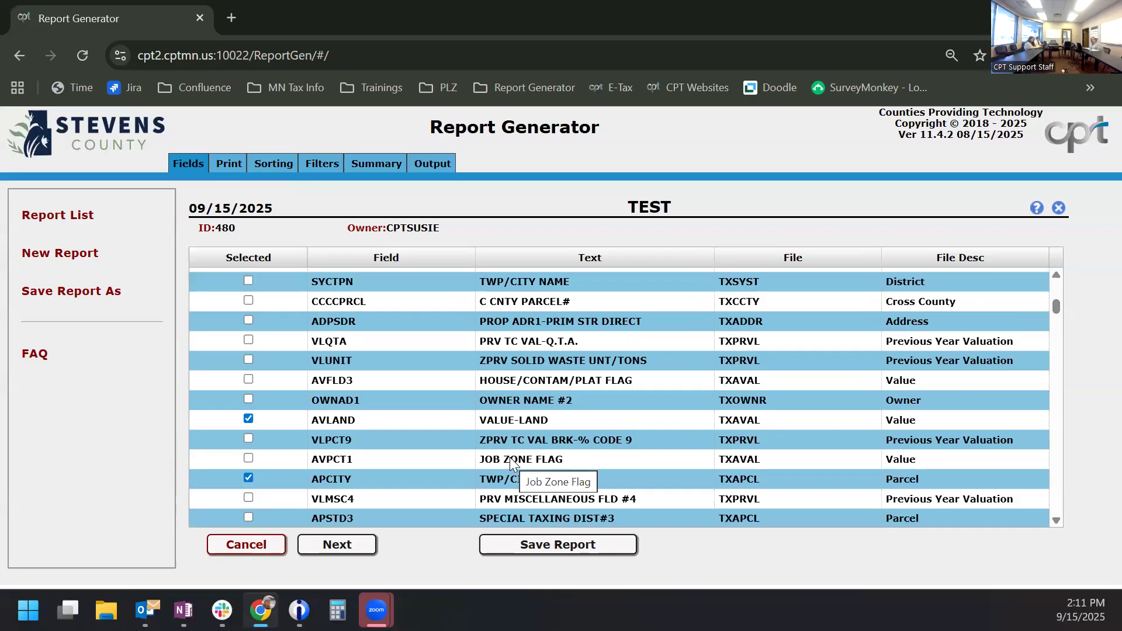
pyautogui.scroll(-5, 509, 457)
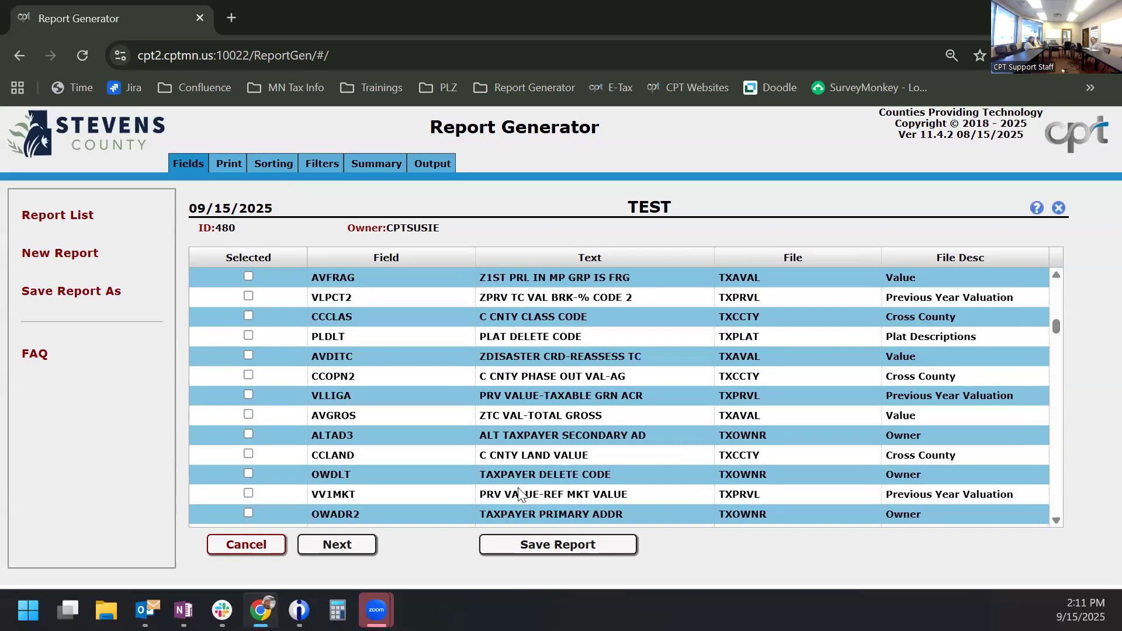
pyautogui.scroll(-5, 518, 454)
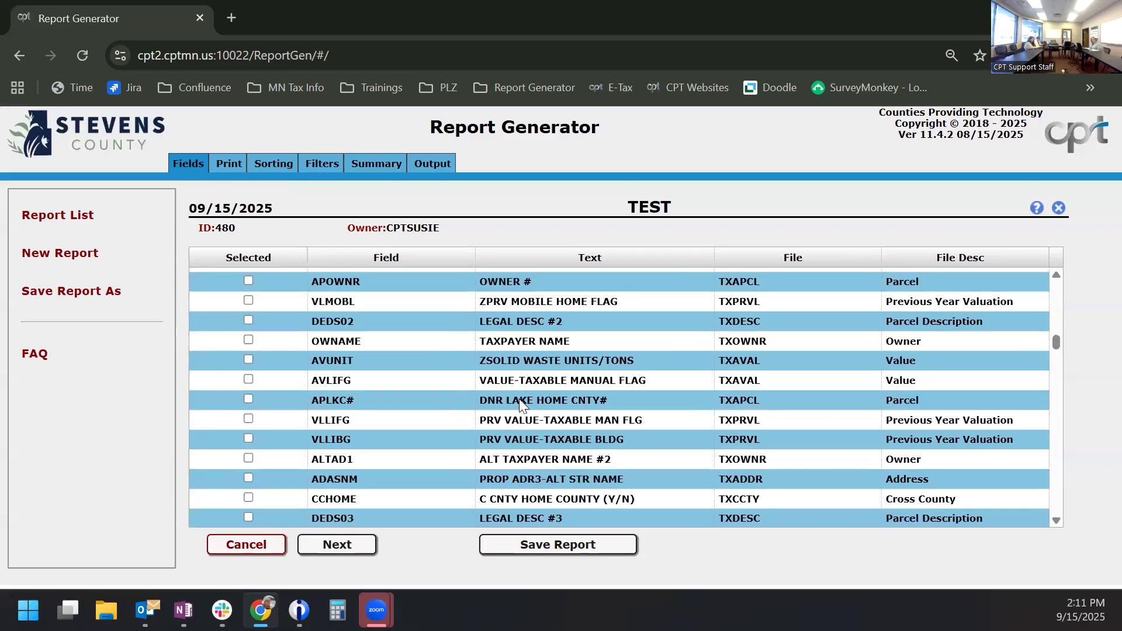
pyautogui.moveTo(519, 377)
pyautogui.scroll(5, 517, 325)
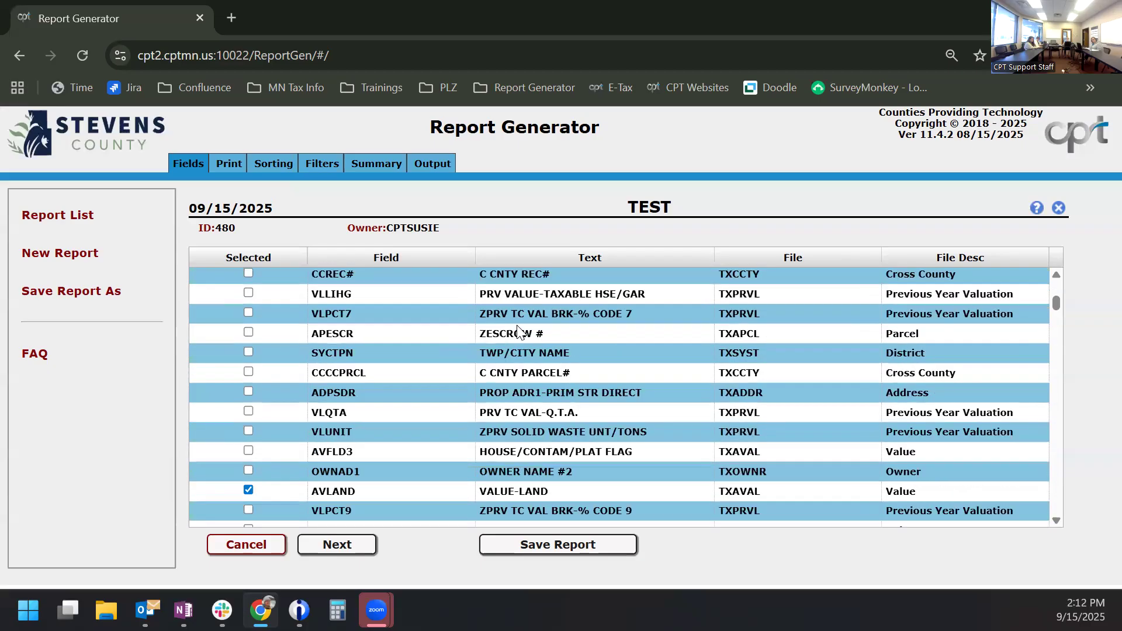
# Step: Sort the field list so the selected fields come first, review the selection, and proceed to the print settings
pyautogui.scroll(5, 517, 327)
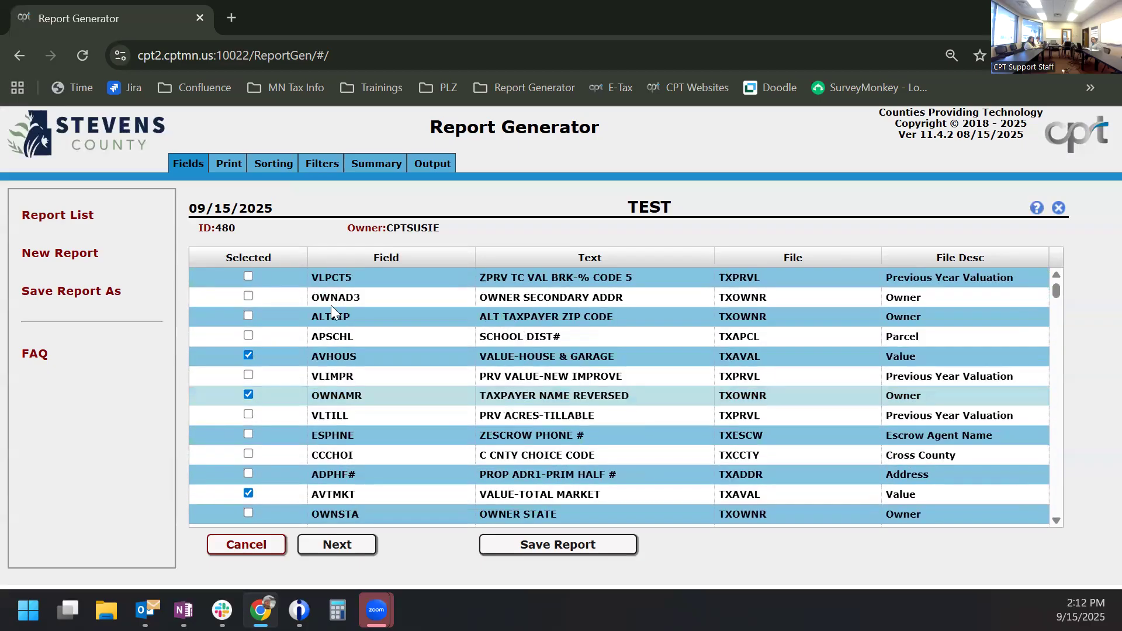
pyautogui.click(250, 259)
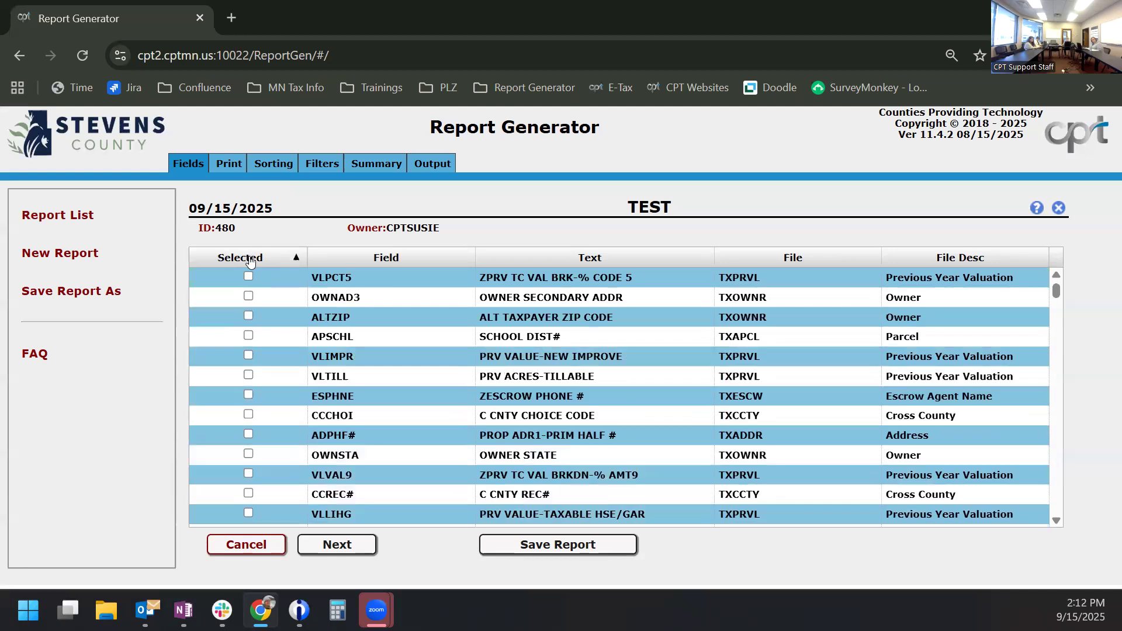
pyautogui.click(250, 259)
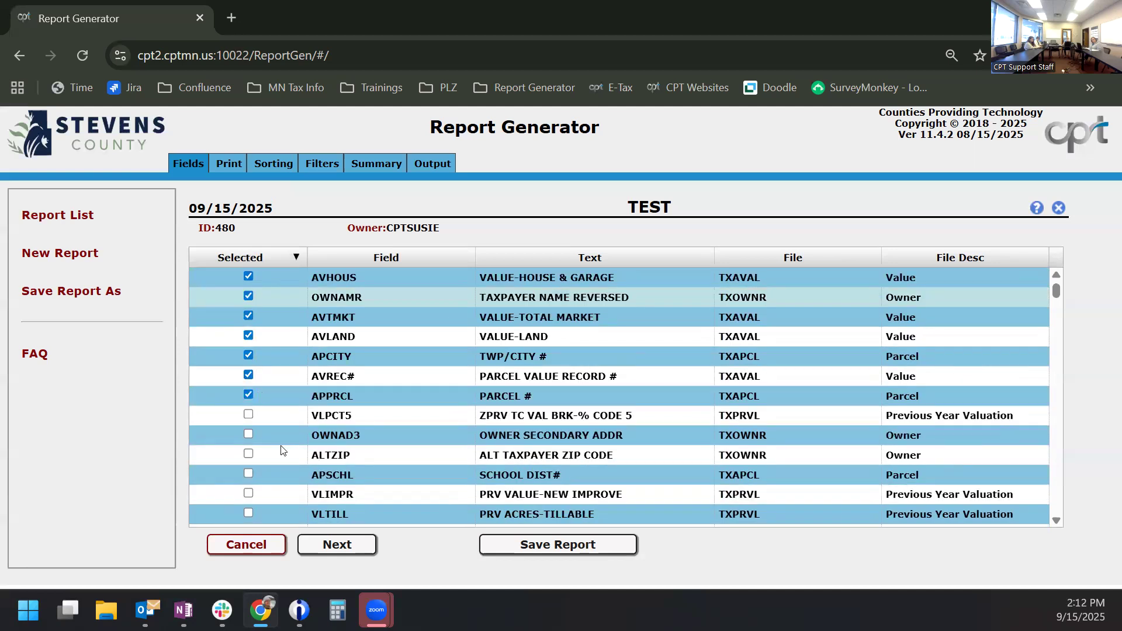
pyautogui.click(332, 546)
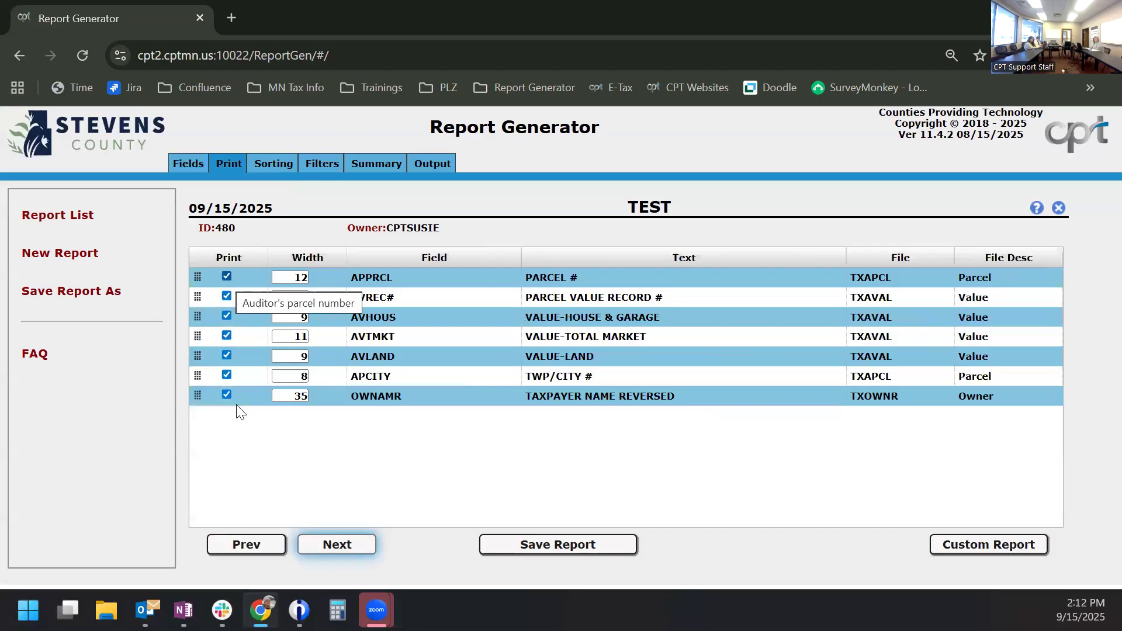
pyautogui.click(250, 548)
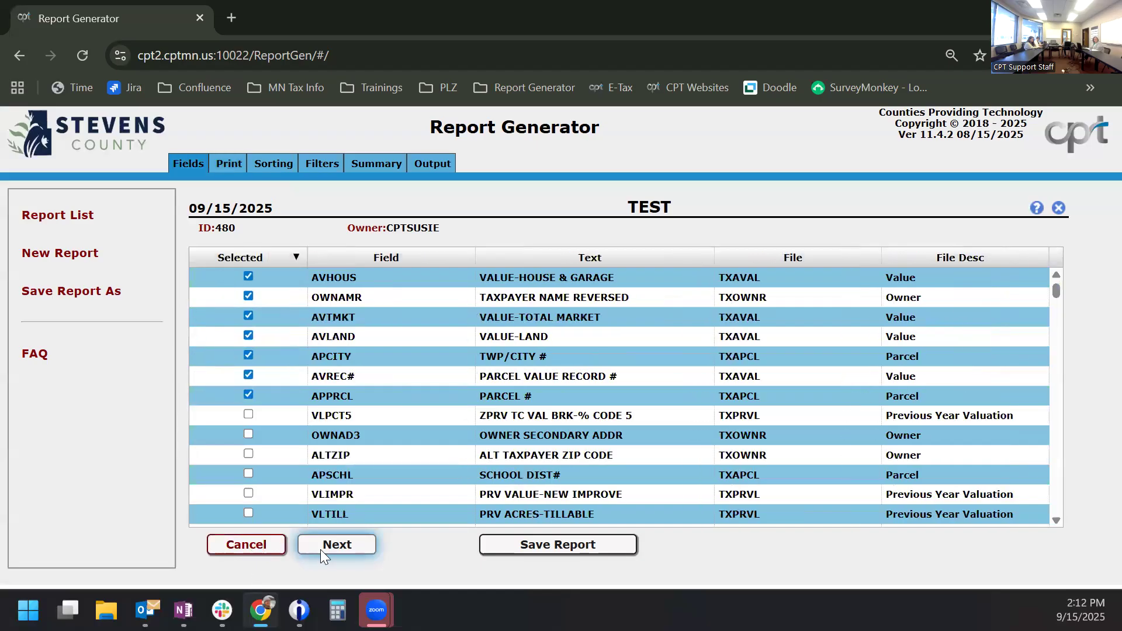
pyautogui.click(337, 546)
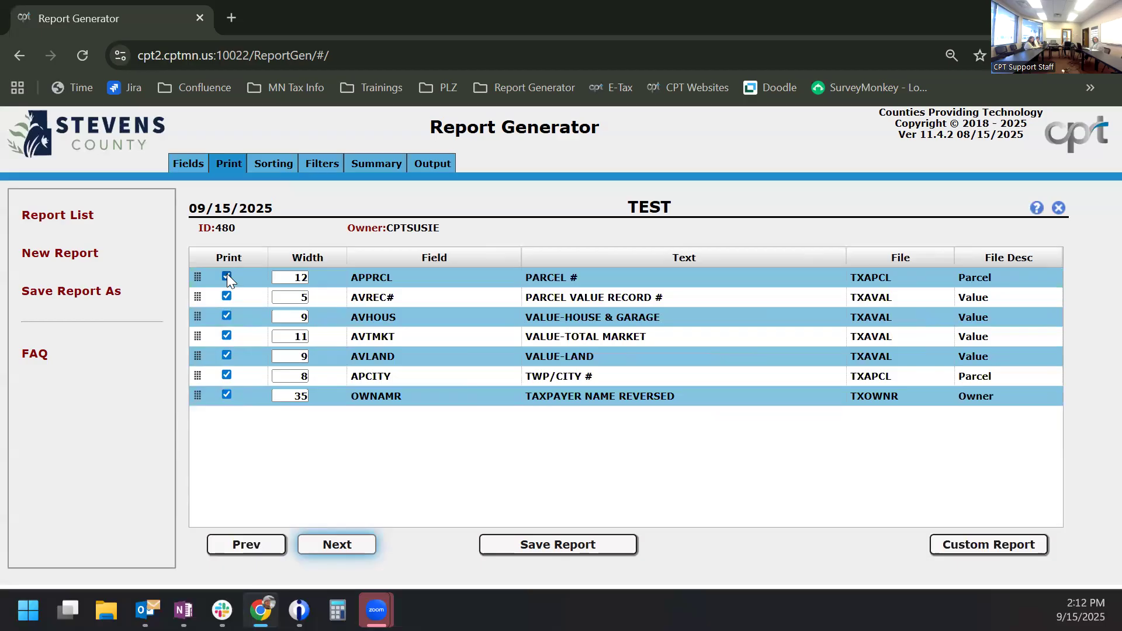
# Step: Exclude the TWP/CITY # field from printing, set the VALUE-TOTAL MARKET width to 5, and keep the session active
pyautogui.click(227, 375)
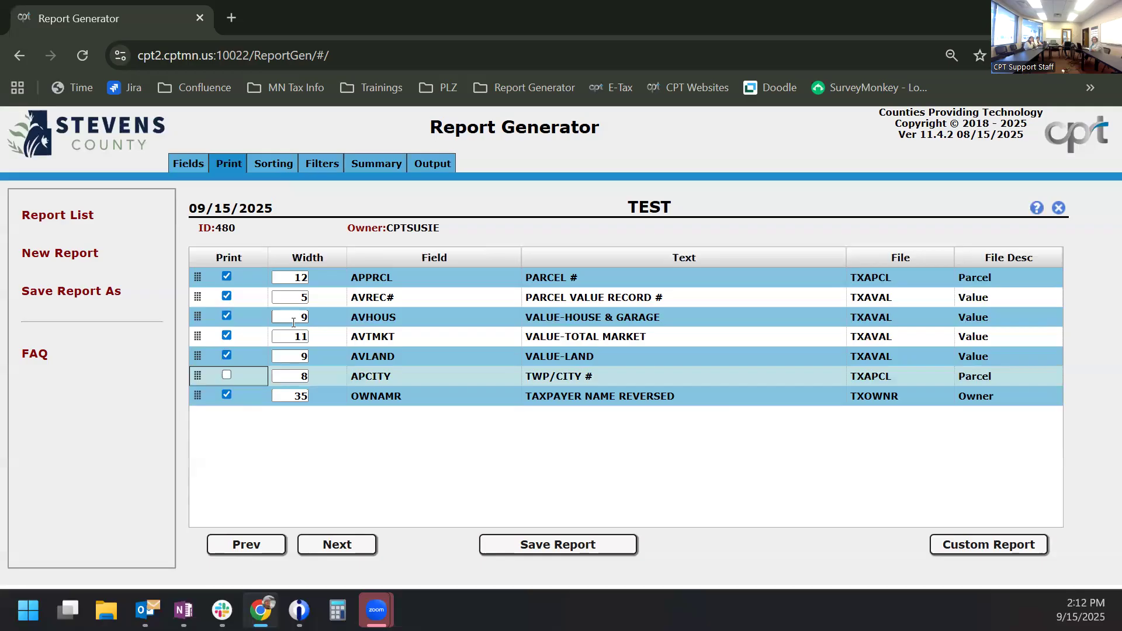
pyautogui.click(291, 341)
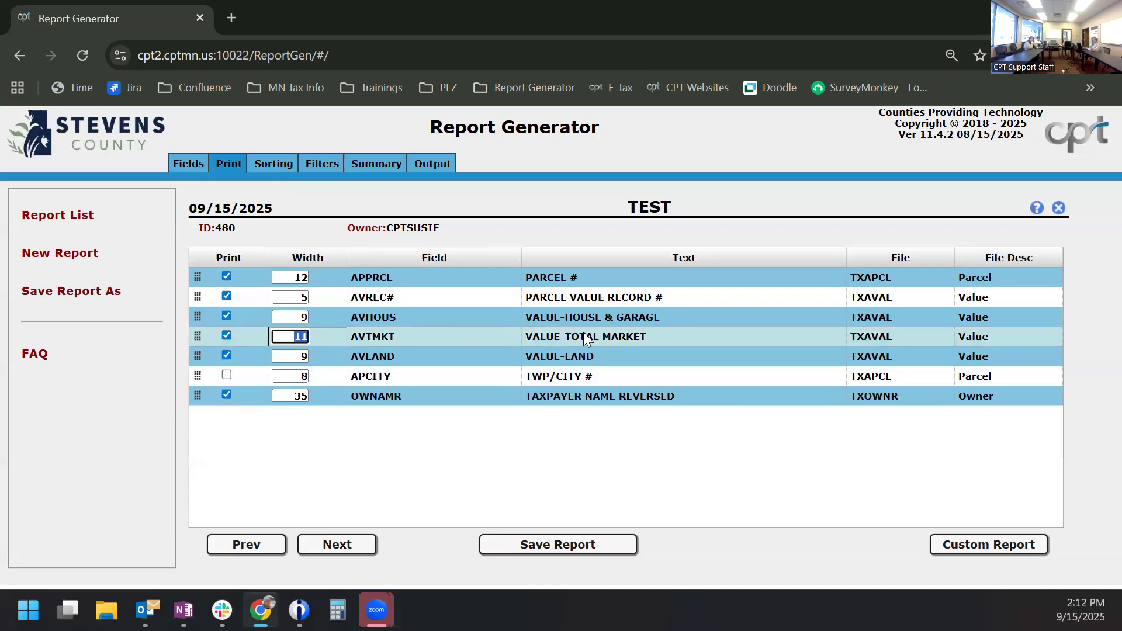
pyautogui.write('5')
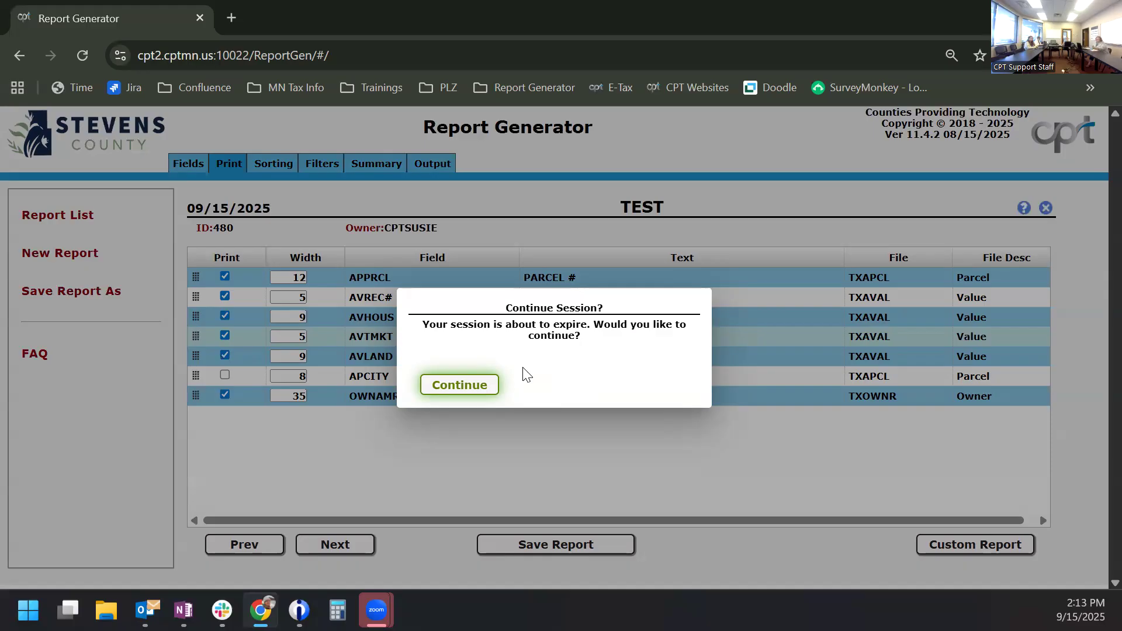
pyautogui.click(466, 386)
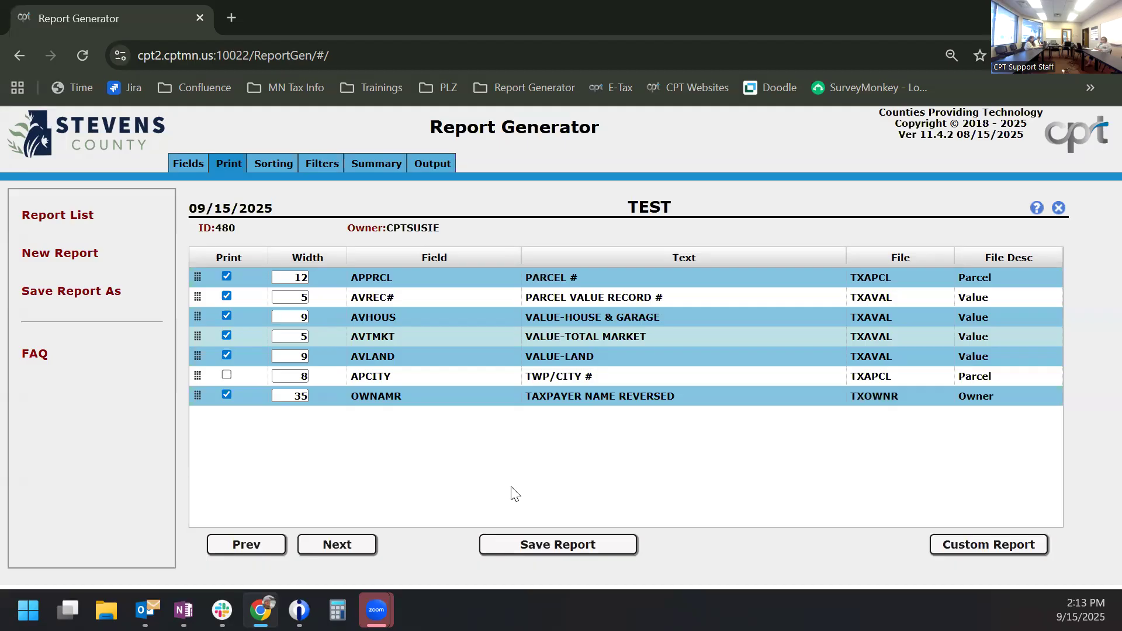
# Step: Save the report and set the print width of the TAXPAYER NAME REVERSED field to 5
pyautogui.click(554, 545)
pyautogui.click(294, 337)
pyautogui.moveTo(284, 393); pyautogui.dragTo(309, 398)
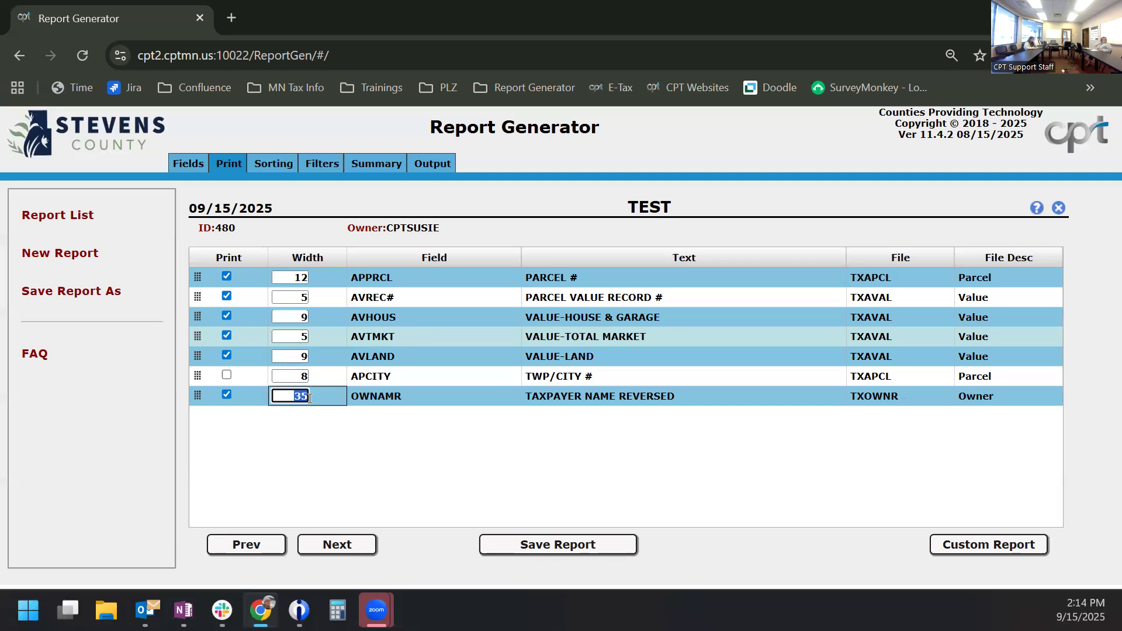
pyautogui.write('5')
pyautogui.click(322, 483)
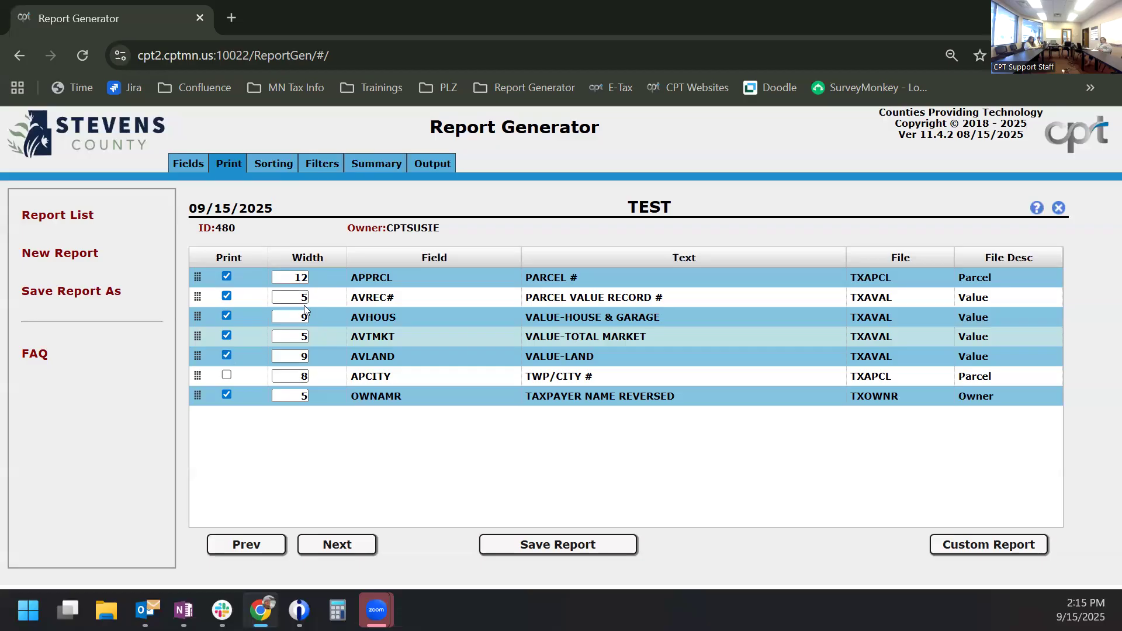
# Step: Sort the report by TWP/CITY # ascending with a section and page break, and make it the first sort field
pyautogui.click(340, 542)
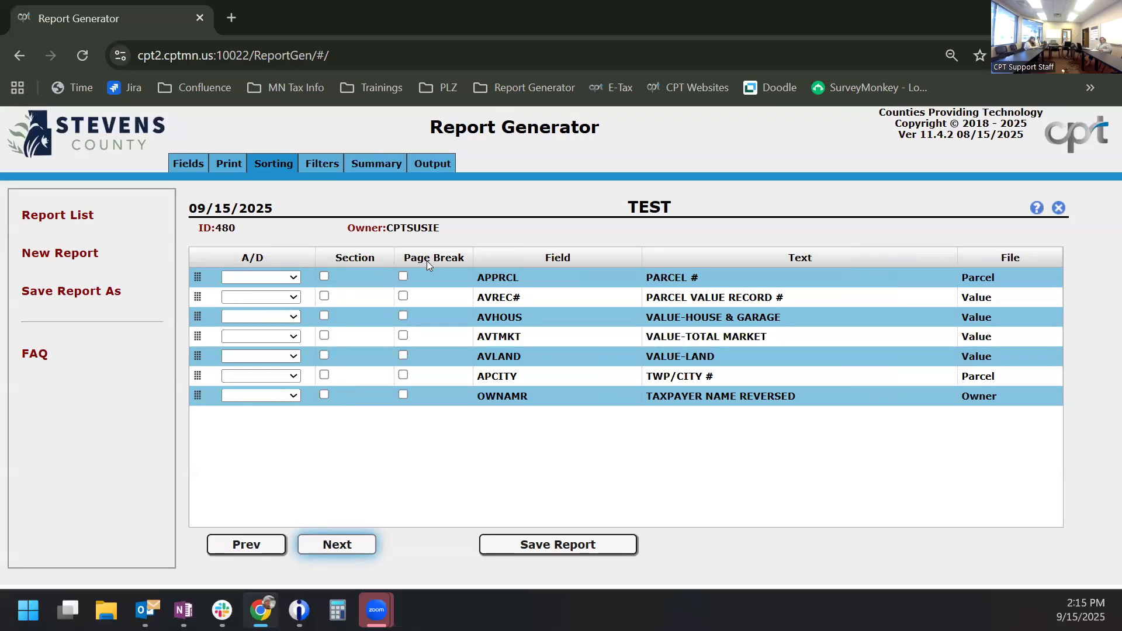
pyautogui.click(404, 375)
pyautogui.click(324, 375)
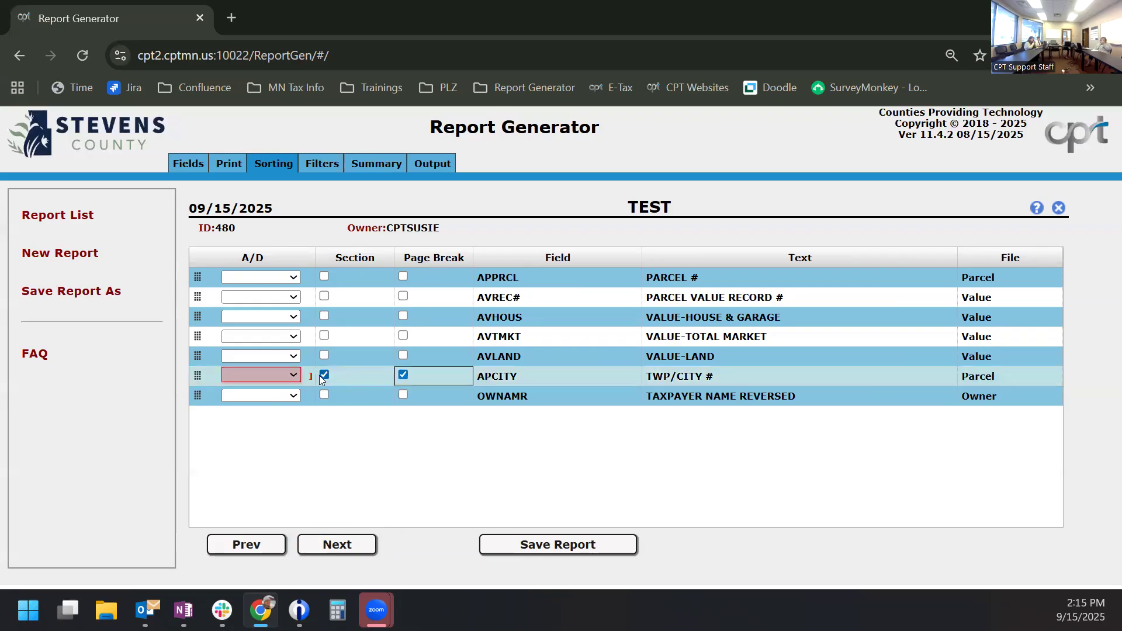
pyautogui.click(275, 375)
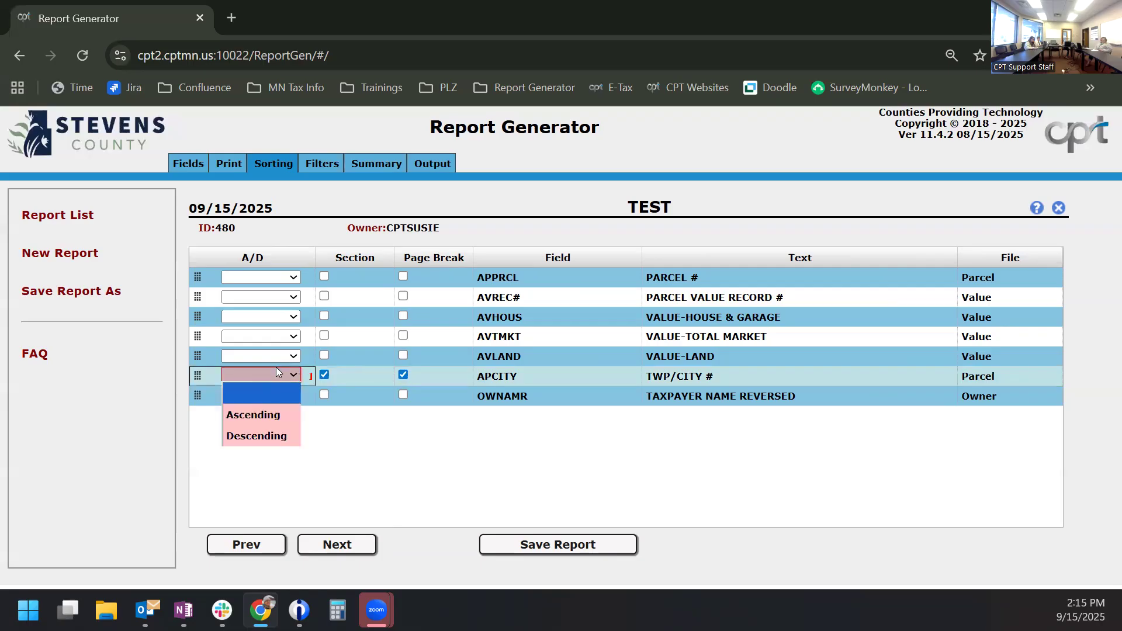
pyautogui.click(274, 416)
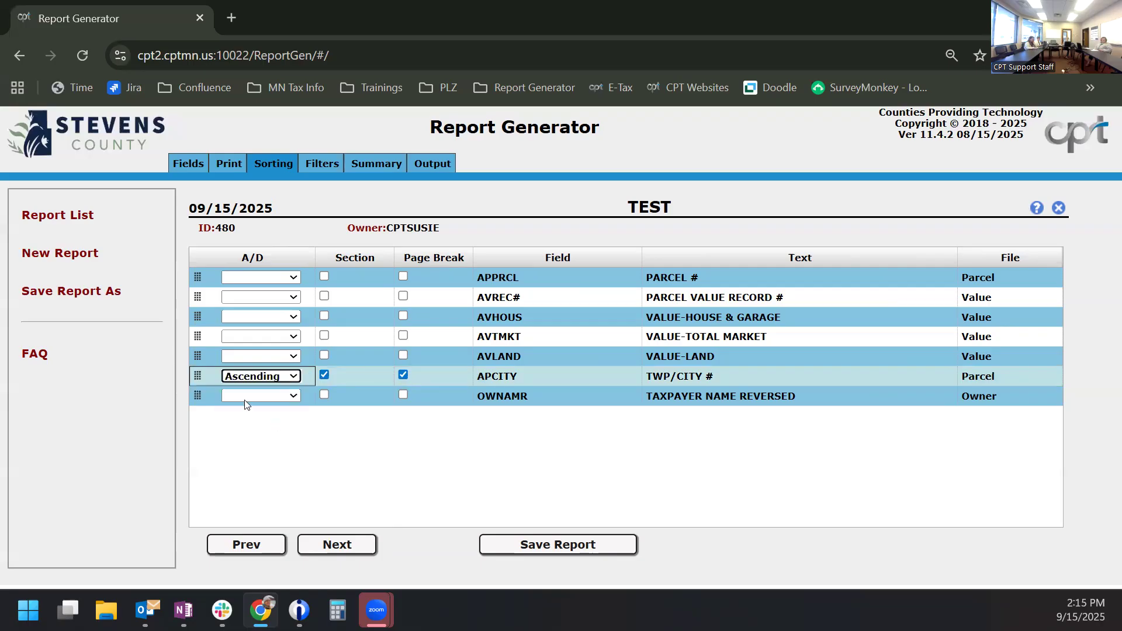
pyautogui.moveTo(200, 376); pyautogui.dragTo(207, 270)
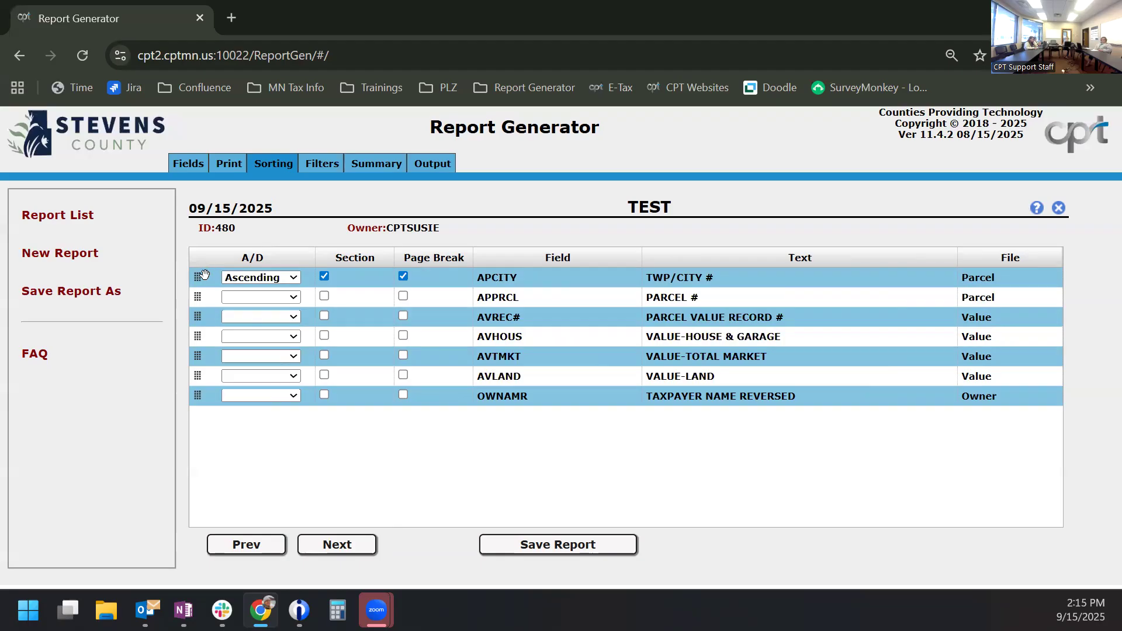
# Step: Set VALUE-HOUSE & GARAGE to sort ascending and place it directly after TWP/CITY # in the sort order
pyautogui.click(280, 339)
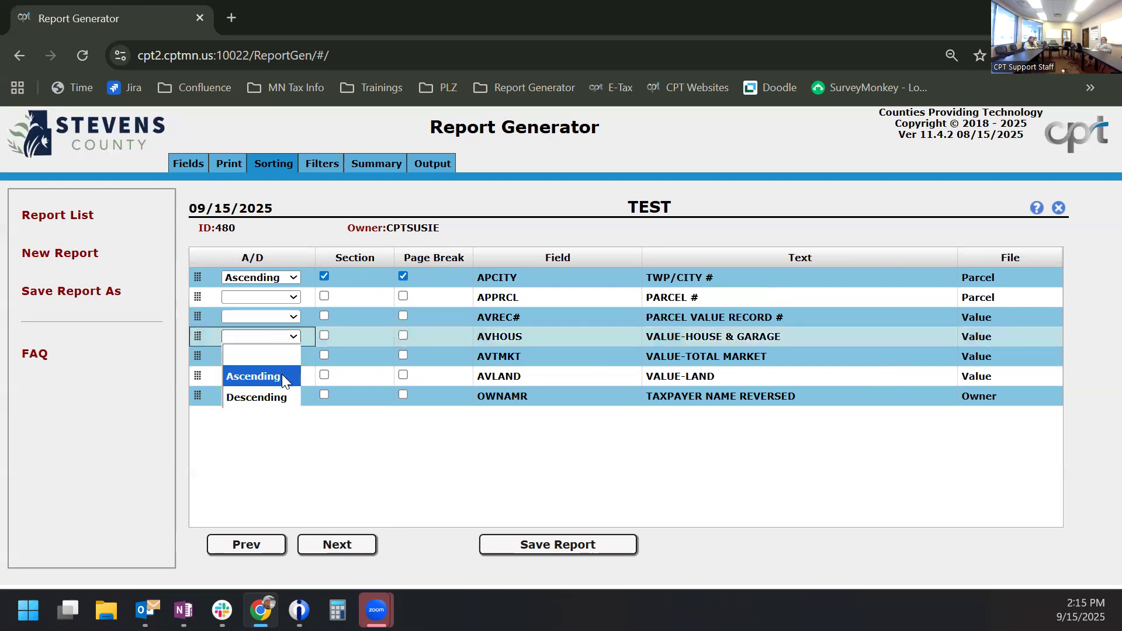
pyautogui.click(282, 375)
pyautogui.moveTo(199, 316); pyautogui.dragTo(206, 296)
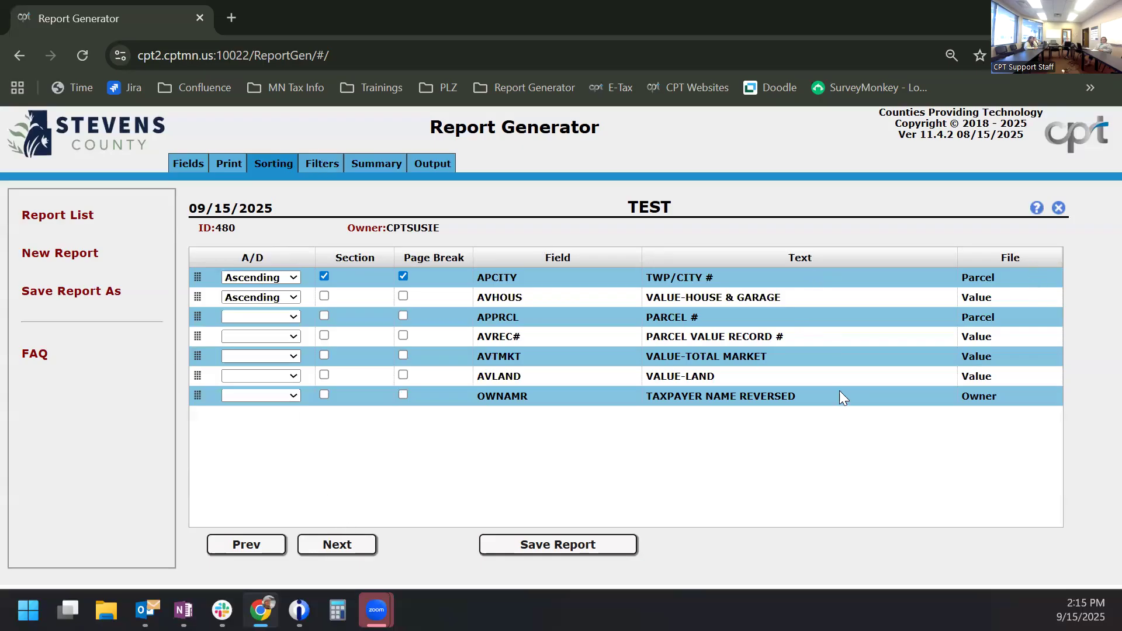
# Step: Add a report filter on the TWP/CITY # field with the Range condition
pyautogui.click(333, 546)
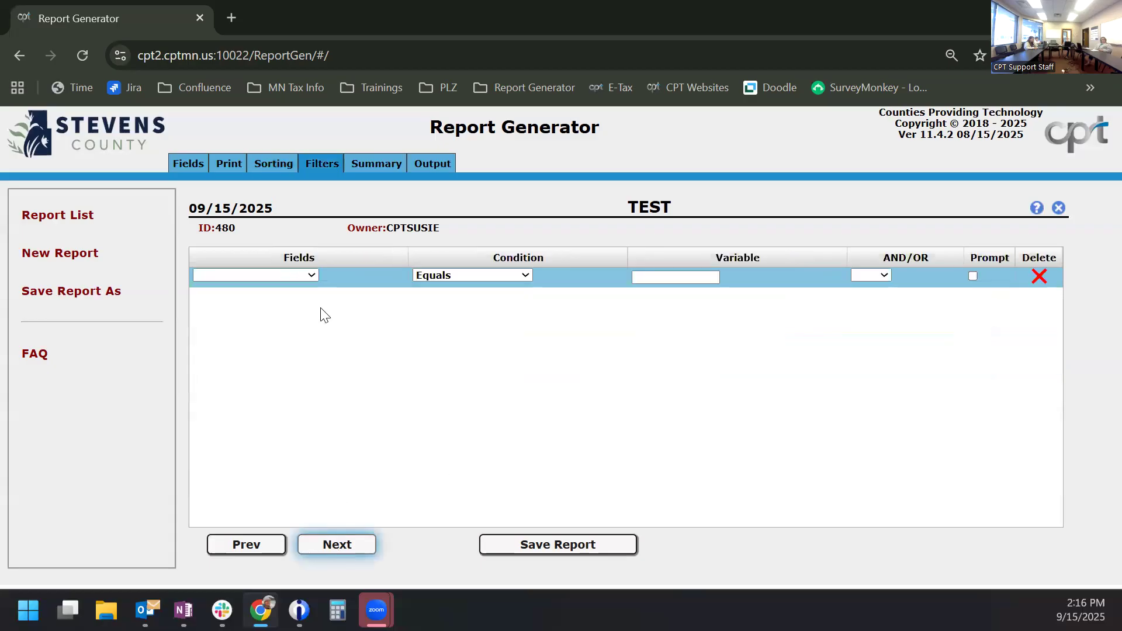
pyautogui.click(308, 275)
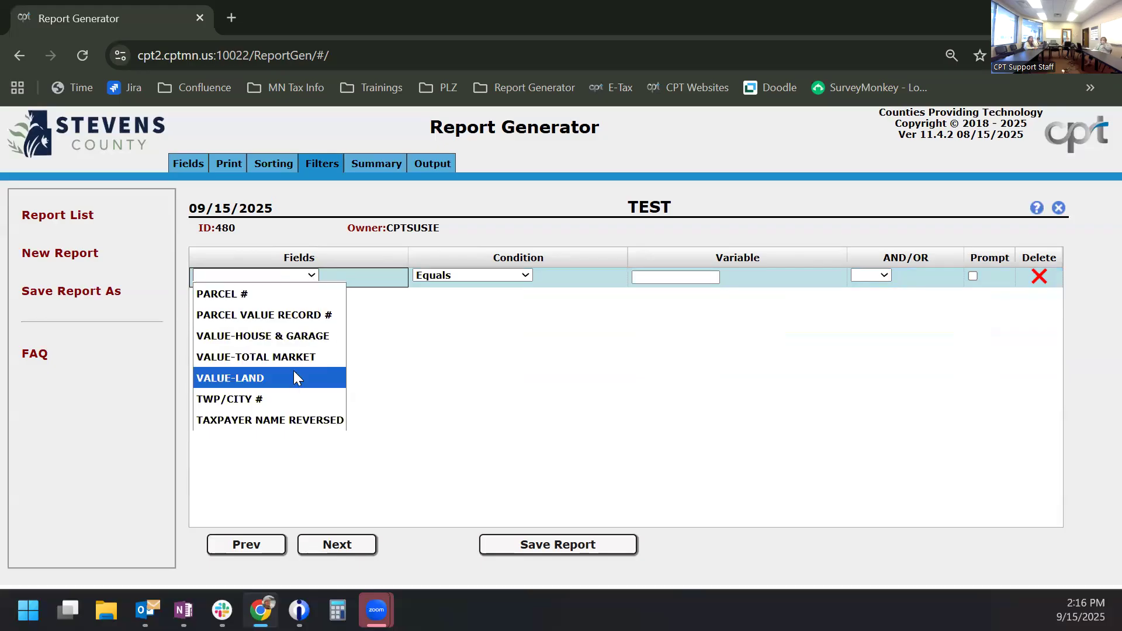
pyautogui.click(250, 401)
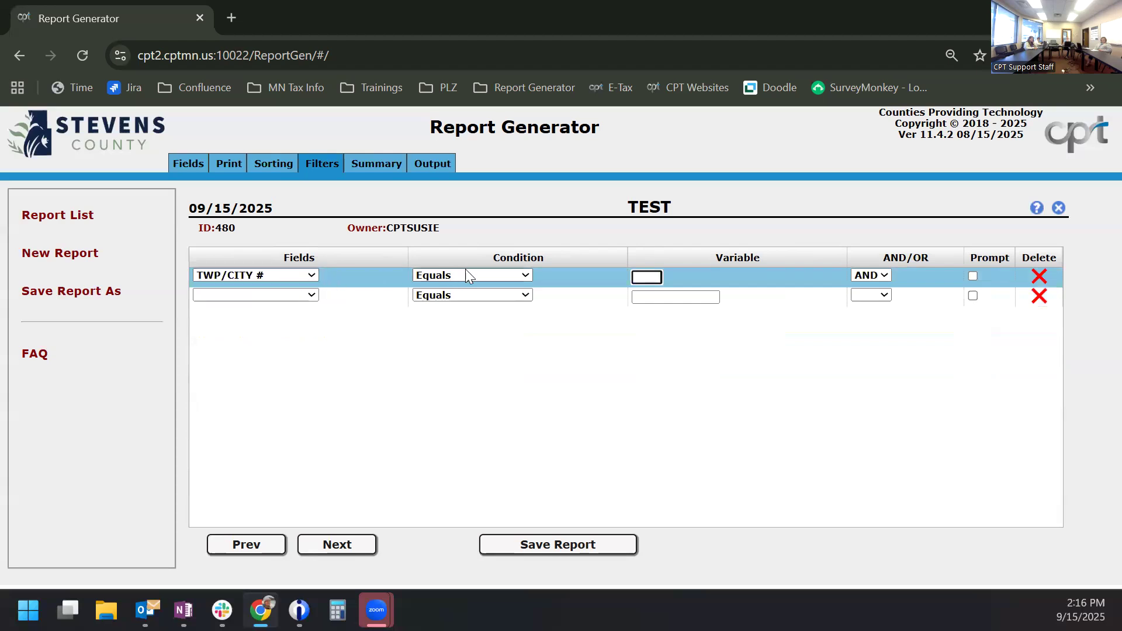
pyautogui.click(512, 277)
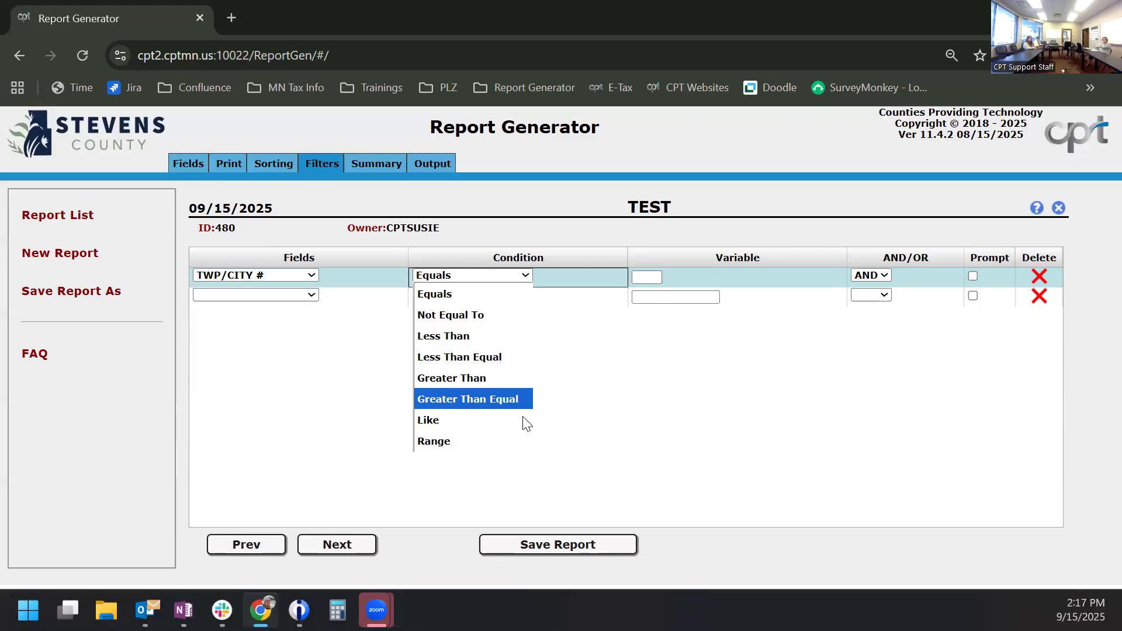
pyautogui.click(427, 442)
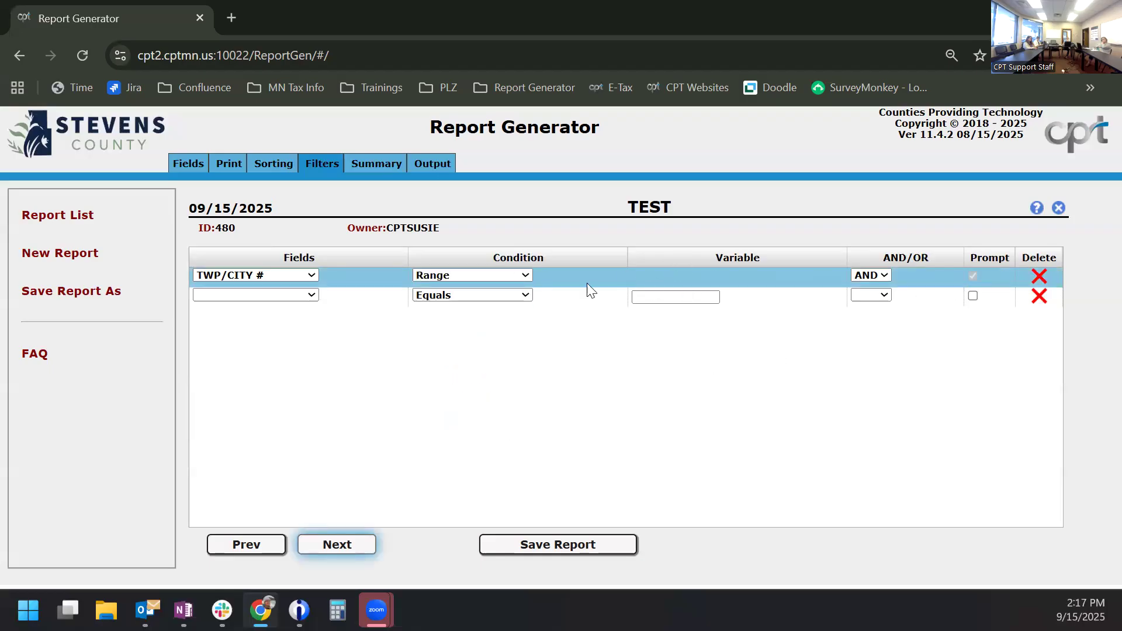
# Step: Change the TWP/CITY # filter condition to Equals and enable its prompt
pyautogui.click(491, 272)
pyautogui.click(494, 294)
pyautogui.click(972, 276)
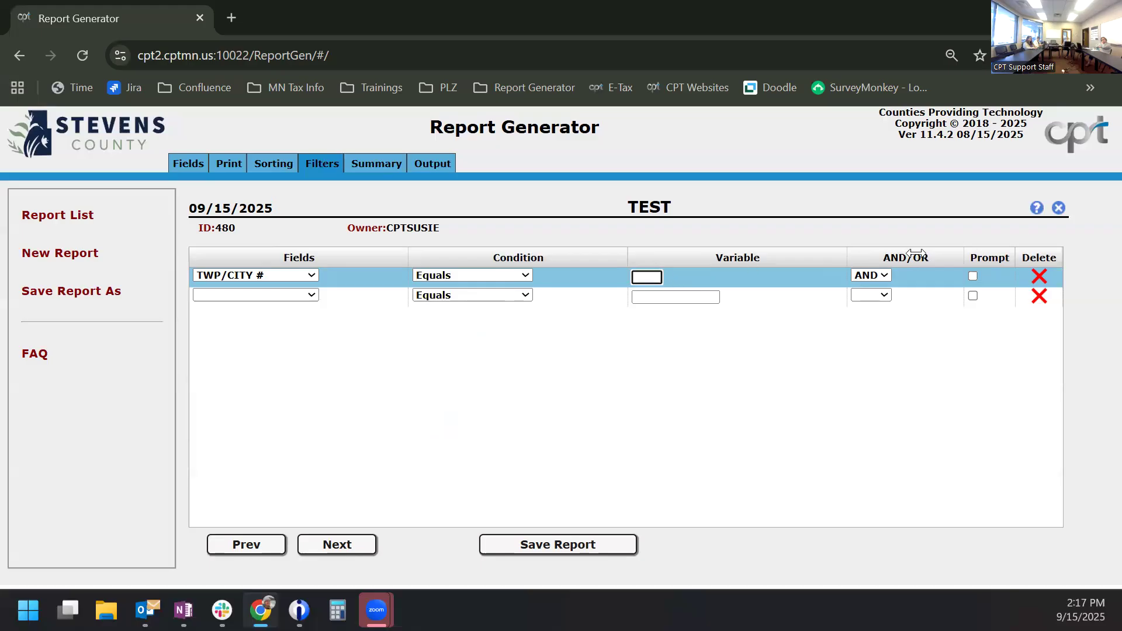
pyautogui.click(973, 276)
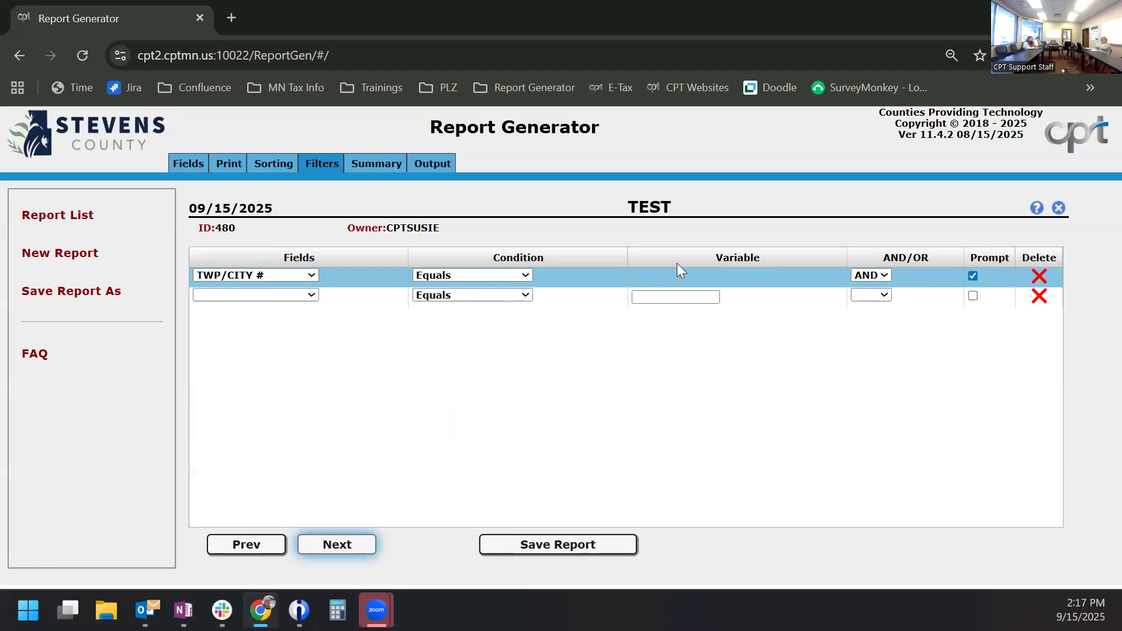
# Step: Try to set the TWP/CITY # filter condition to Range and continue to the summary settings
pyautogui.click(498, 276)
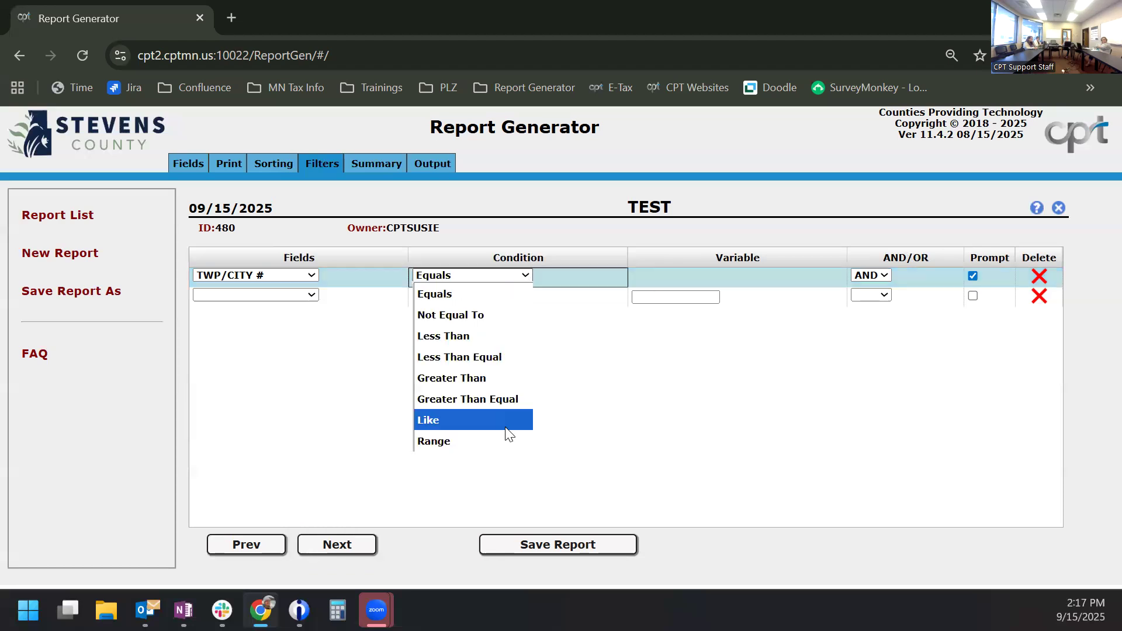
pyautogui.click(513, 439)
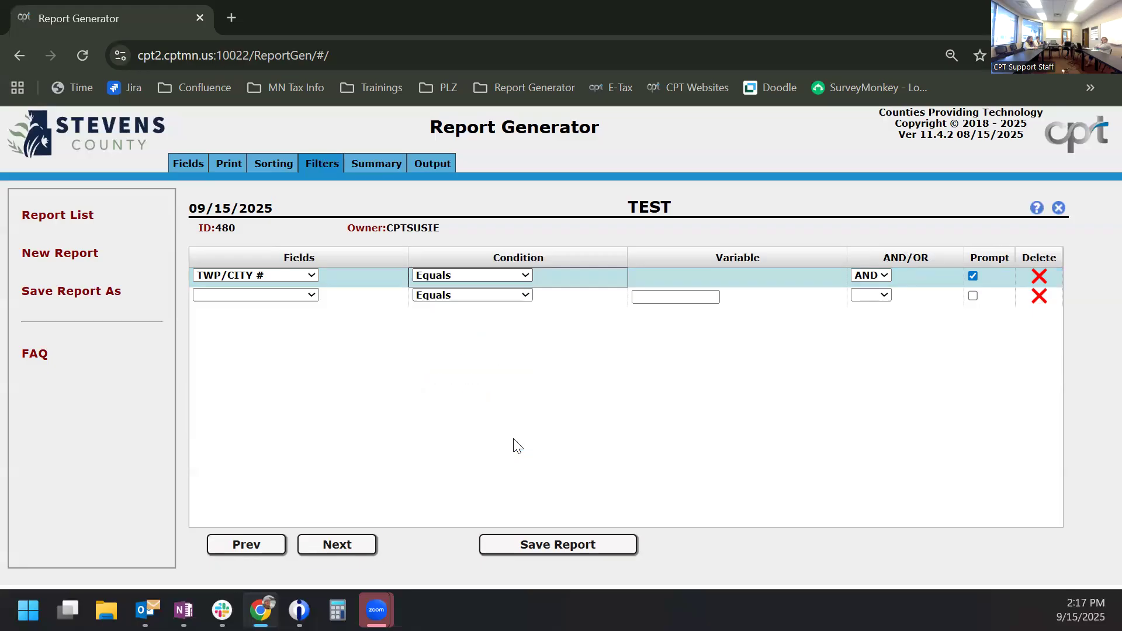
pyautogui.click(343, 547)
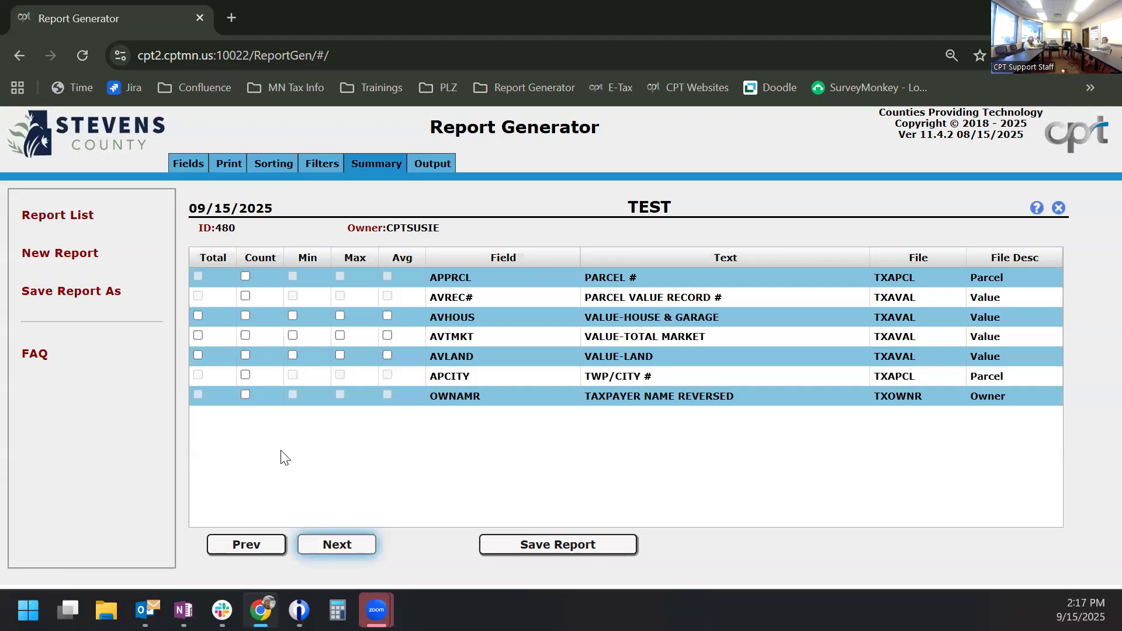
# Step: Enable Count for PARCEL # and PARCEL VALUE RECORD #, and Total, Count, Min, Max and Avg for VALUE-HOUSE & GARAGE
pyautogui.click(244, 284)
pyautogui.click(245, 296)
pyautogui.click(245, 316)
pyautogui.click(198, 316)
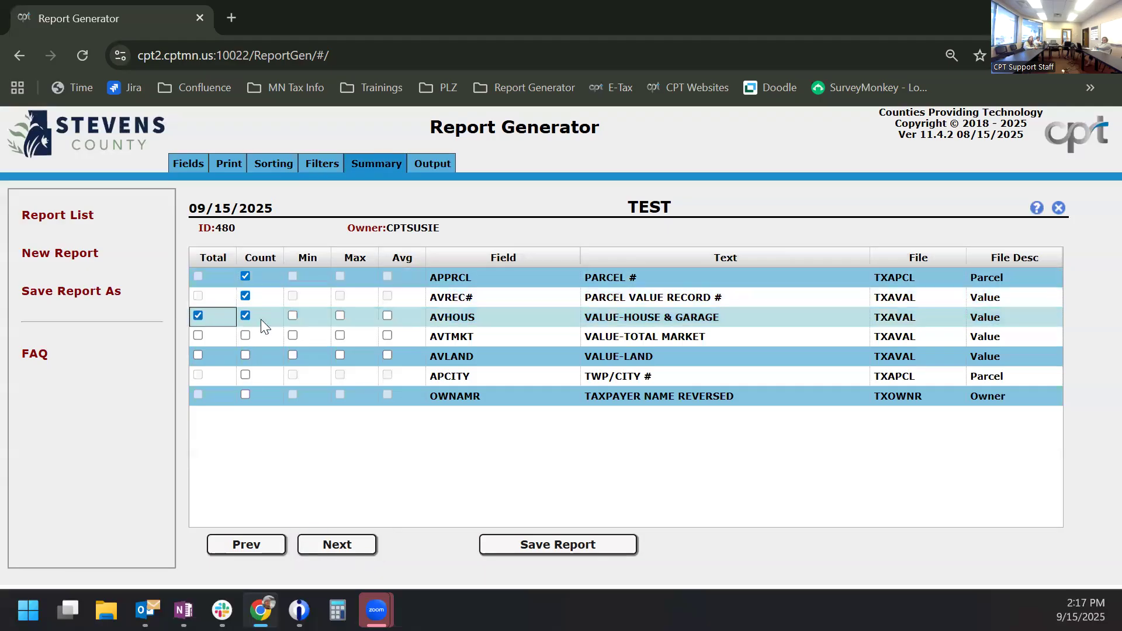
pyautogui.click(293, 315)
pyautogui.click(341, 319)
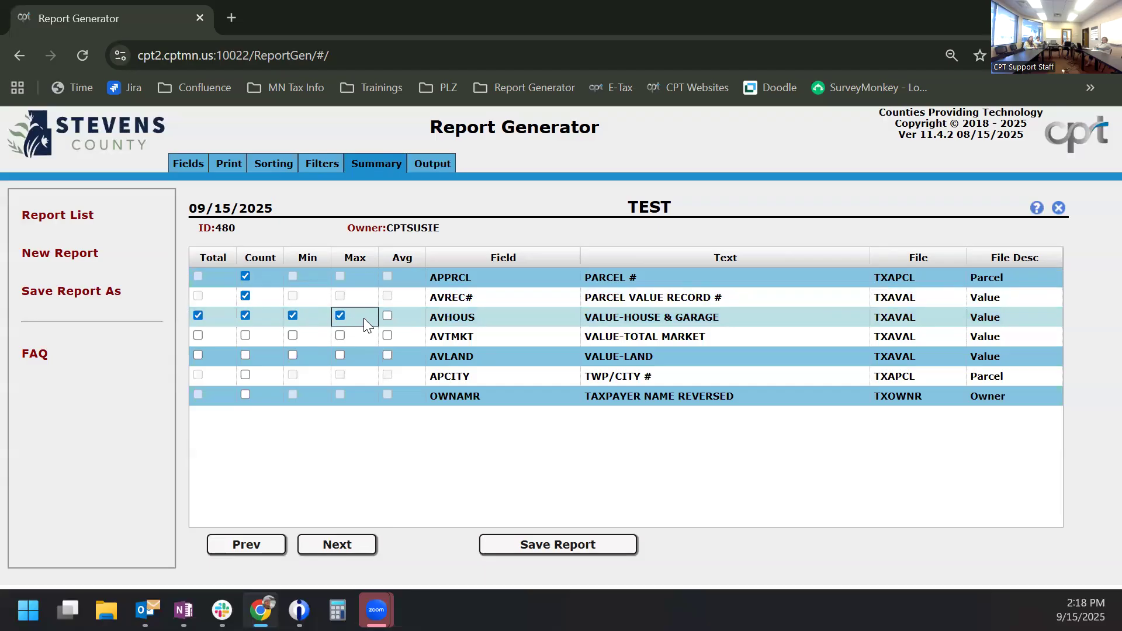
pyautogui.click(386, 316)
# Step: Enable Total, Count, Min, Max and Avg summaries for the VALUE-TOTAL MARKET and VALUE-LAND fields
pyautogui.click(391, 335)
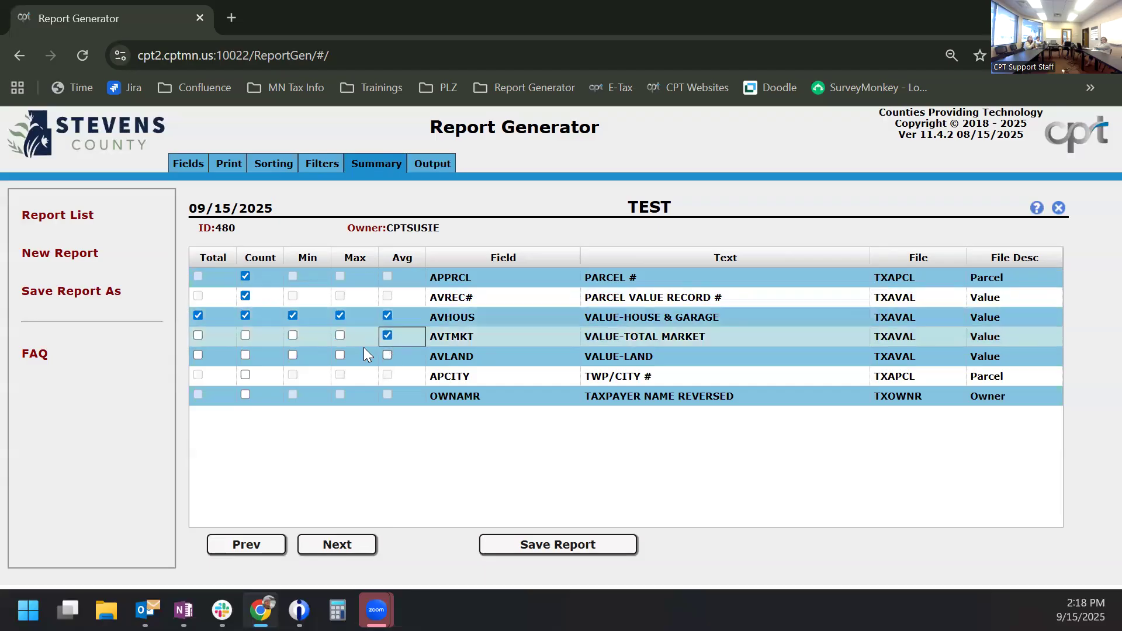
pyautogui.click(346, 347)
pyautogui.click(341, 333)
pyautogui.click(293, 336)
pyautogui.click(294, 354)
pyautogui.click(246, 355)
pyautogui.click(247, 343)
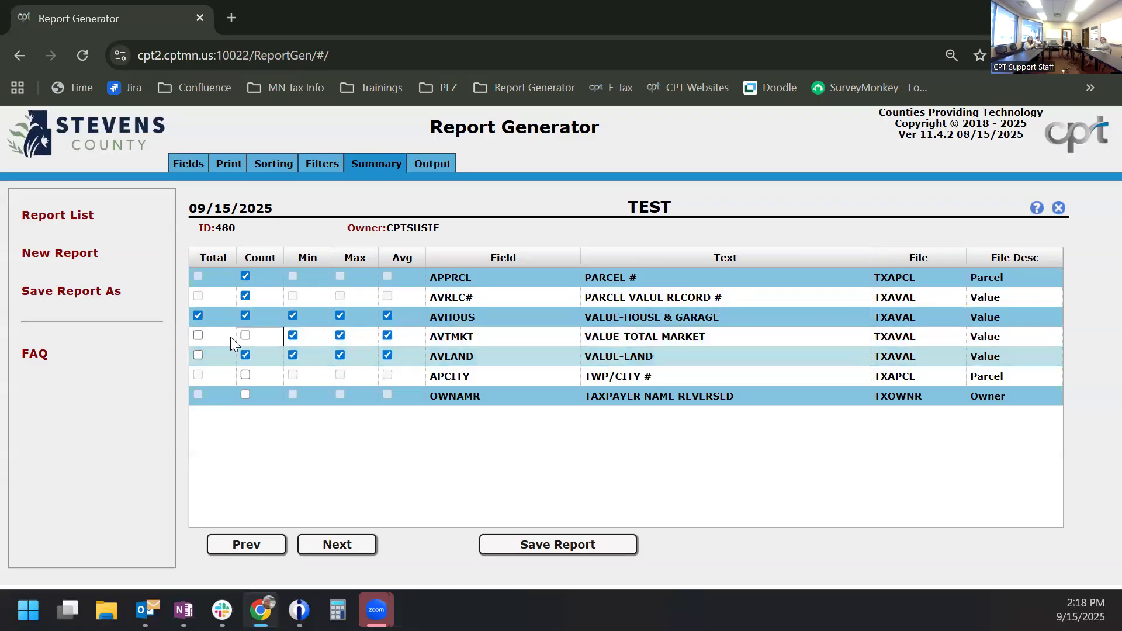
pyautogui.click(197, 336)
pyautogui.click(199, 354)
# Step: Revisit the sorting and summary settings and proceed to the report's output options
pyautogui.click(279, 166)
pyautogui.click(373, 166)
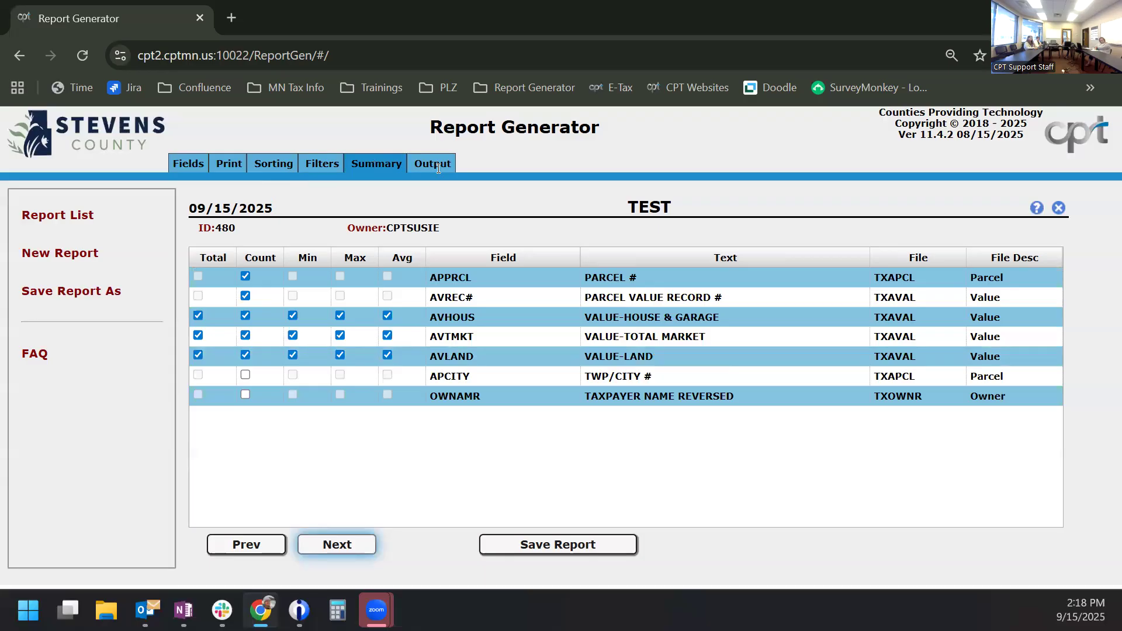
pyautogui.click(325, 545)
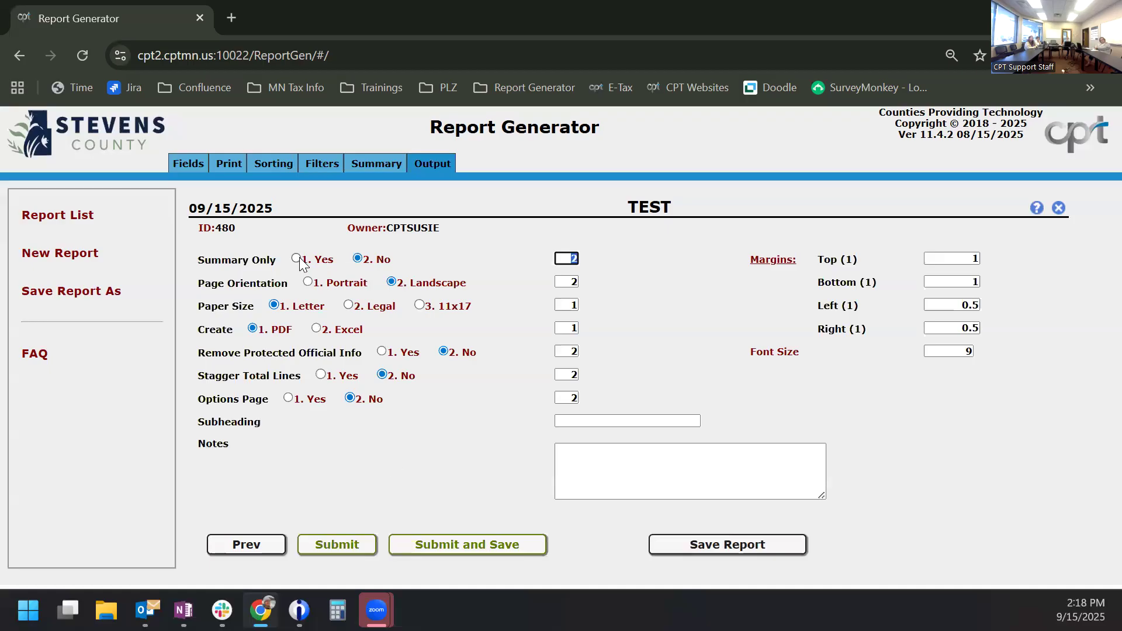
# Step: Set the report's page orientation to Portrait and turn on the Options Page
pyautogui.click(279, 165)
pyautogui.click(433, 163)
pyautogui.click(308, 282)
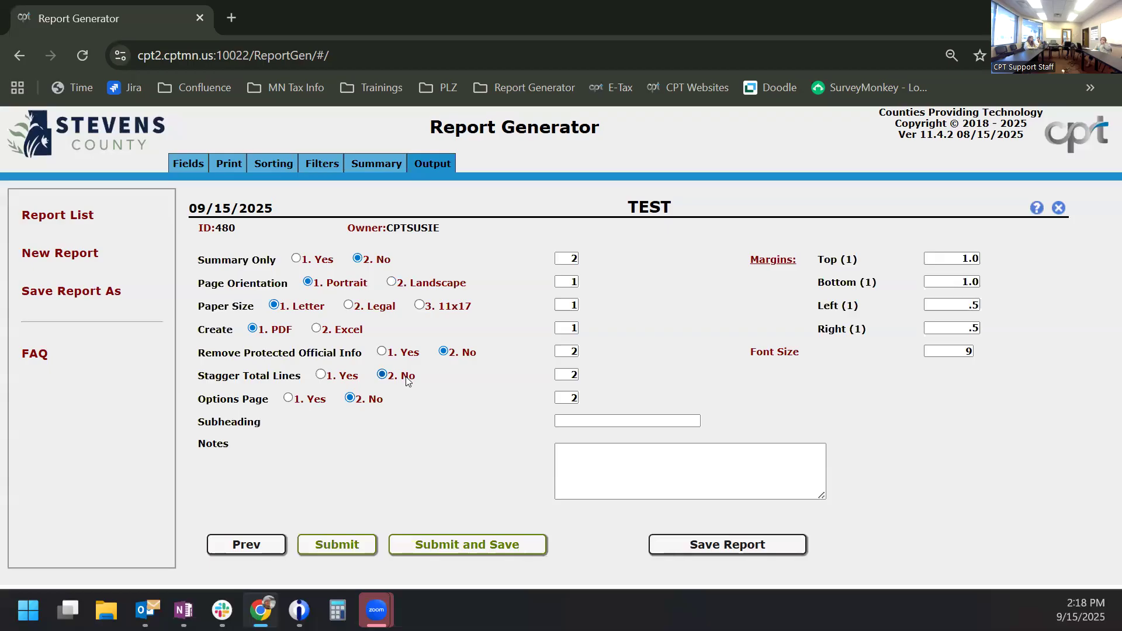
pyautogui.click(289, 398)
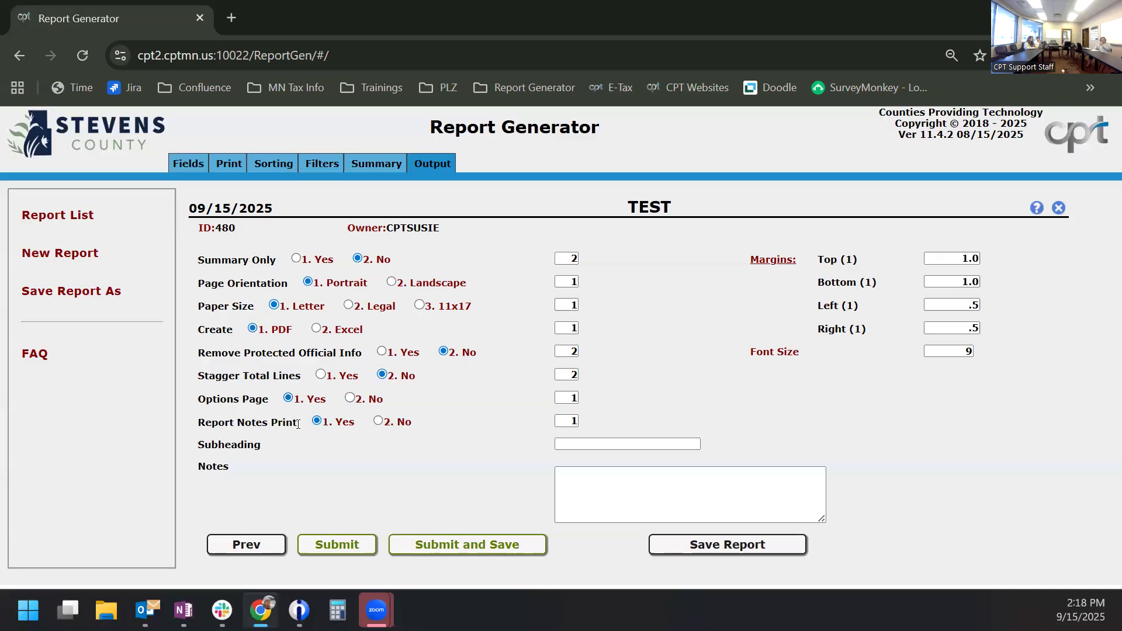
# Step: Enter SUBHEADING as the report's subheading and fill in a short notes text with the author's first name
pyautogui.click(589, 443)
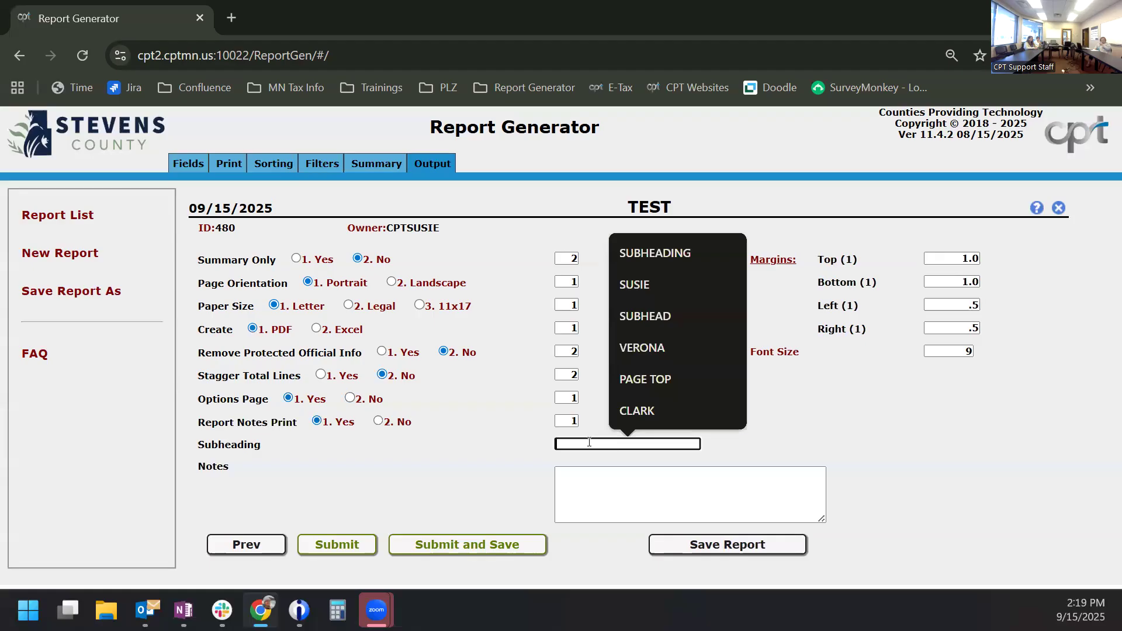
pyautogui.write('SUBHEADING')
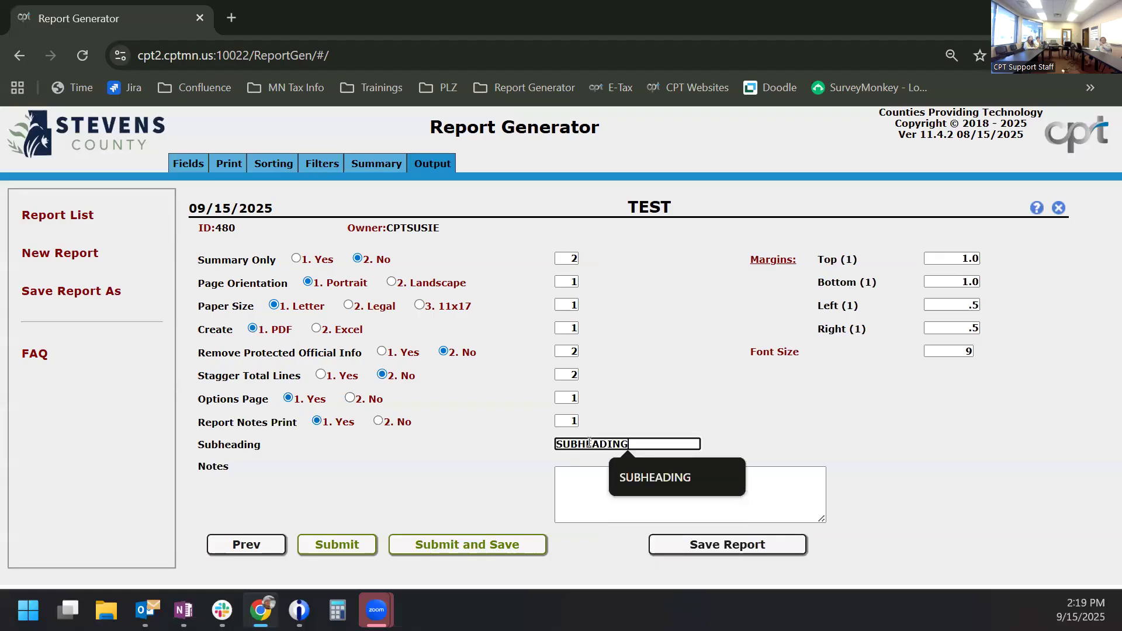
pyautogui.click(584, 489)
pyautogui.write('USS')
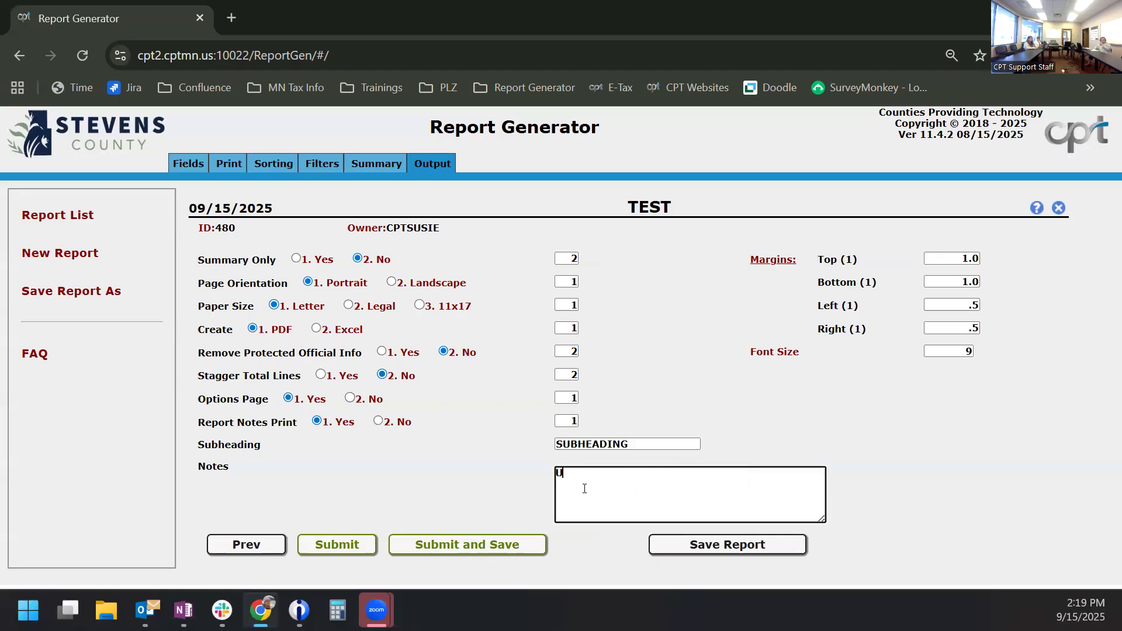
pyautogui.press('BackSpace')
pyautogui.press('BackSpace')
pyautogui.press('BackSpace')
pyautogui.write('SISE')
pyautogui.press('BackSpace')
pyautogui.press('BackSpace')
pyautogui.write("USIE'S NOTES")
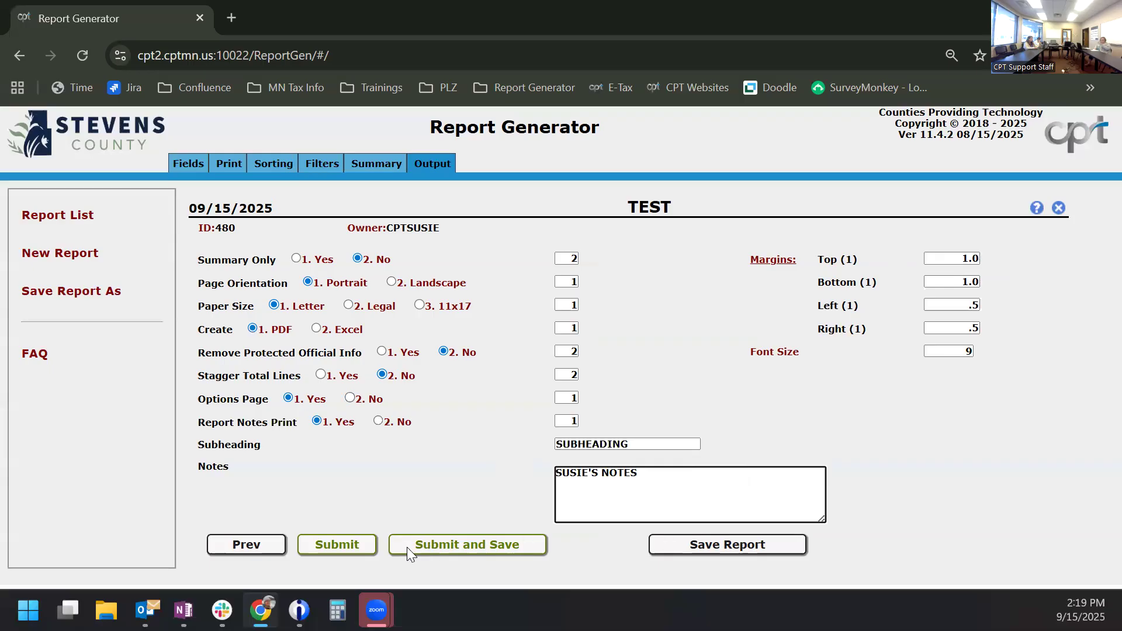
# Step: Submit and save the report, running it for the TWP/CITY # range 1 to 2
pyautogui.click(508, 541)
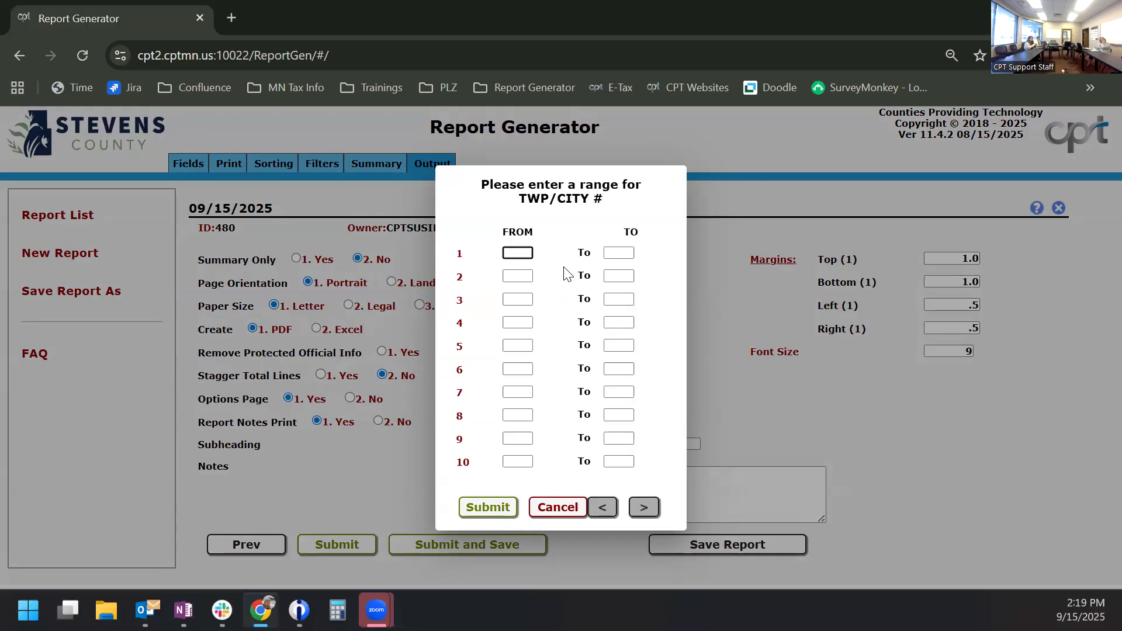
pyautogui.press('Tab')
pyautogui.write('2')
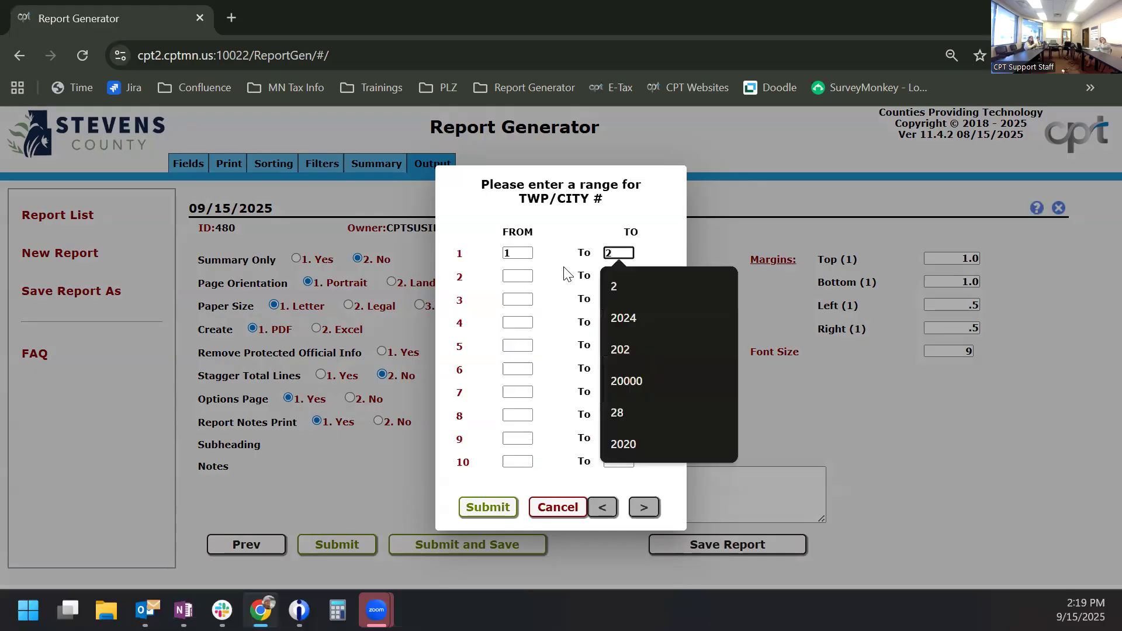
pyautogui.click(564, 269)
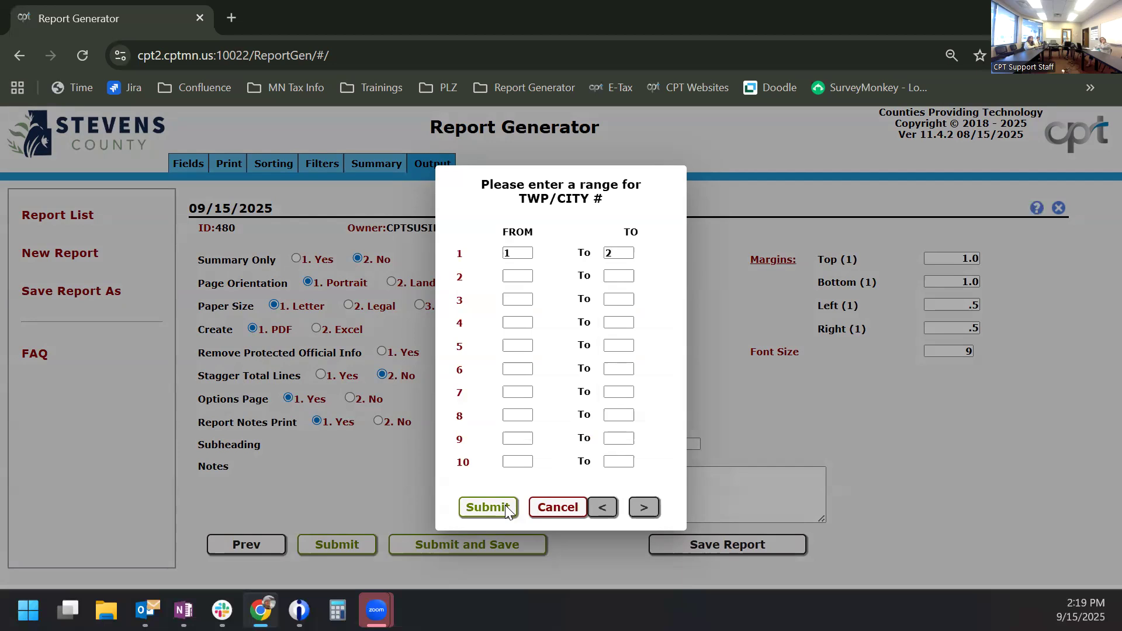
pyautogui.click(488, 507)
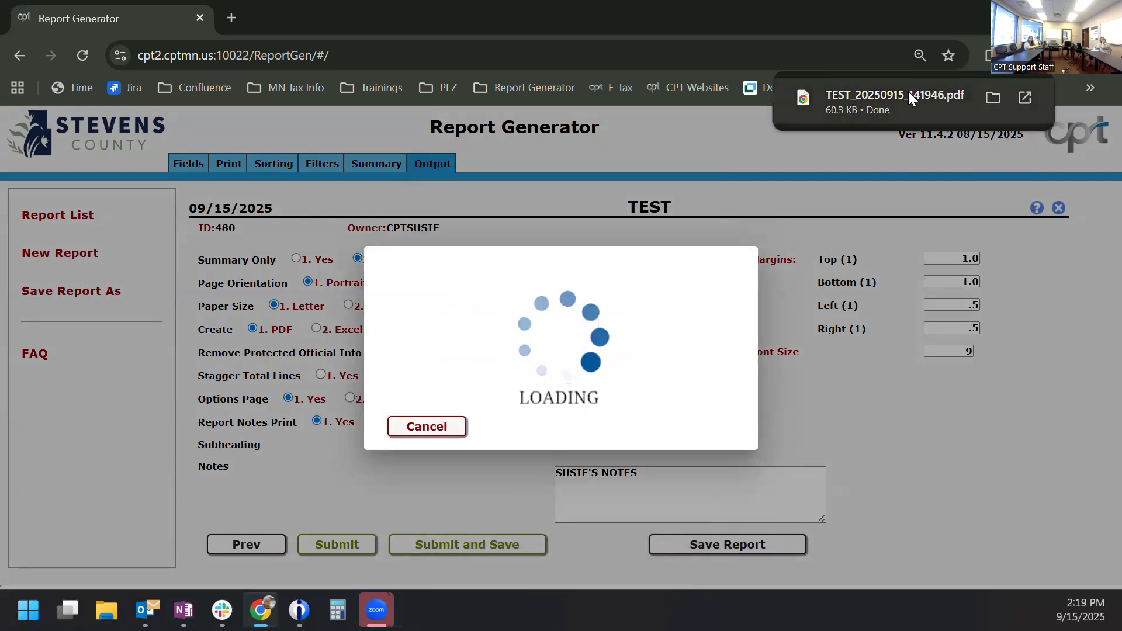
# Step: Open the generated TEST PDF and examine its options page, including the filters, sort fields, report fields and notes
pyautogui.click(908, 91)
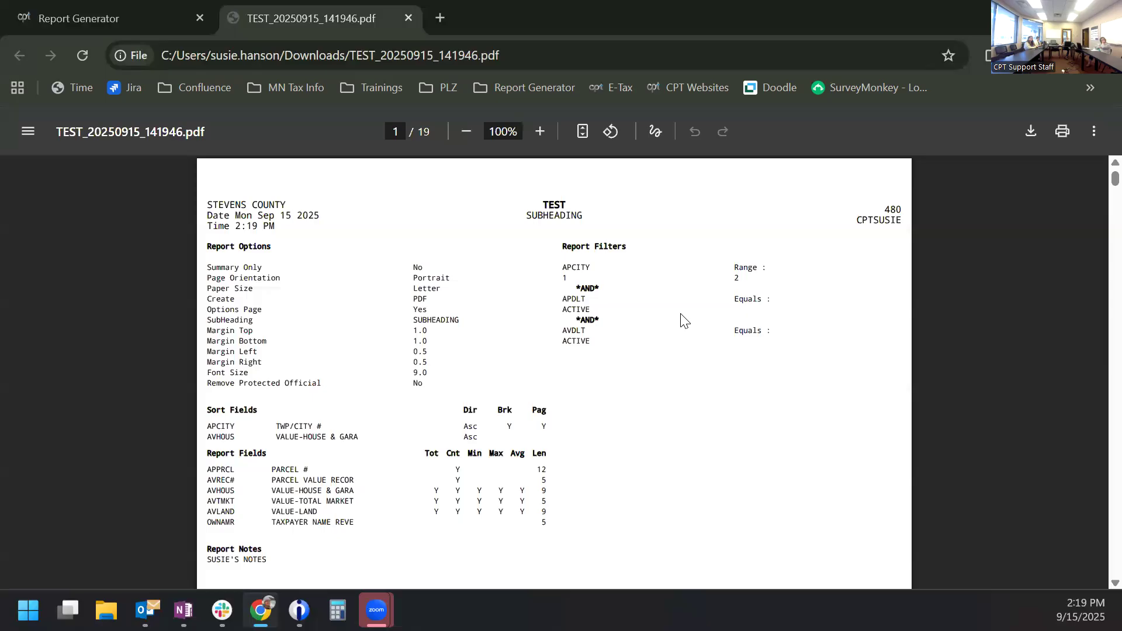
pyautogui.scroll(-1, 684, 321)
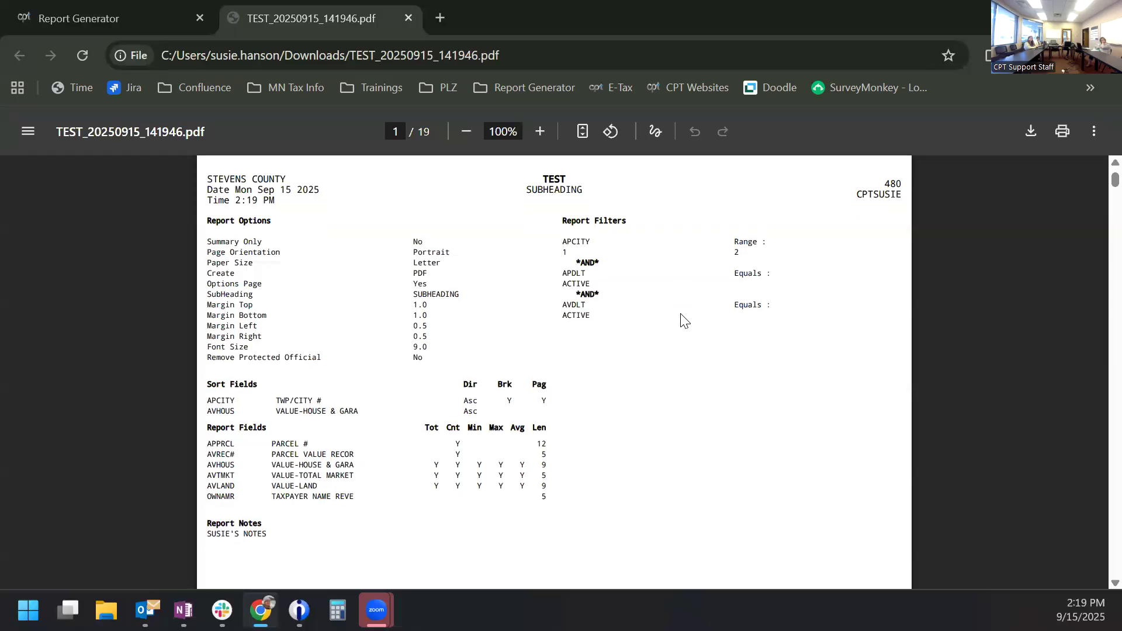
pyautogui.scroll(-2, 684, 320)
pyautogui.scroll(3, 682, 320)
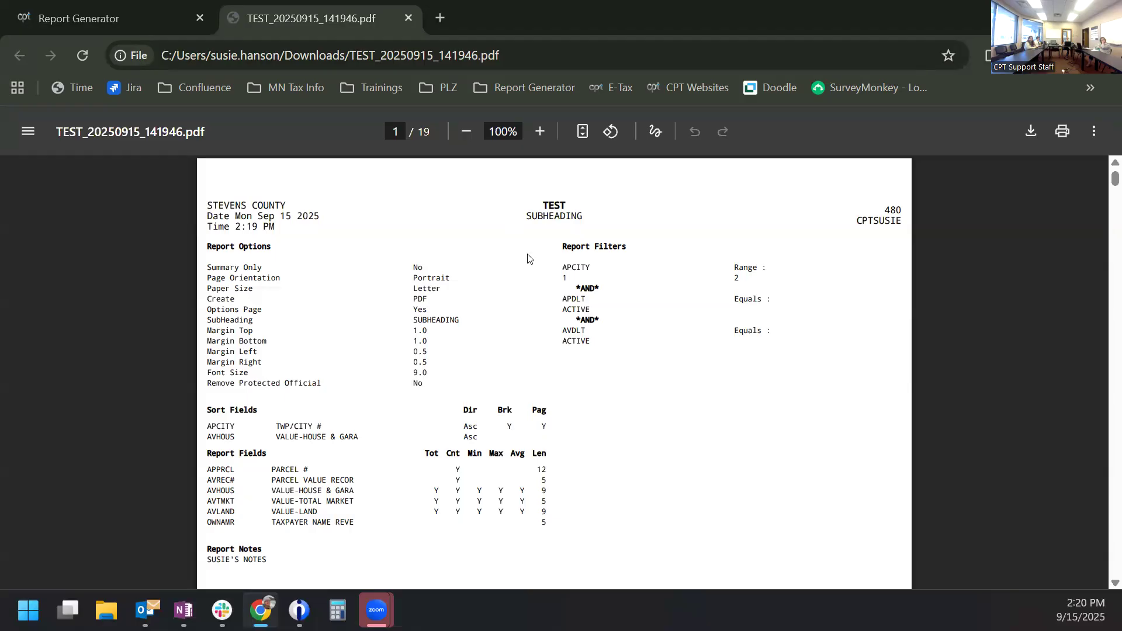
pyautogui.scroll(-2, 249, 445)
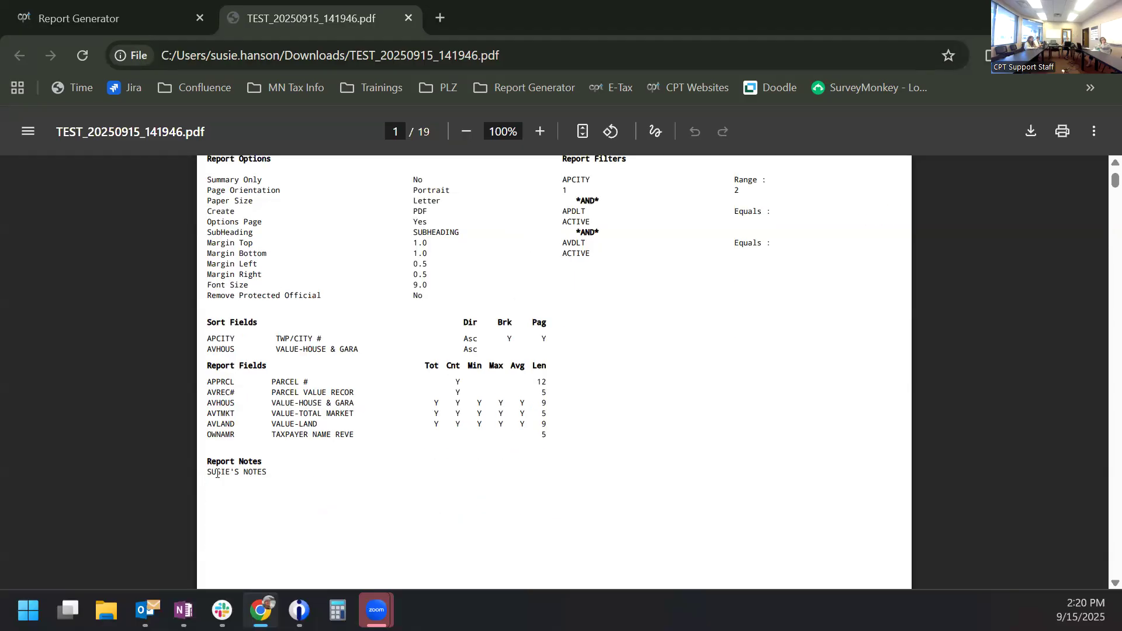
pyautogui.scroll(-1, 460, 496)
# Step: Look through the PDF's parcel listing to check the columns, the house and garage value sorting, and the change of township
pyautogui.scroll(-10, 458, 494)
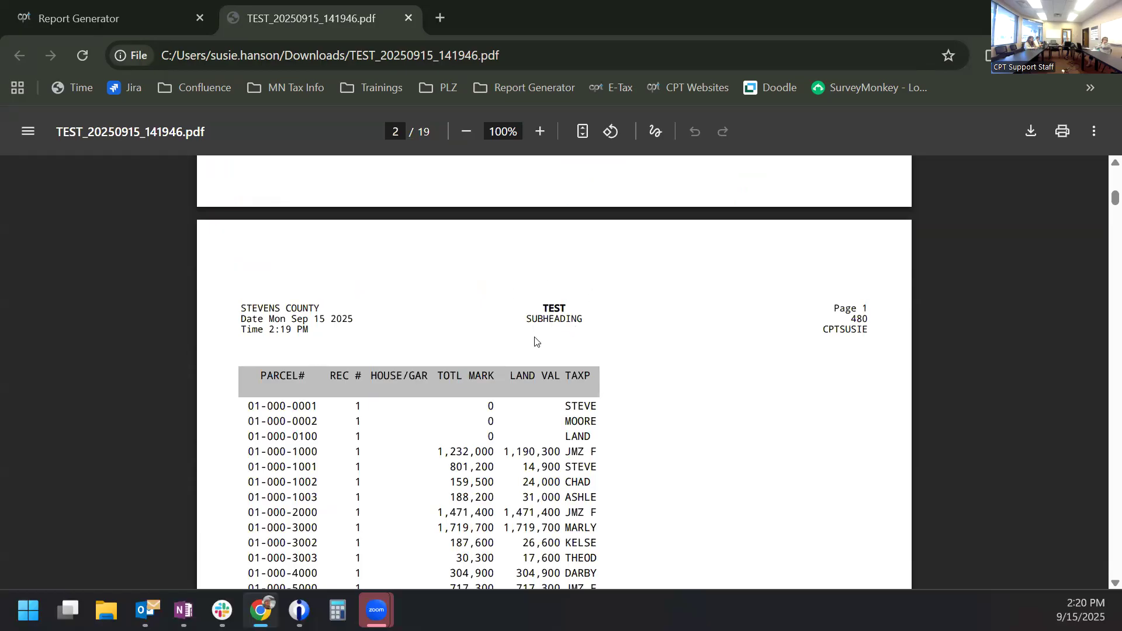
pyautogui.scroll(-2, 535, 341)
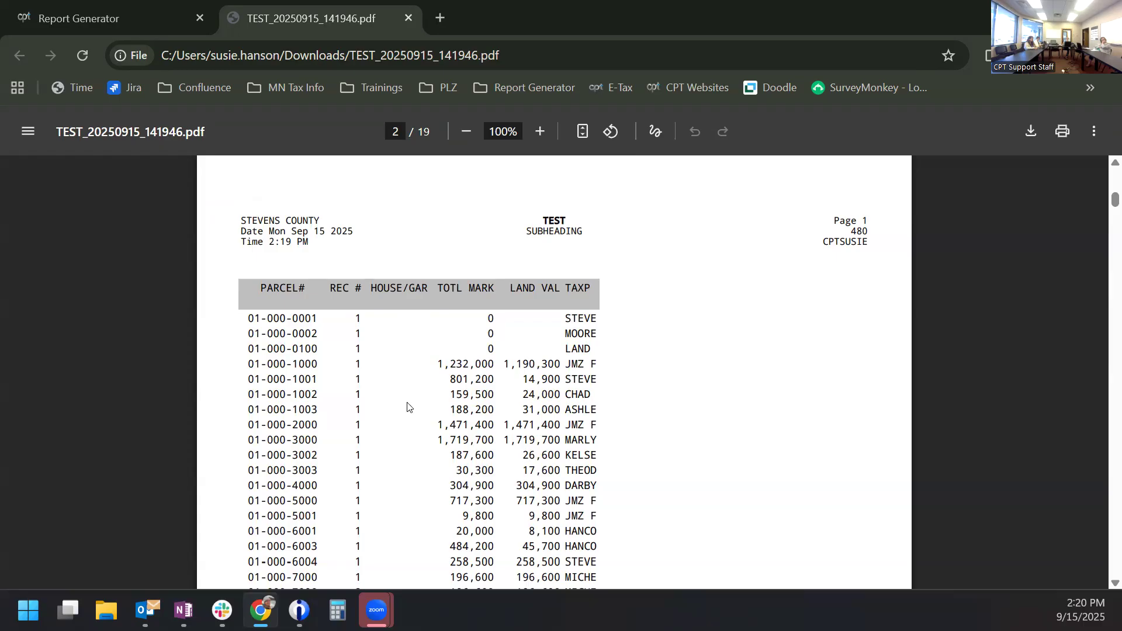
pyautogui.scroll(-10, 408, 407)
pyautogui.scroll(-15, 408, 408)
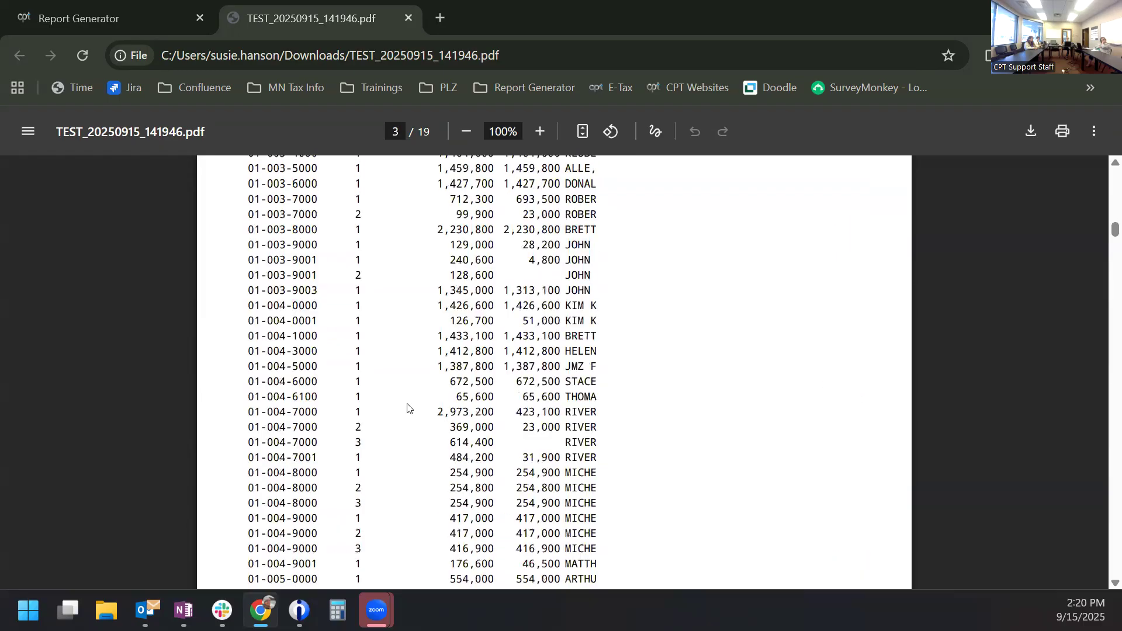
pyautogui.scroll(-15, 408, 408)
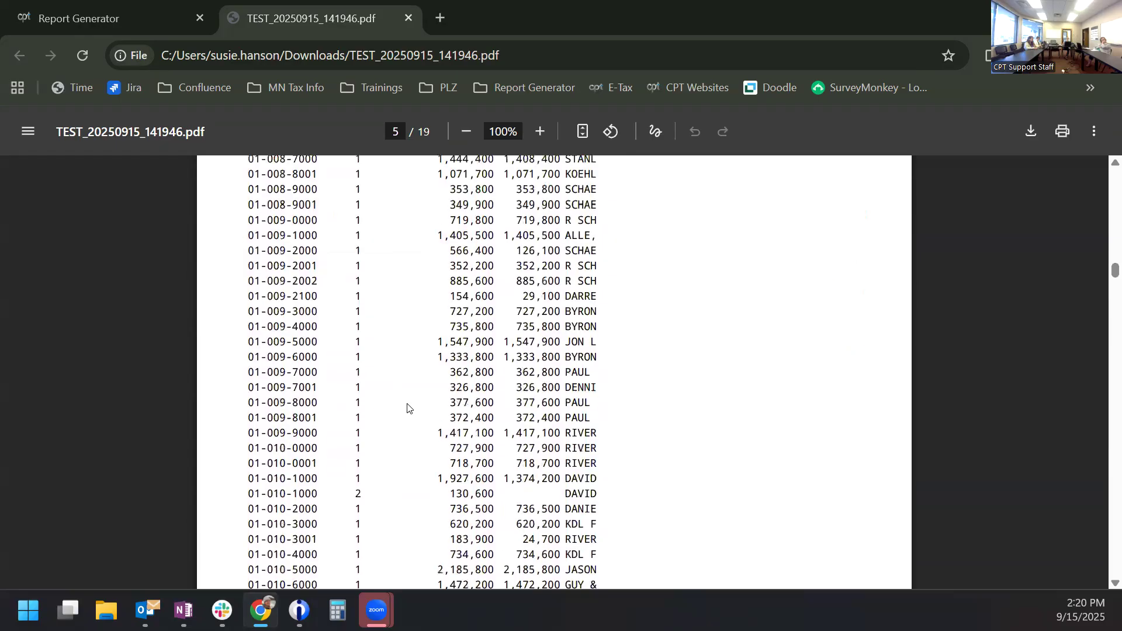
pyautogui.scroll(-15, 408, 408)
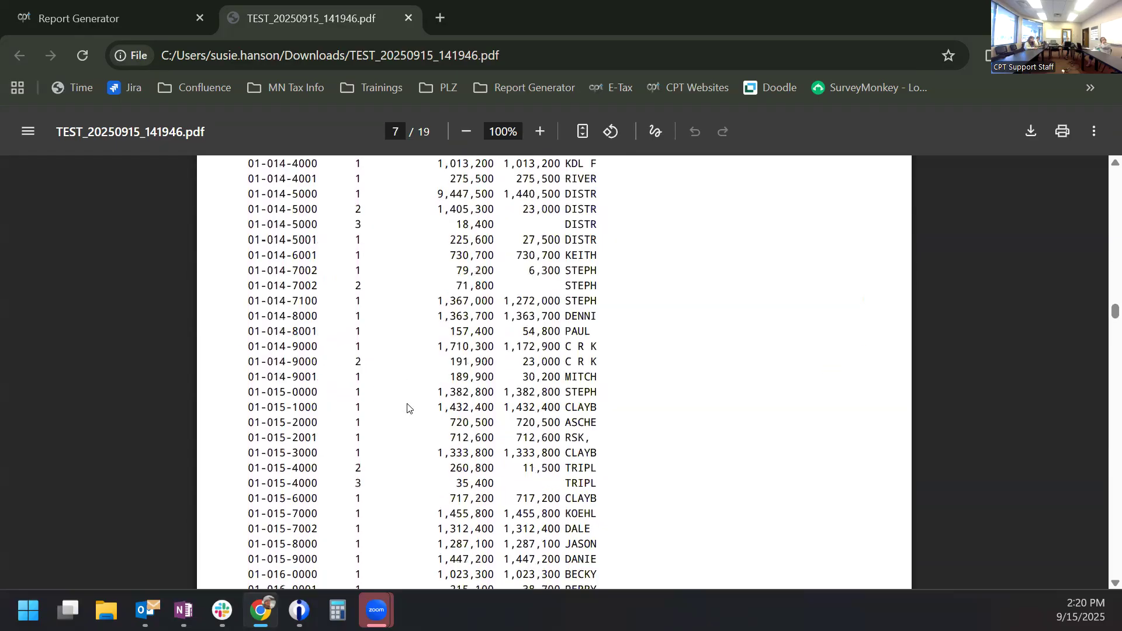
pyautogui.scroll(-15, 407, 408)
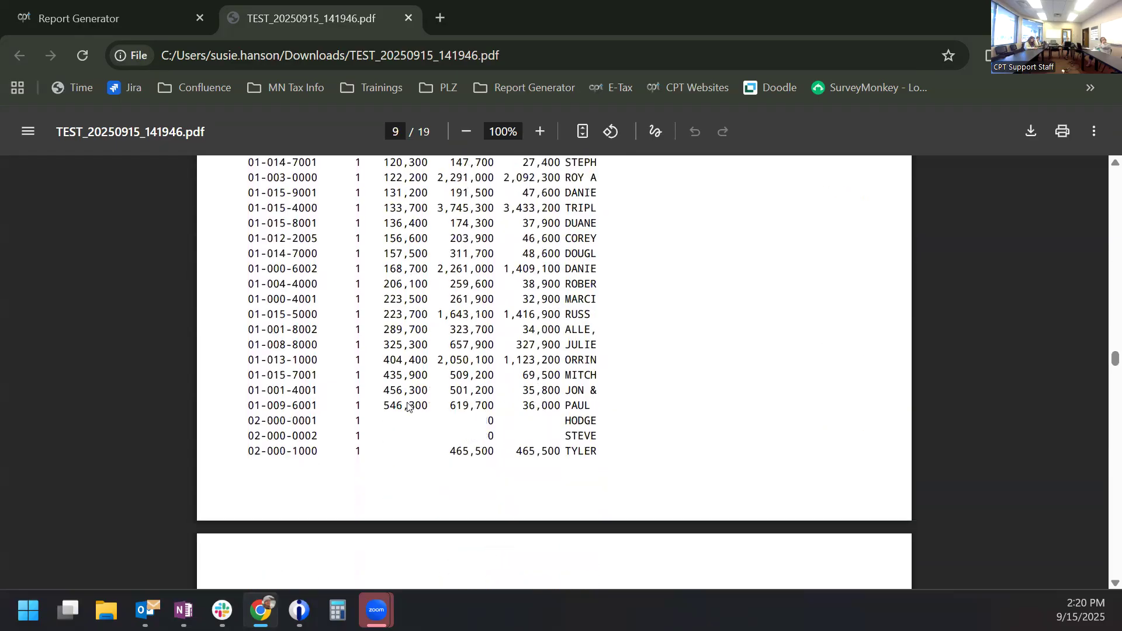
pyautogui.scroll(8, 408, 408)
pyautogui.scroll(-2, 408, 408)
pyautogui.scroll(2, 408, 406)
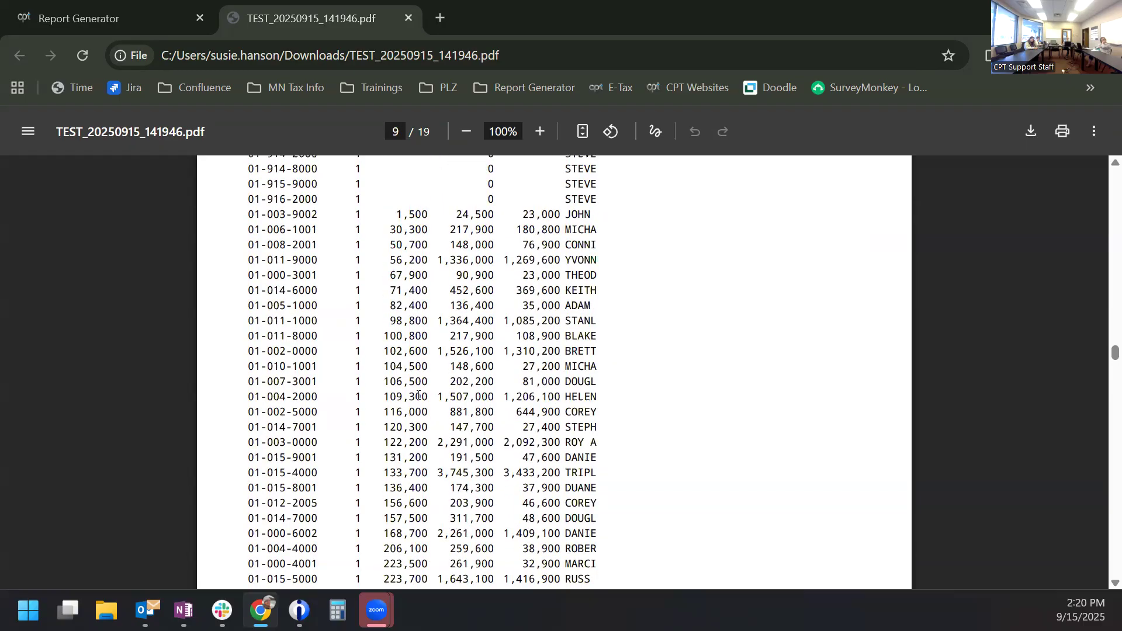
pyautogui.scroll(-4, 418, 396)
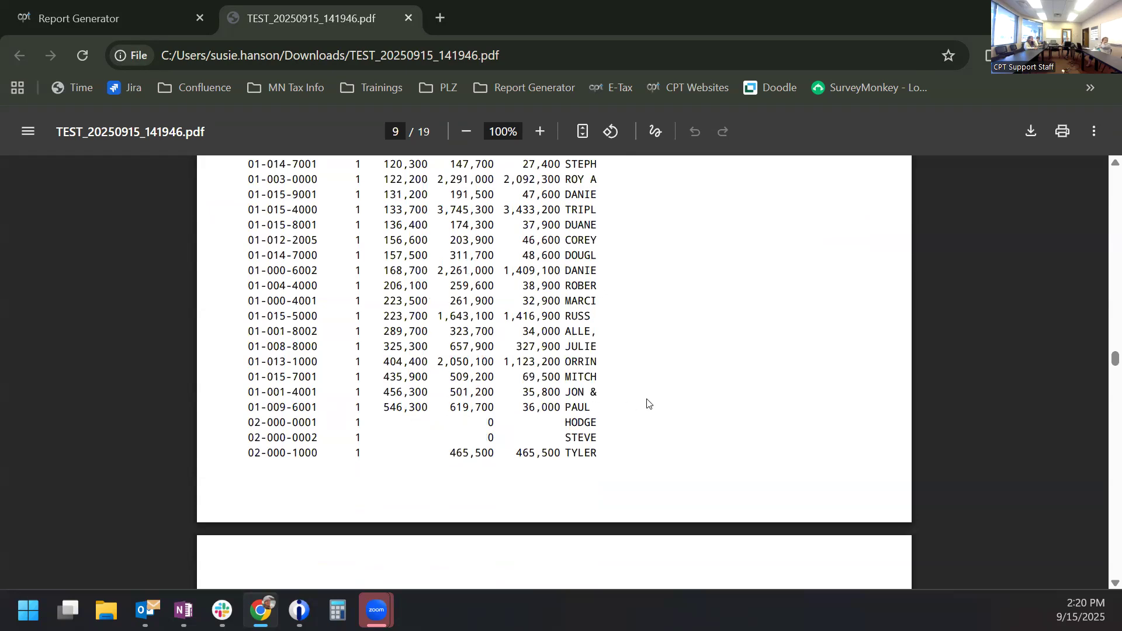
pyautogui.scroll(-10, 650, 405)
pyautogui.scroll(-20, 643, 400)
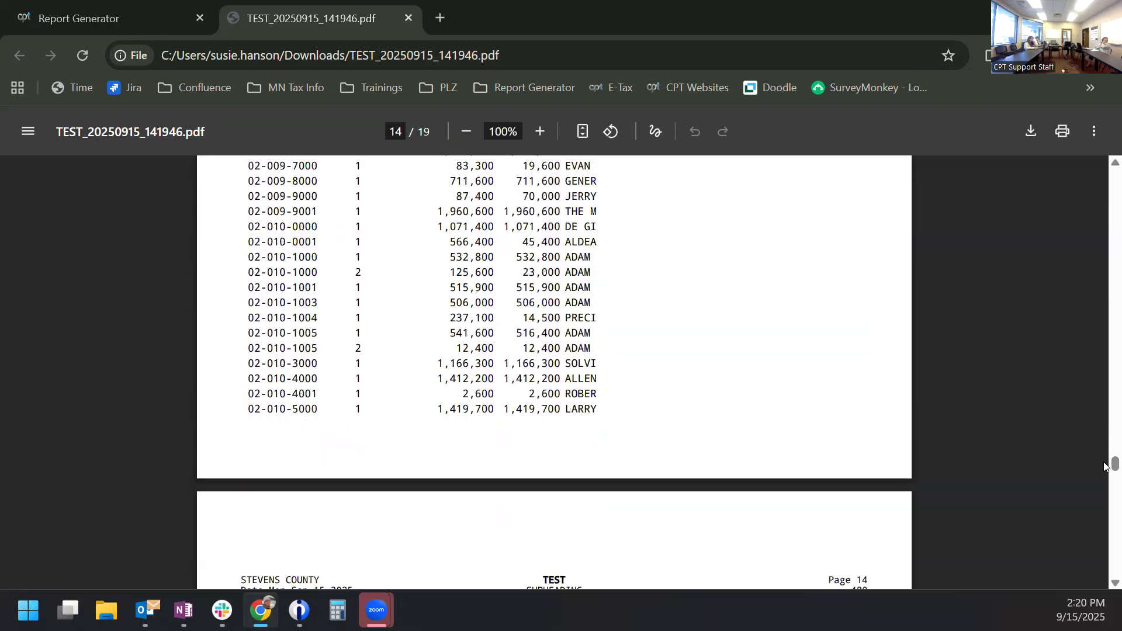
# Step: Examine the report count, total, min, max and average on the PDF's final page against the preceding parcel rows
pyautogui.moveTo(1107, 464); pyautogui.dragTo(1103, 571)
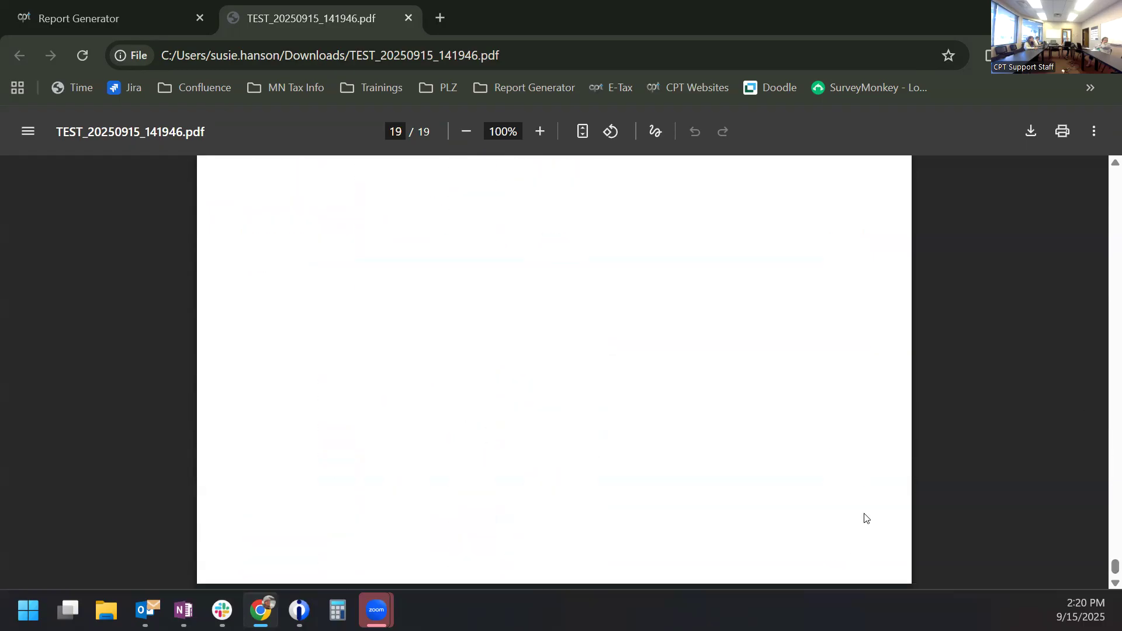
pyautogui.scroll(8, 860, 510)
pyautogui.scroll(-3, 847, 504)
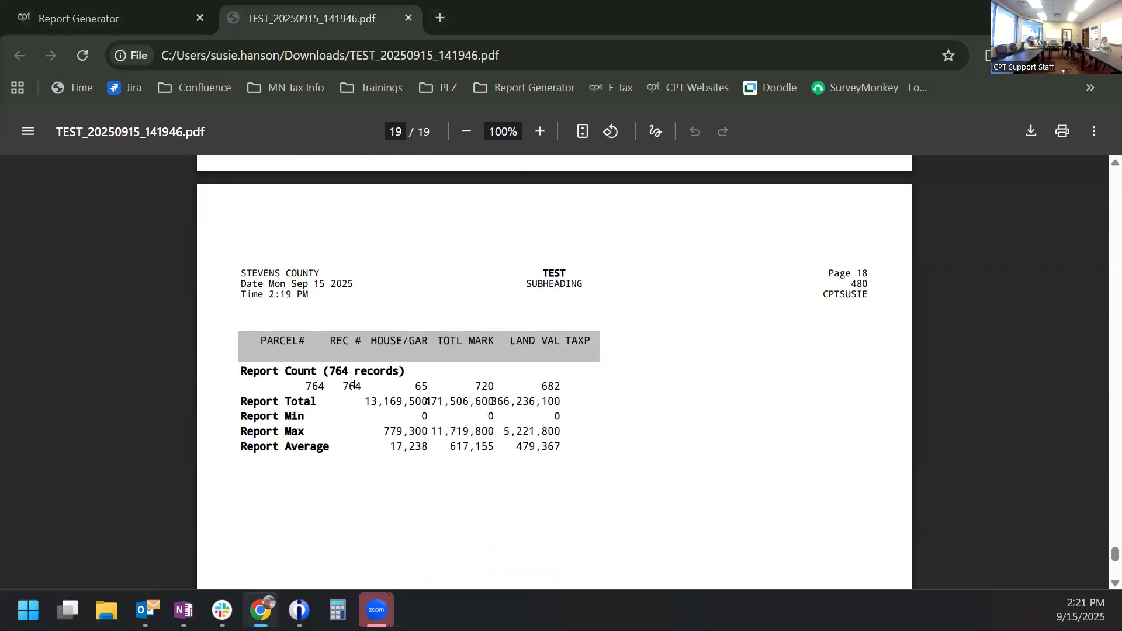
pyautogui.scroll(3, 301, 388)
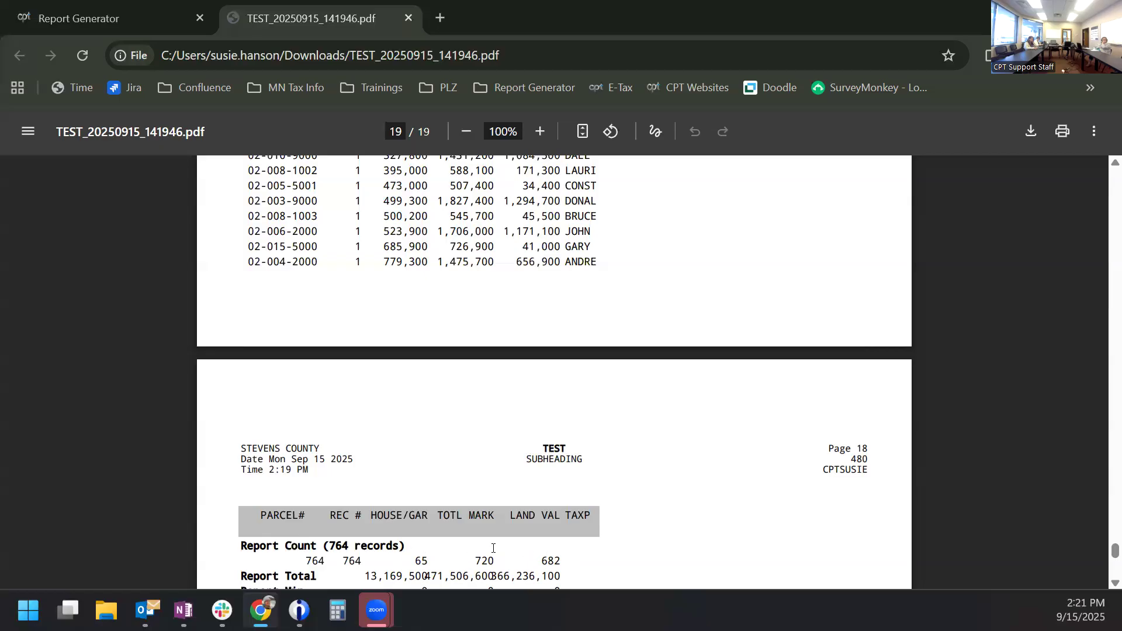
pyautogui.scroll(-3, 491, 546)
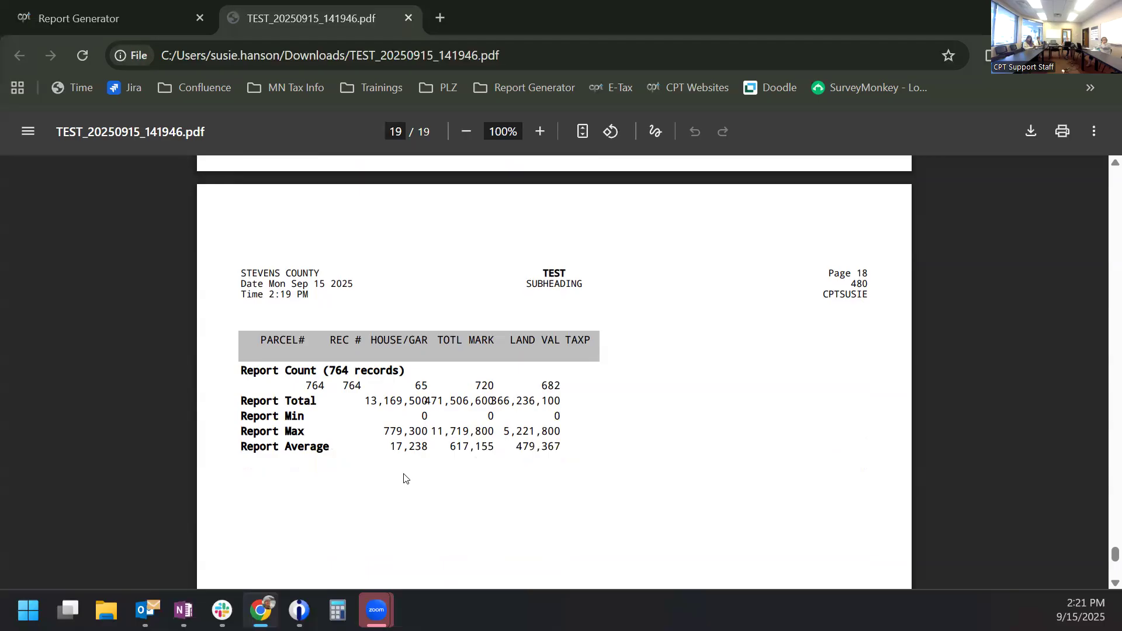
pyautogui.scroll(6, 403, 479)
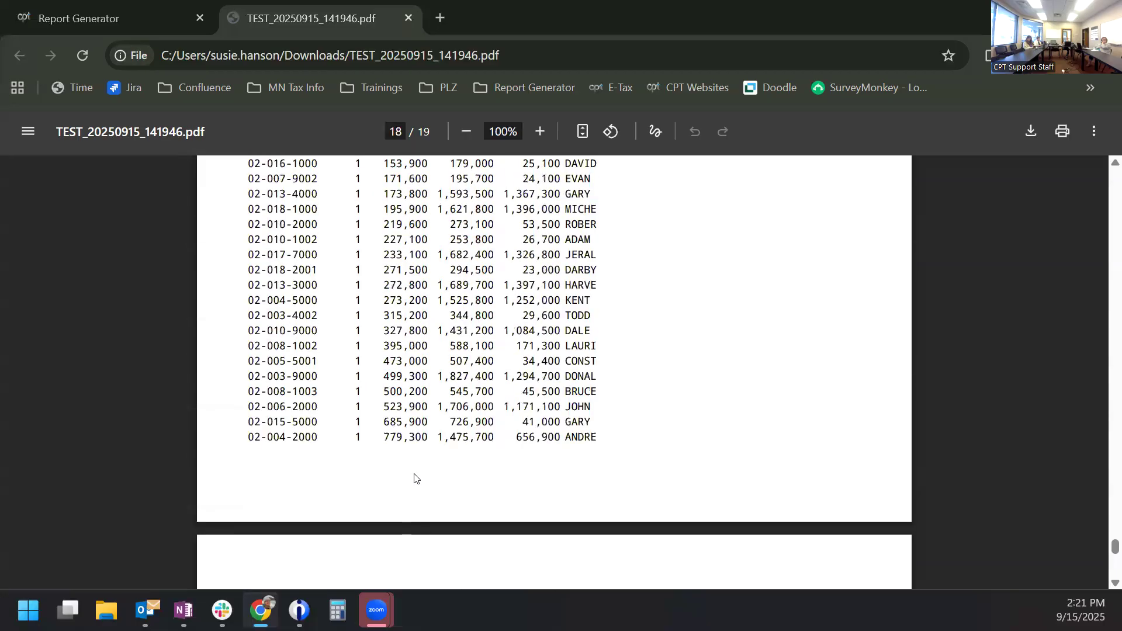
pyautogui.scroll(5, 415, 477)
pyautogui.scroll(5, 419, 474)
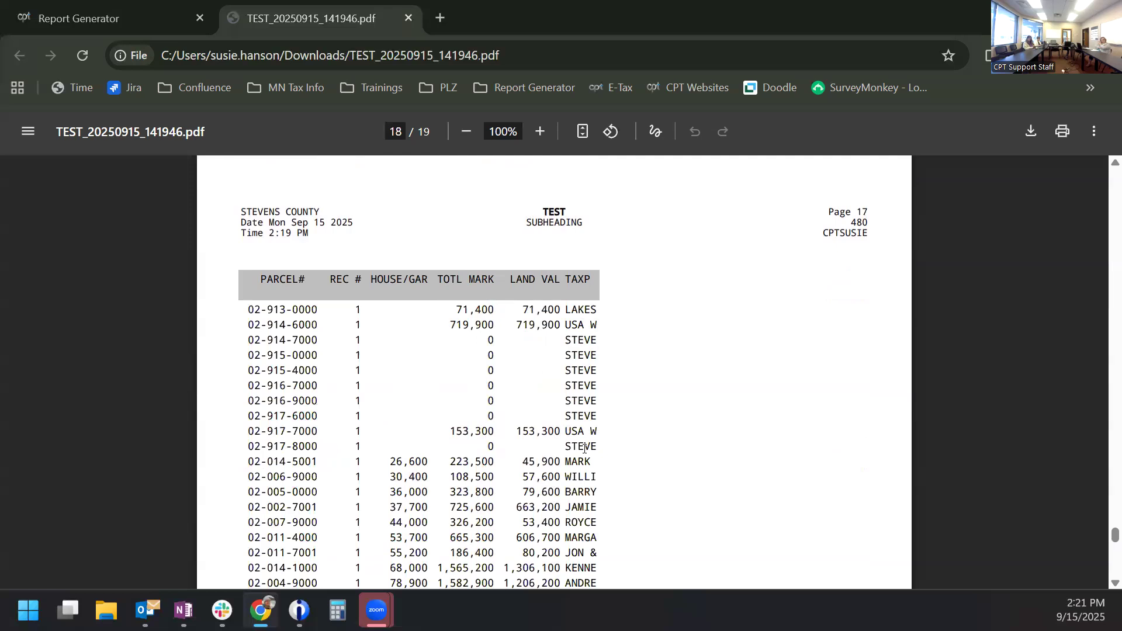
pyautogui.scroll(-5, 476, 425)
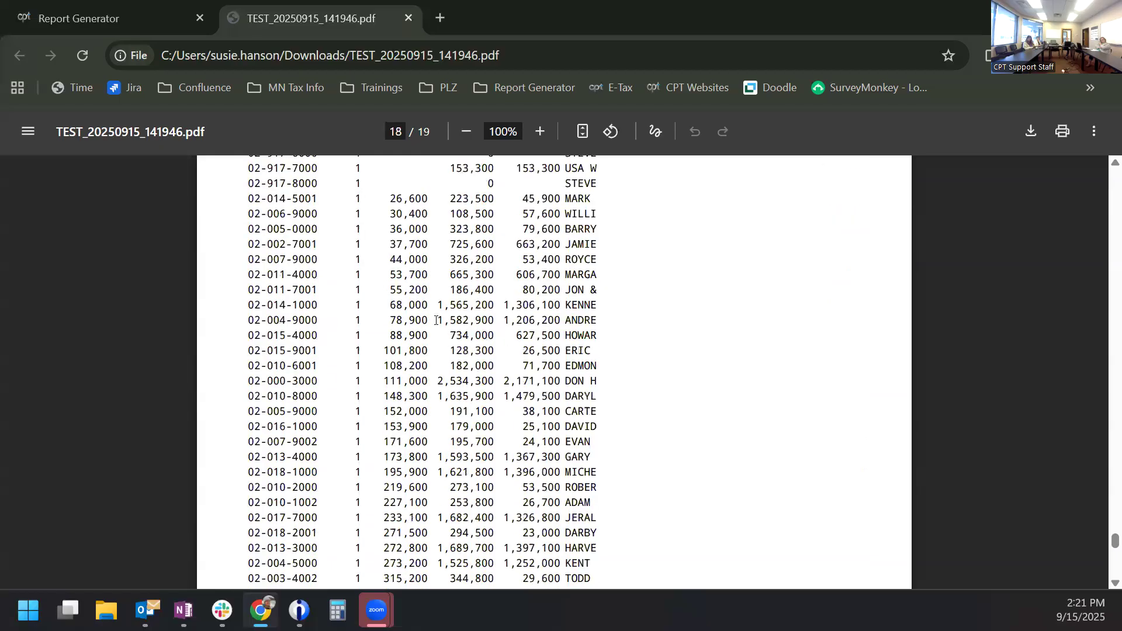
pyautogui.scroll(-10, 476, 358)
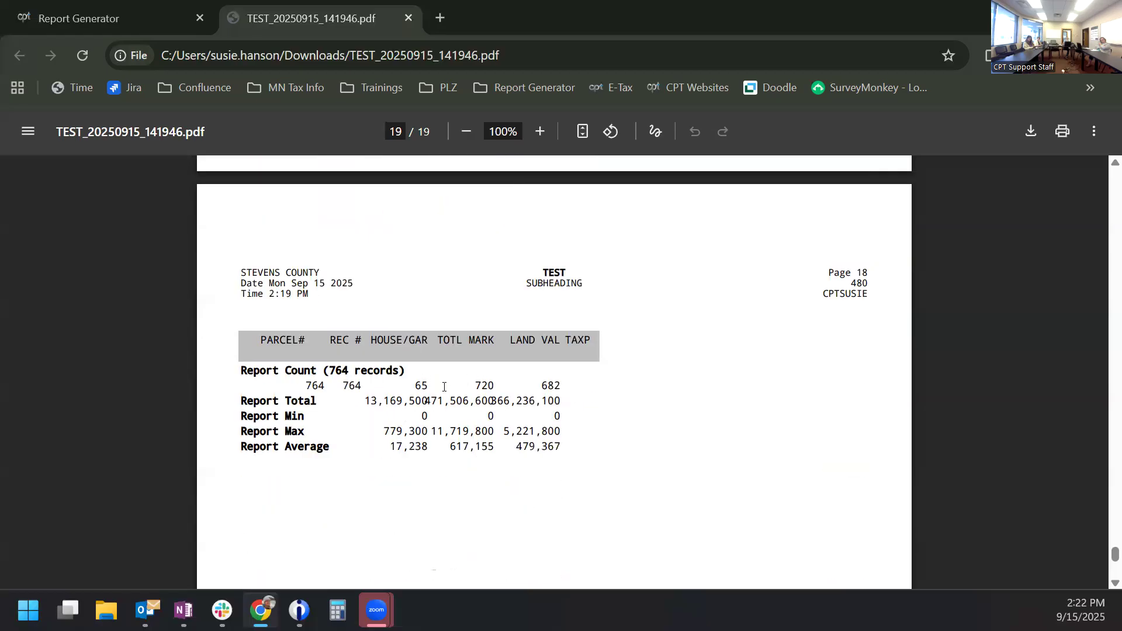
# Step: Close the PDF, check the report's sorting settings, and include the TWP/CITY # field in the printed output
pyautogui.click(408, 18)
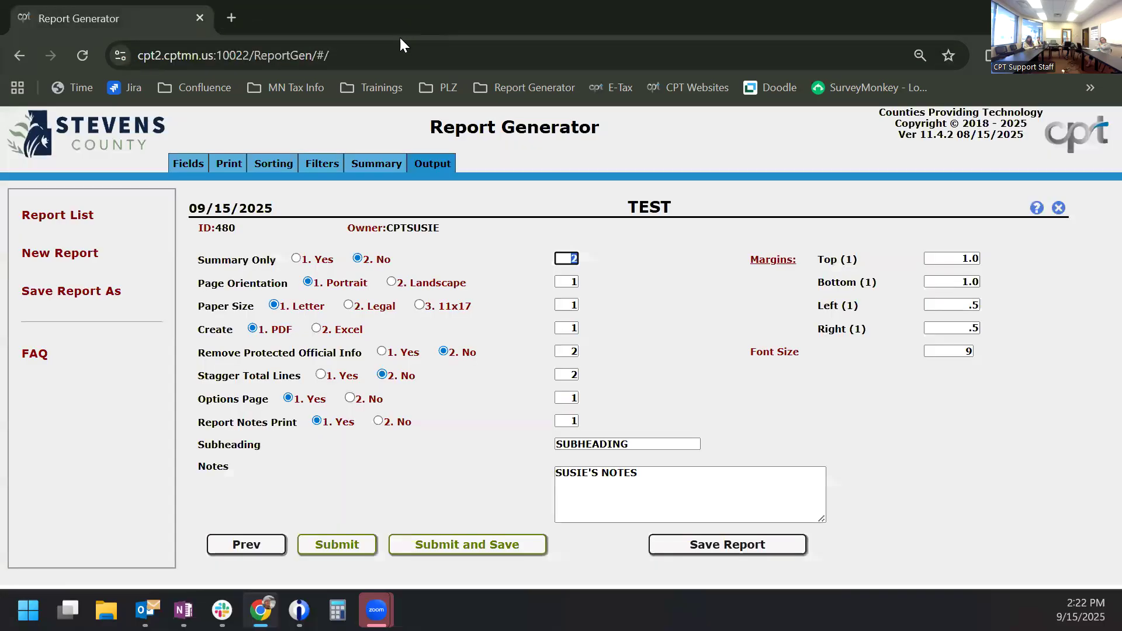
pyautogui.click(268, 160)
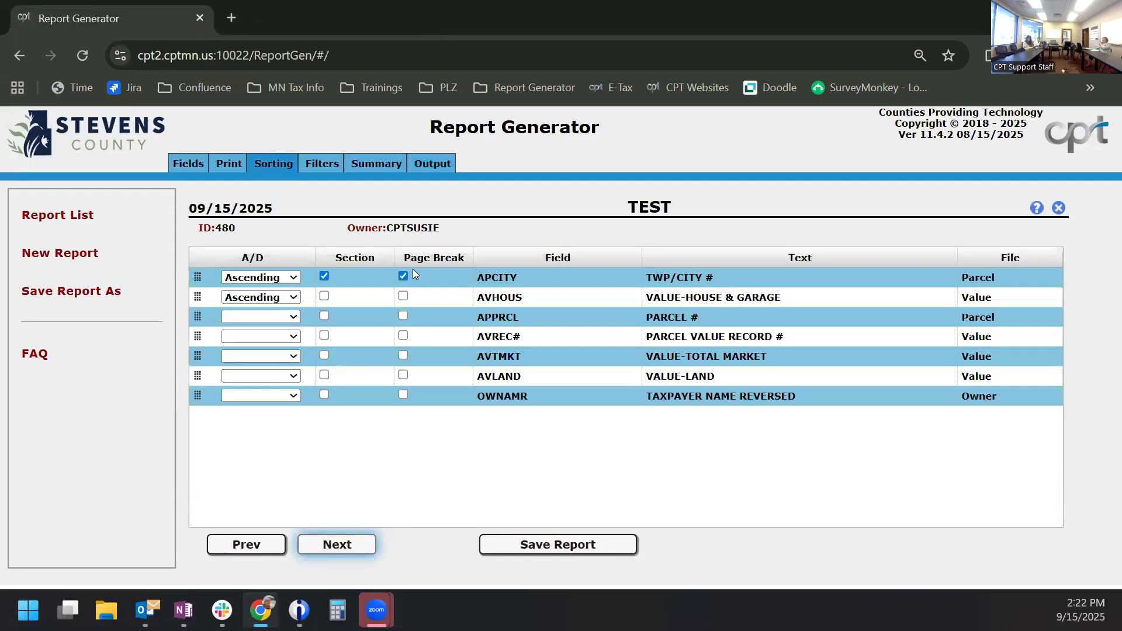
pyautogui.click(229, 163)
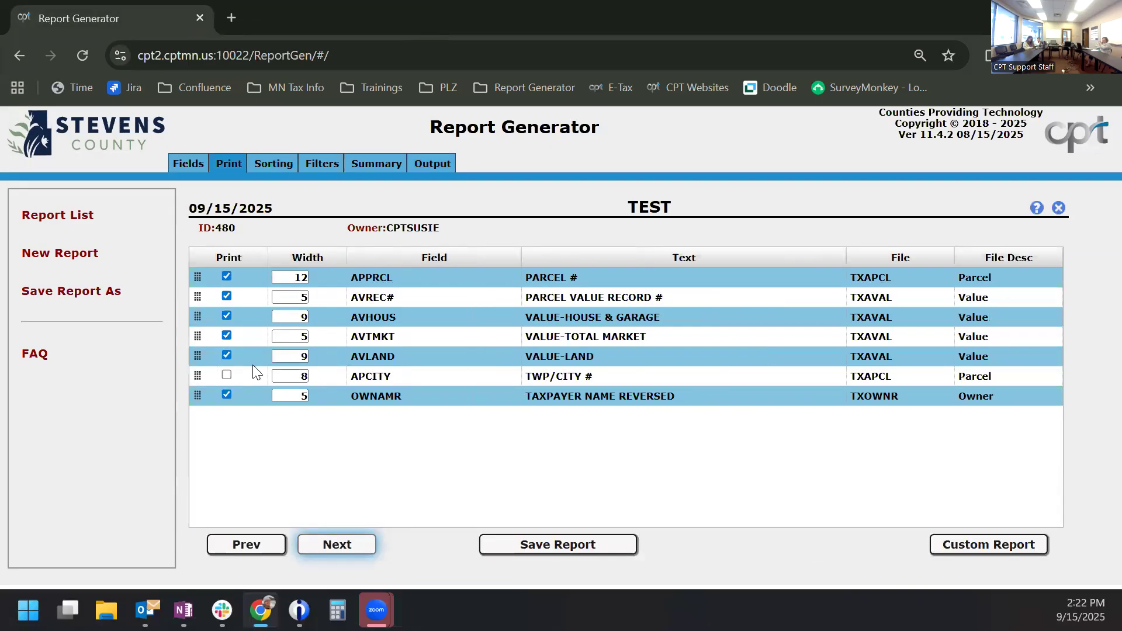
pyautogui.click(228, 373)
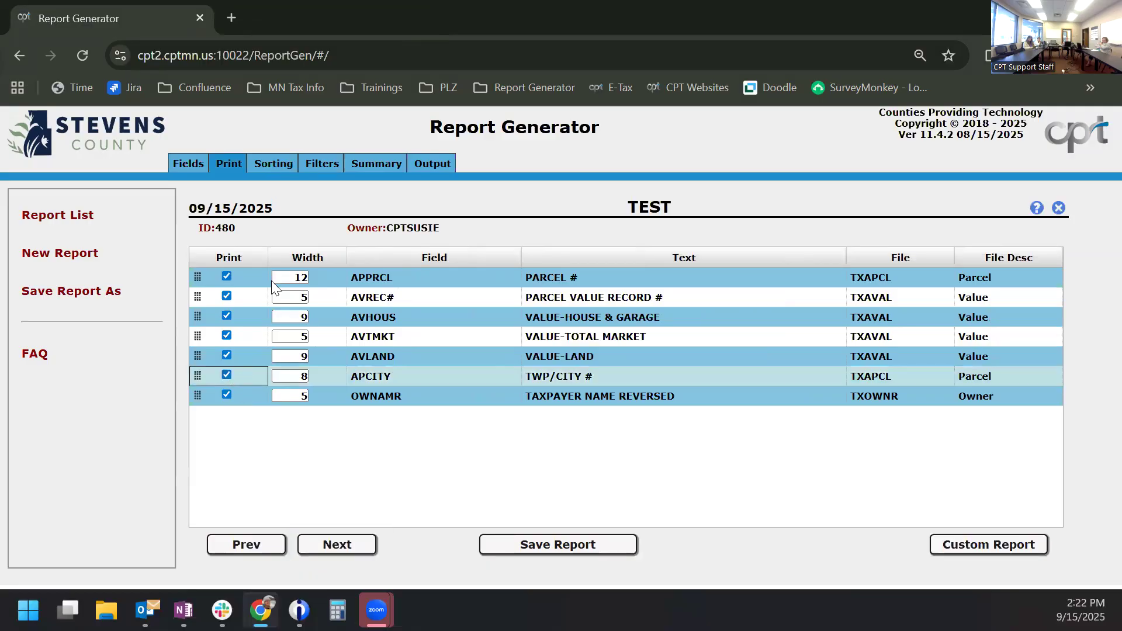
# Step: Check the report's sorting settings and set Stagger Total Lines to Yes in the output options
pyautogui.click(273, 163)
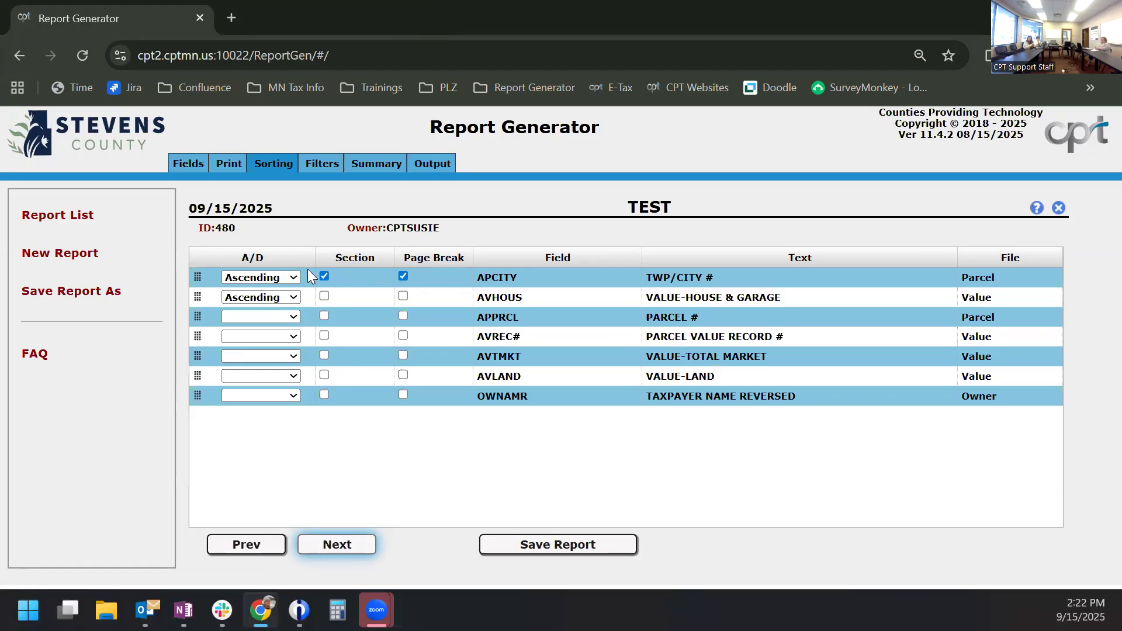
pyautogui.click(430, 161)
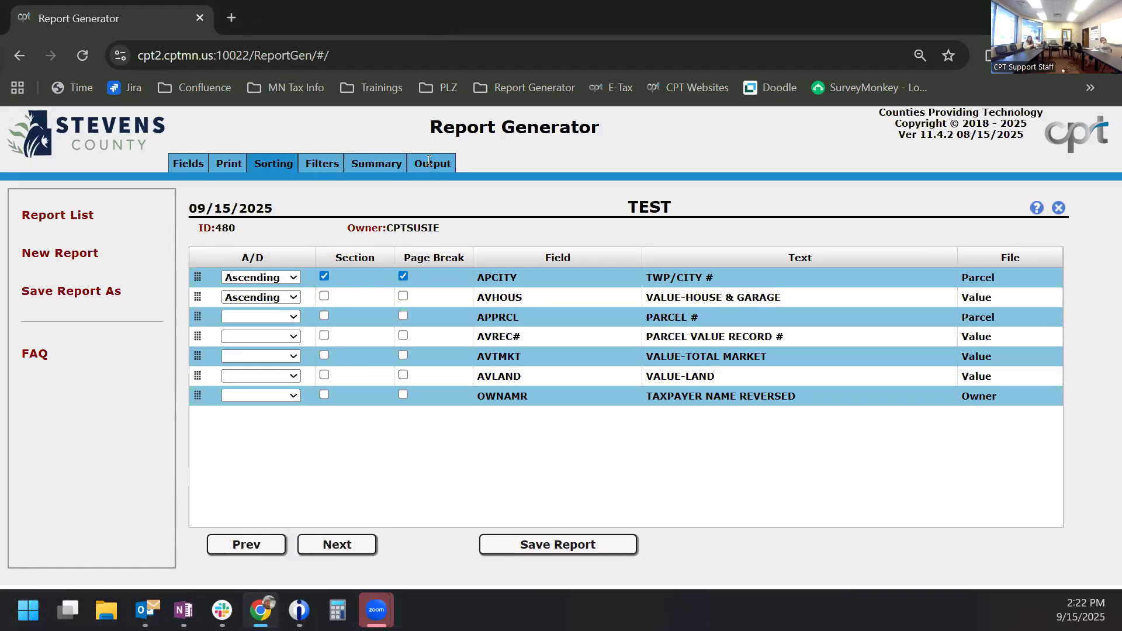
pyautogui.click(321, 375)
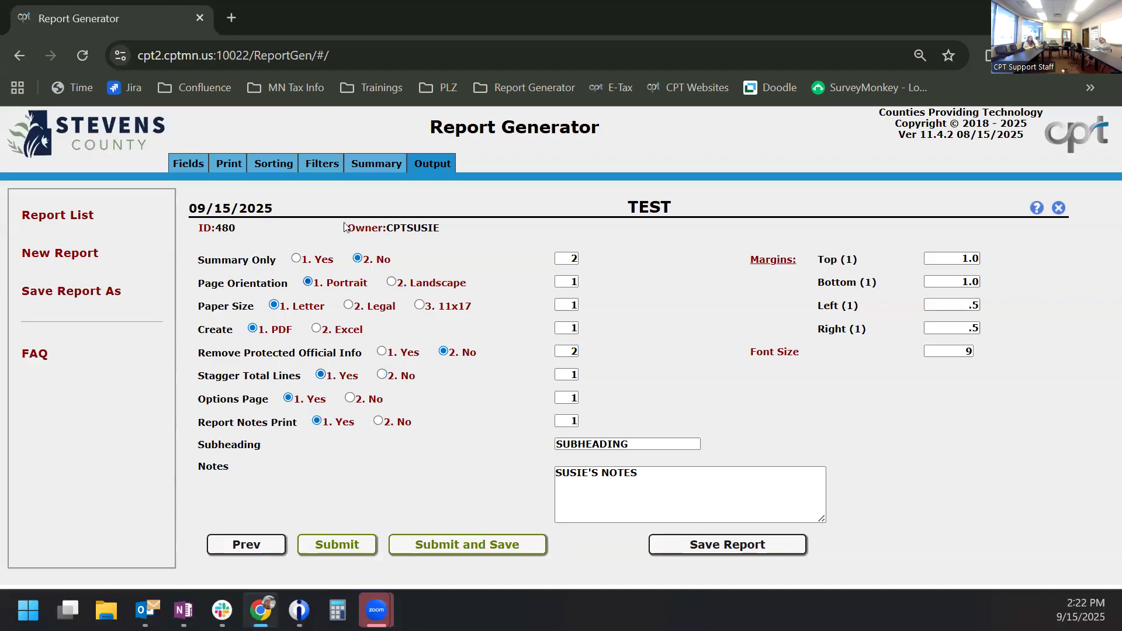
# Step: Add a filter on VALUE-HOUSE & GARAGE with the condition Not Equal To, linked by OR to the following filter
pyautogui.click(313, 165)
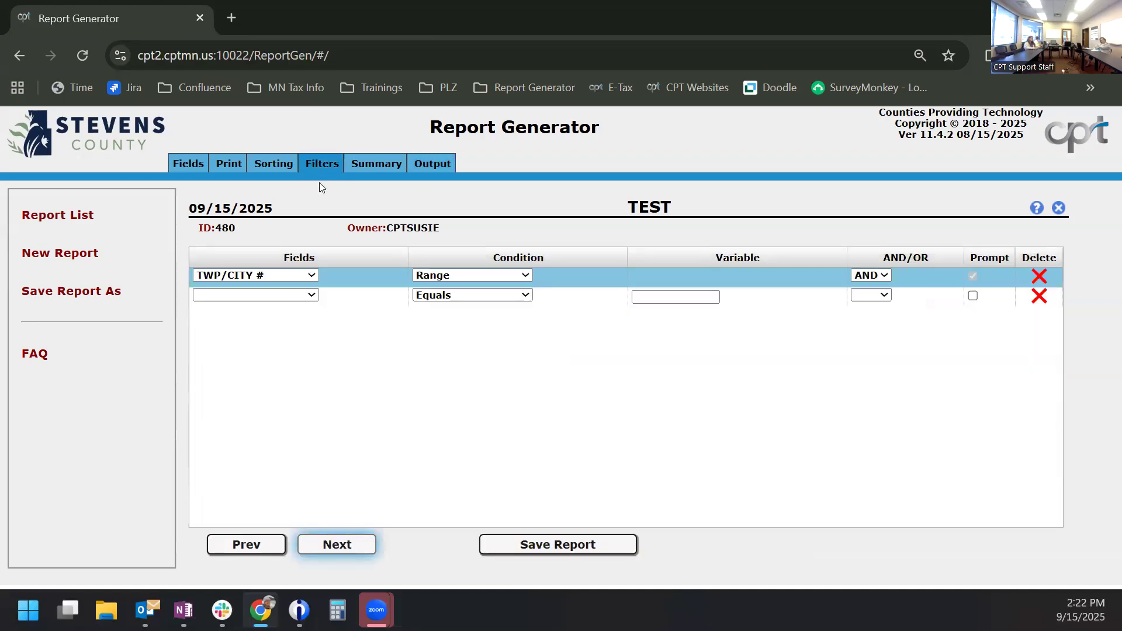
pyautogui.click(872, 275)
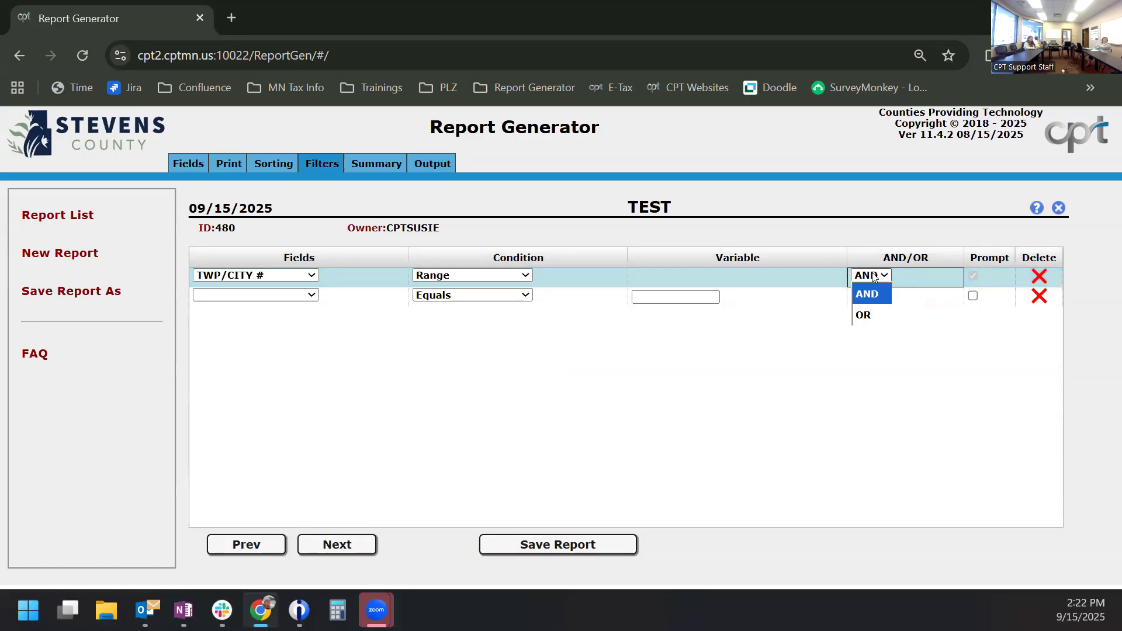
pyautogui.click(625, 356)
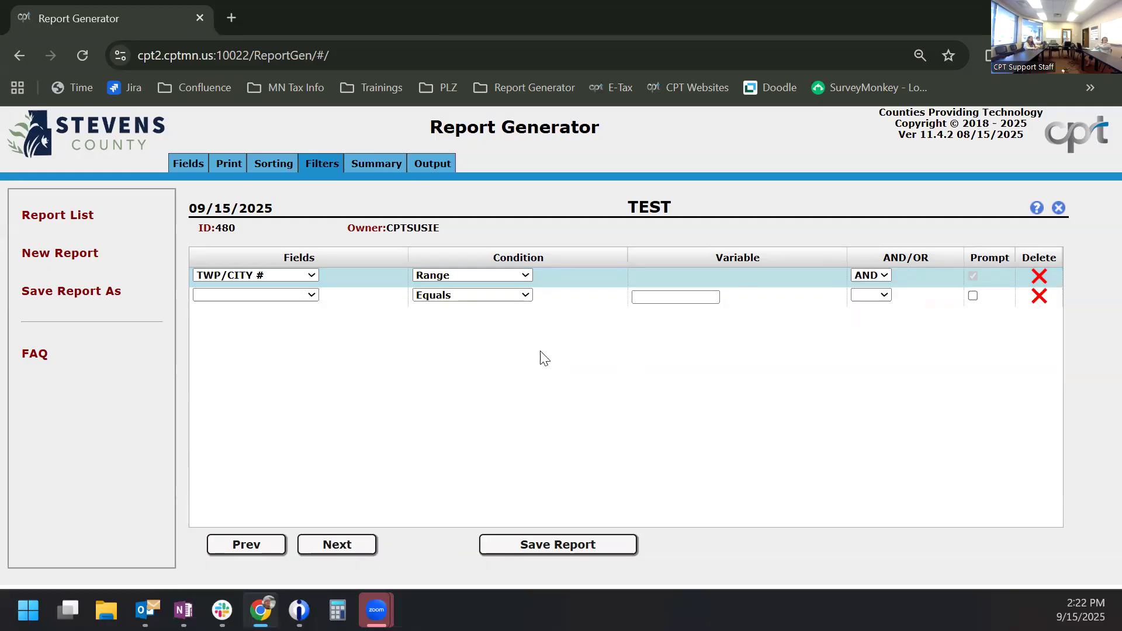
pyautogui.click(264, 298)
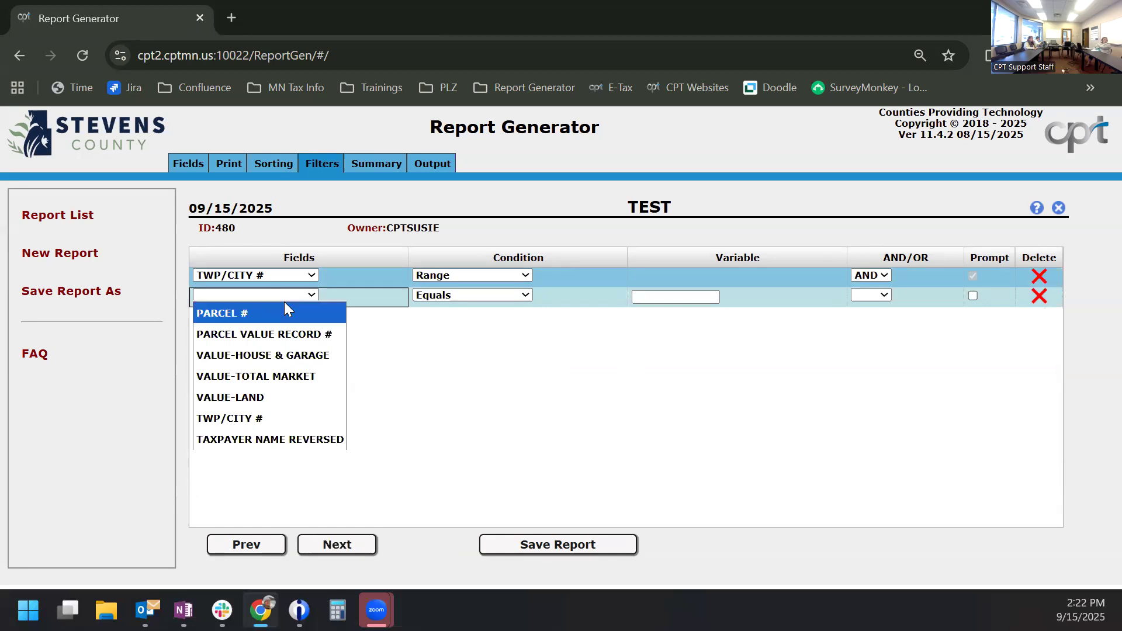
pyautogui.click(293, 356)
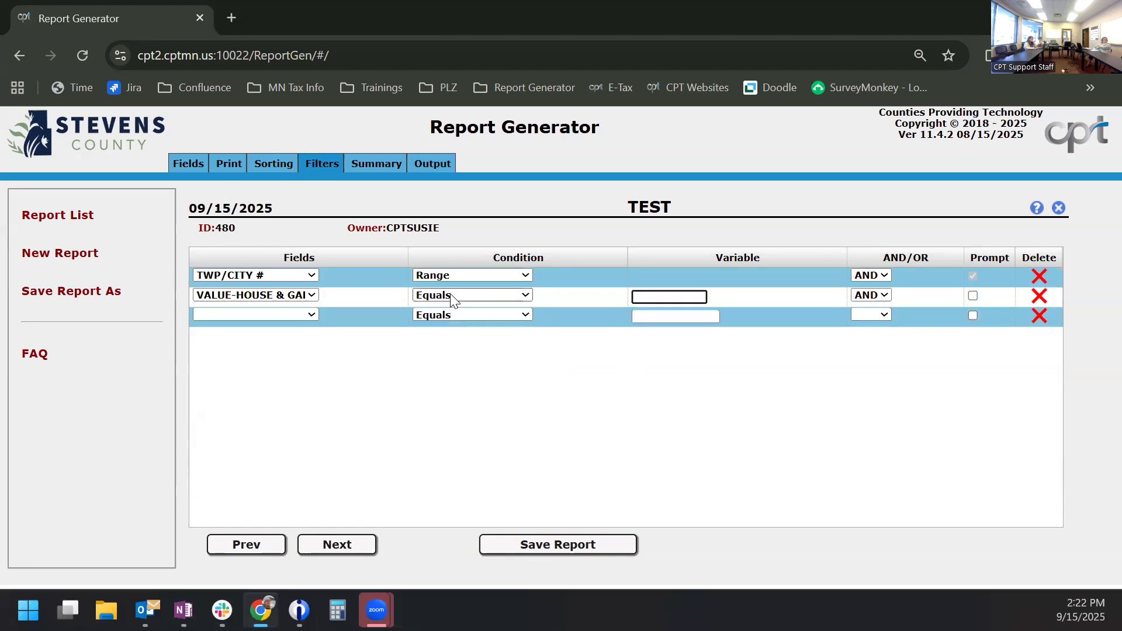
pyautogui.click(454, 296)
pyautogui.click(459, 336)
pyautogui.click(869, 297)
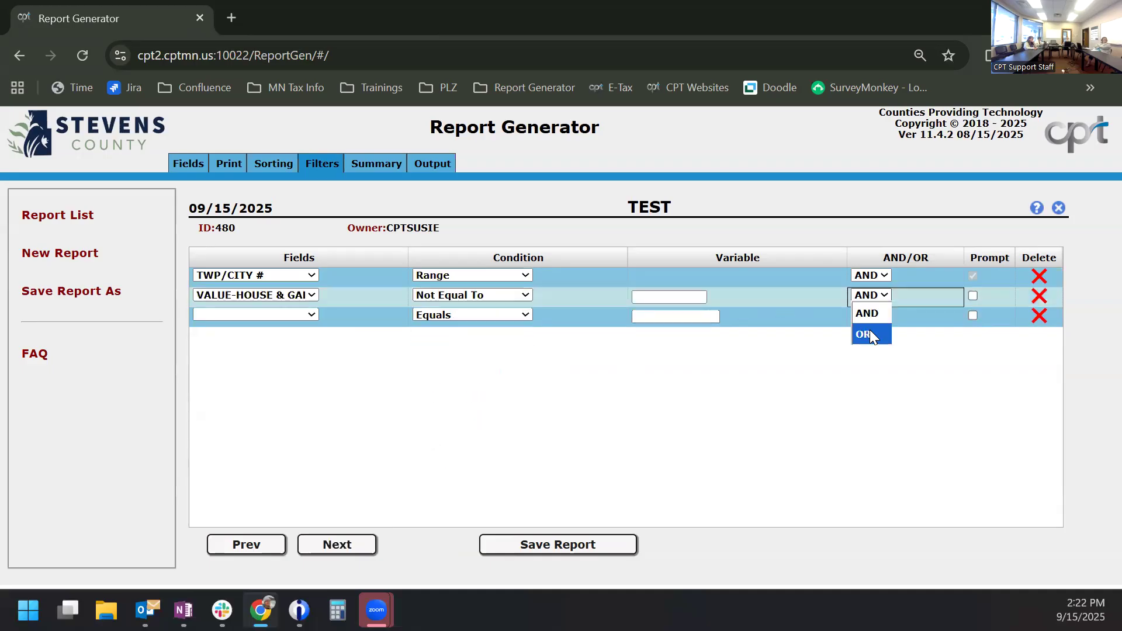
pyautogui.click(870, 334)
# Step: Add a VALUE-TOTAL MARKET filter of Greater Than 1000000 and set the house and garage filter's value to 0
pyautogui.click(247, 316)
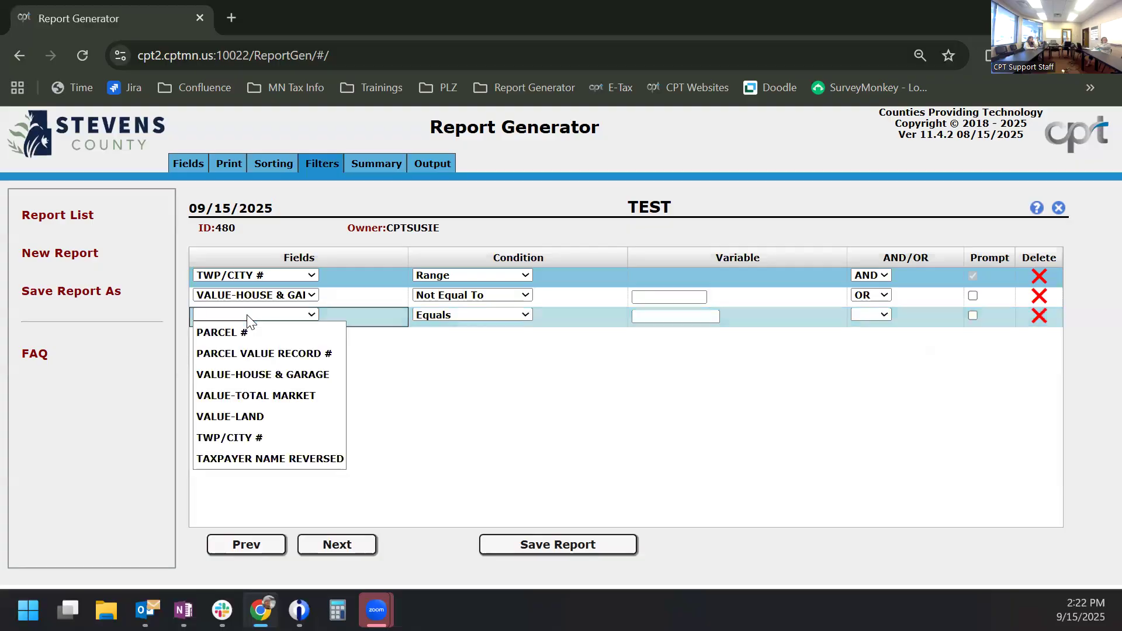
pyautogui.click(279, 396)
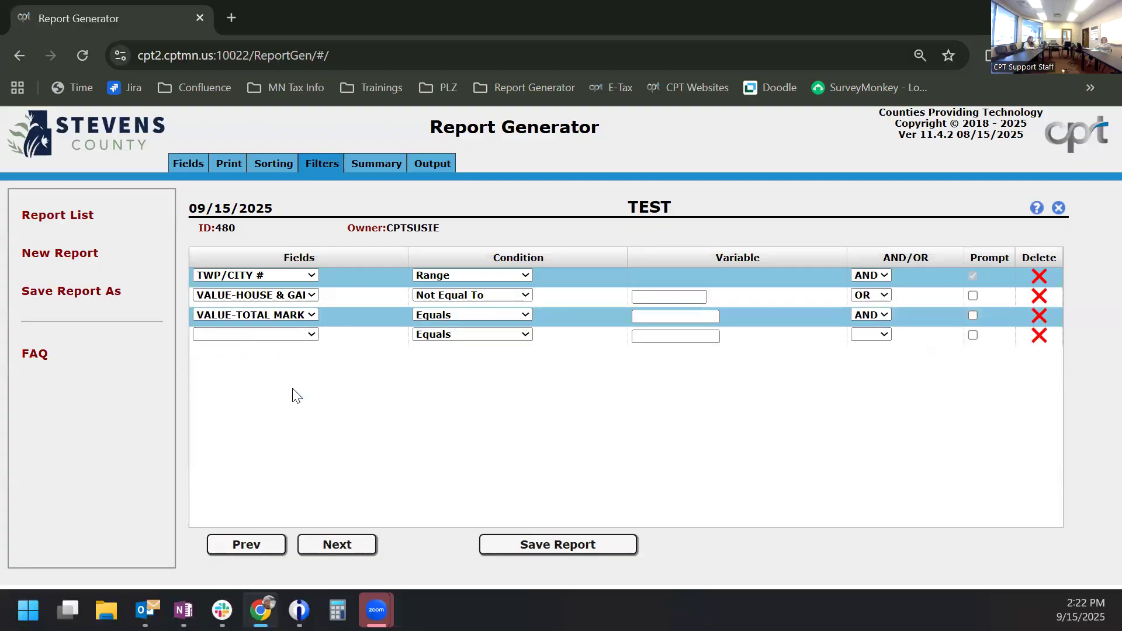
pyautogui.click(491, 315)
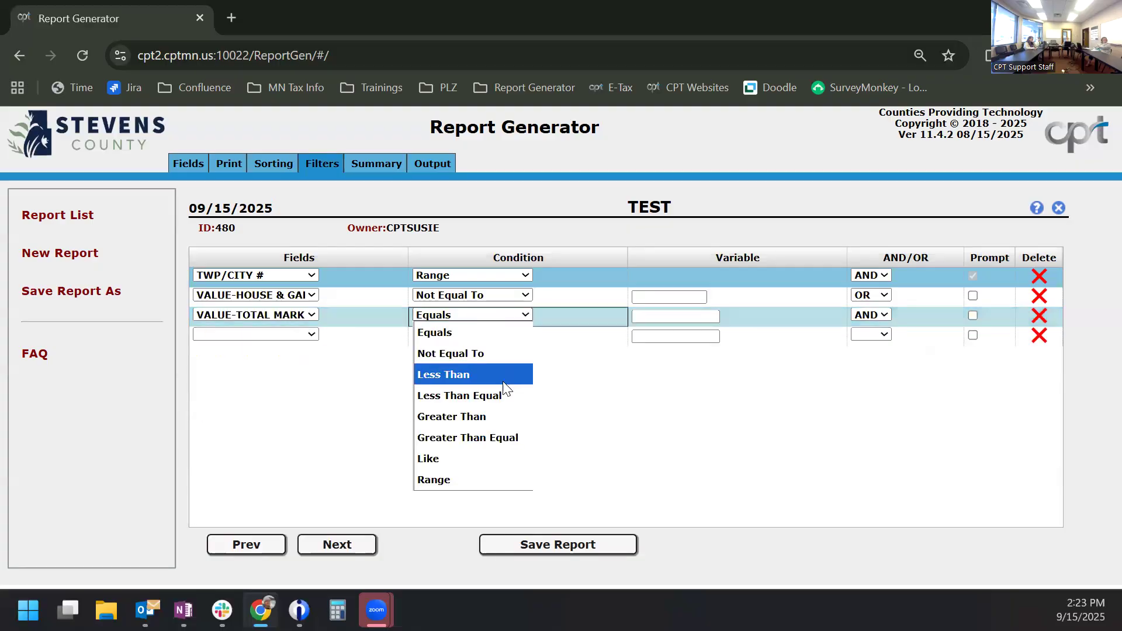
pyautogui.click(507, 417)
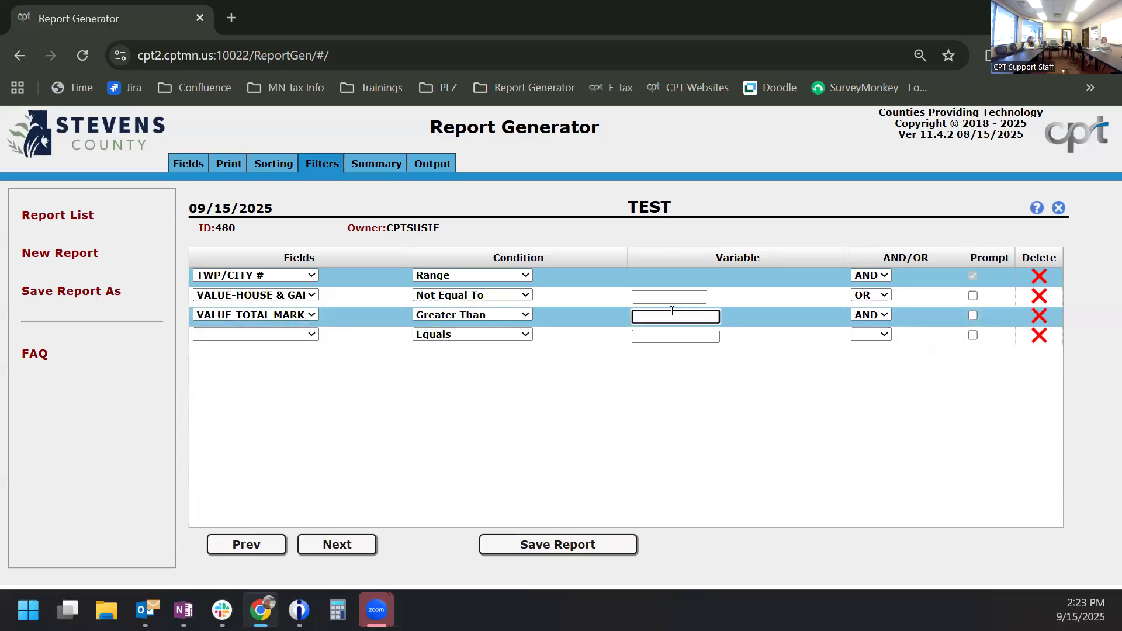
pyautogui.click(675, 316)
pyautogui.write('1000000')
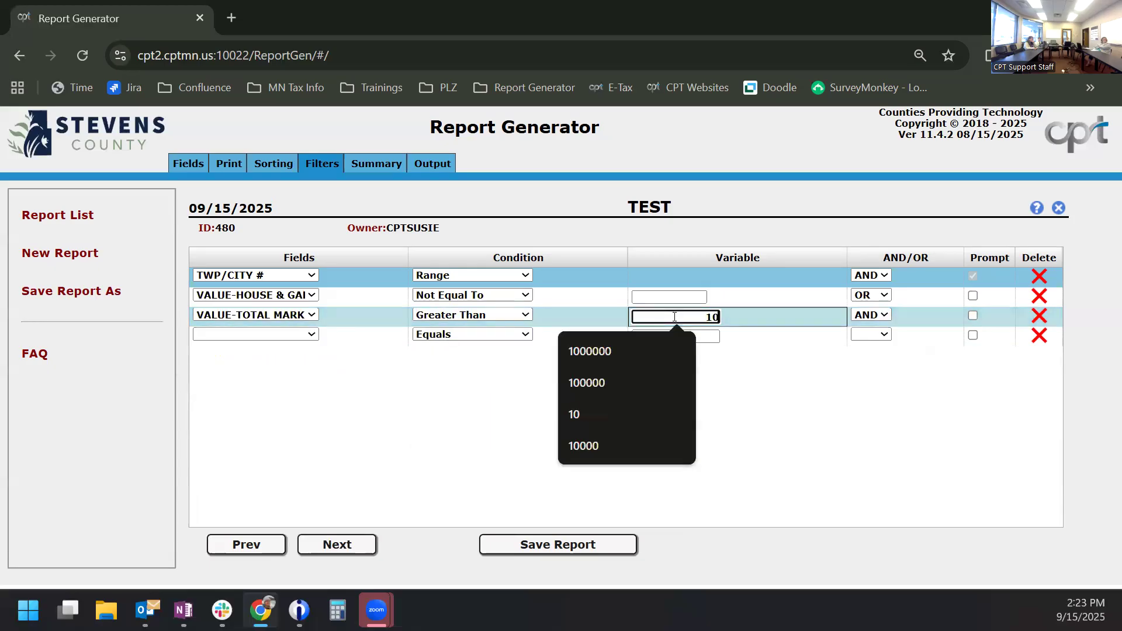
pyautogui.click(696, 296)
pyautogui.write('0')
pyautogui.click(641, 332)
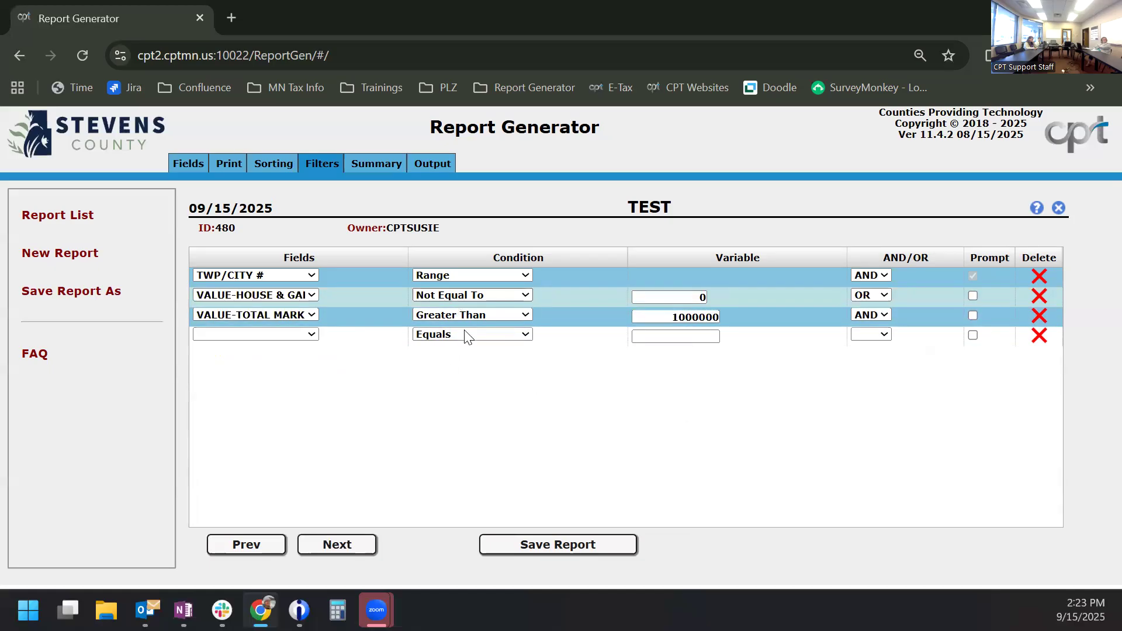
# Step: Submit and save the report, accept the prefilled TWP/CITY # range, and open the generated PDF
pyautogui.click(428, 163)
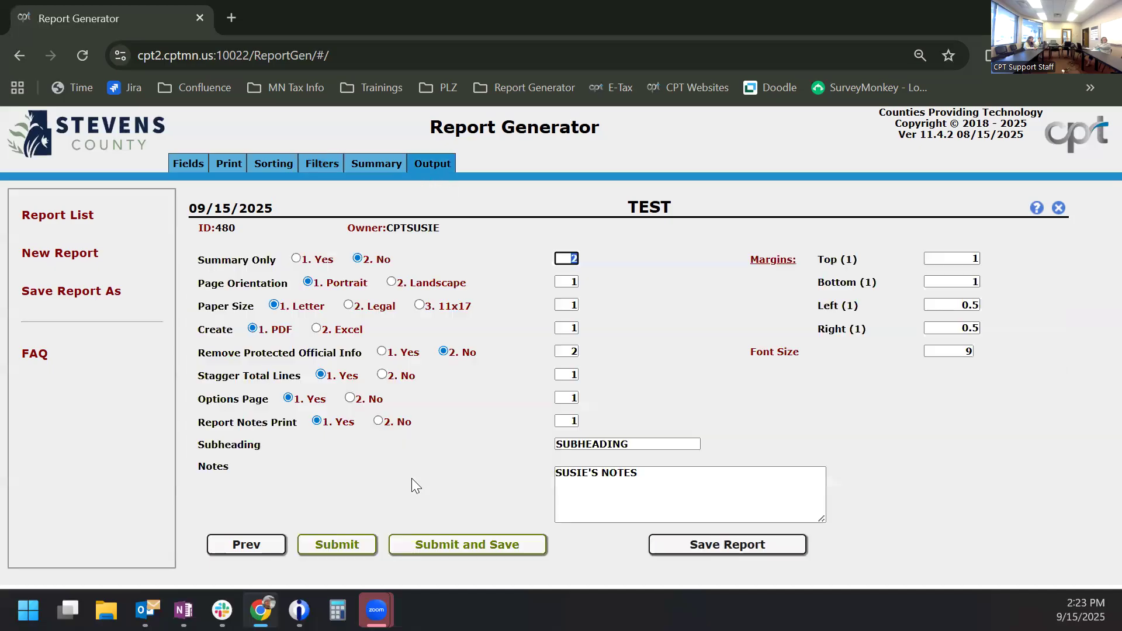
pyautogui.click(429, 550)
pyautogui.click(490, 507)
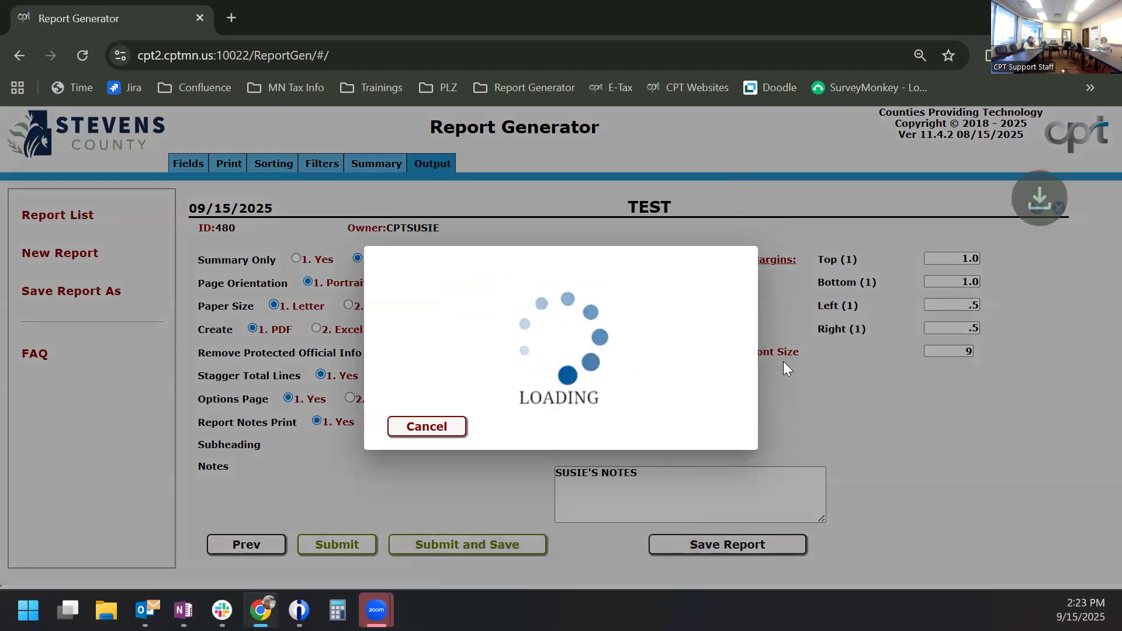
pyautogui.click(903, 101)
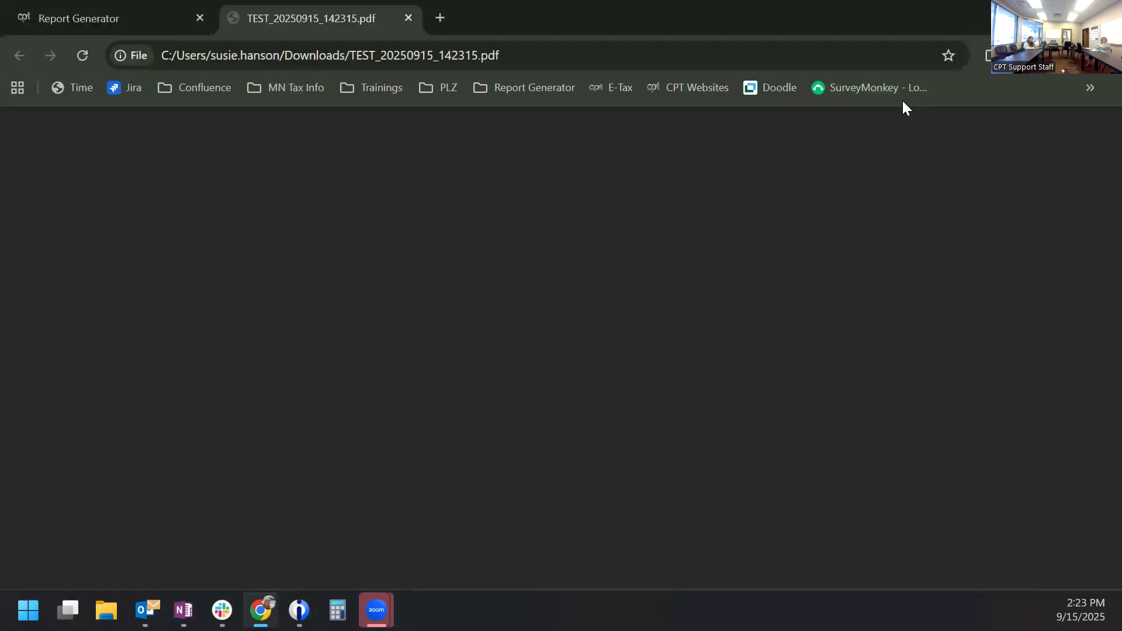
# Step: Check the PDF's parcel rows against the value filters, the staggered totals for TWP/CITY 01, and which townships are listed
pyautogui.scroll(-10, 745, 324)
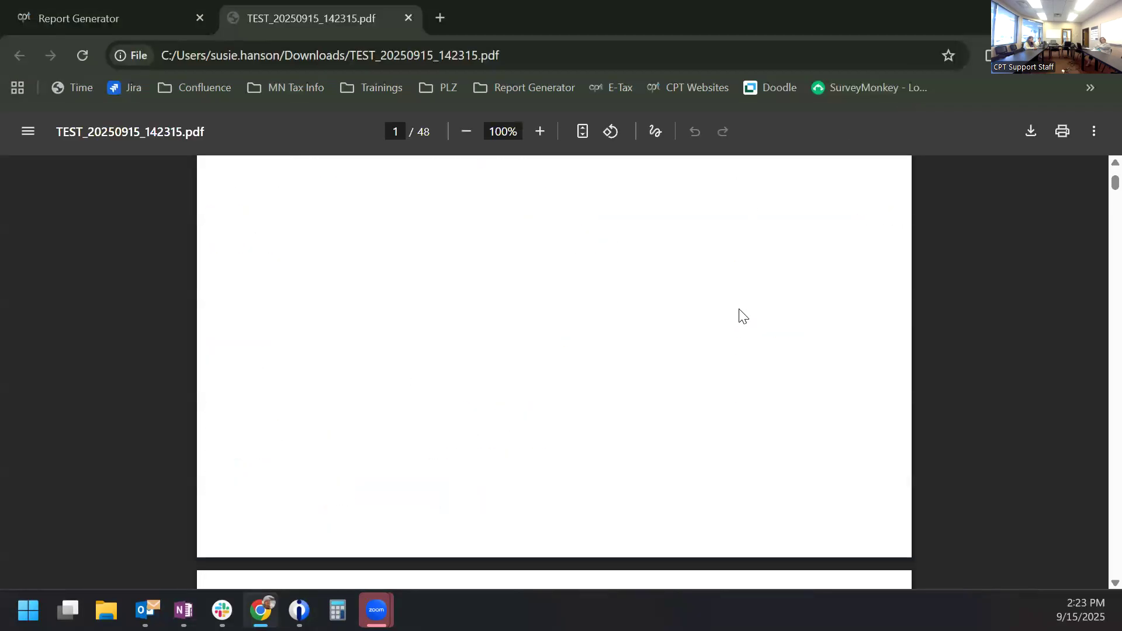
pyautogui.scroll(-7, 743, 304)
pyautogui.scroll(7, 742, 304)
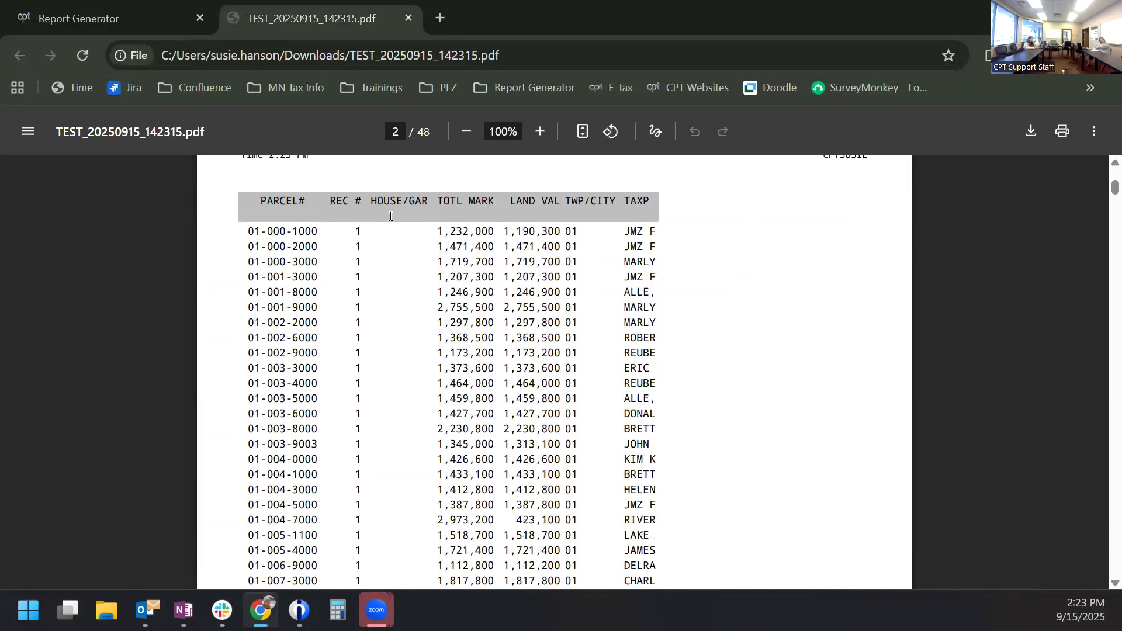
pyautogui.scroll(-5, 463, 409)
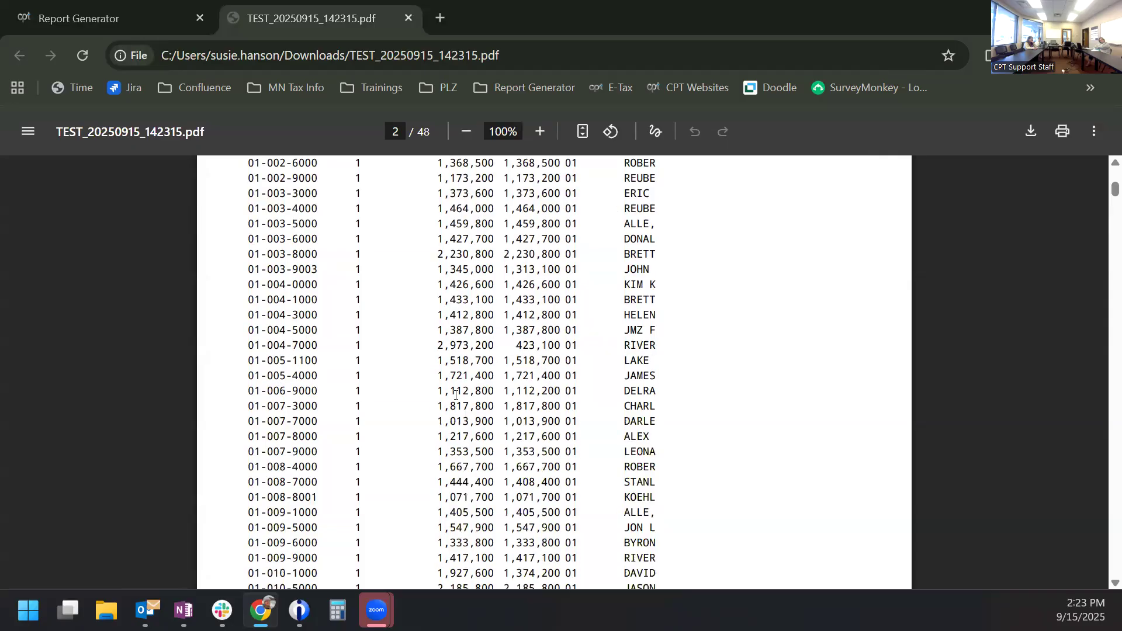
pyautogui.scroll(-20, 310, 329)
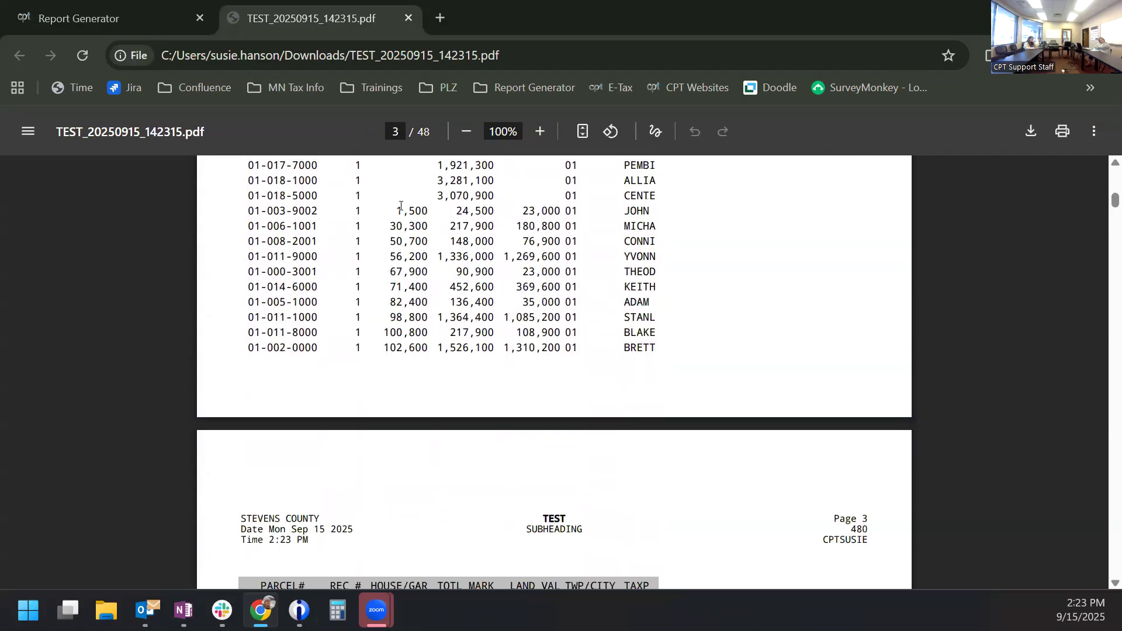
pyautogui.scroll(-8, 427, 379)
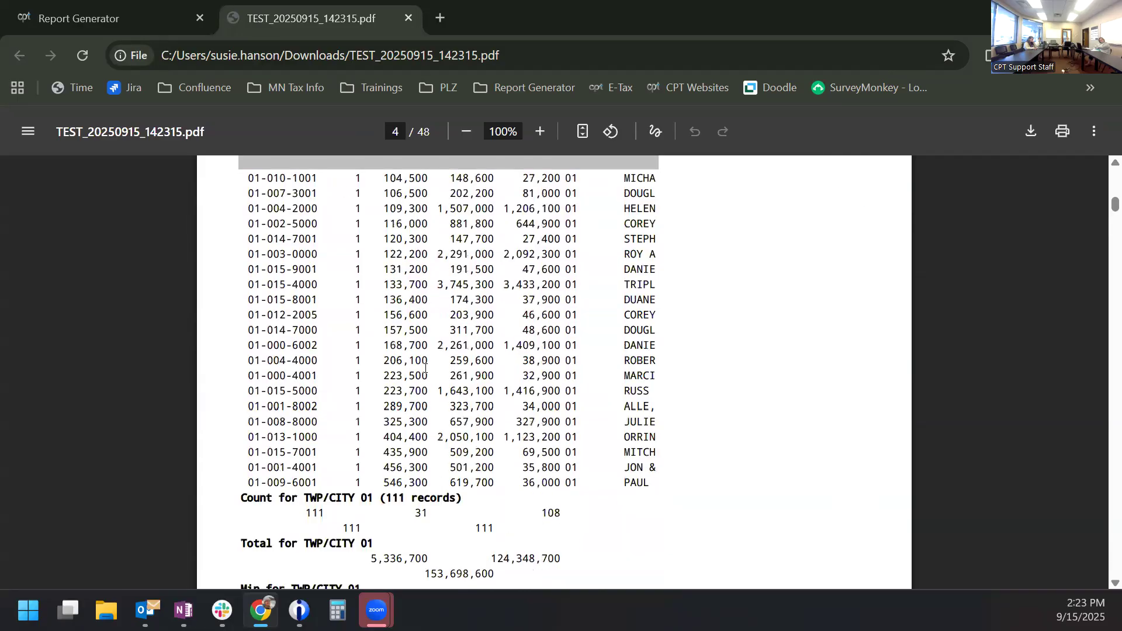
pyautogui.scroll(-3, 426, 369)
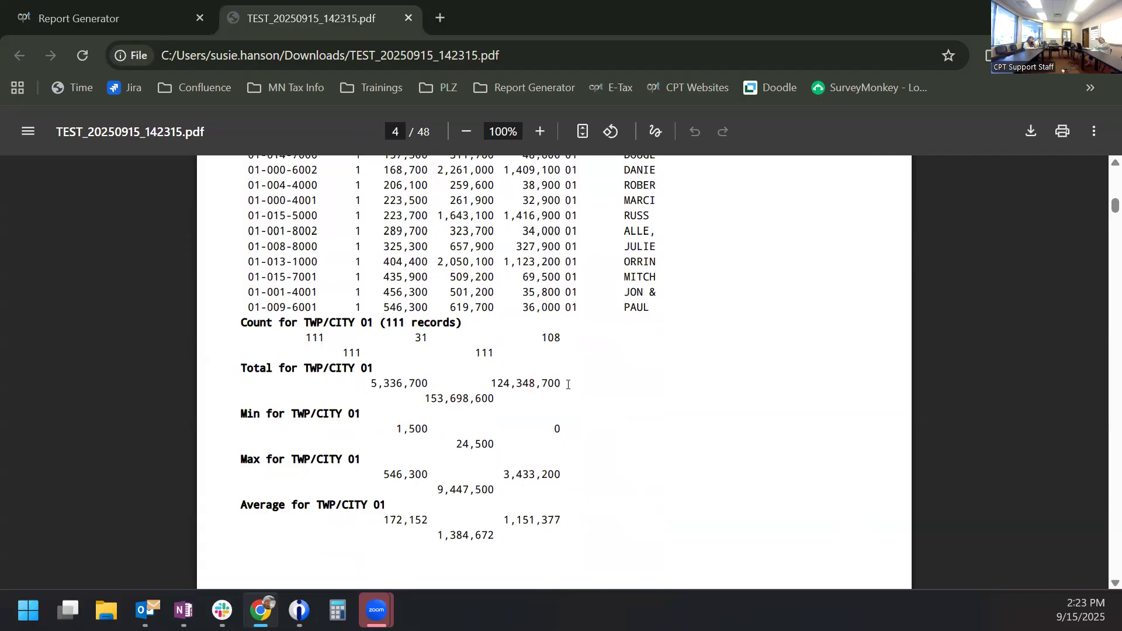
pyautogui.scroll(-6, 571, 470)
pyautogui.scroll(-20, 570, 470)
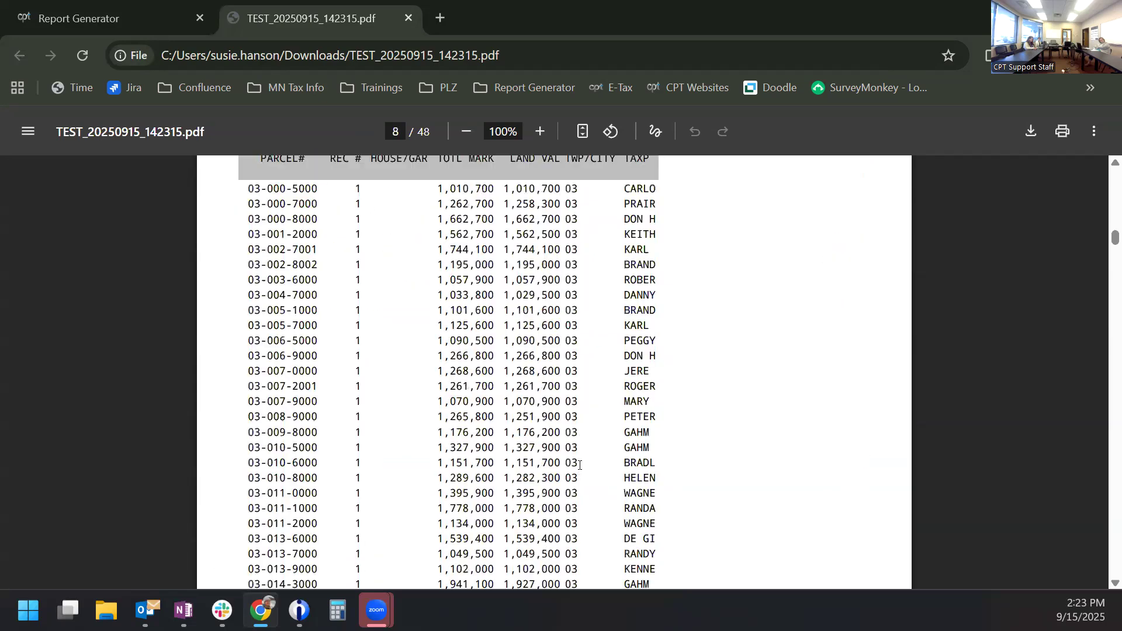
pyautogui.scroll(-20, 580, 464)
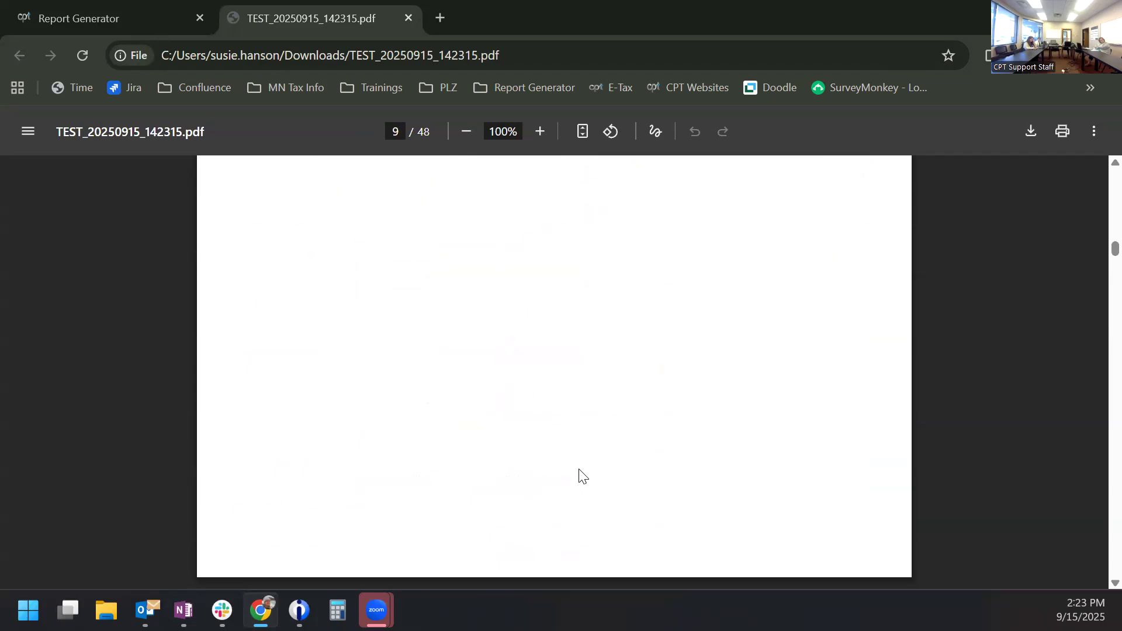
pyautogui.scroll(-20, 580, 474)
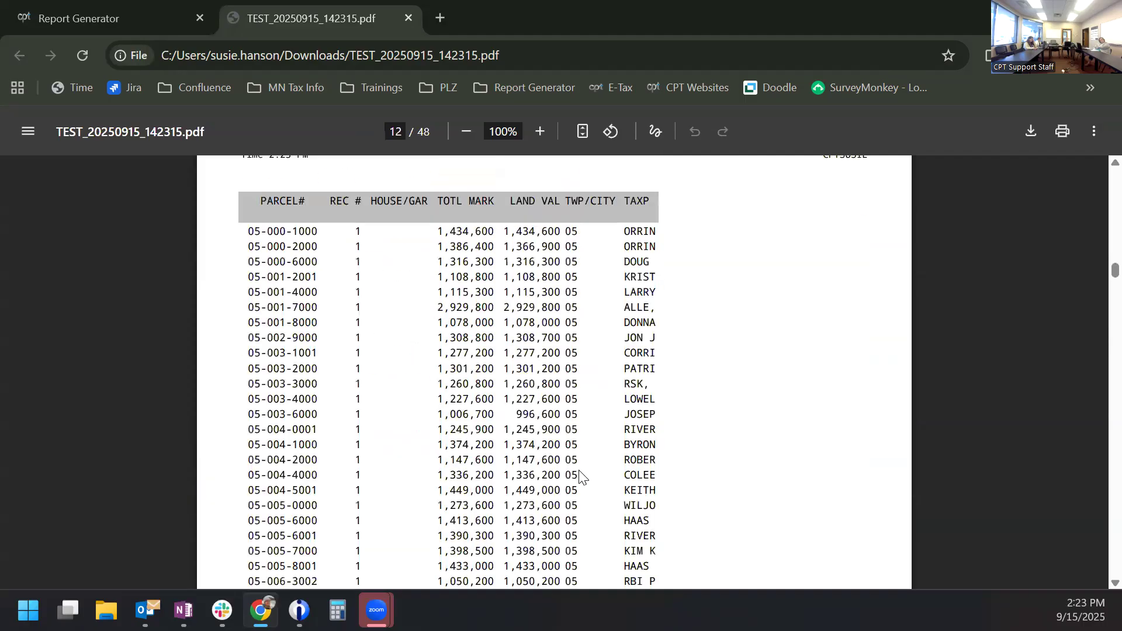
# Step: Return to the report, check its sorting, and add a second TWP/CITY # filter with the condition Range after the total market filter
pyautogui.click(142, 10)
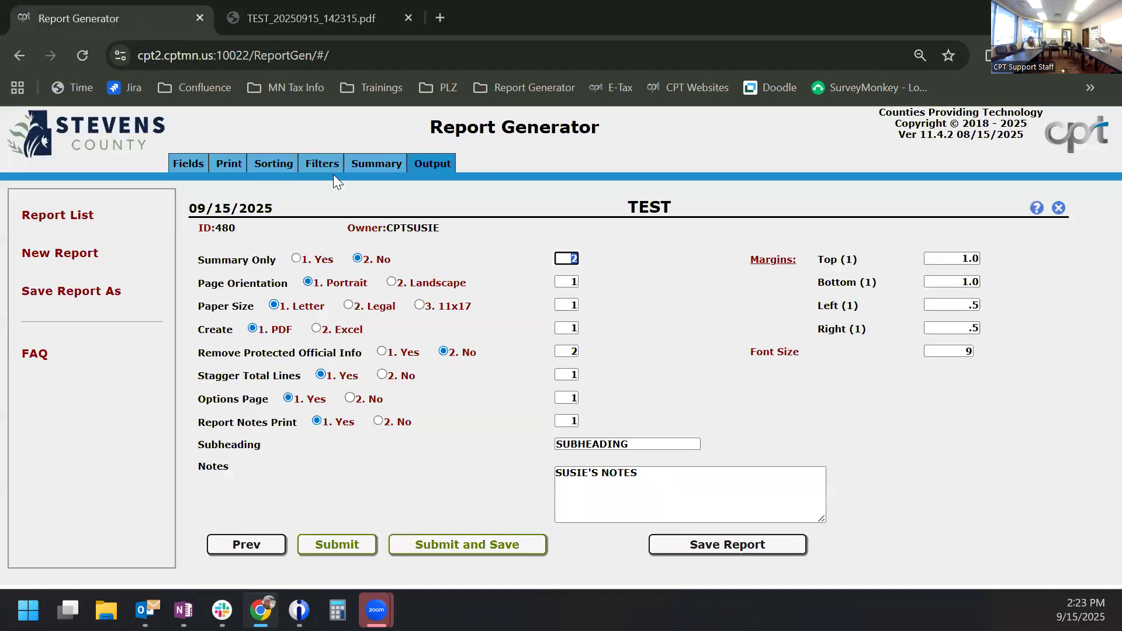
pyautogui.click(276, 163)
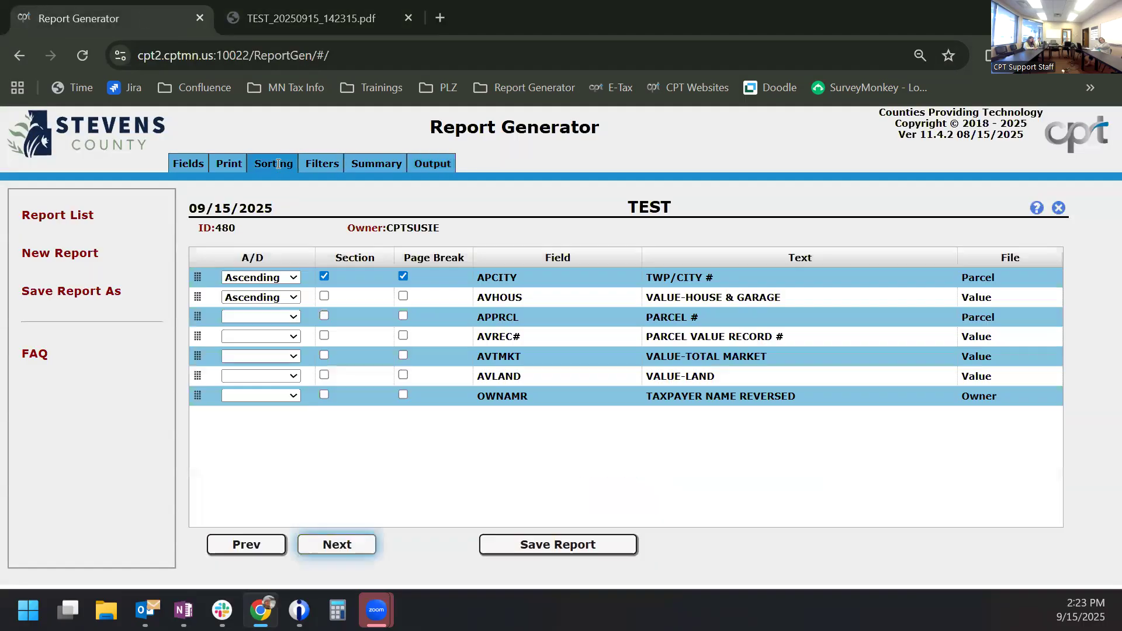
pyautogui.click(321, 164)
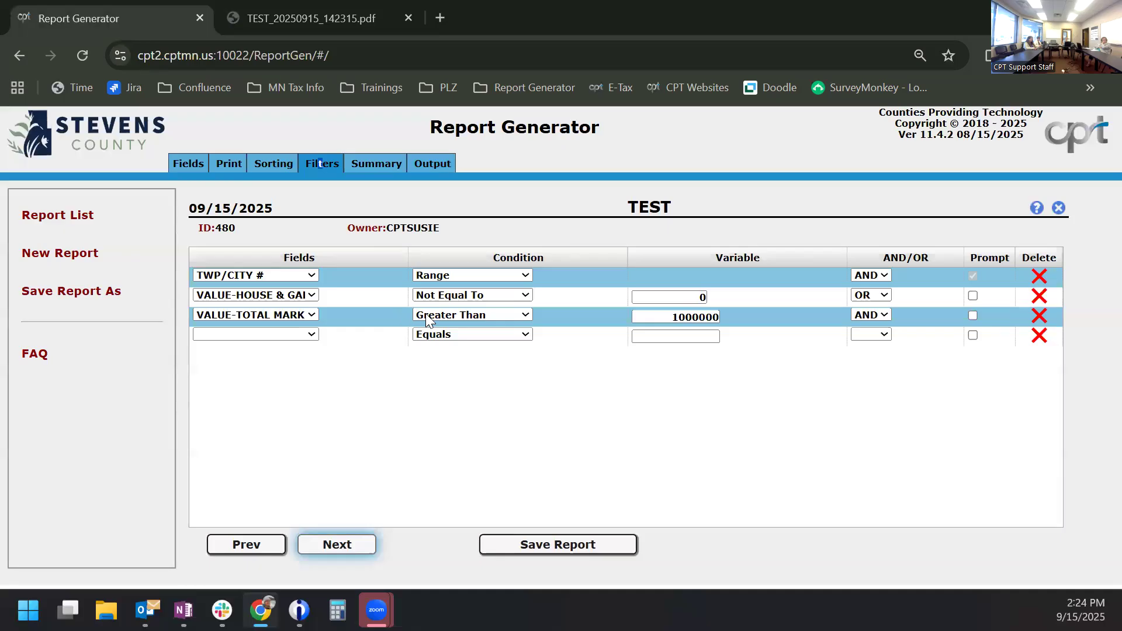
pyautogui.click(267, 337)
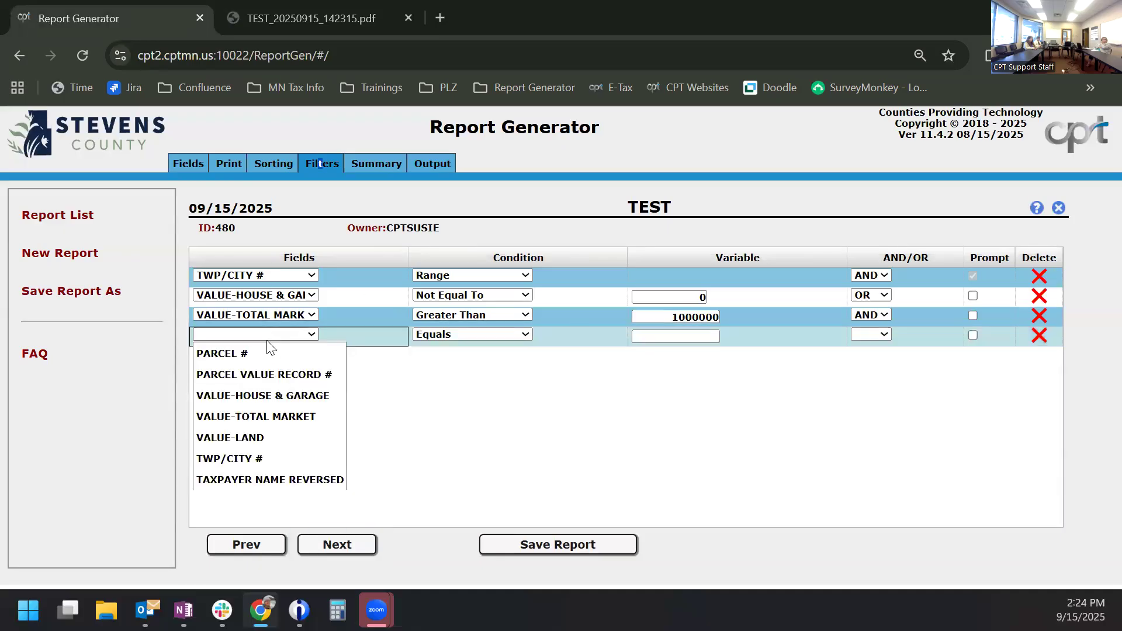
pyautogui.click(301, 460)
pyautogui.click(478, 334)
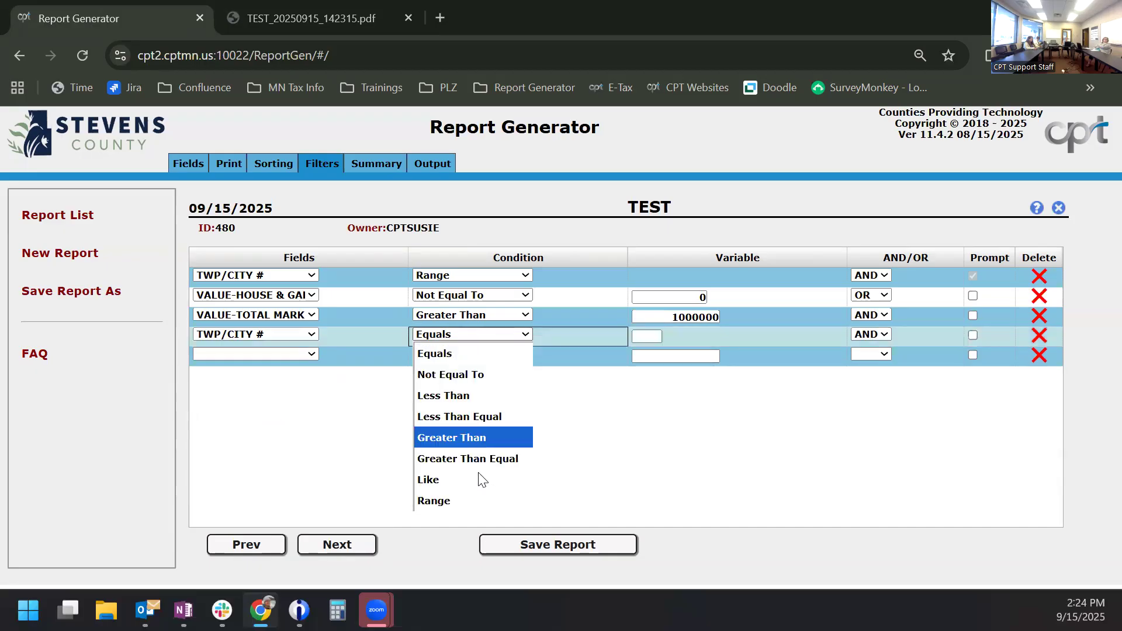
pyautogui.click(478, 502)
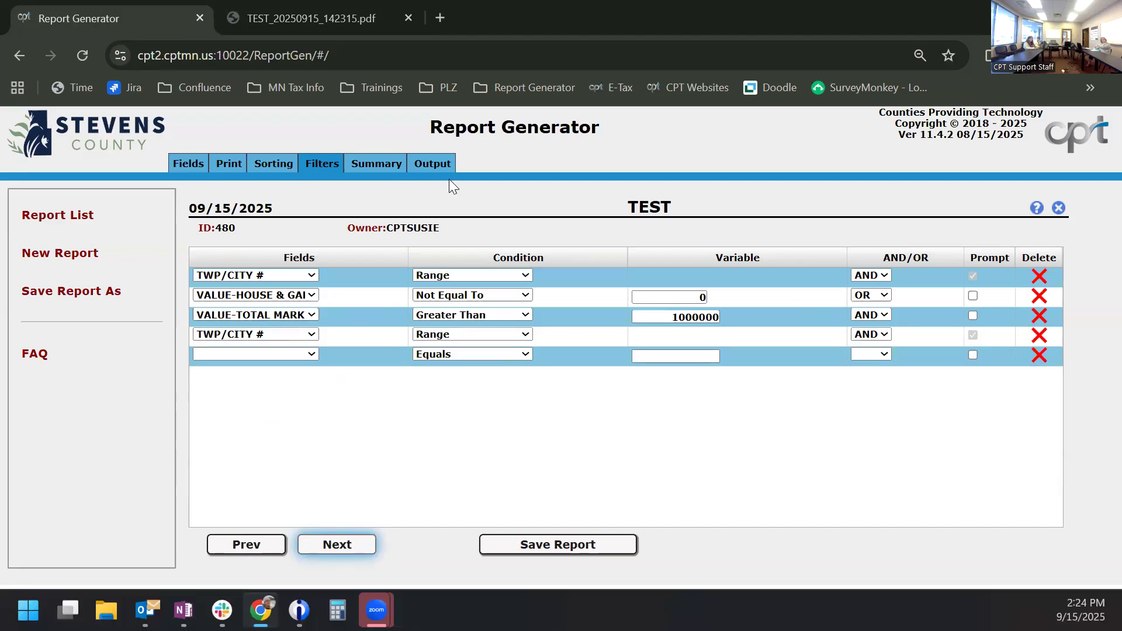
# Step: Set the report output to Excel, and submit and save the report
pyautogui.click(433, 164)
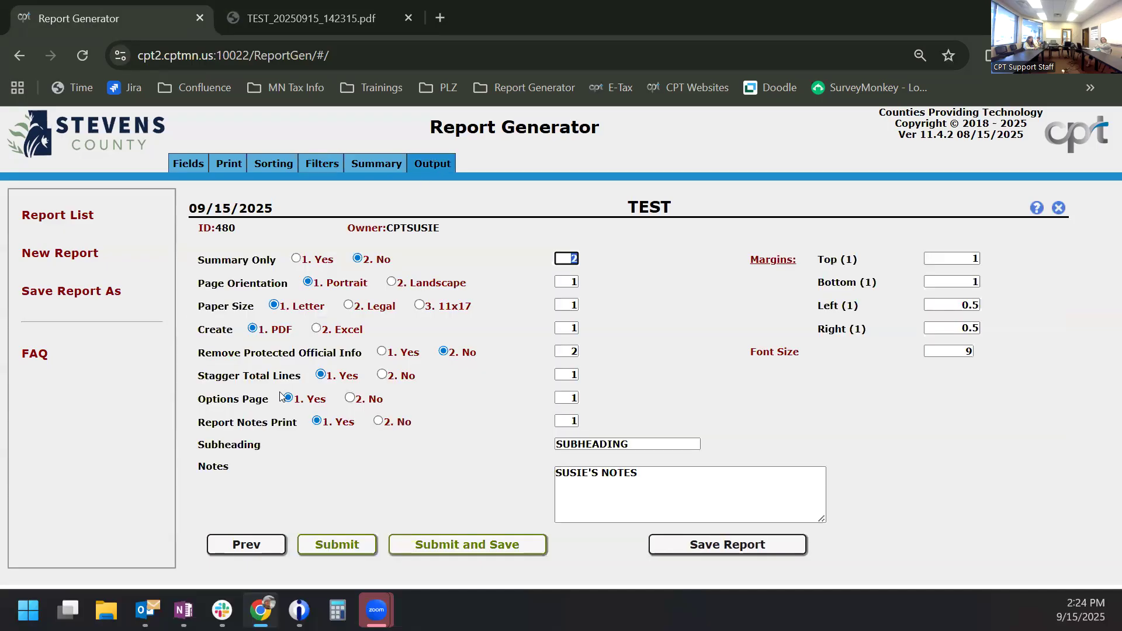
pyautogui.click(316, 330)
pyautogui.click(430, 546)
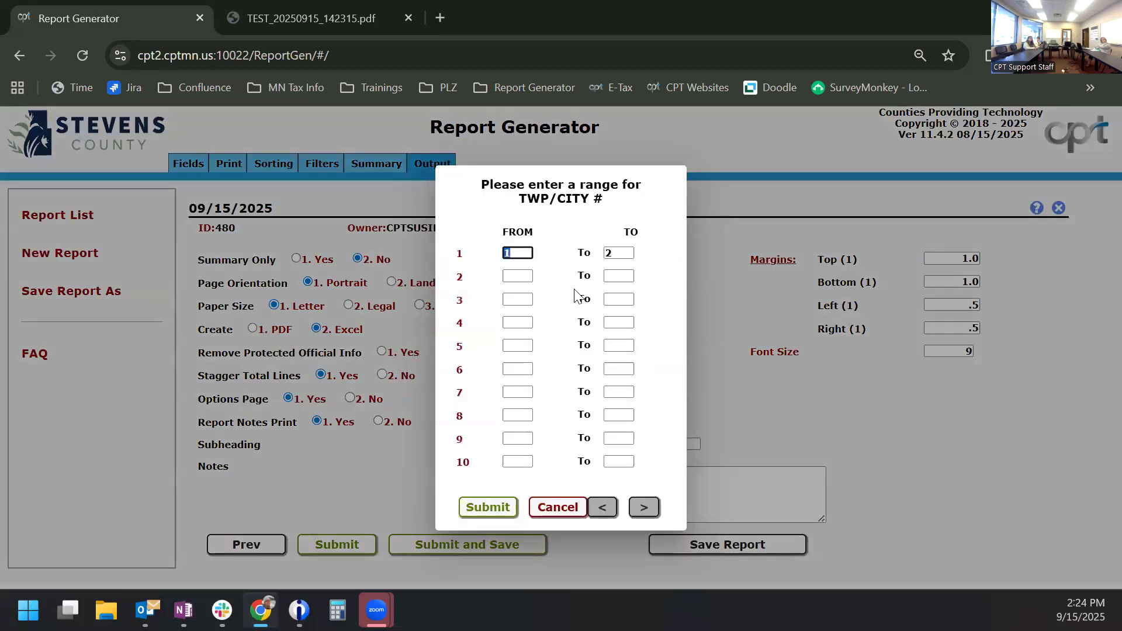
# Step: Accept the prefilled first TWP/CITY # range, and enter and submit 1 to 2 for the second range
pyautogui.click(502, 510)
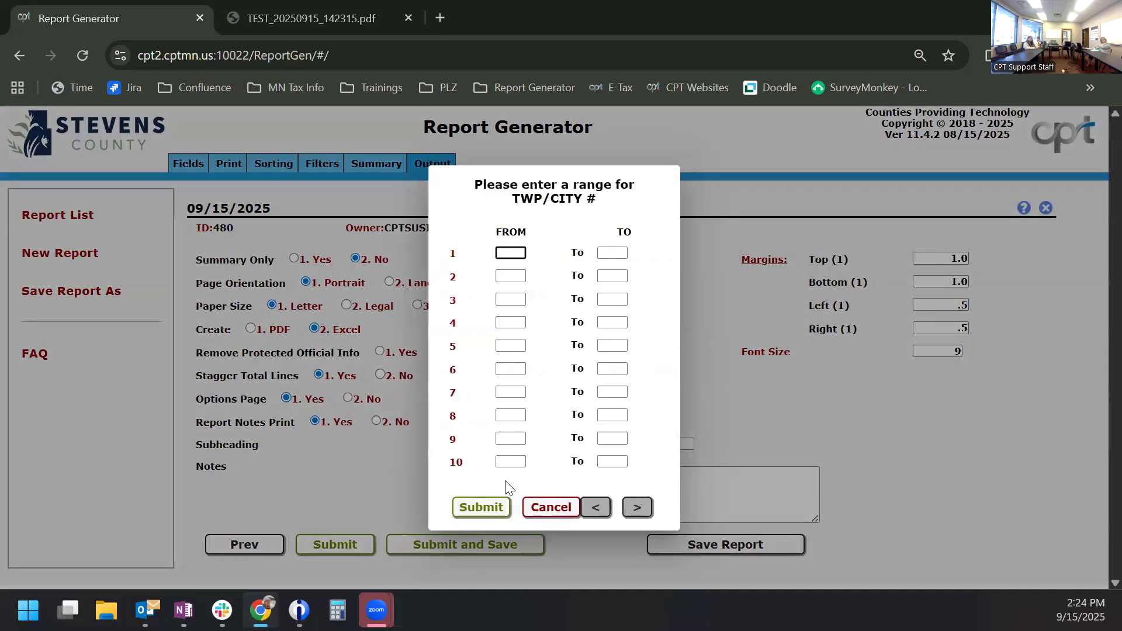
pyautogui.write('1')
pyautogui.press('Tab')
pyautogui.write('2')
pyautogui.press('Tab')
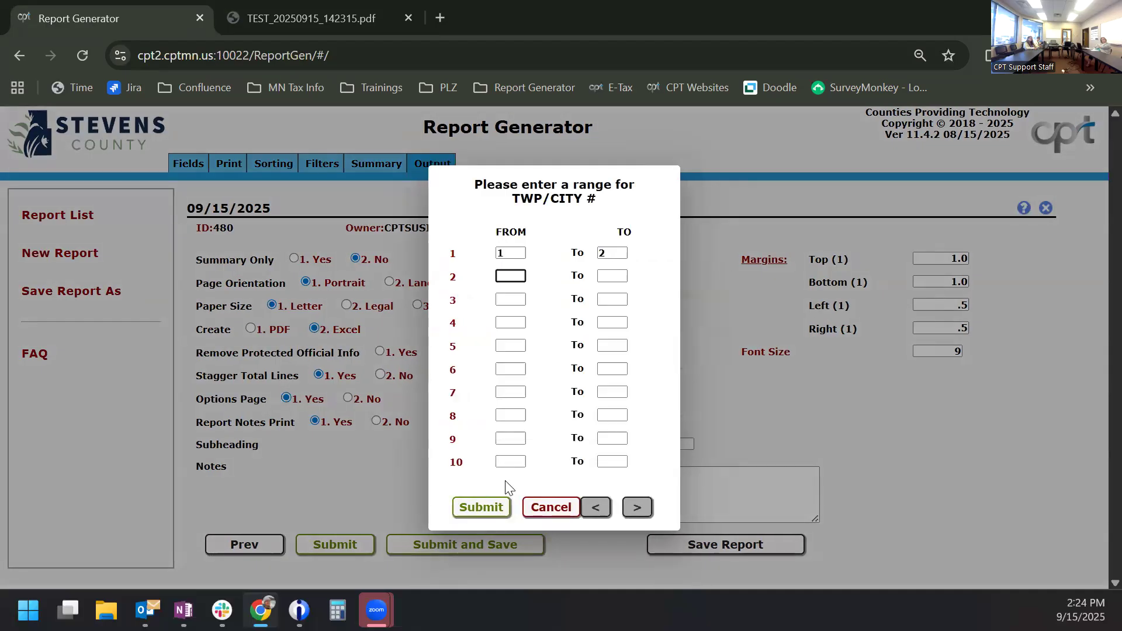
pyautogui.click(497, 508)
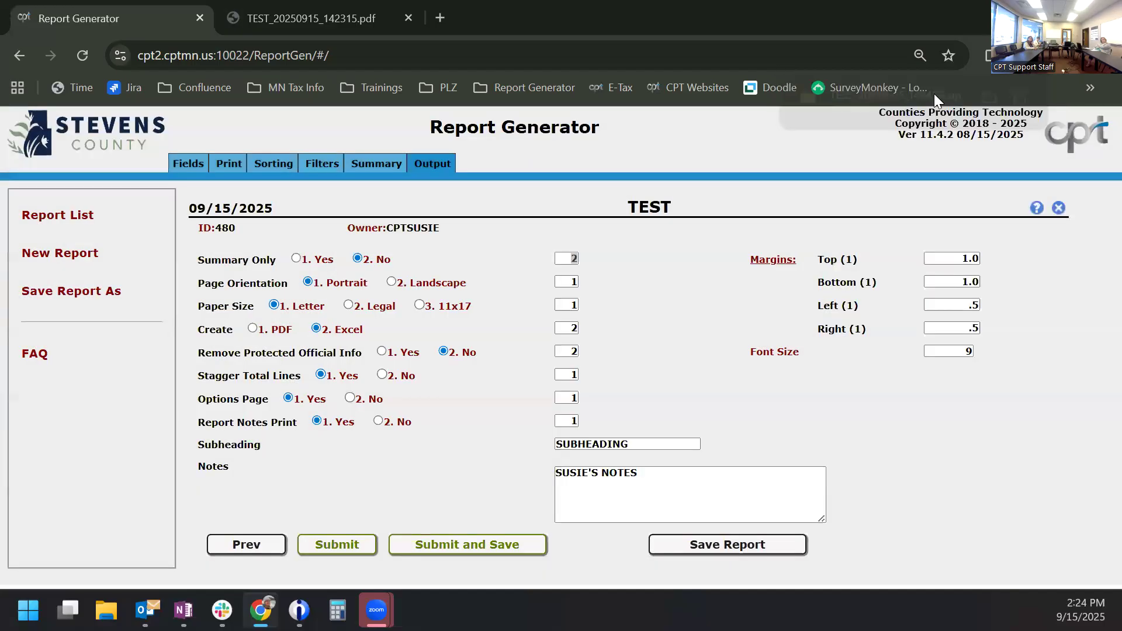
# Step: Open the downloaded report folder and open its TEST spreadsheet in a maximized Excel window
pyautogui.click(934, 94)
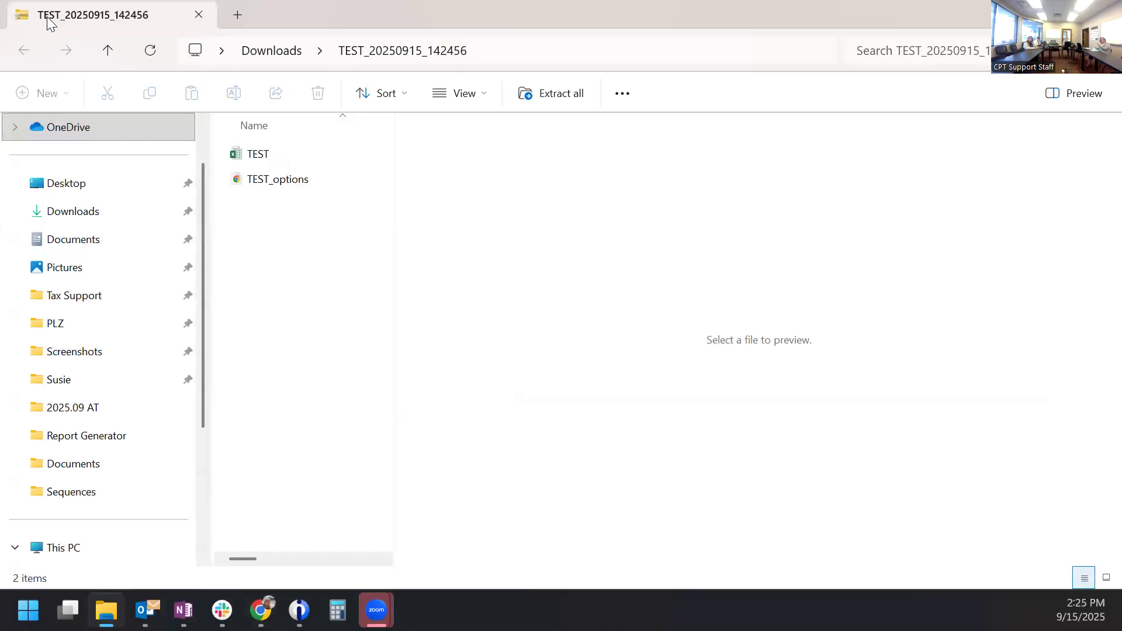
pyautogui.click(275, 180)
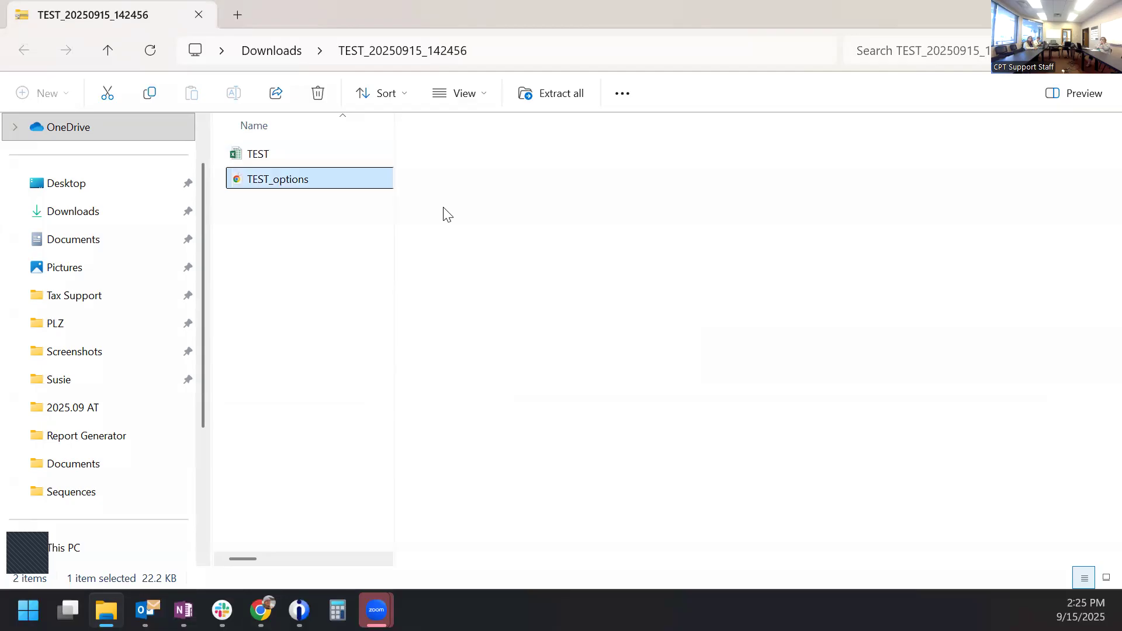
pyautogui.doubleClick(255, 157)
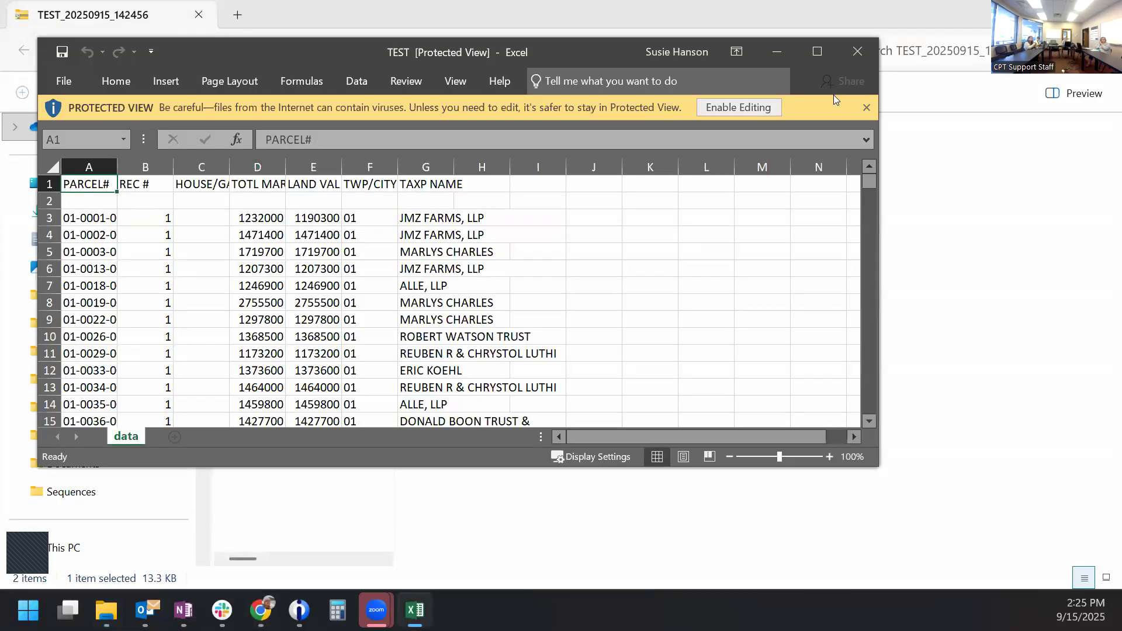
pyautogui.click(818, 52)
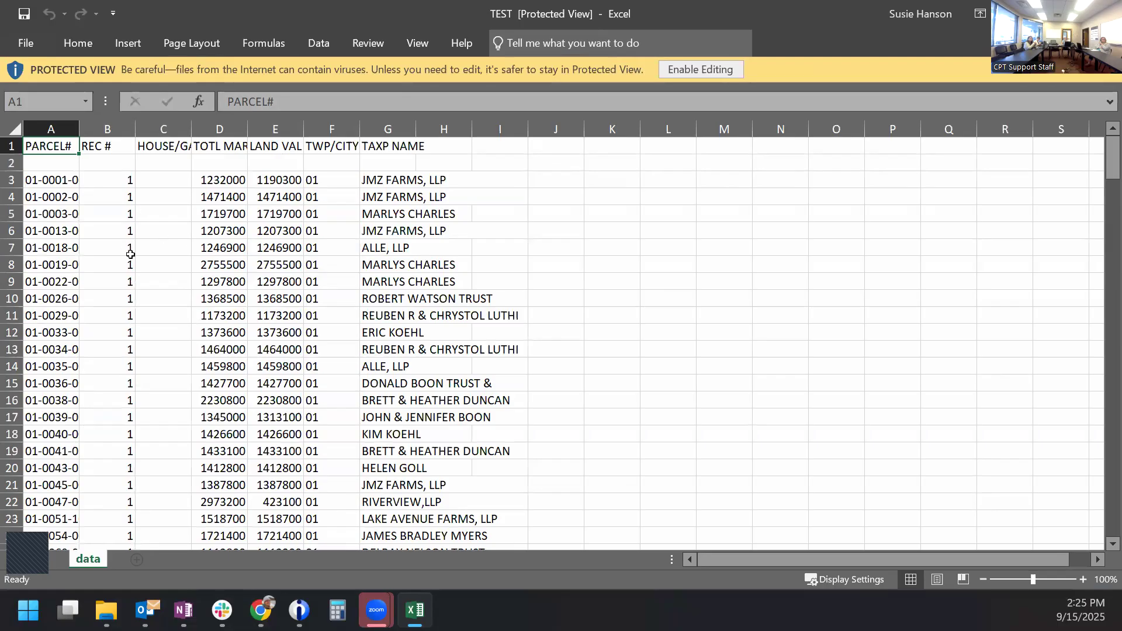
# Step: Check the exported rows' townships and values down to the end, and close the spreadsheet, its folder and the old PDF
pyautogui.scroll(-12, 153, 264)
pyautogui.scroll(-20, 156, 267)
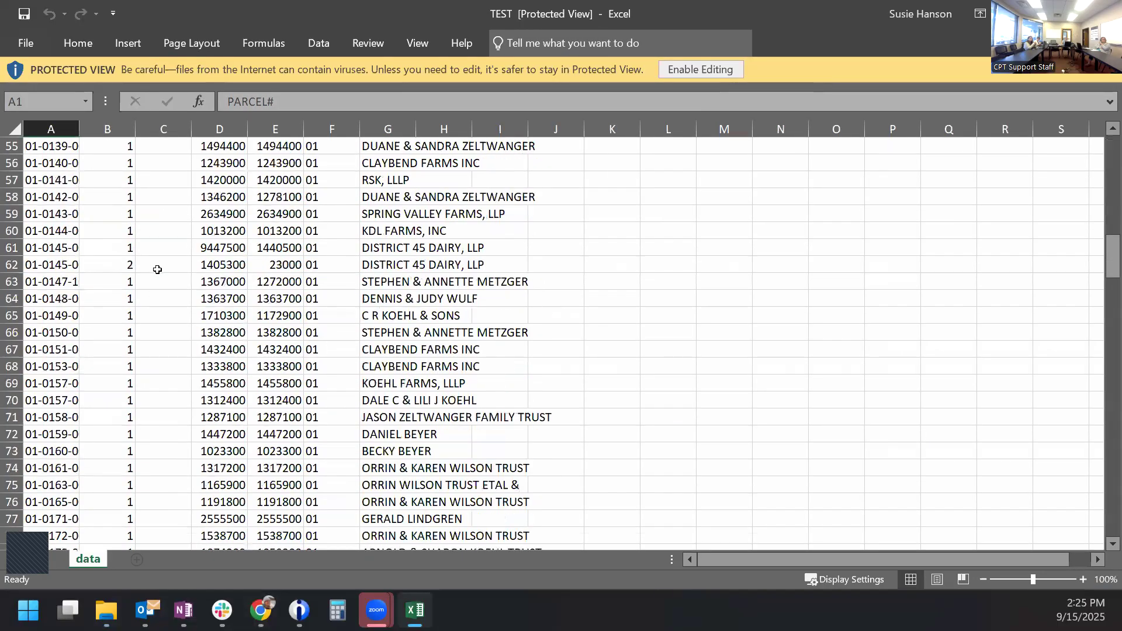
pyautogui.scroll(-20, 158, 271)
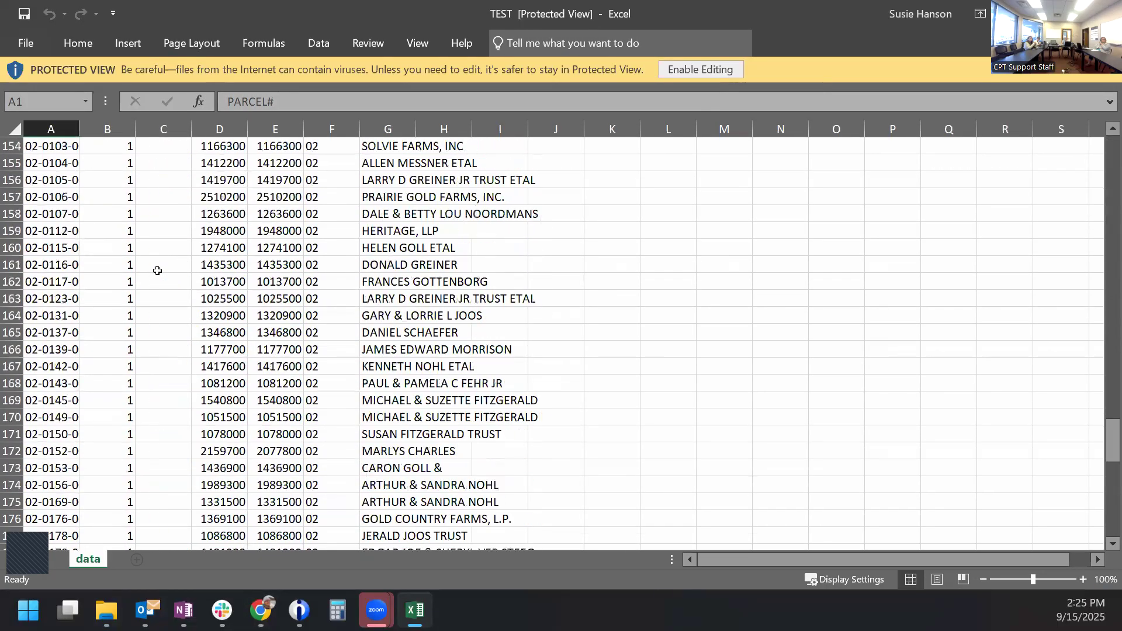
pyautogui.scroll(10, 158, 271)
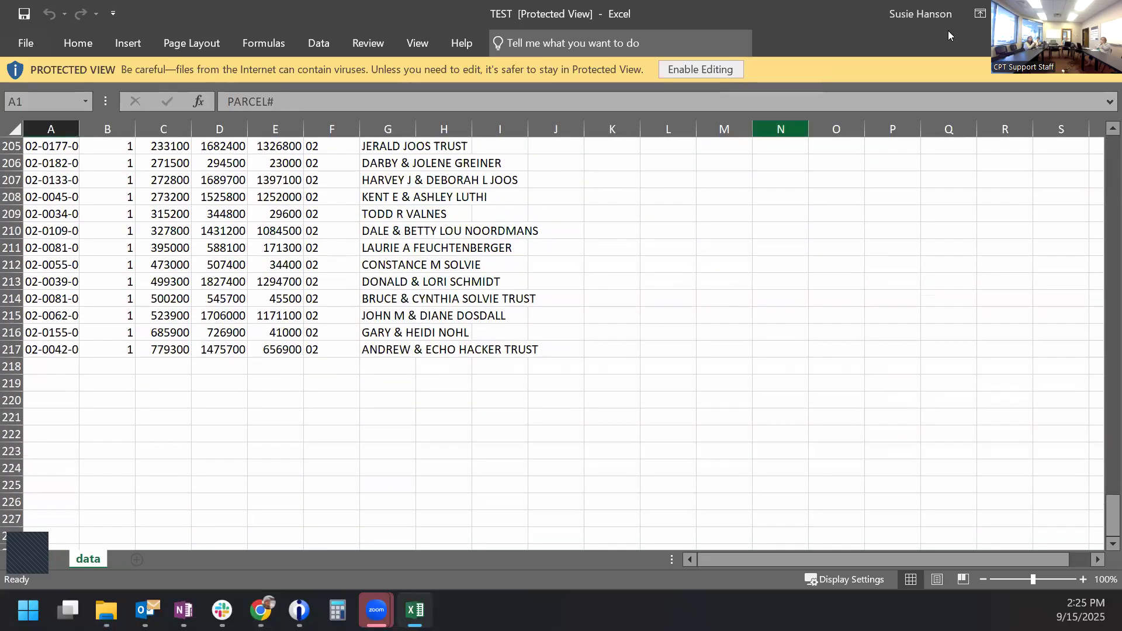
pyautogui.click(1103, 13)
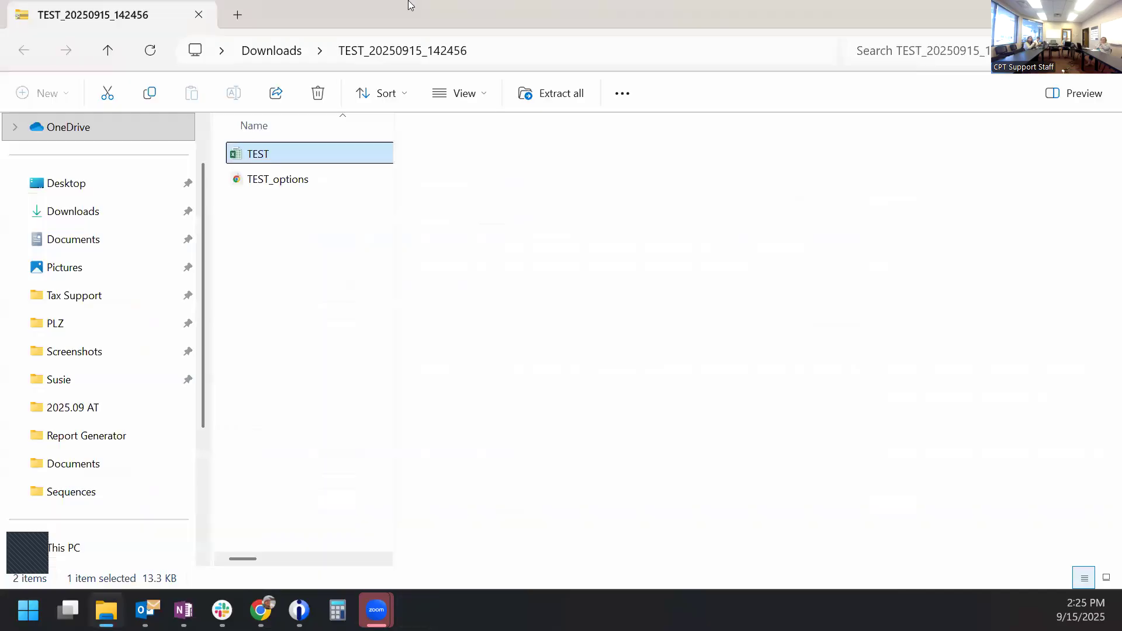
pyautogui.click(1104, 14)
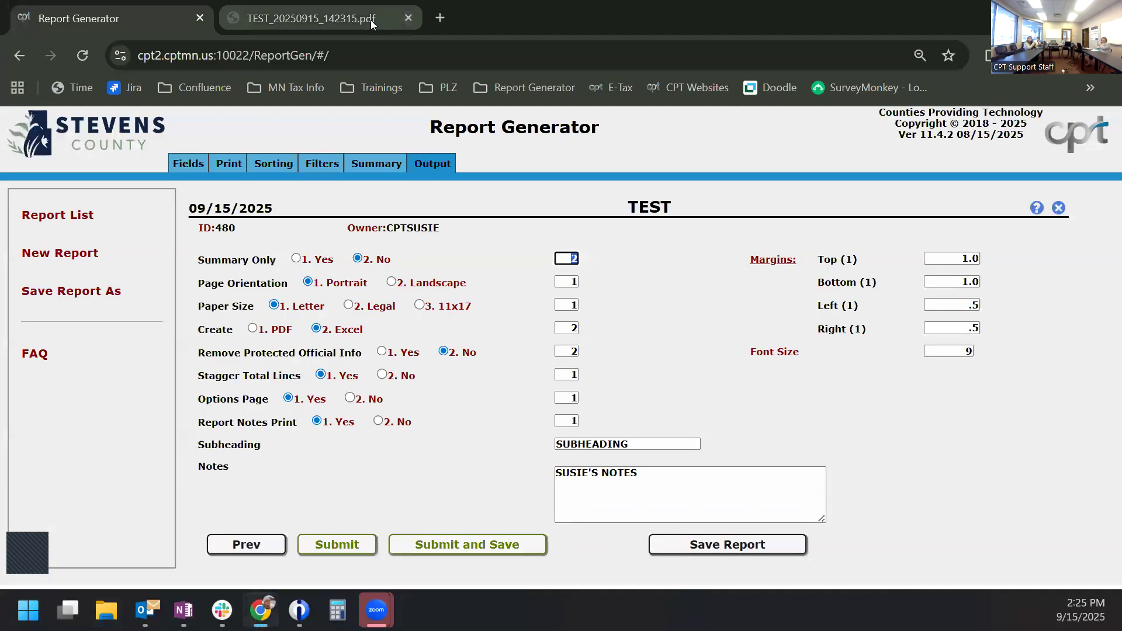
pyautogui.click(409, 17)
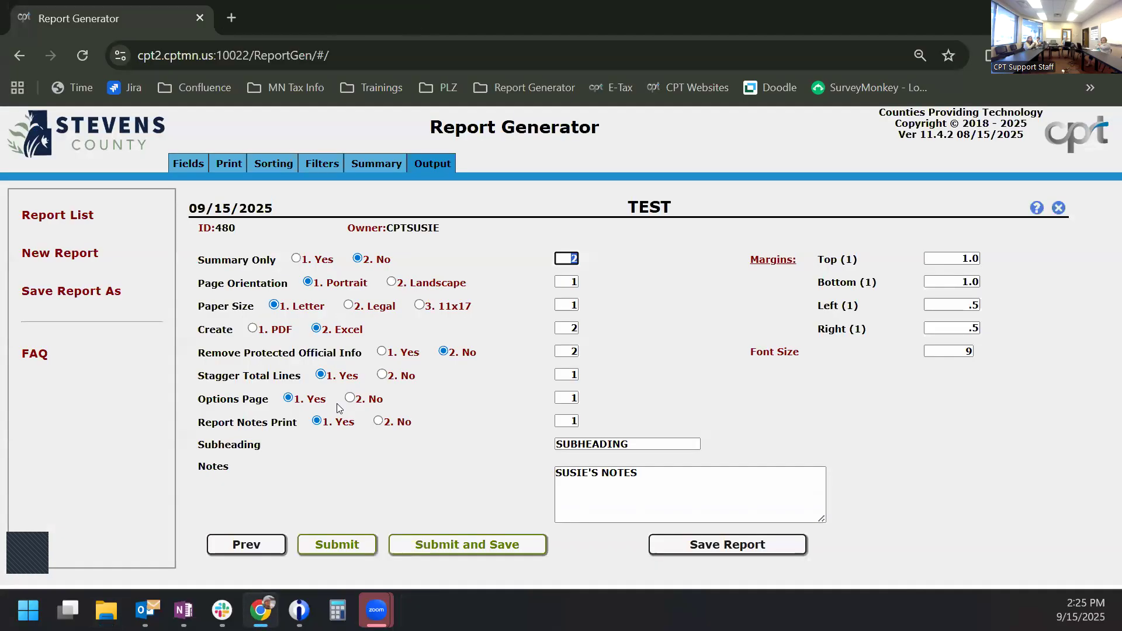
# Step: Set the report's Options Page to No and open the Custom Report layout from the print fields
pyautogui.click(350, 398)
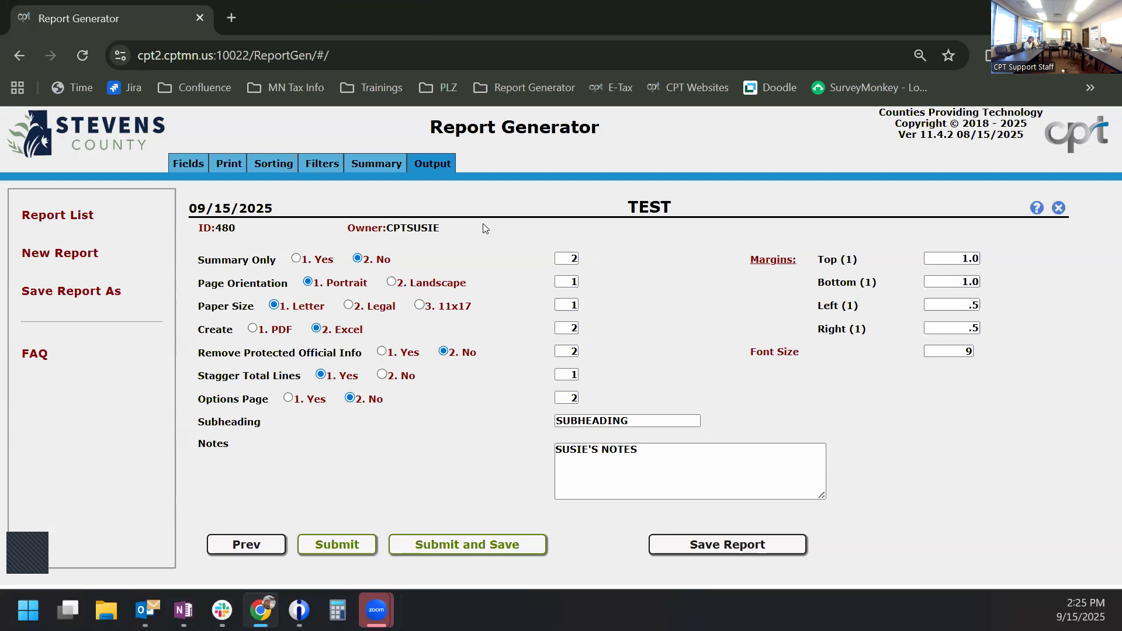
pyautogui.click(223, 168)
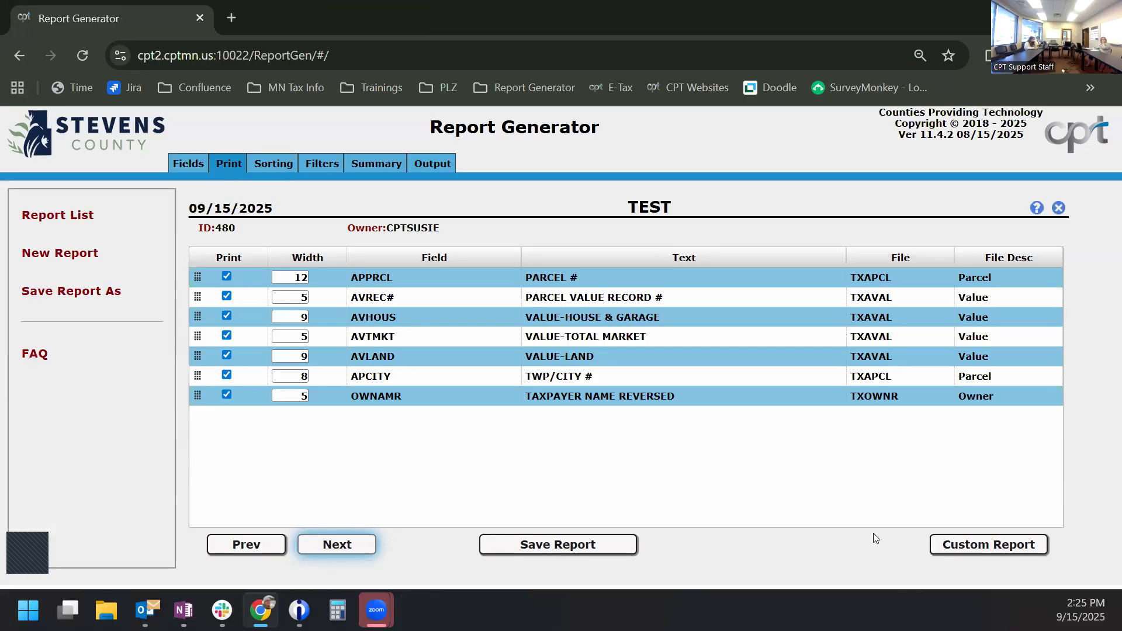
pyautogui.click(1020, 545)
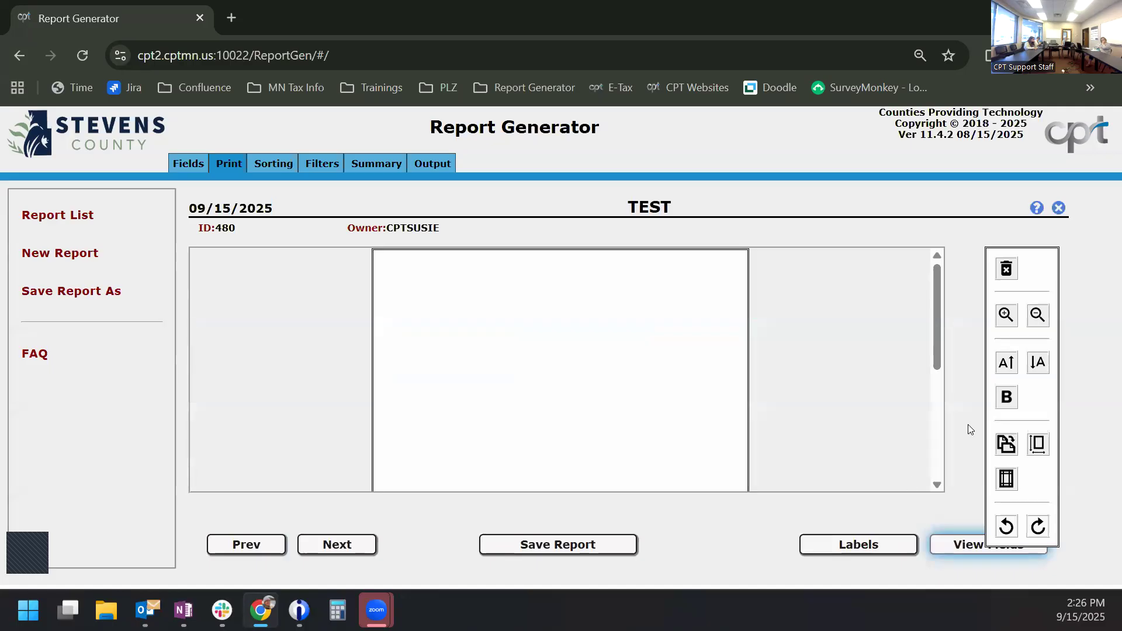
pyautogui.click(1038, 316)
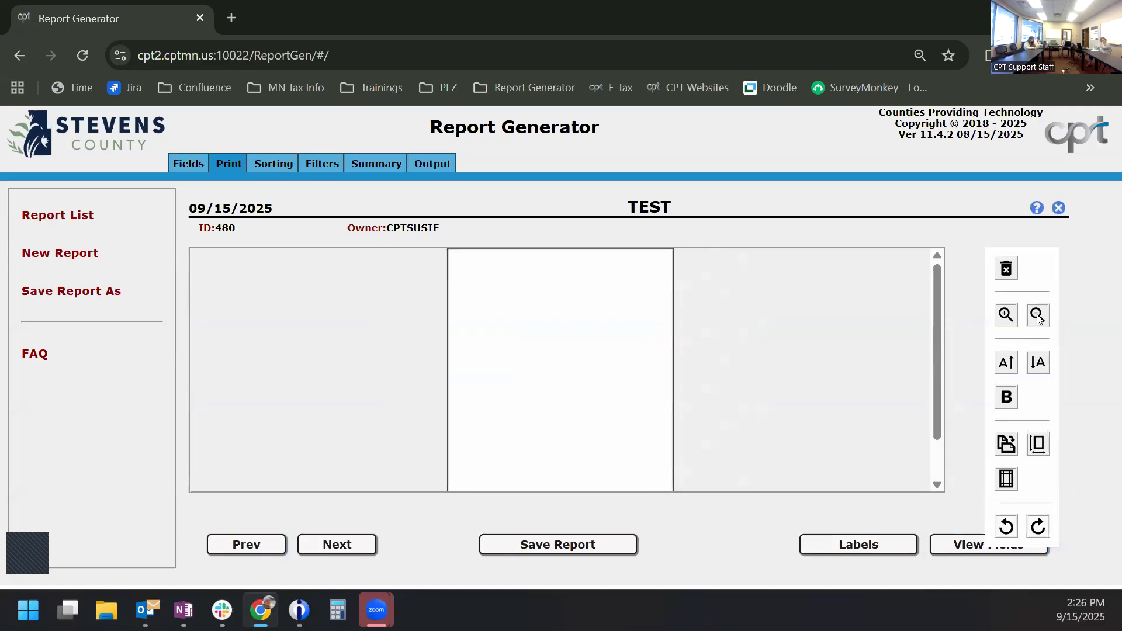
pyautogui.click(1038, 317)
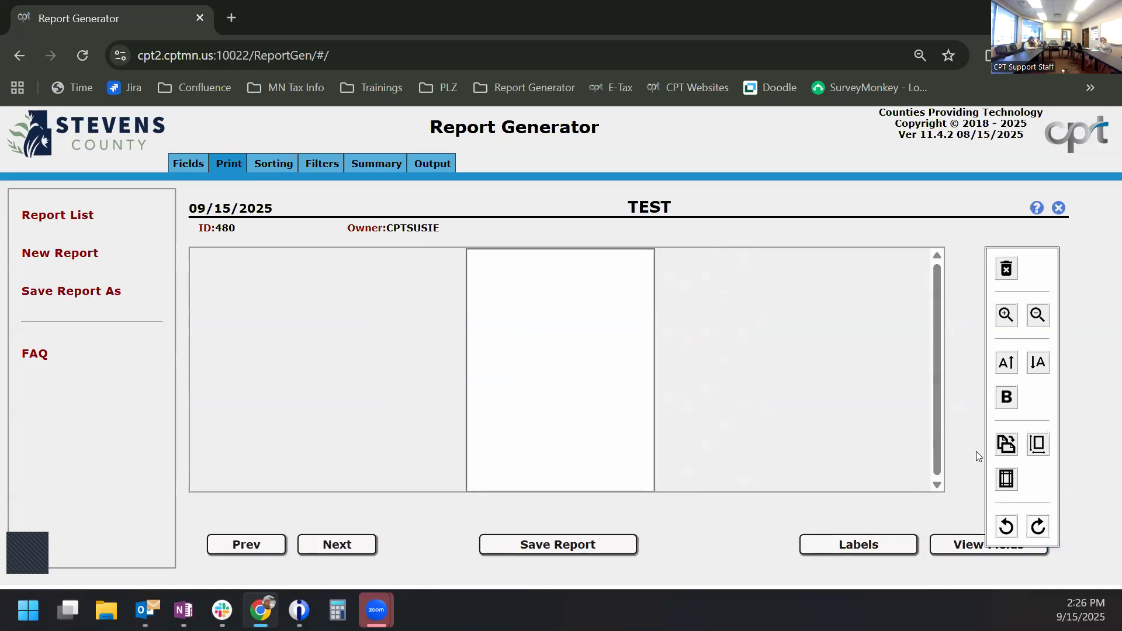
# Step: Try the custom layout page in landscape and return it to portrait
pyautogui.click(1006, 444)
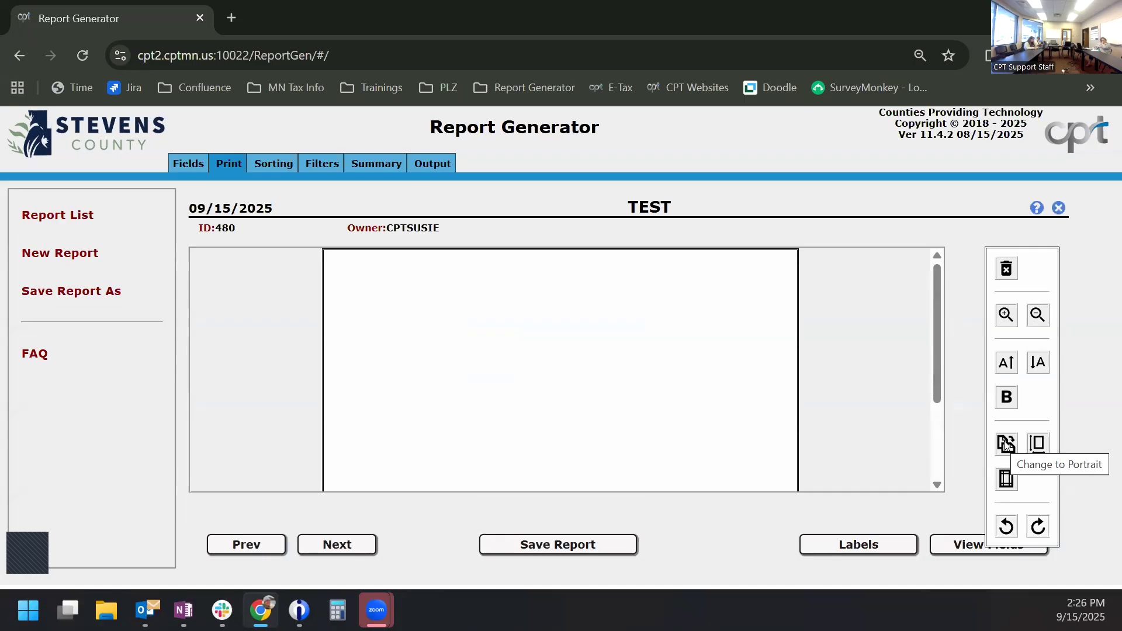
pyautogui.click(1007, 446)
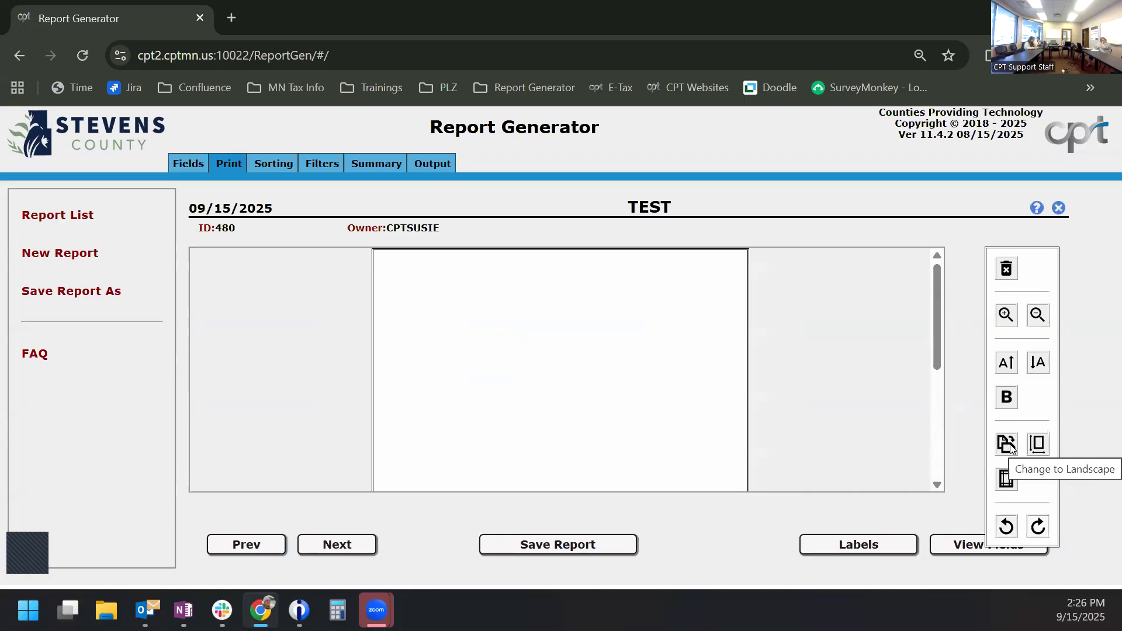
pyautogui.click(1007, 445)
pyautogui.click(1011, 446)
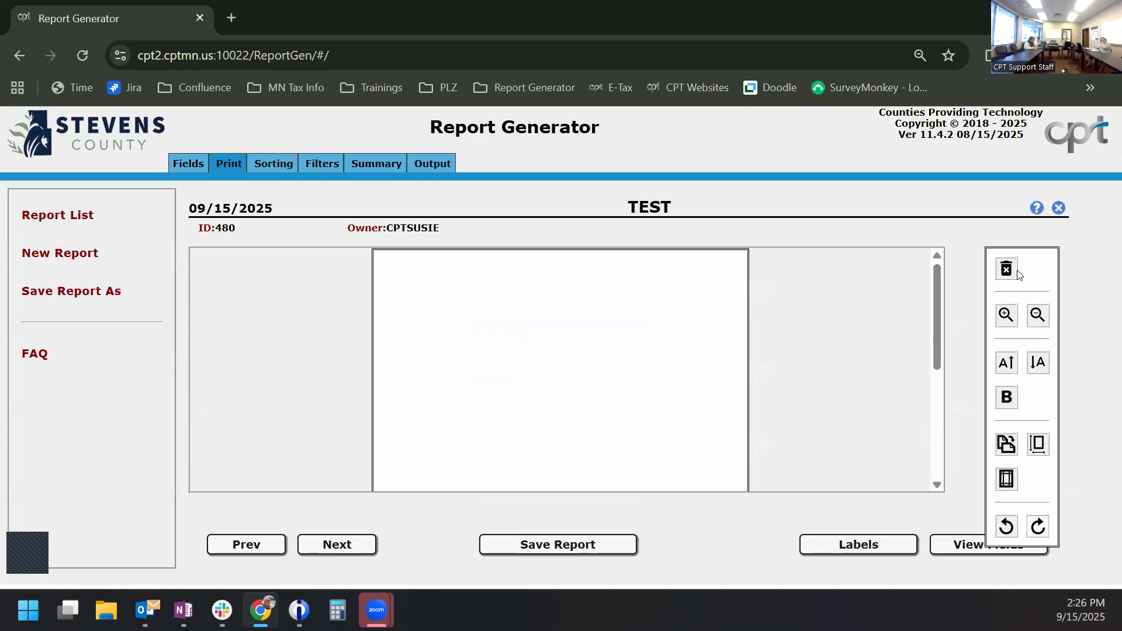
pyautogui.click(1038, 316)
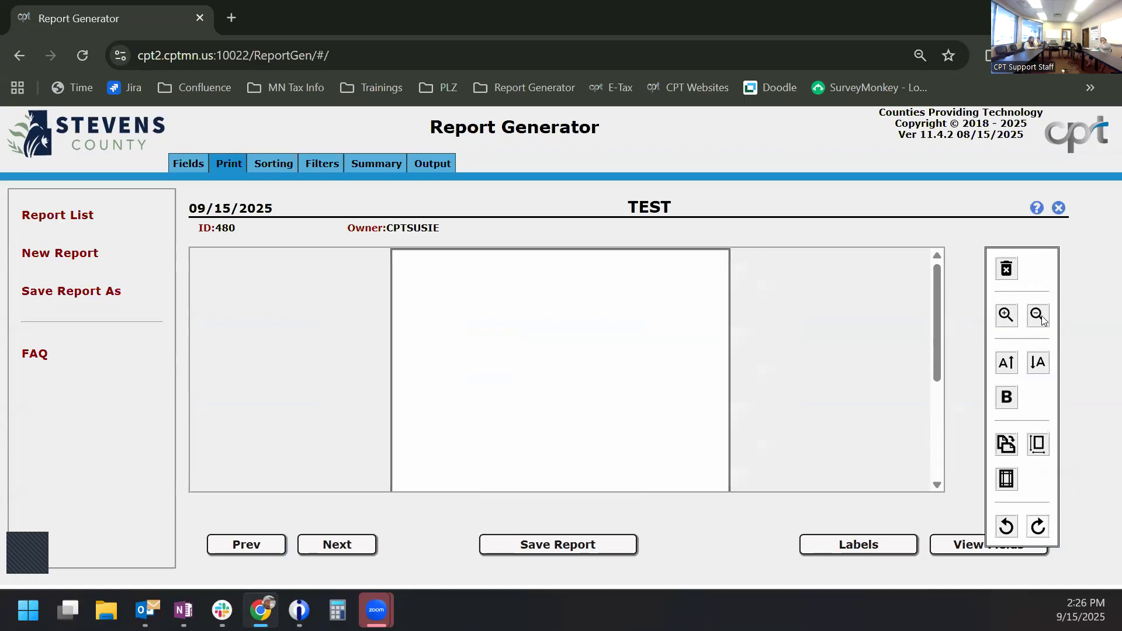
pyautogui.click(1010, 321)
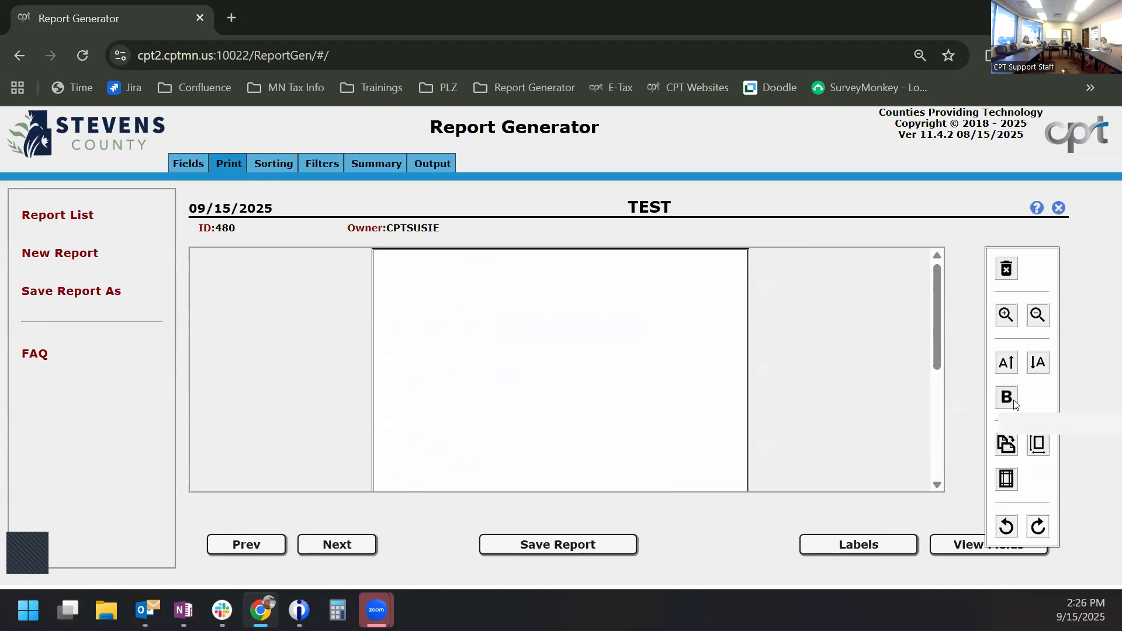
# Step: View the paper size choices and the report's output margins, and return to the Custom Report layout
pyautogui.click(1043, 448)
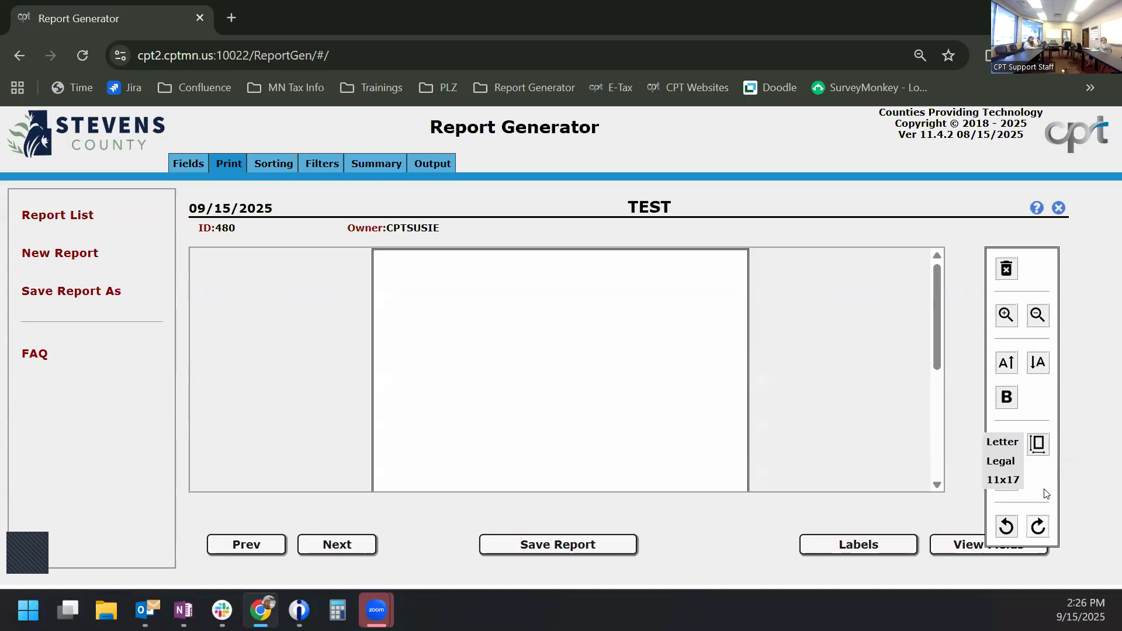
pyautogui.click(1009, 481)
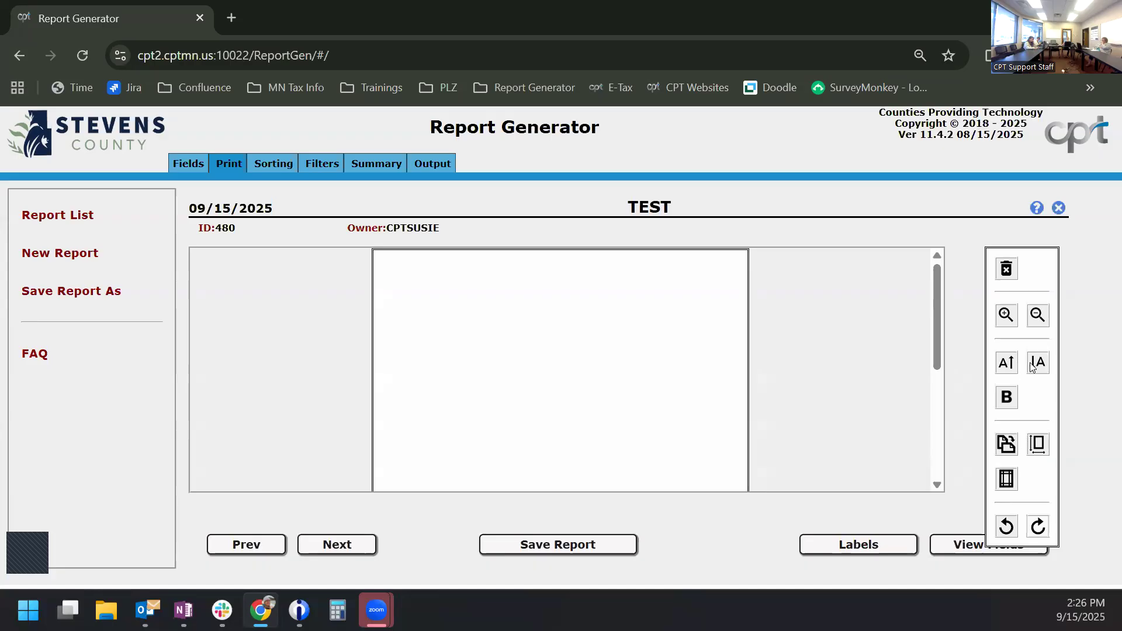
pyautogui.click(427, 169)
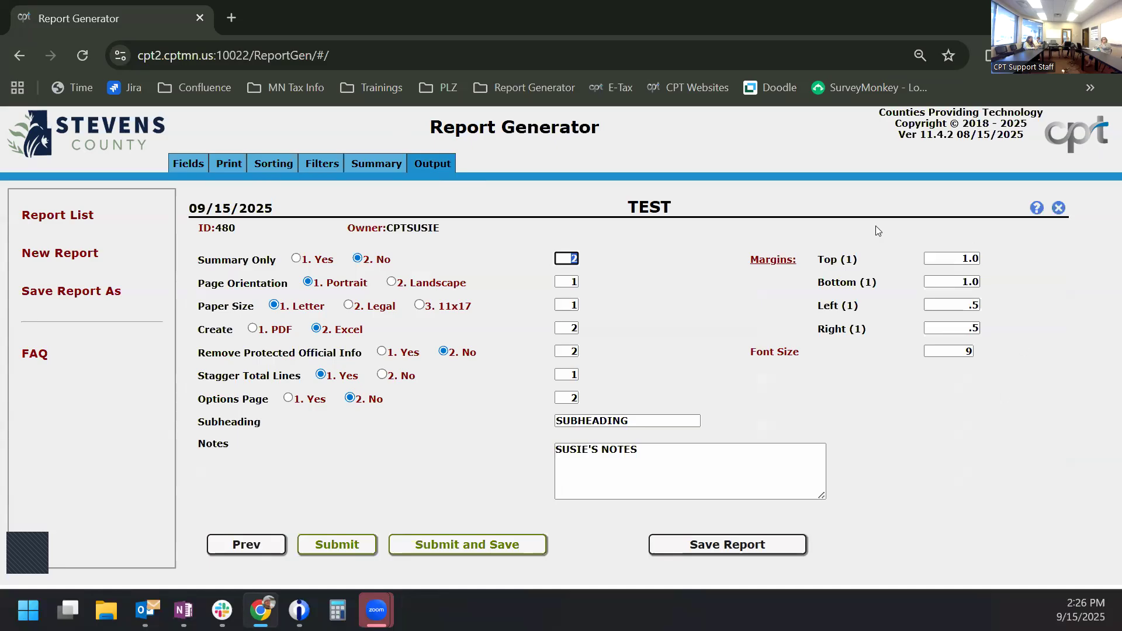
pyautogui.click(222, 164)
pyautogui.click(963, 545)
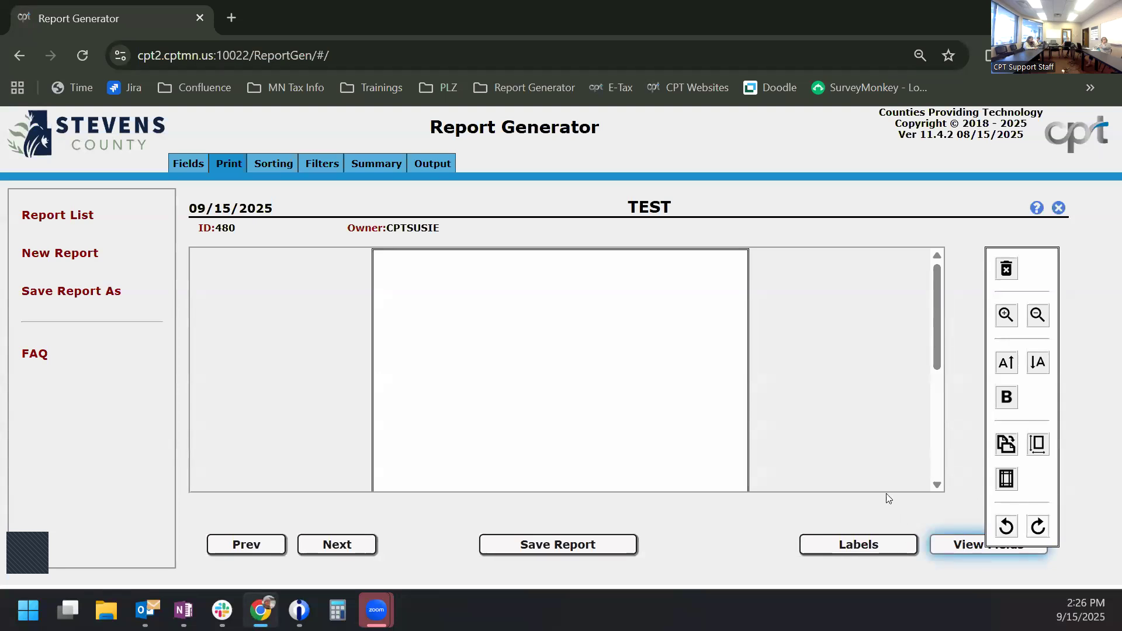
# Step: Insert the text "dear" at the start of a row near the top of the custom layout page
pyautogui.click(1005, 319)
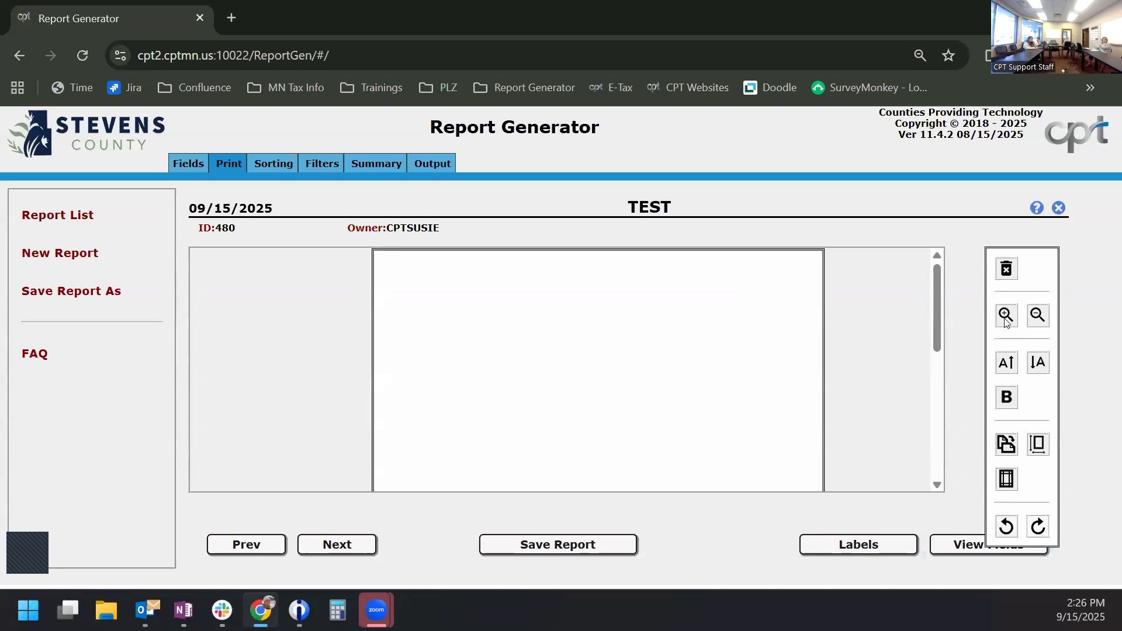
pyautogui.click(1005, 317)
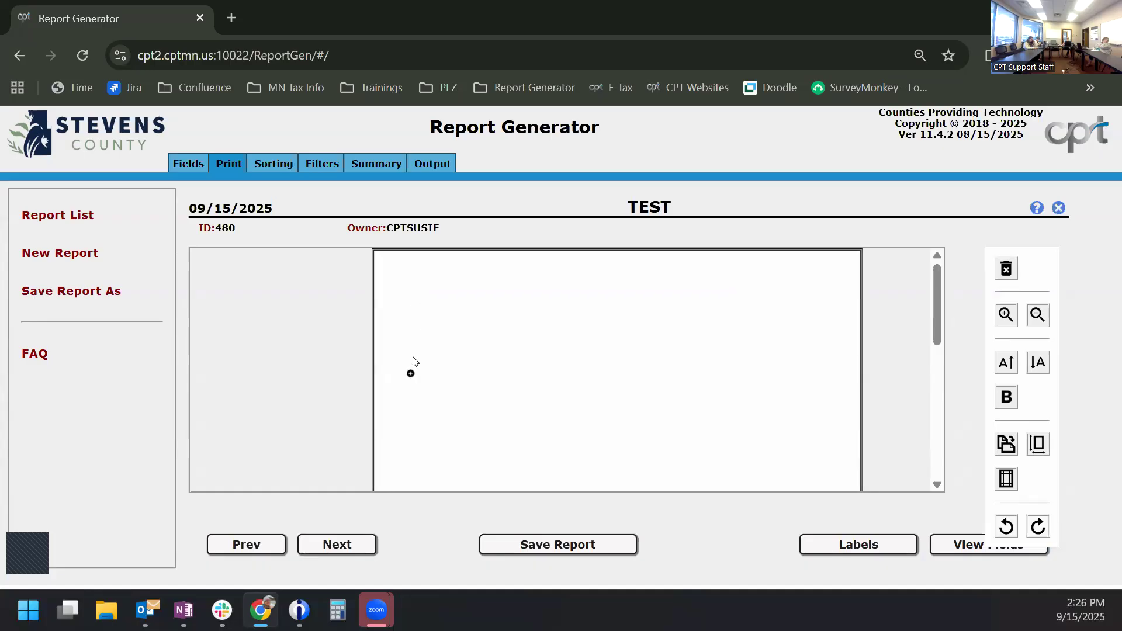
pyautogui.rightClick(411, 303)
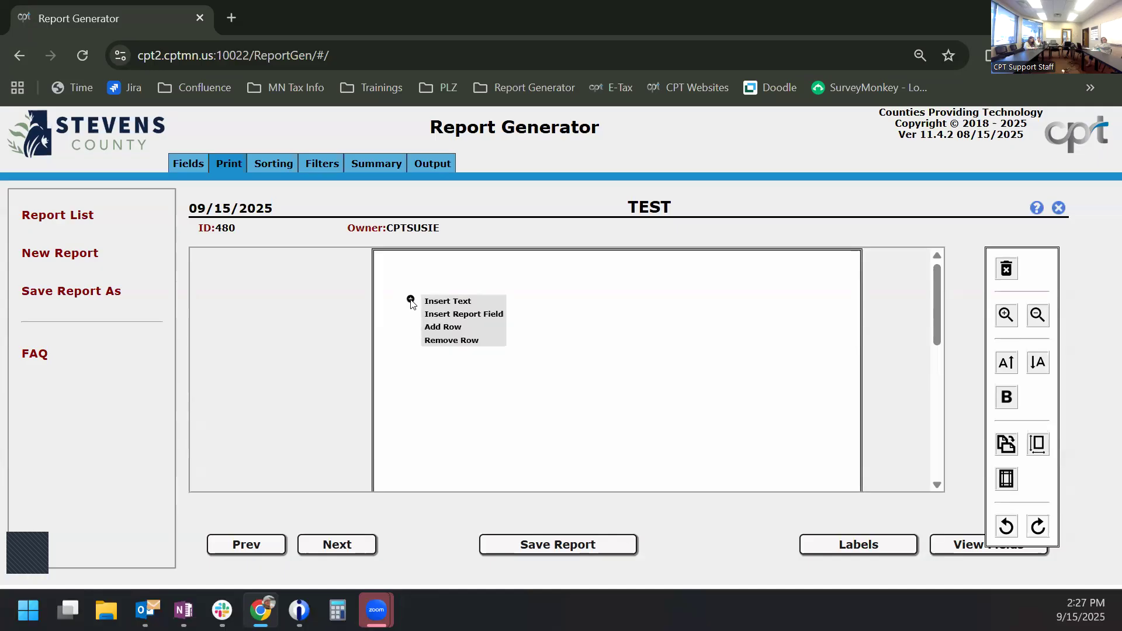
pyautogui.click(456, 302)
pyautogui.write('dear')
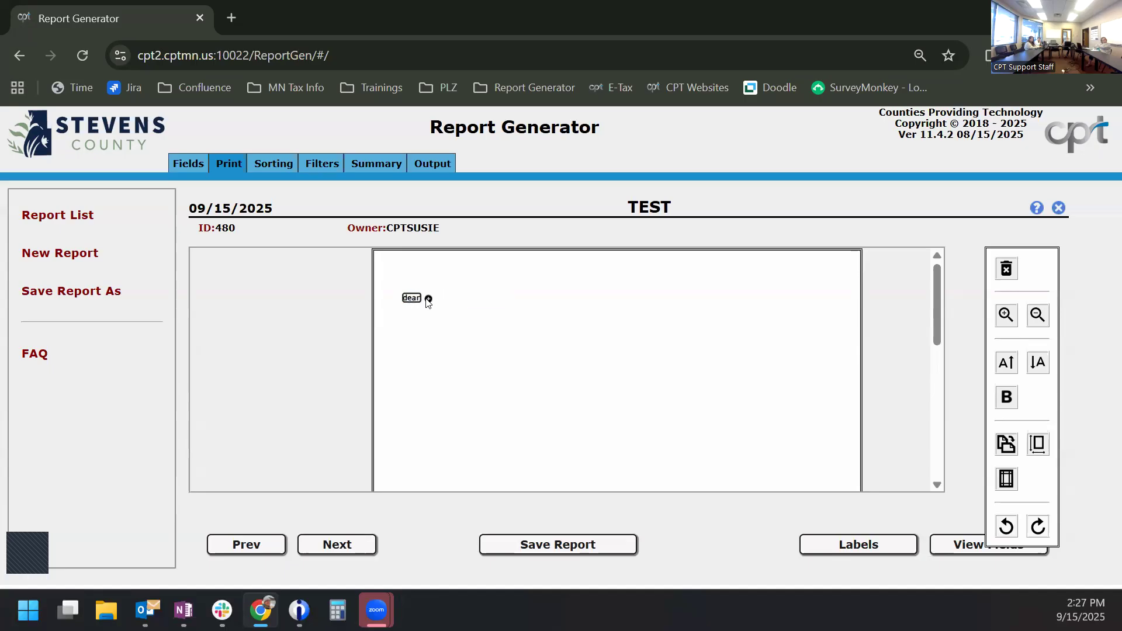
# Step: Insert the TAXPAYER NAME REVERSED report field after "dear", followed by the text "hello"
pyautogui.click(428, 299)
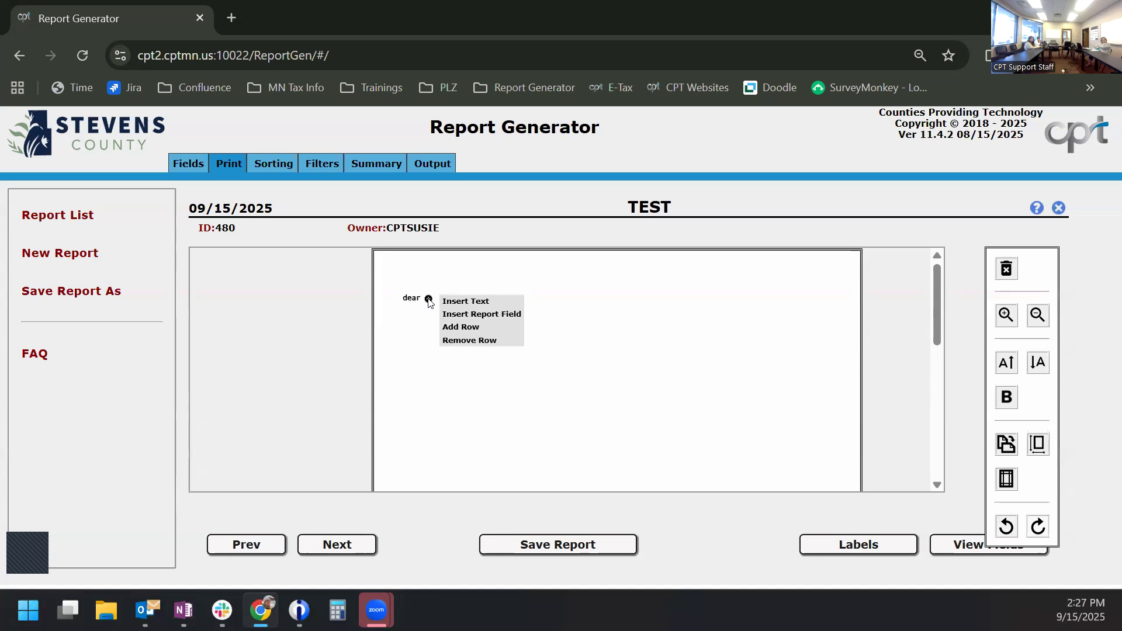
pyautogui.click(457, 316)
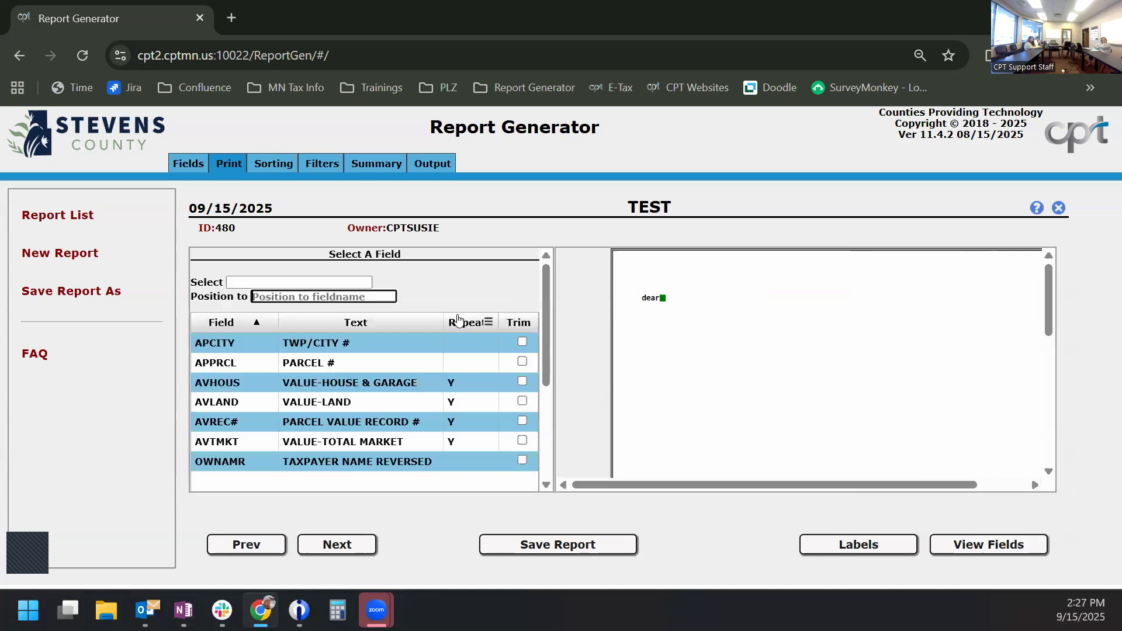
pyautogui.click(332, 459)
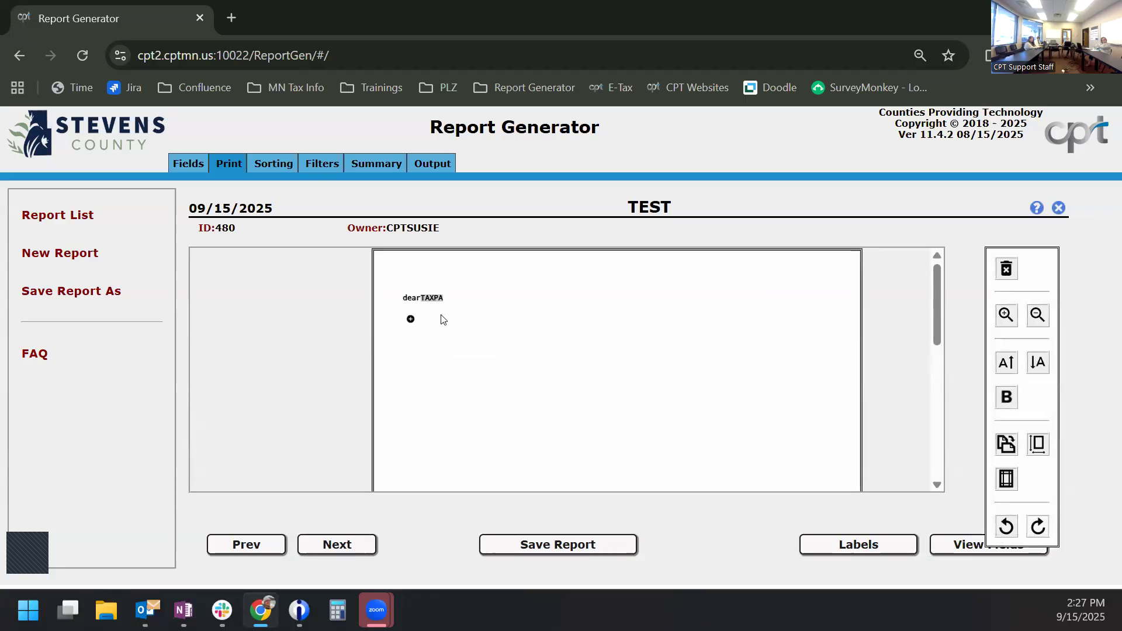
pyautogui.click(451, 300)
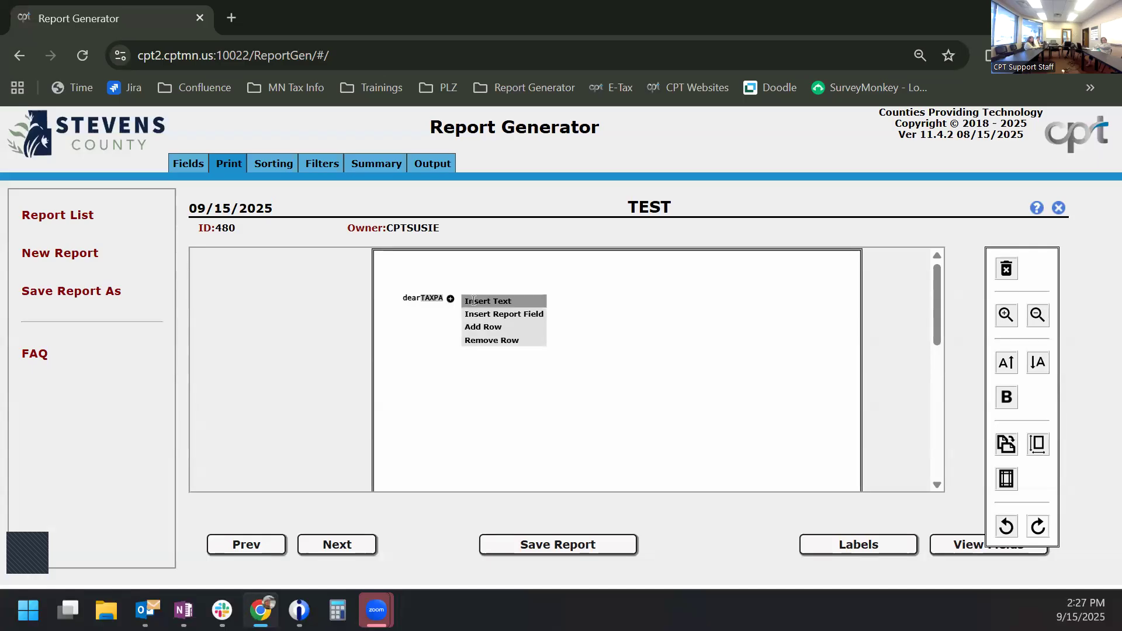
pyautogui.click(474, 302)
pyautogui.write('hello')
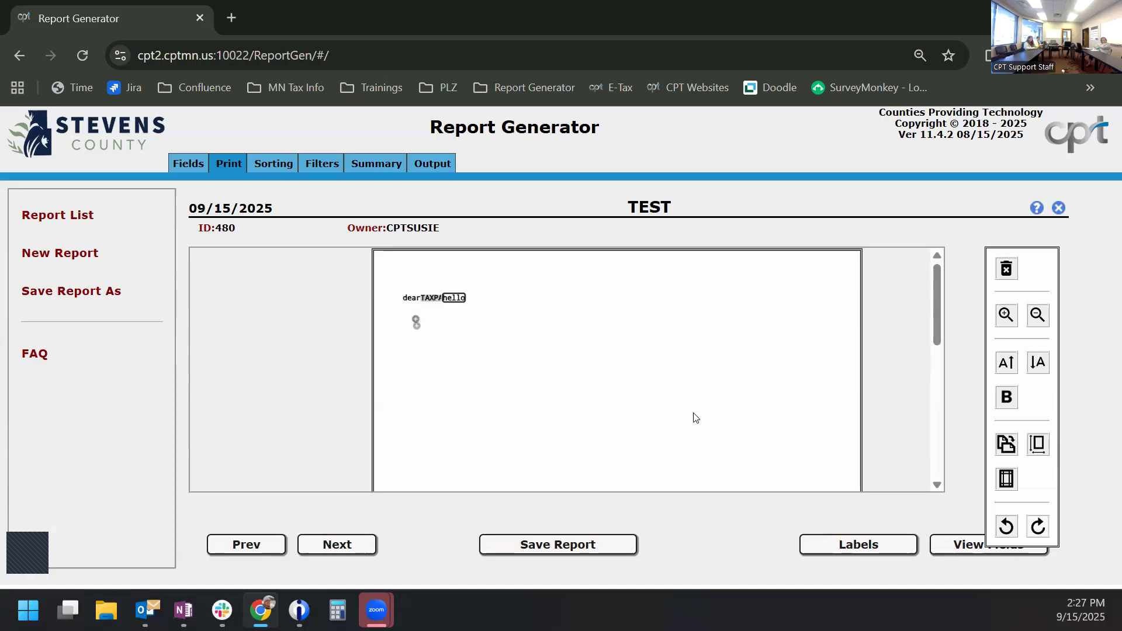
# Step: Set the print width of the OWNAMR taxpayer name field to 35 and return to the Custom Report layout
pyautogui.click(956, 545)
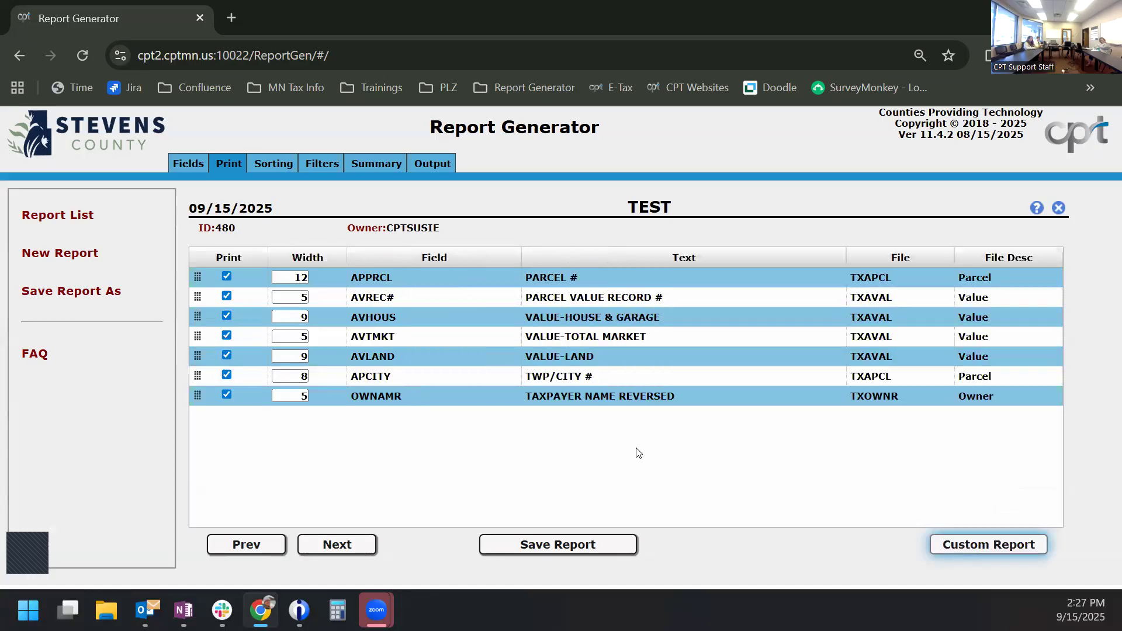
pyautogui.click(283, 396)
pyautogui.write('35')
pyautogui.click(822, 466)
pyautogui.click(962, 546)
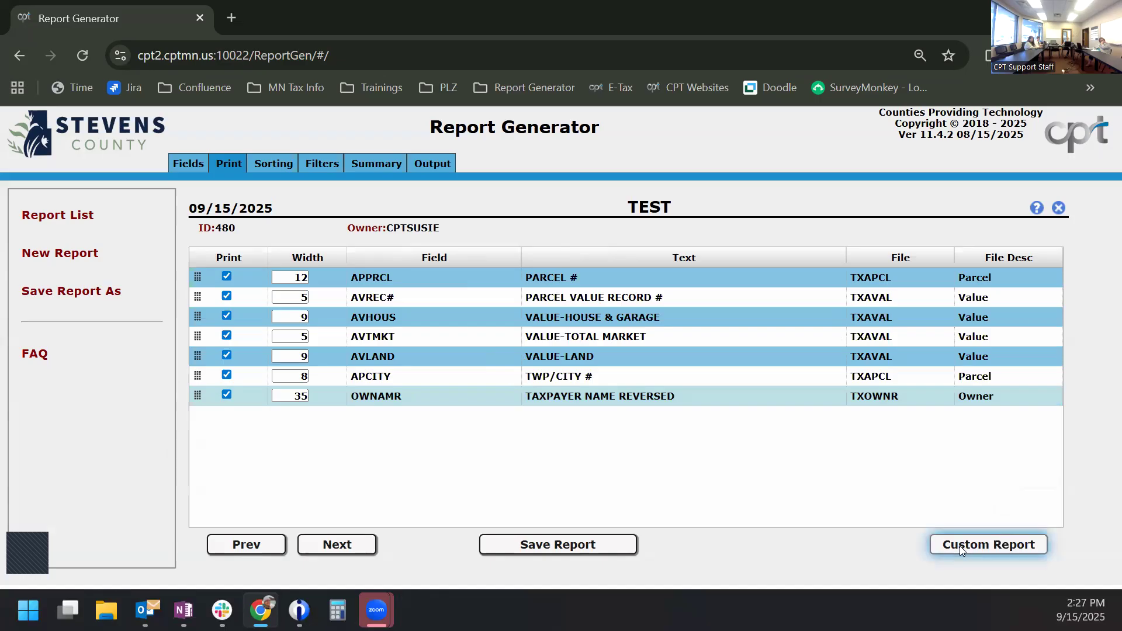
# Step: Insert the PARCEL # report field in a row of its own below the greeting line
pyautogui.moveTo(403, 285)
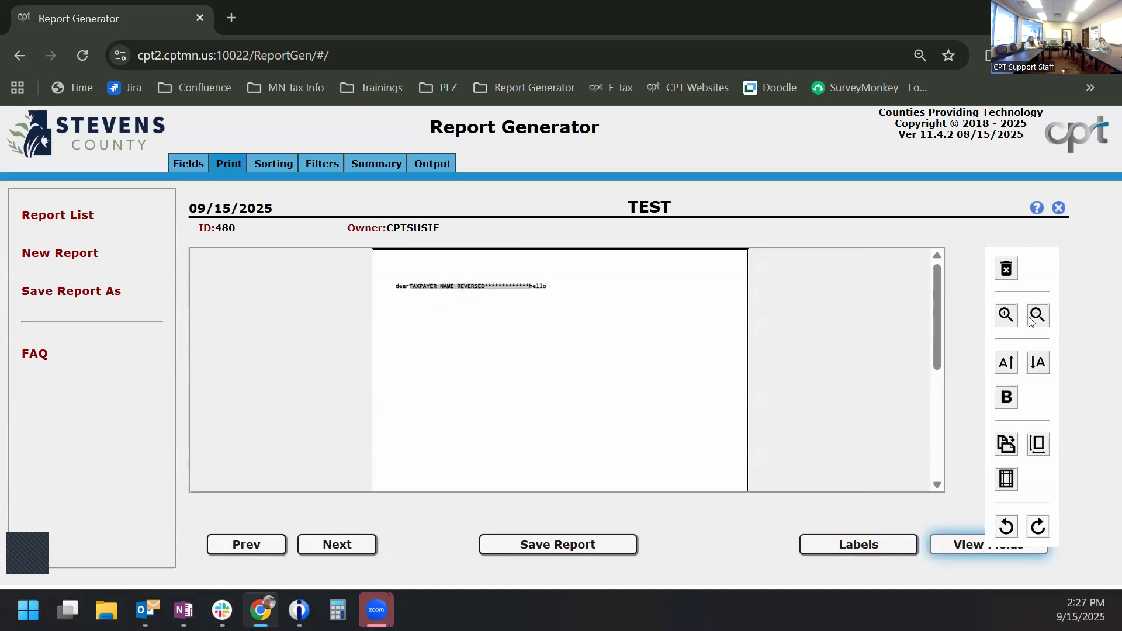
pyautogui.click(1006, 316)
pyautogui.moveTo(376, 305)
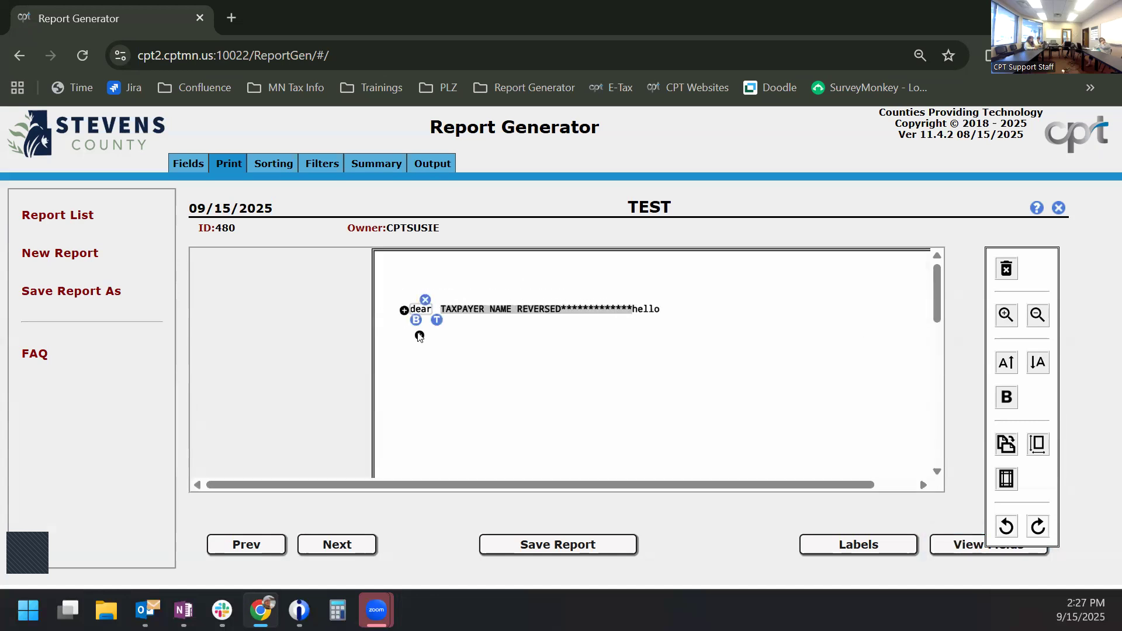
pyautogui.click(420, 337)
pyautogui.click(455, 353)
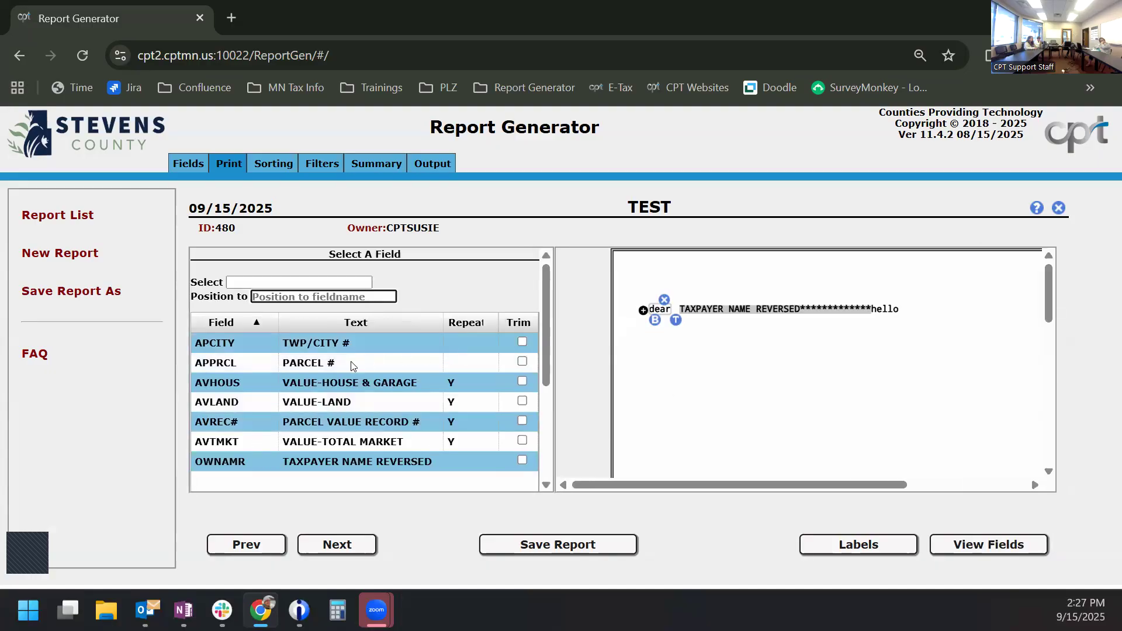
pyautogui.click(351, 366)
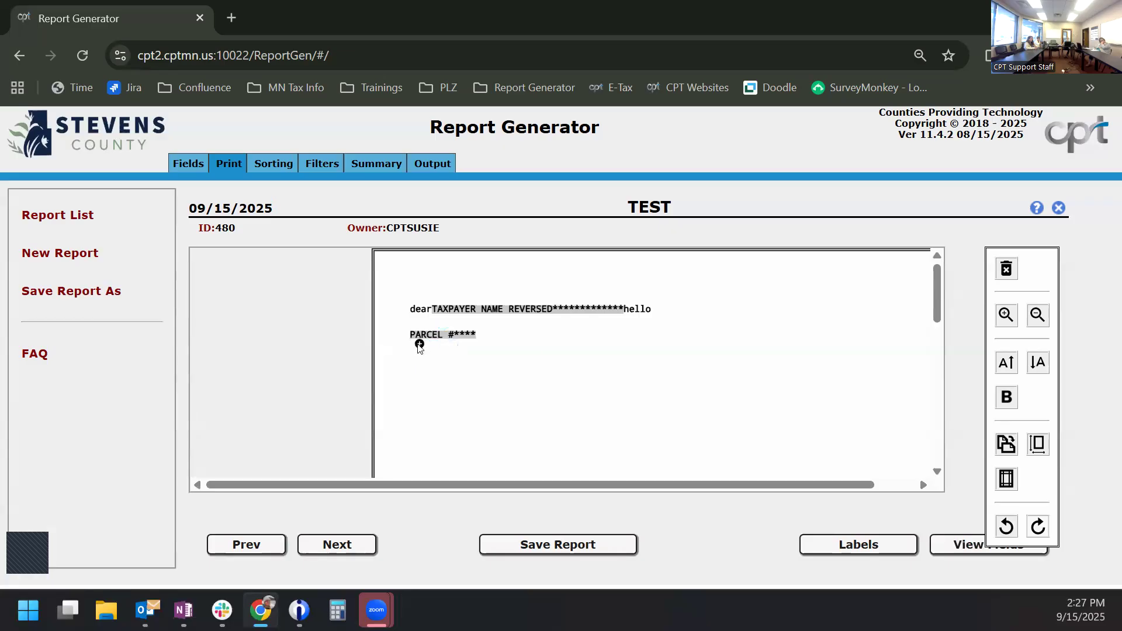
# Step: Insert the VALUE-TOTAL MARKET field directly below the parcel row with 2 repeating lines, showing both details and totals
pyautogui.click(419, 344)
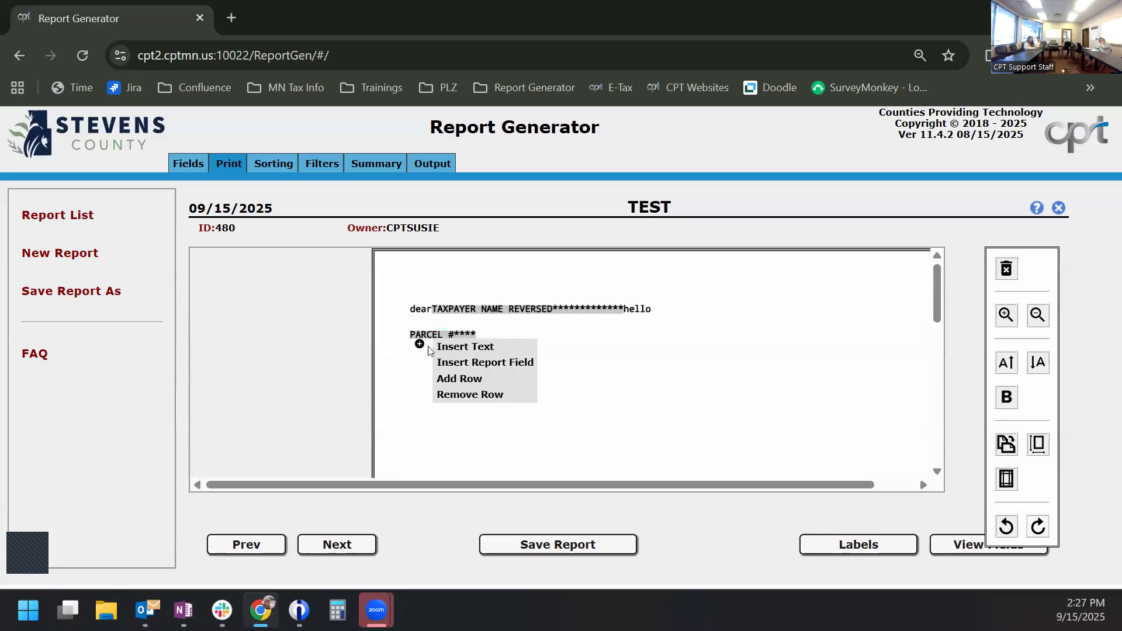
pyautogui.click(457, 362)
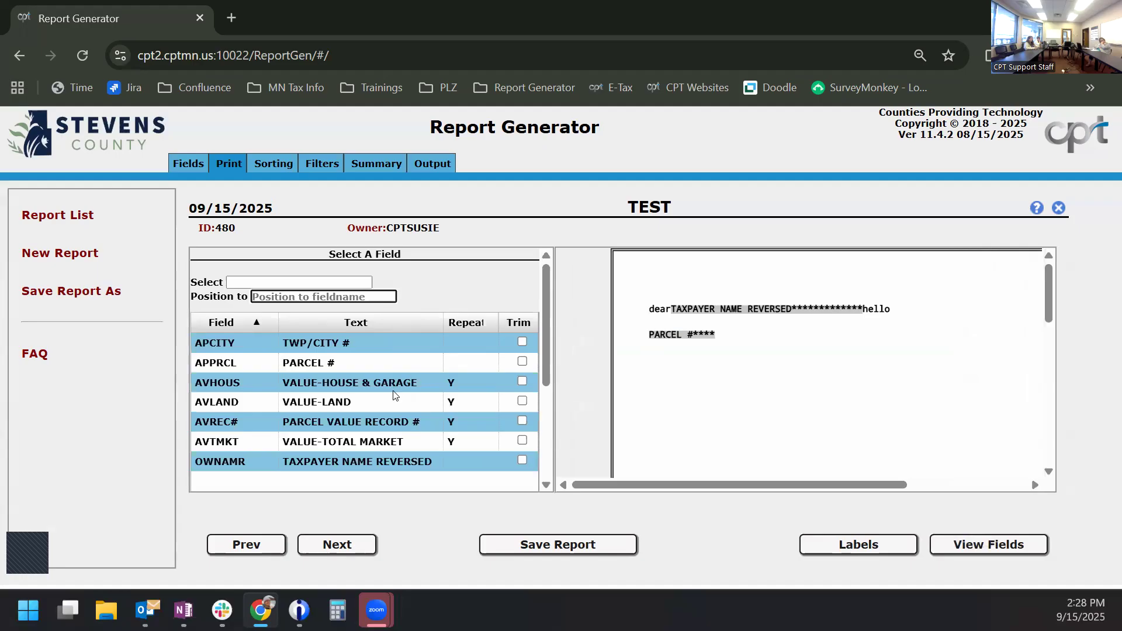
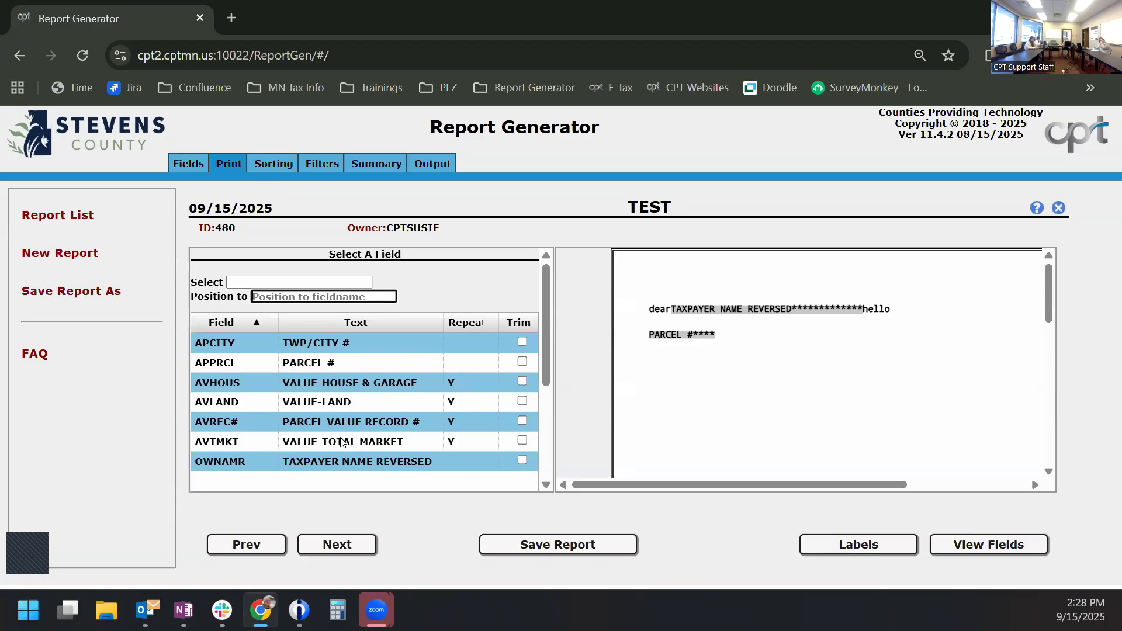
pyautogui.click(342, 441)
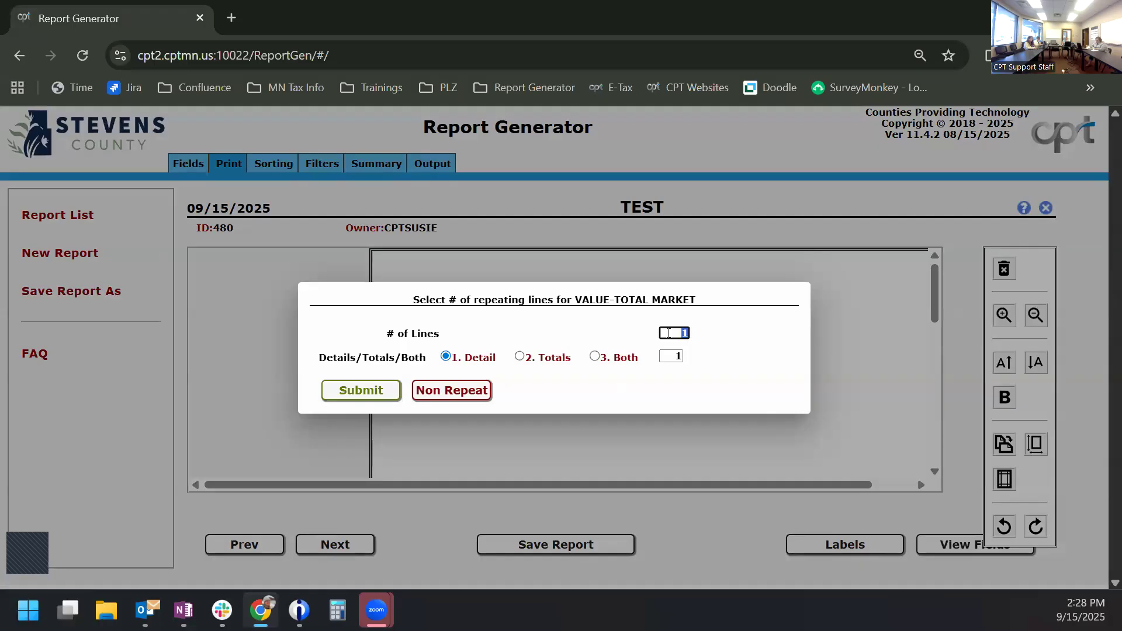
pyautogui.write('2')
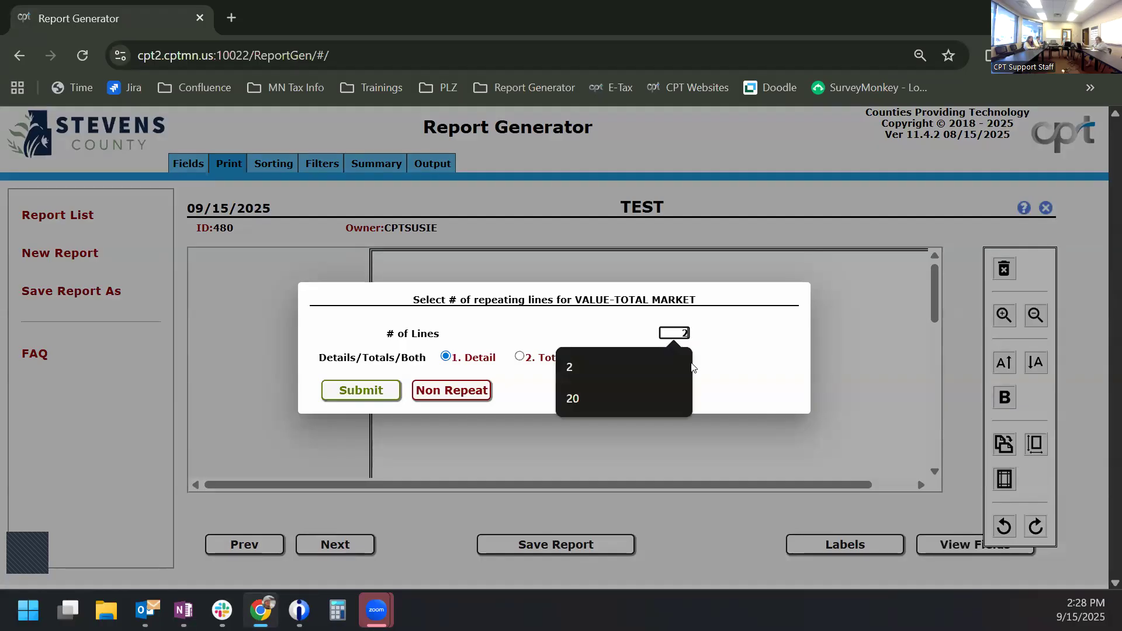
pyautogui.click(534, 390)
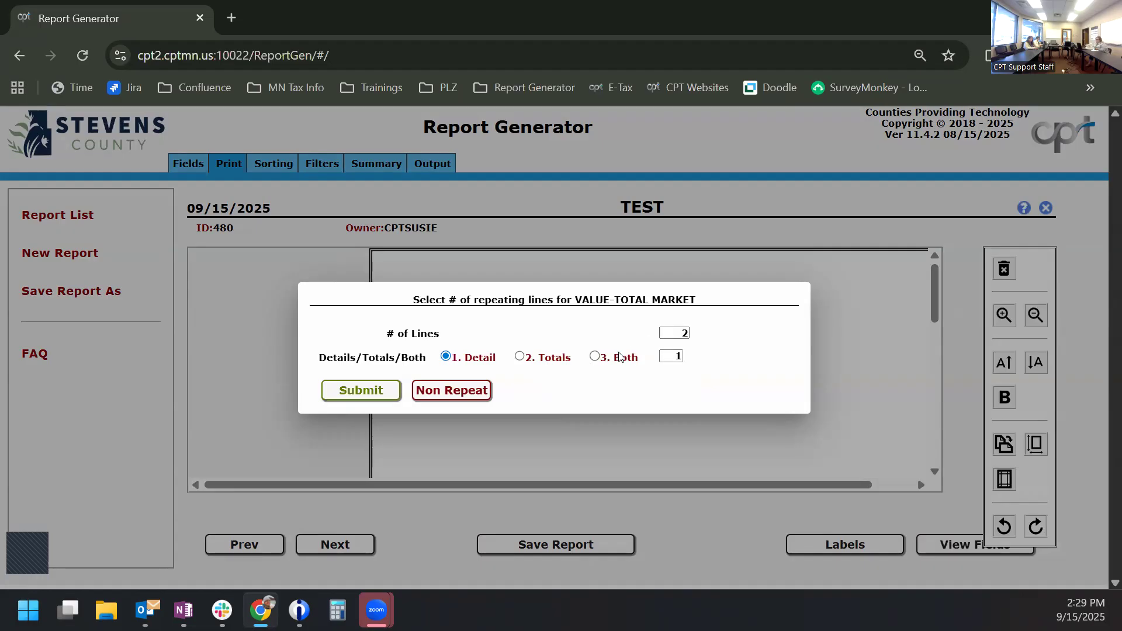
pyautogui.click(595, 357)
pyautogui.click(359, 391)
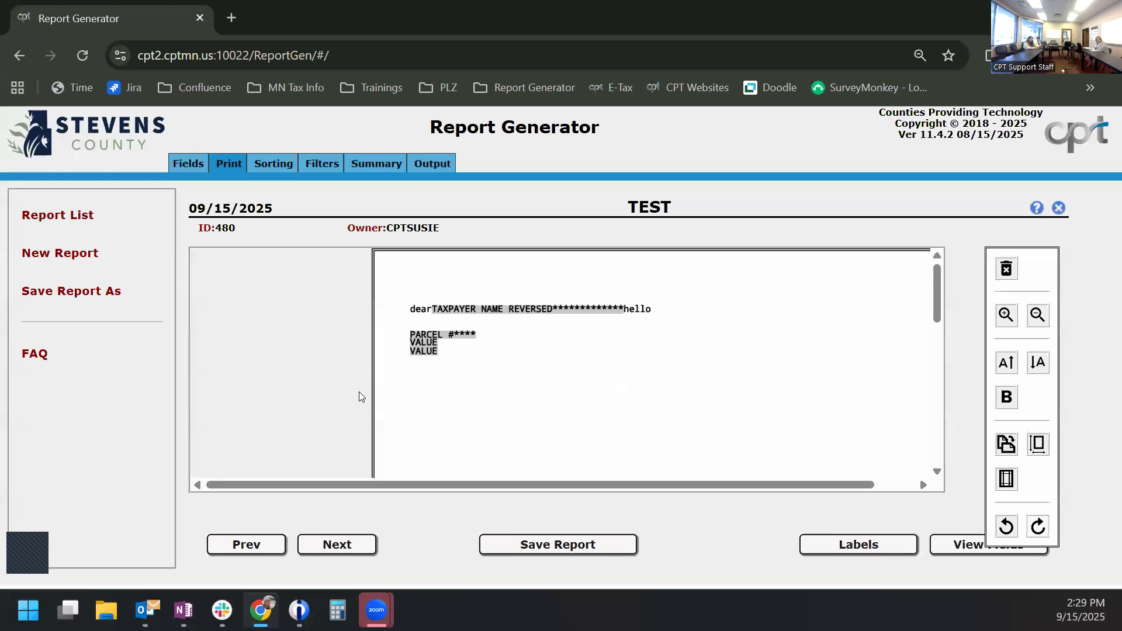
# Step: Add a row after the PARCEL # row and remove the PARCEL # row
pyautogui.moveTo(426, 341)
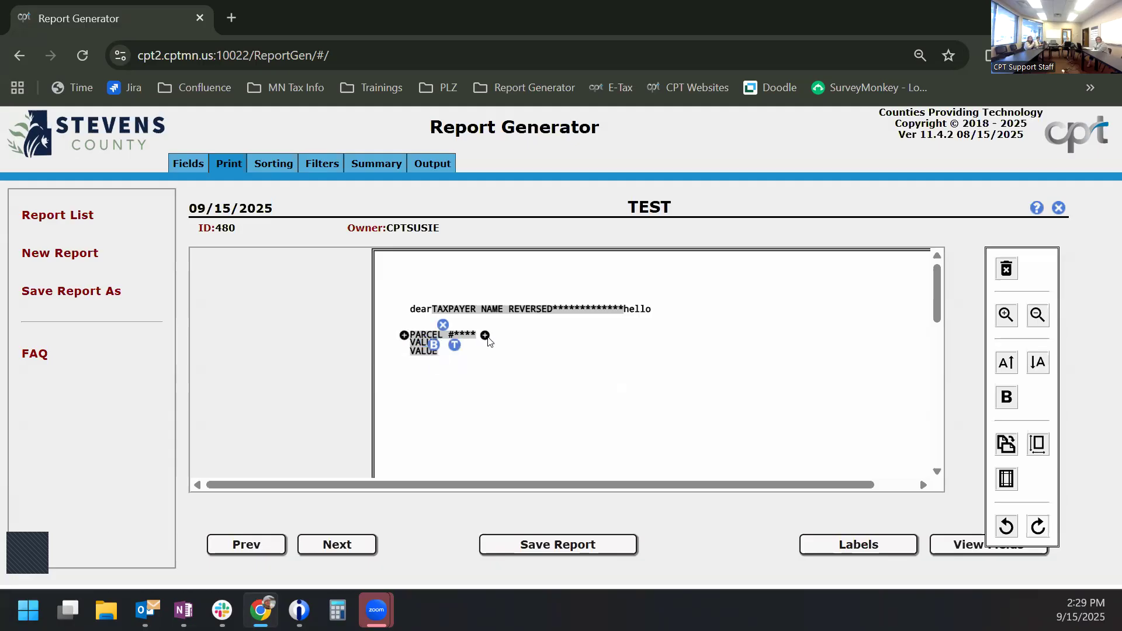
pyautogui.click(487, 337)
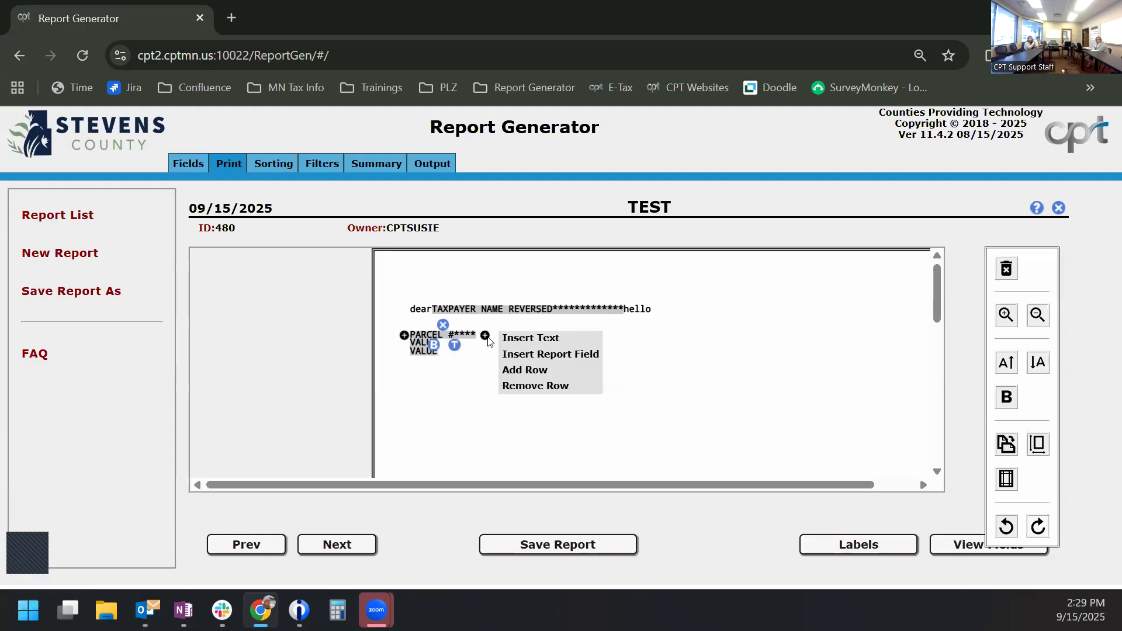
pyautogui.click(519, 370)
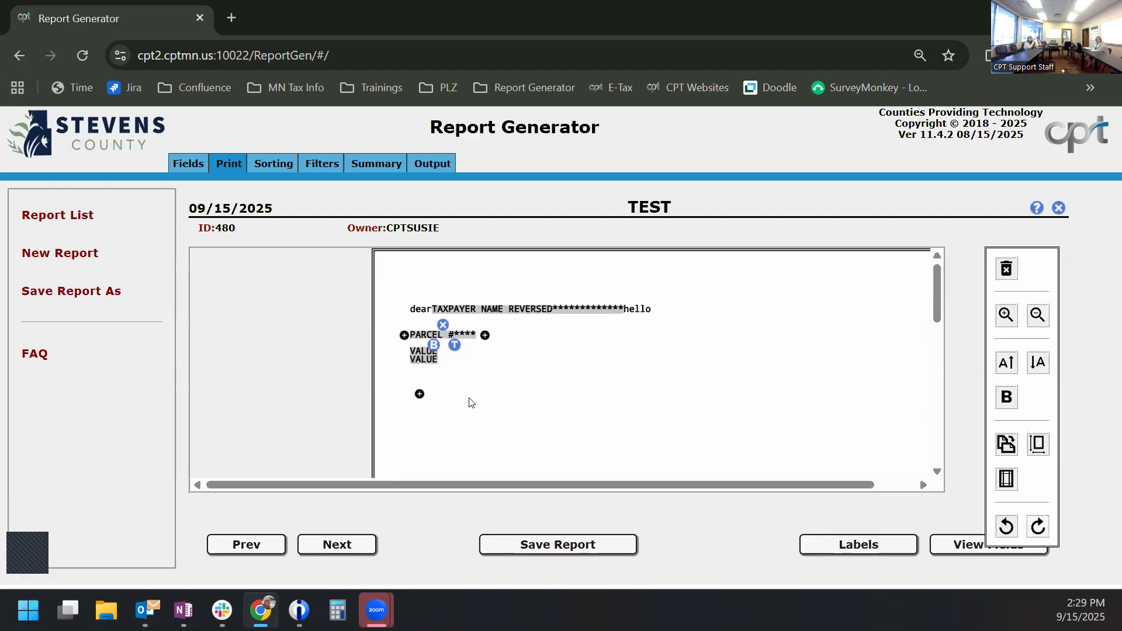
pyautogui.click(404, 336)
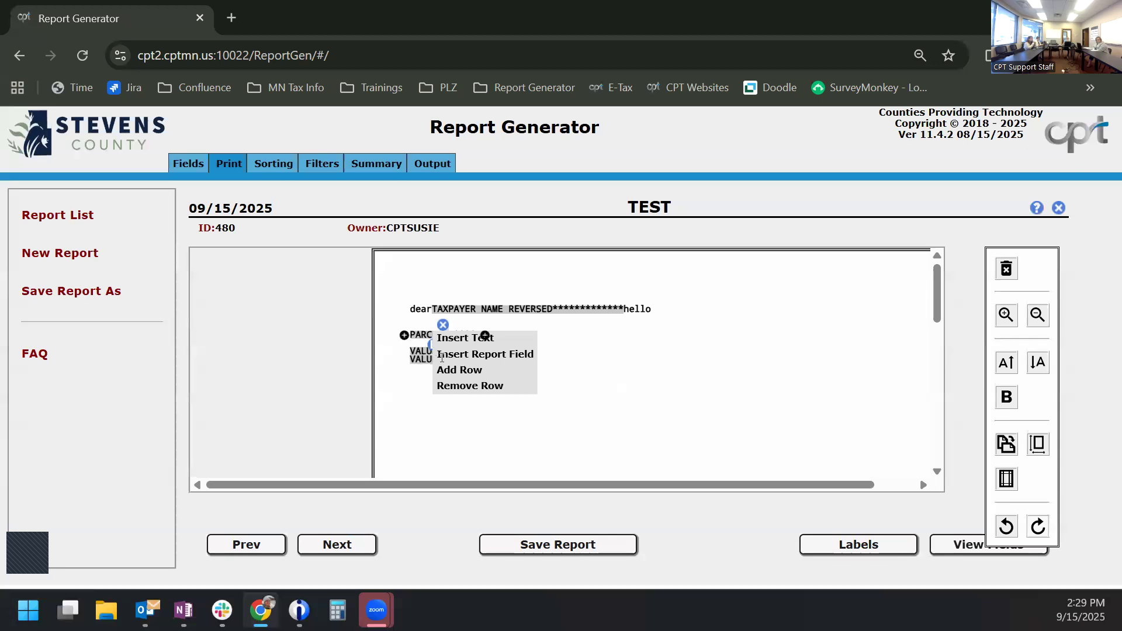
pyautogui.click(455, 384)
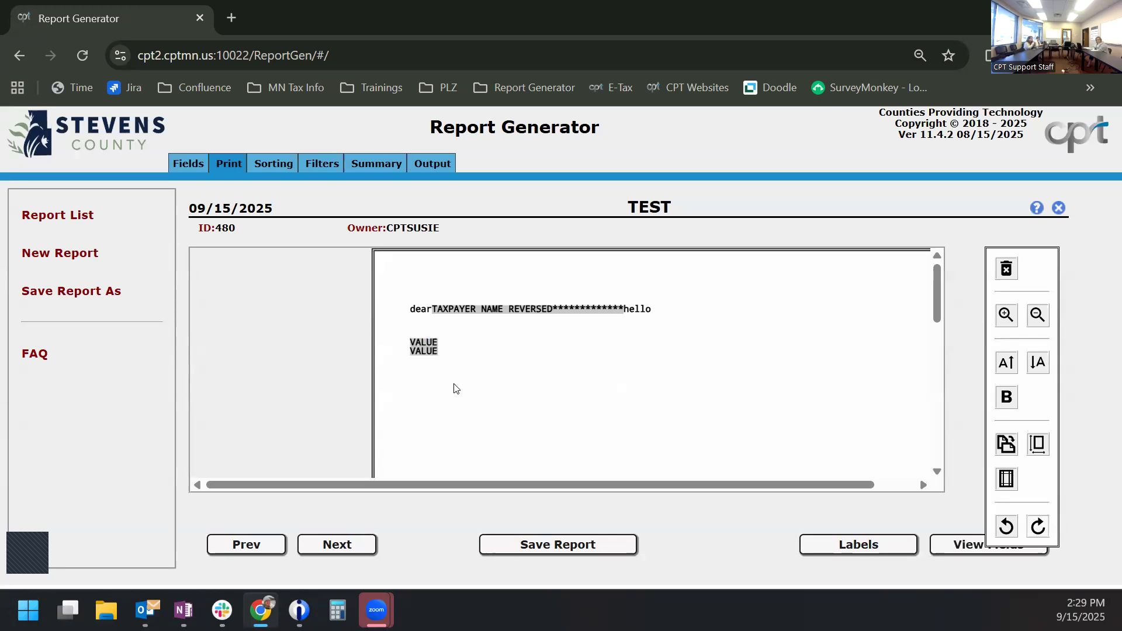
pyautogui.click(419, 328)
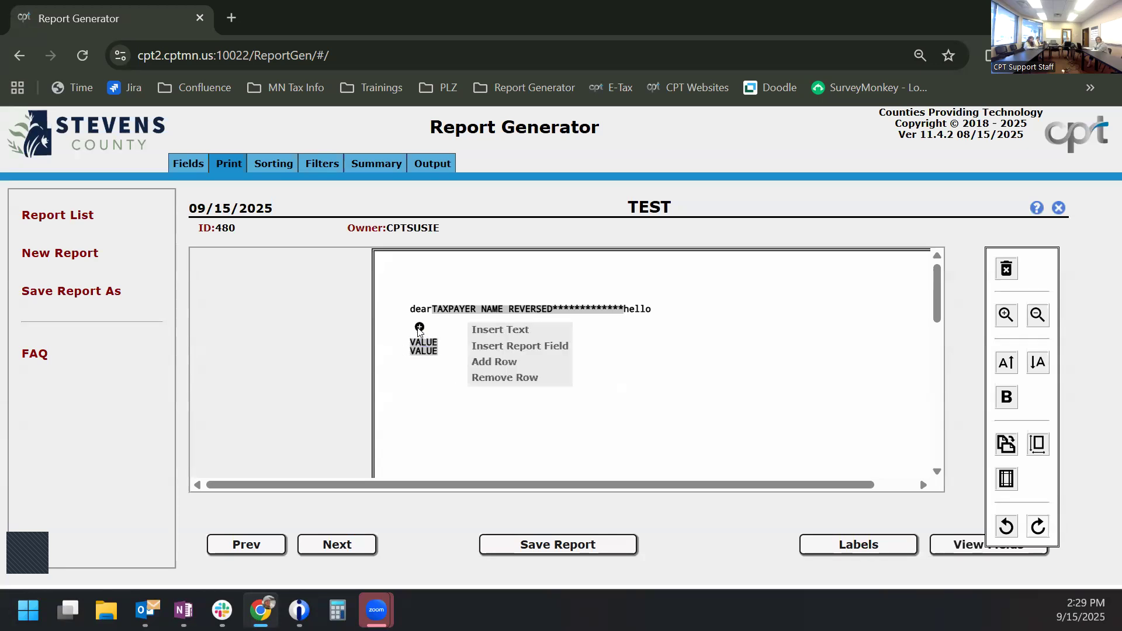
pyautogui.click(459, 344)
pyautogui.click(357, 343)
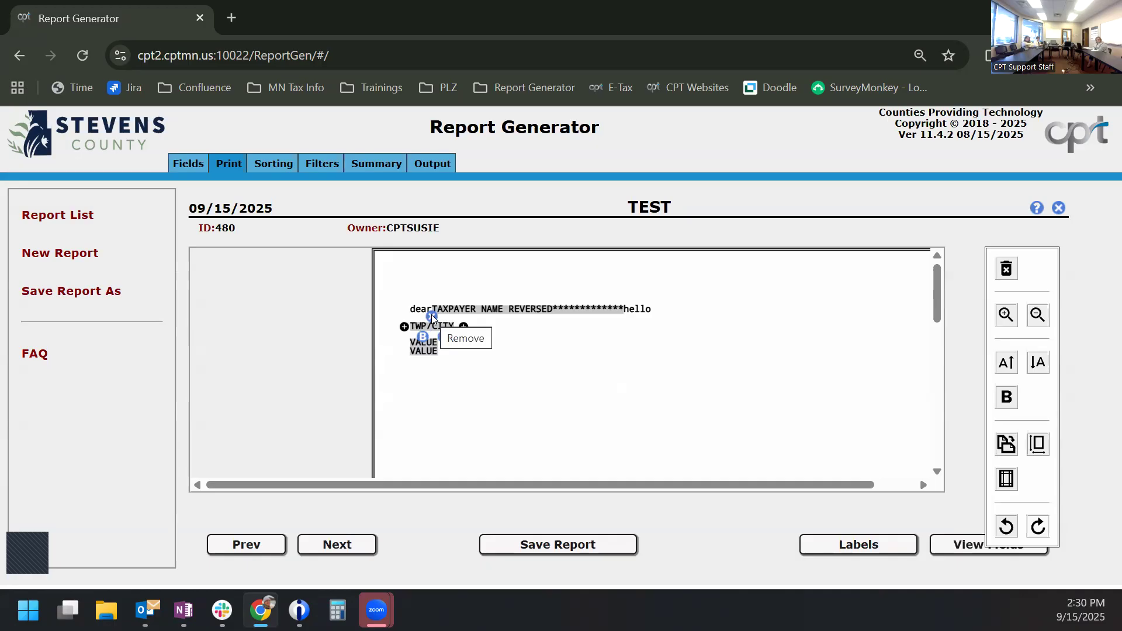
pyautogui.click(432, 316)
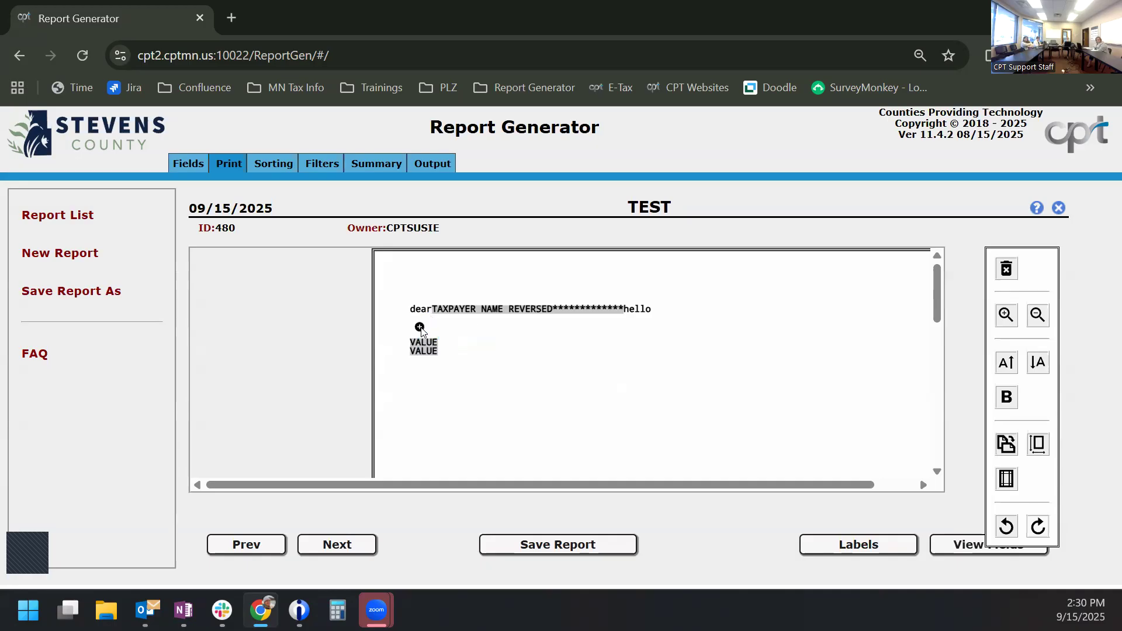
# Step: Insert the PARCEL # report field in the empty row between the greeting line and the value lines
pyautogui.click(419, 327)
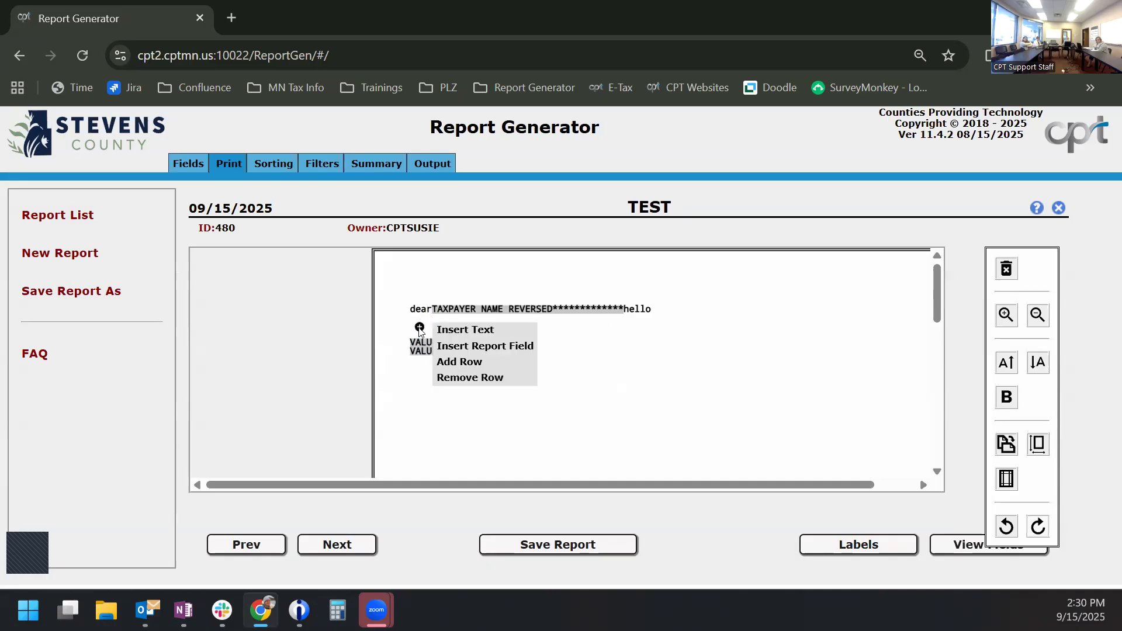
pyautogui.click(468, 343)
pyautogui.click(381, 363)
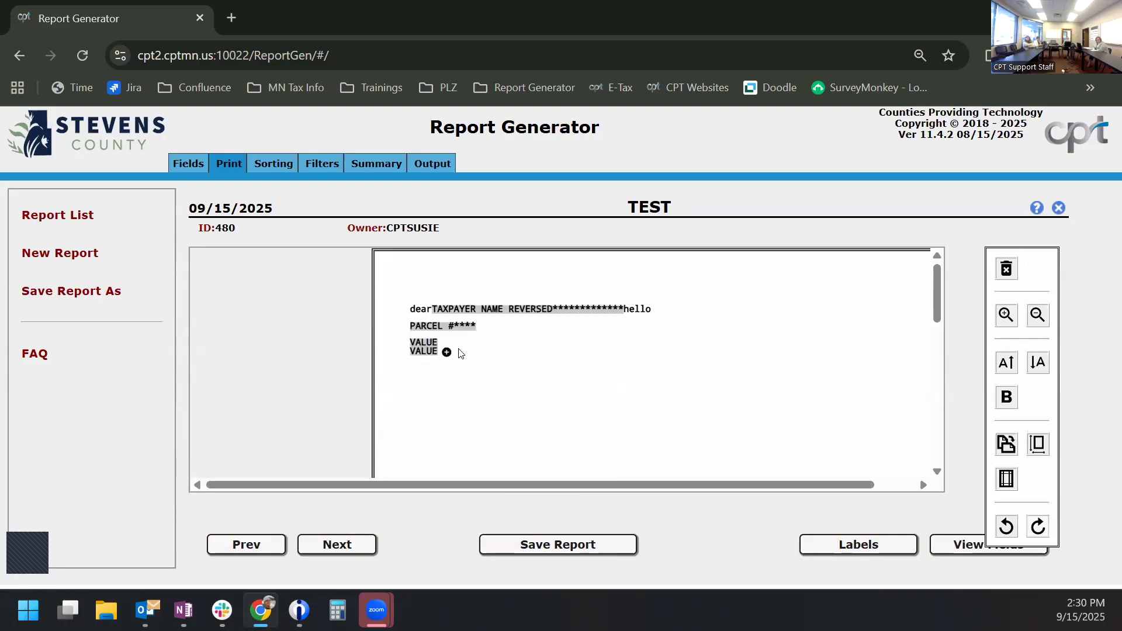
# Step: Extend the greeting line's "hello" text to "hello to you"
pyautogui.moveTo(655, 313)
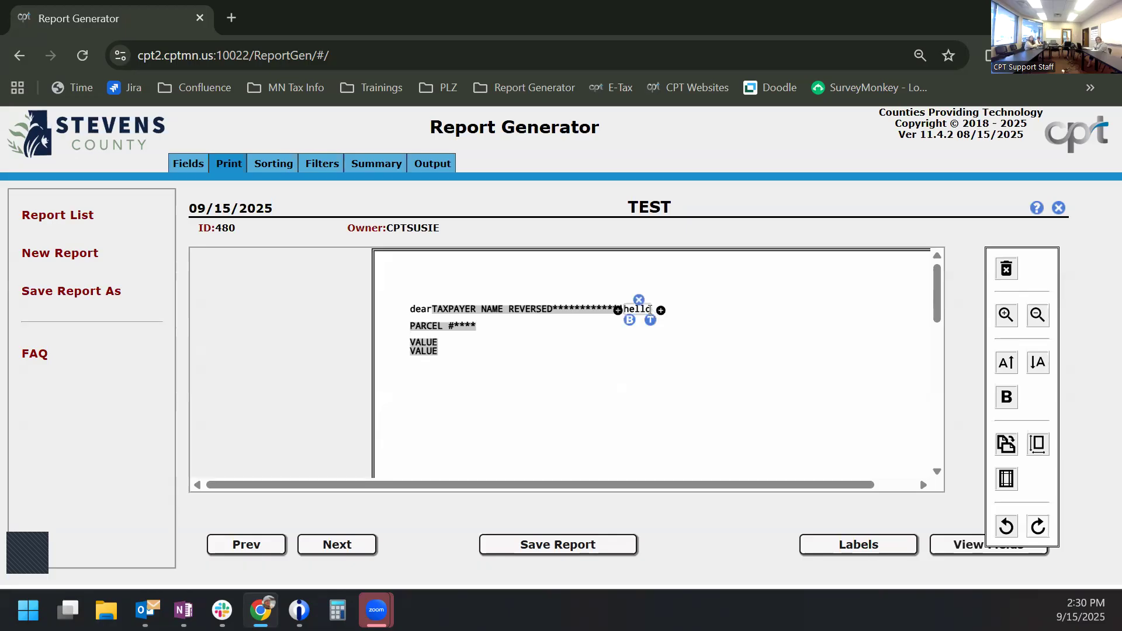
pyautogui.write('to you')
pyautogui.click(675, 357)
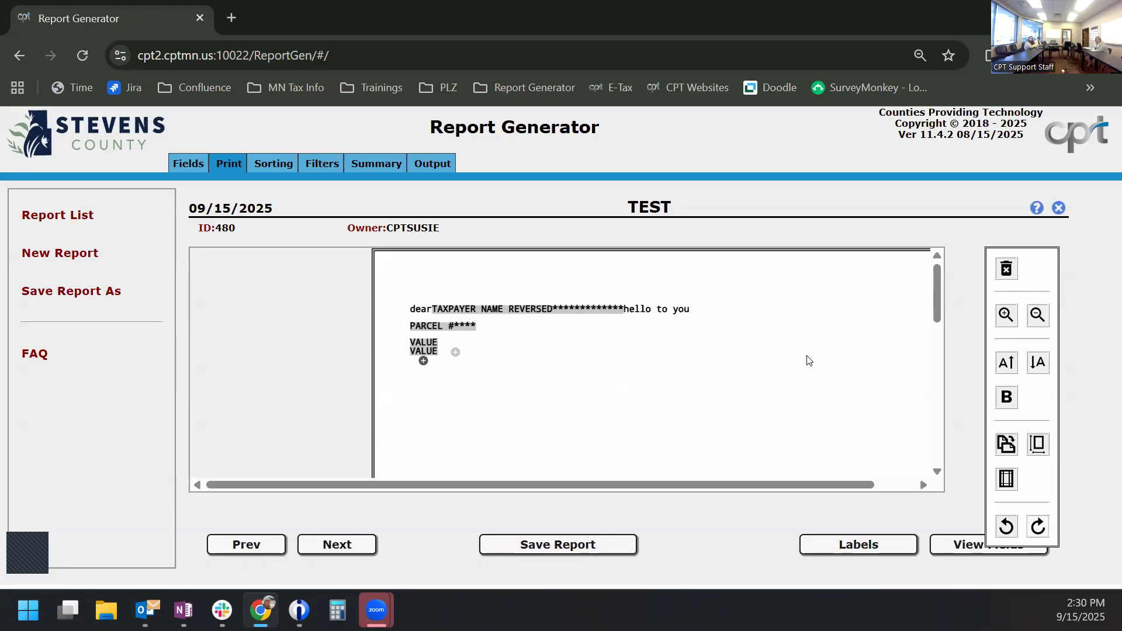
# Step: Enlarge the font of the whole custom layout and reduce it again slightly
pyautogui.click(1005, 365)
pyautogui.click(1006, 365)
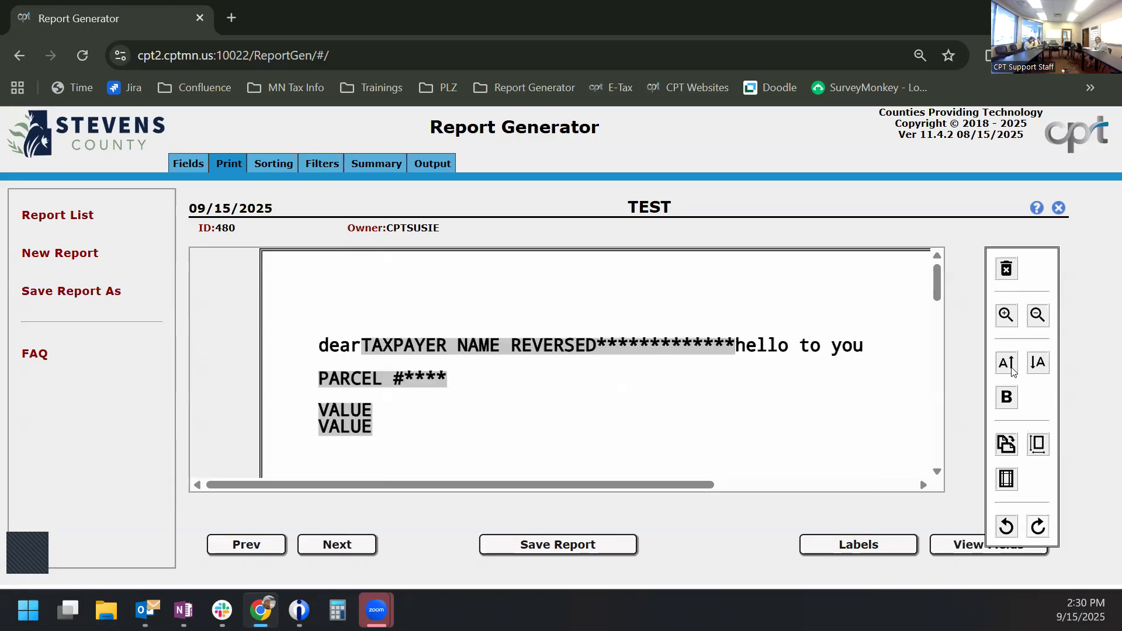
pyautogui.click(1040, 371)
pyautogui.click(1040, 371)
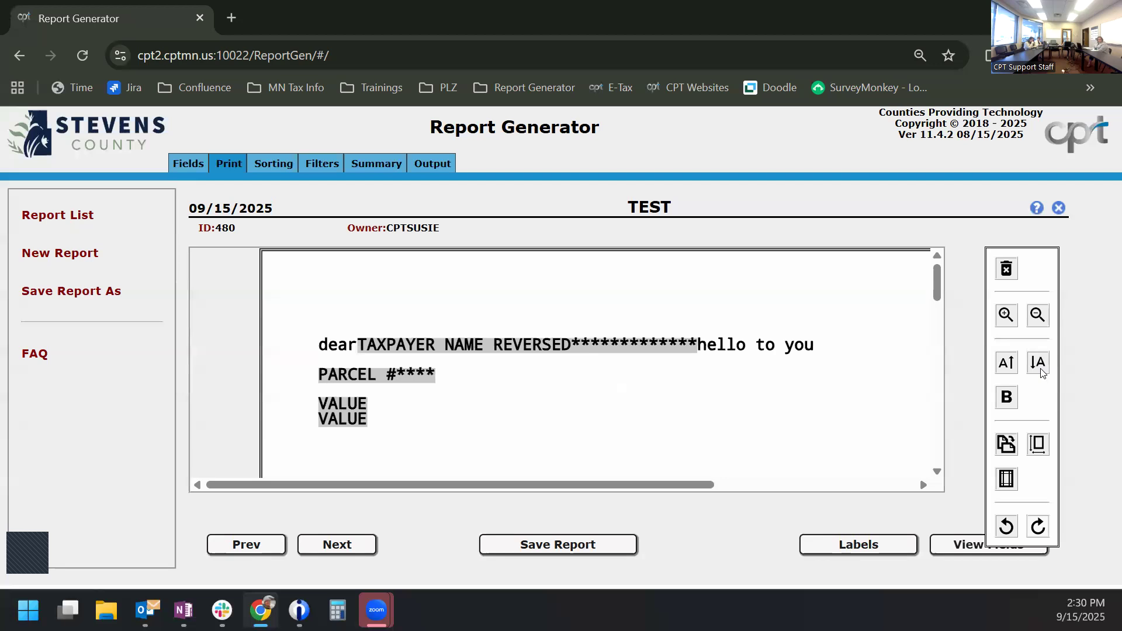
# Step: Make the PARCEL # field in the custom layout bold
pyautogui.moveTo(372, 376)
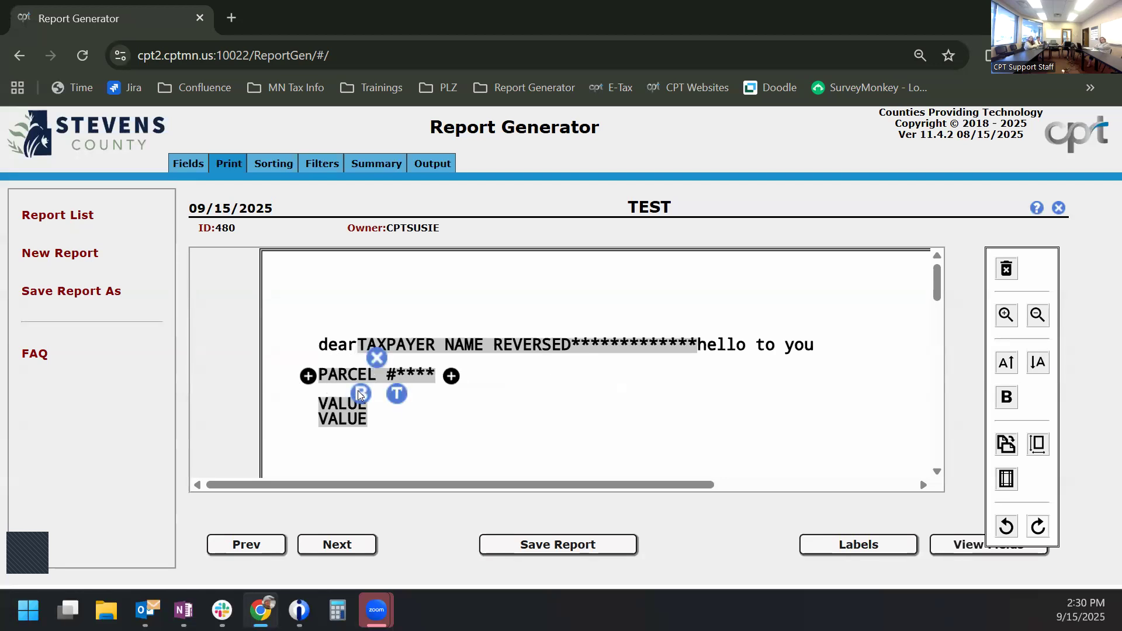
pyautogui.click(359, 393)
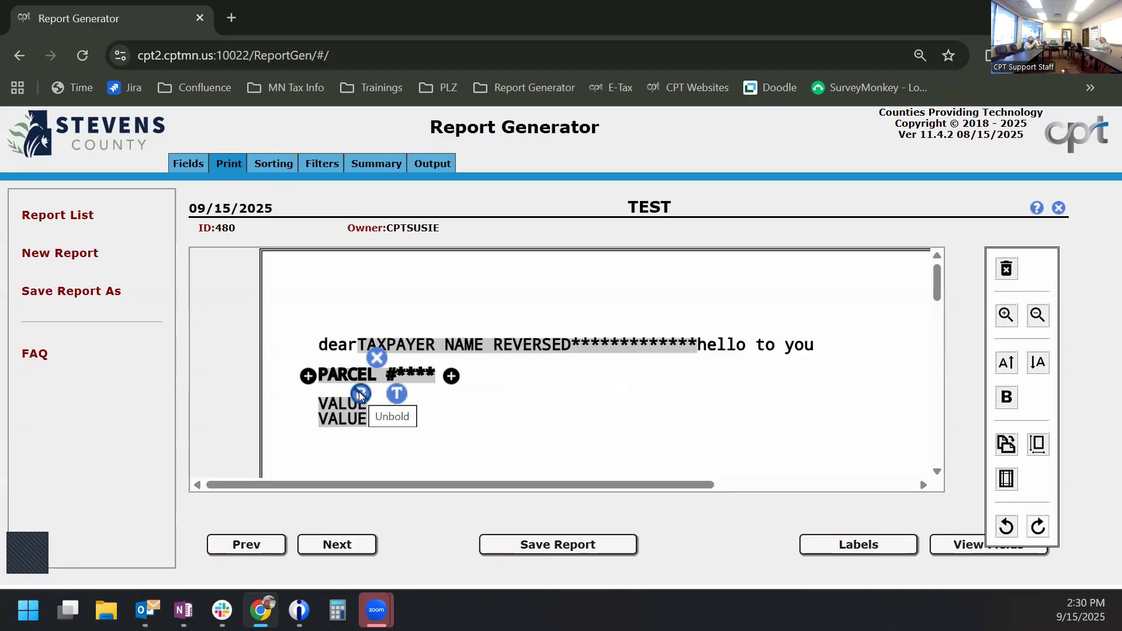
pyautogui.moveTo(728, 336)
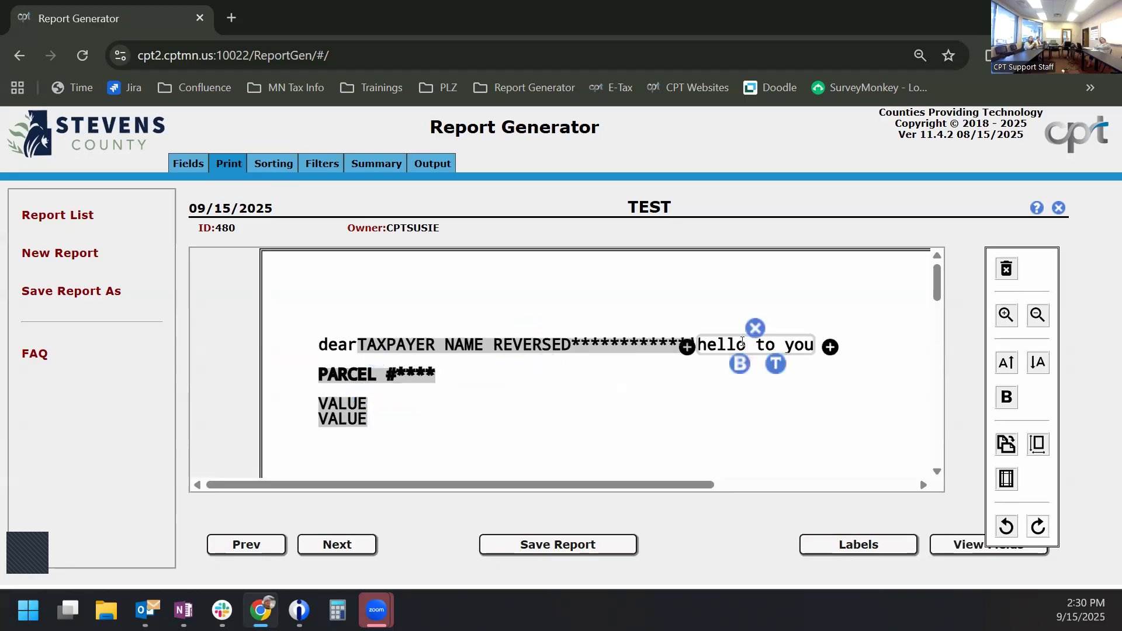
# Step: Make only the word "to" bold in the greeting line's "hello to you" text
pyautogui.click(738, 365)
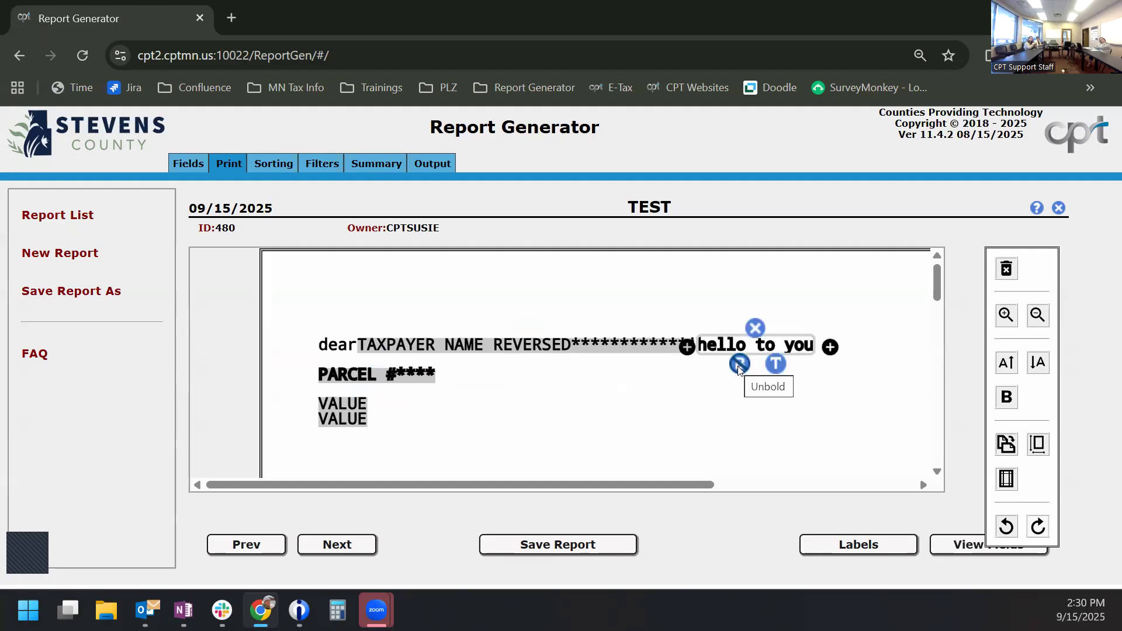
pyautogui.click(738, 364)
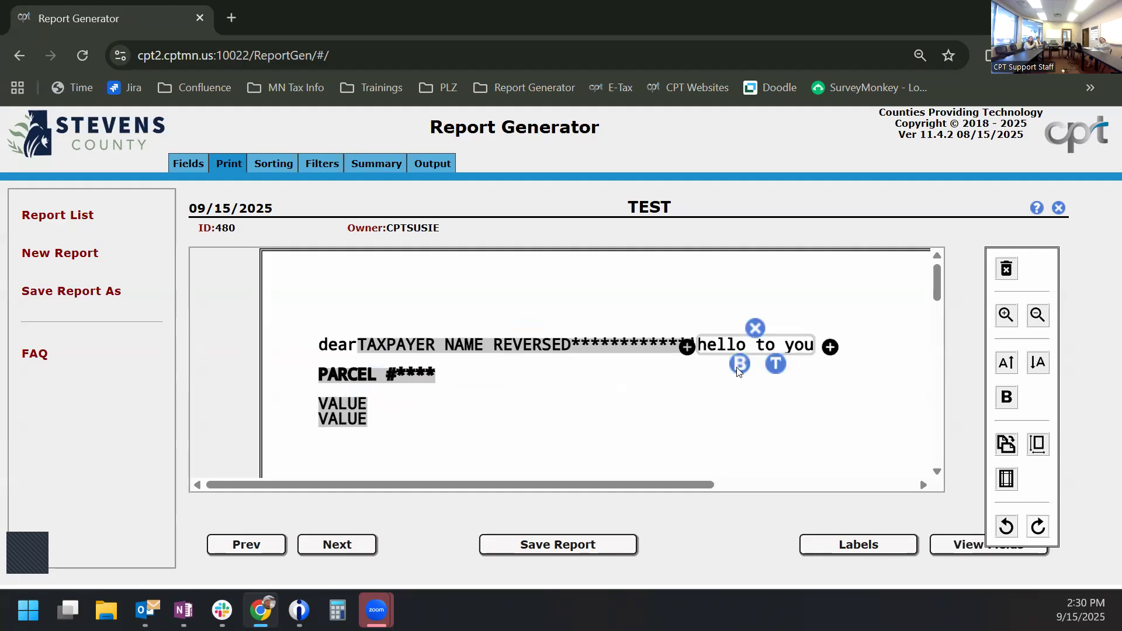
pyautogui.doubleClick(766, 346)
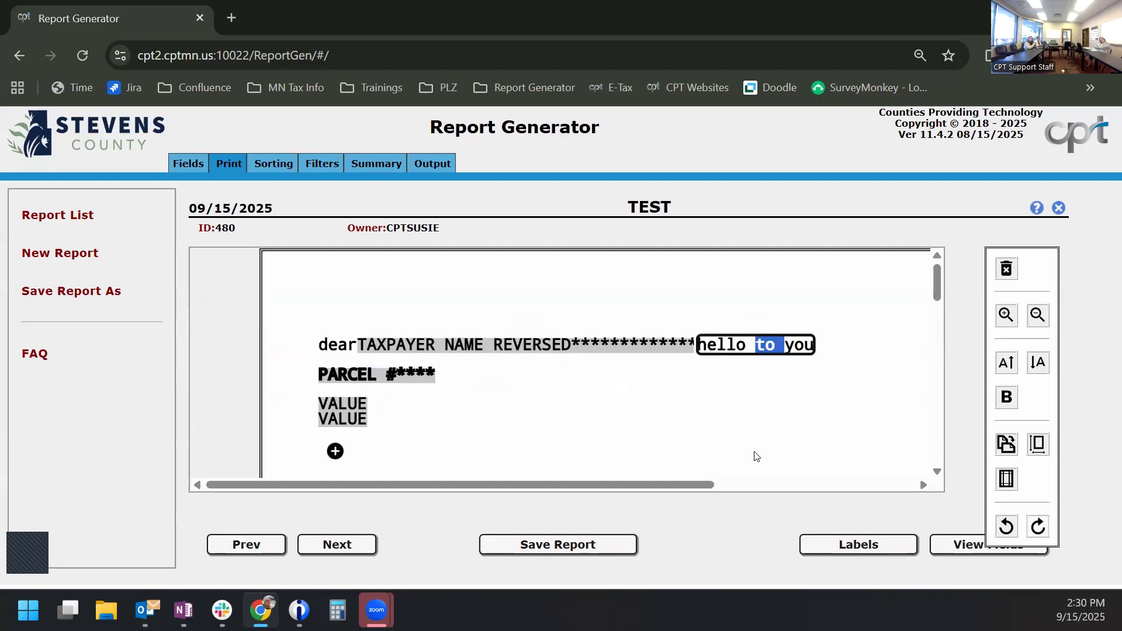
pyautogui.click(1006, 403)
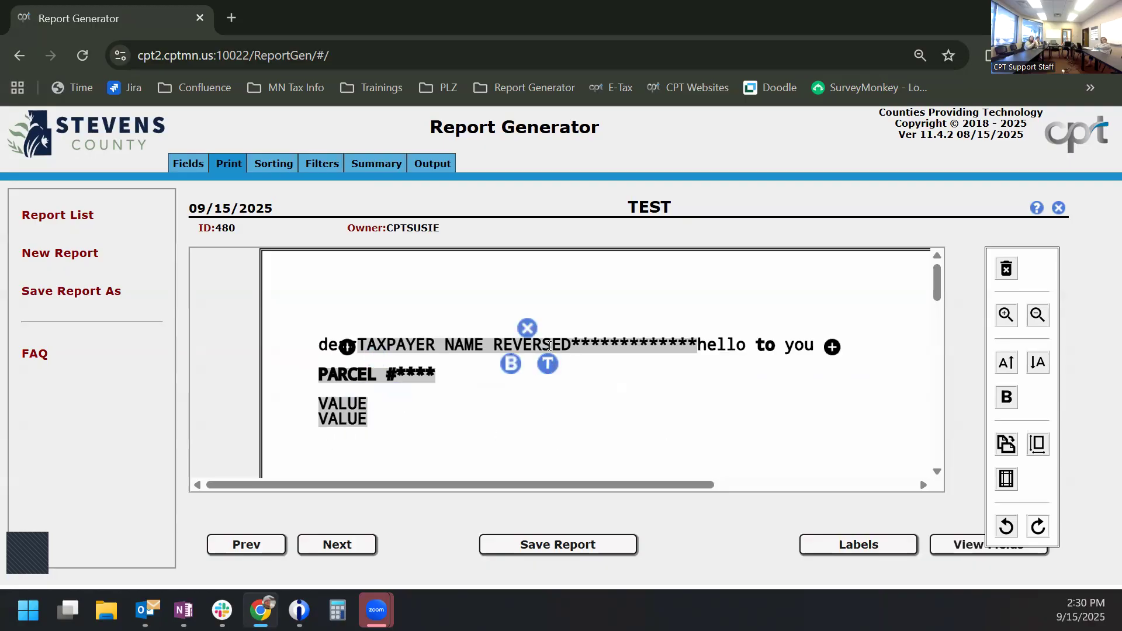
# Step: Delete the VALUE-TOTAL MARKET filter and the second TWP/CITY # range filter from the report
pyautogui.click(318, 165)
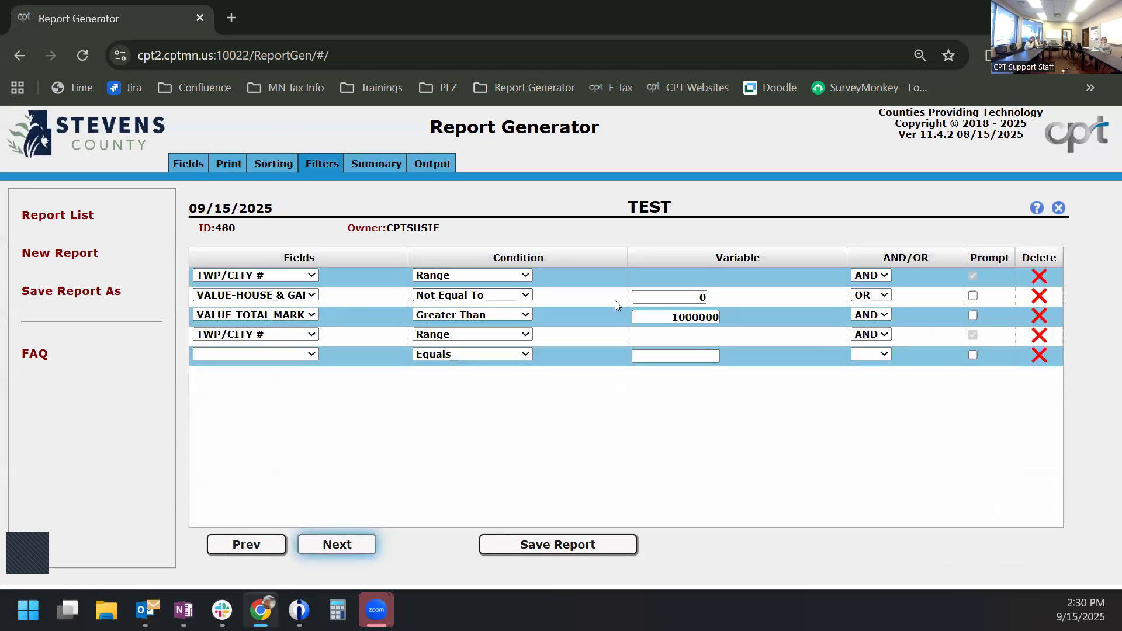
pyautogui.click(1042, 317)
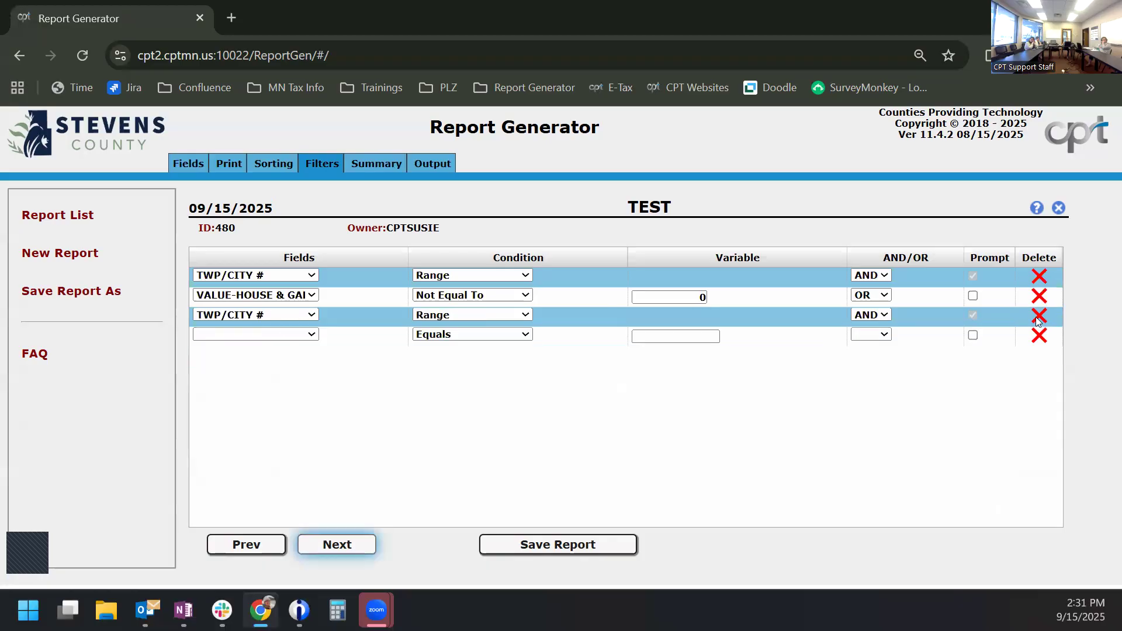
pyautogui.click(1041, 316)
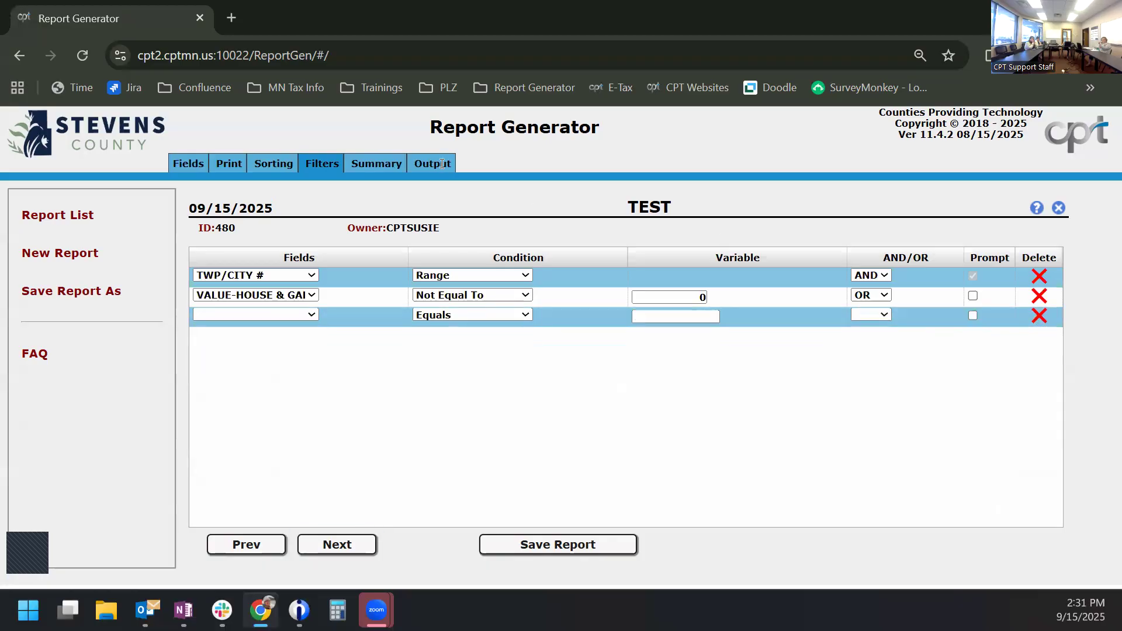
# Step: Save and run the report for the TWP/CITY # range 1 to 2 and open the generated PDF
pyautogui.click(430, 159)
pyautogui.click(448, 537)
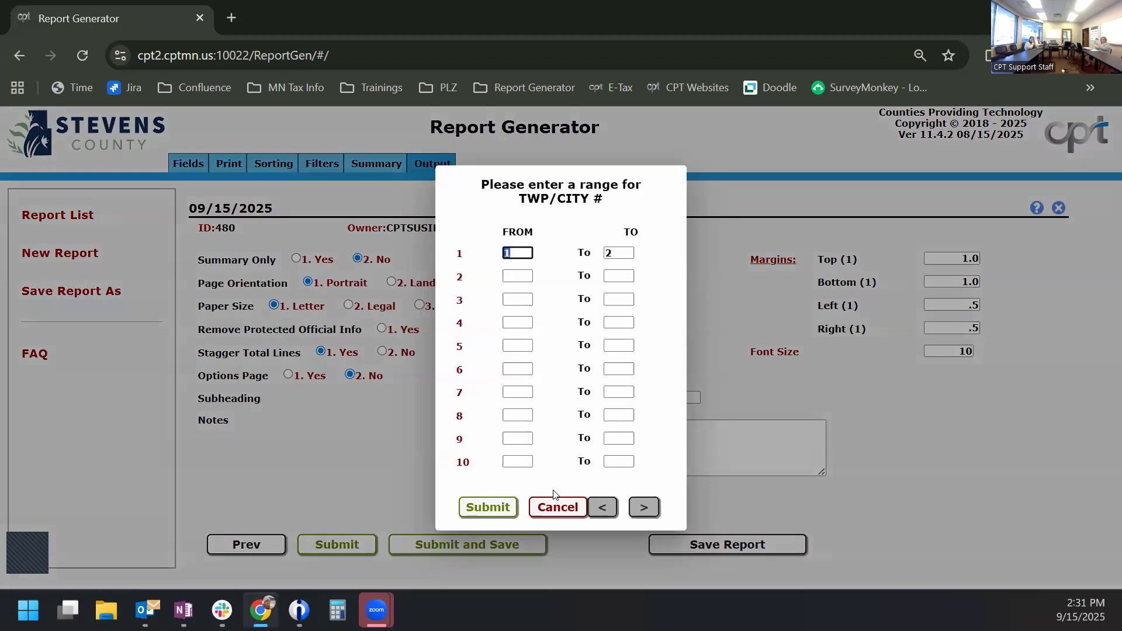
pyautogui.click(499, 503)
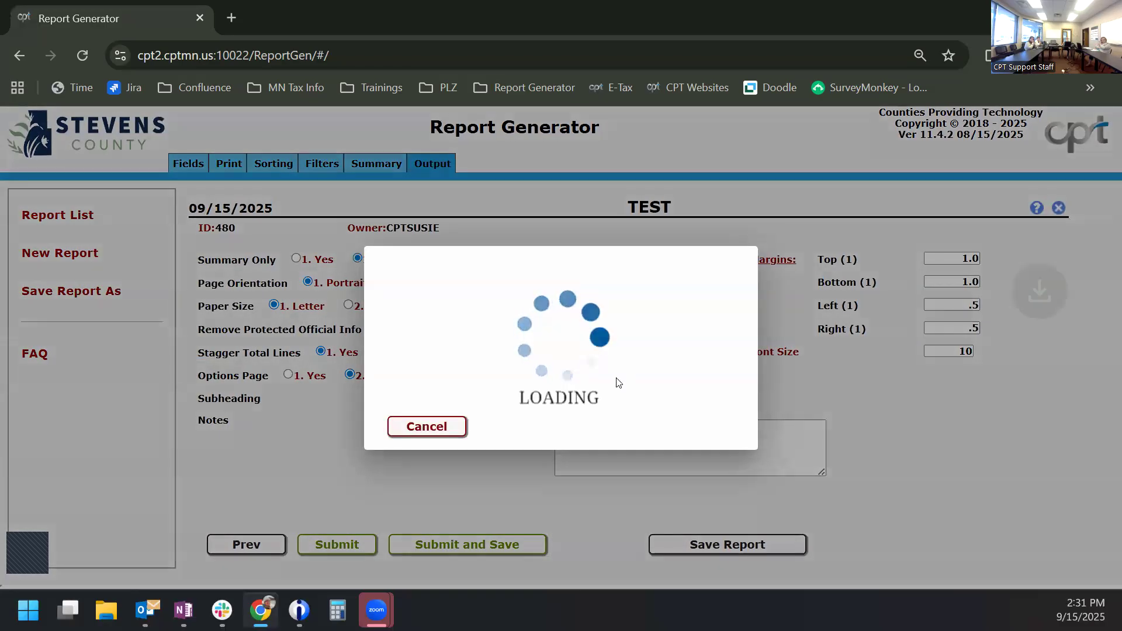
pyautogui.click(895, 97)
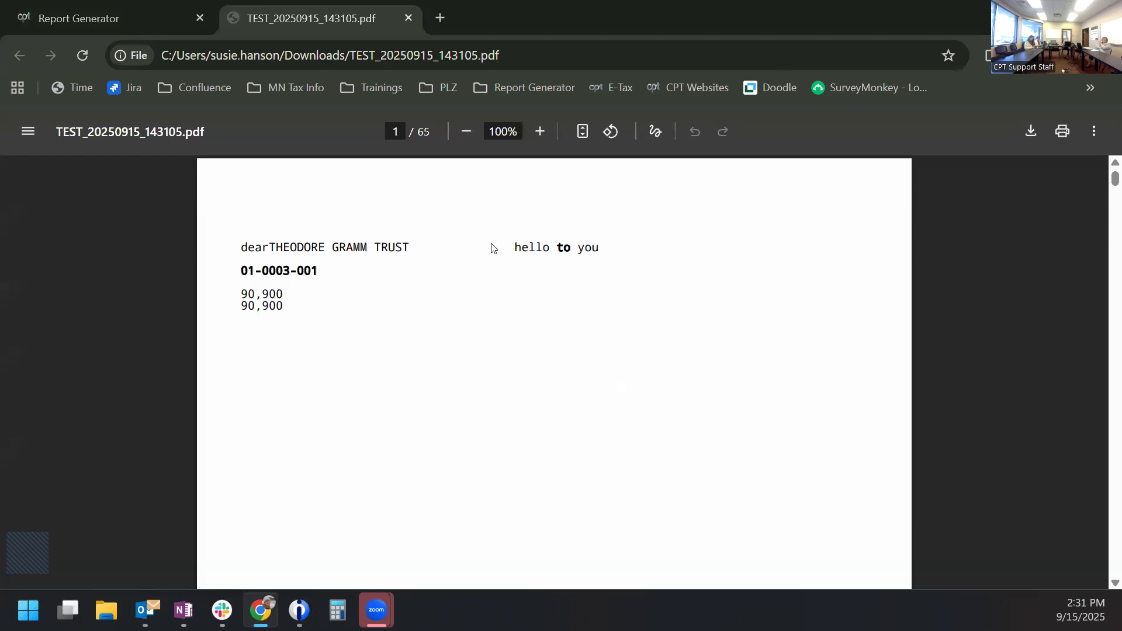
# Step: Return to the custom print layout and turn on trimming for the greeting line's TAXPAYER NAME REVERSED field
pyautogui.click(152, 14)
pyautogui.click(239, 166)
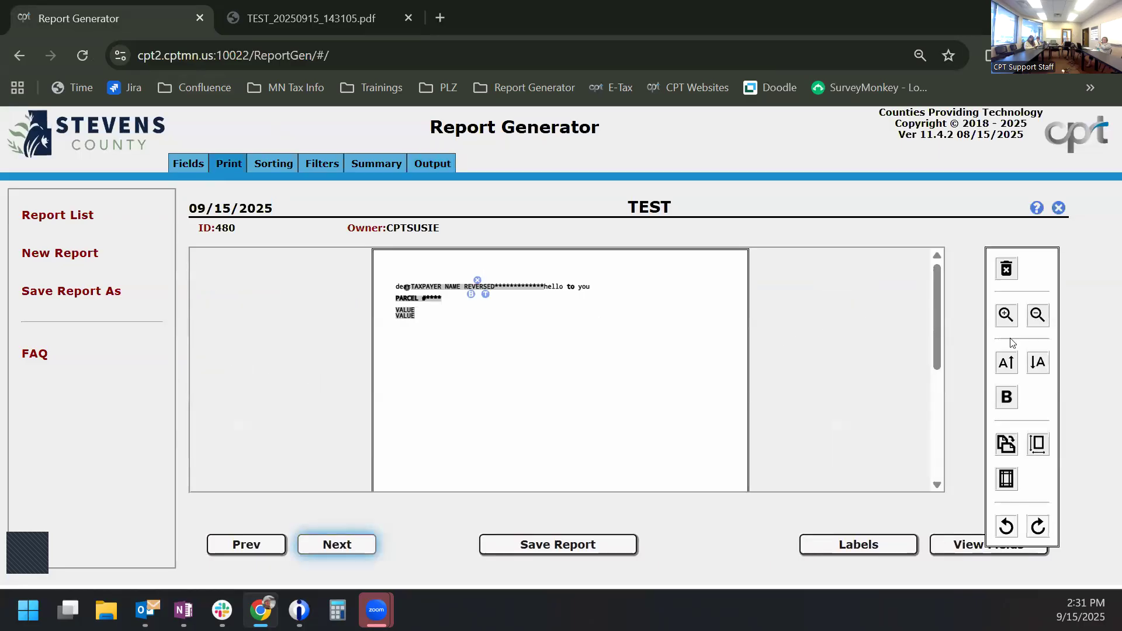
pyautogui.click(1003, 317)
pyautogui.click(1003, 317)
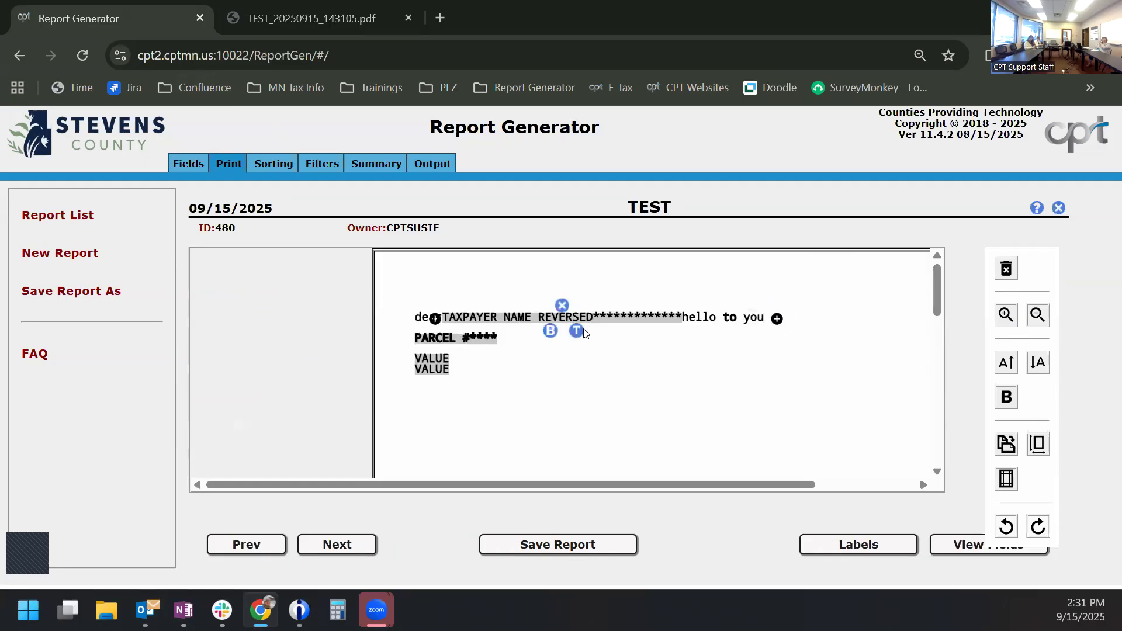
pyautogui.click(577, 331)
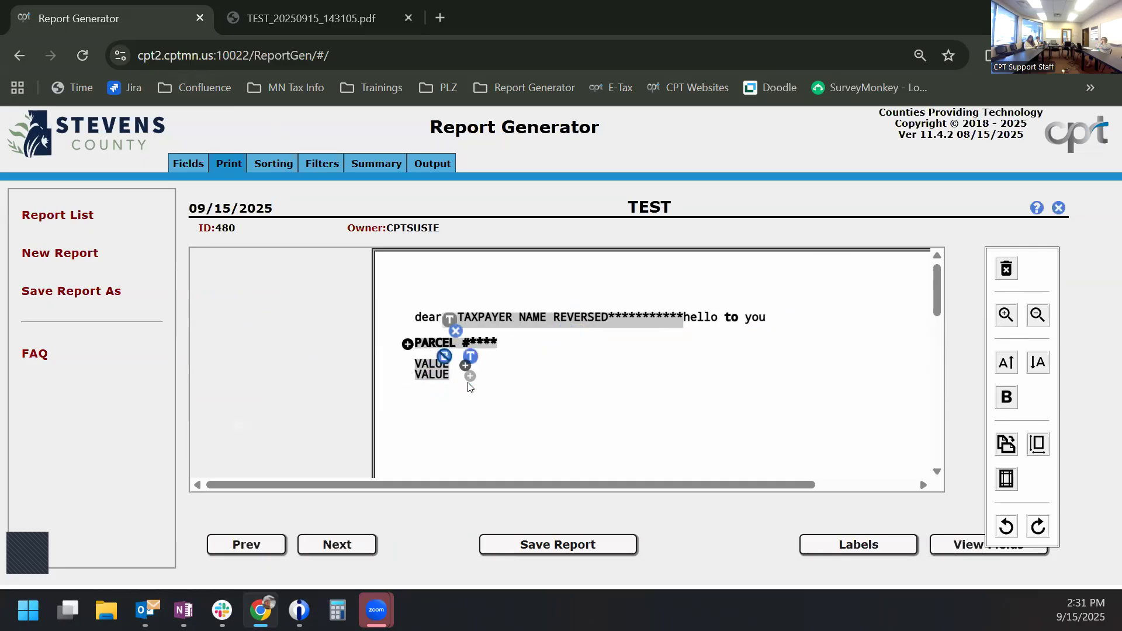
# Step: Start inserting a report field in the empty row below the values and enable Trim for all seven listed fields
pyautogui.click(427, 397)
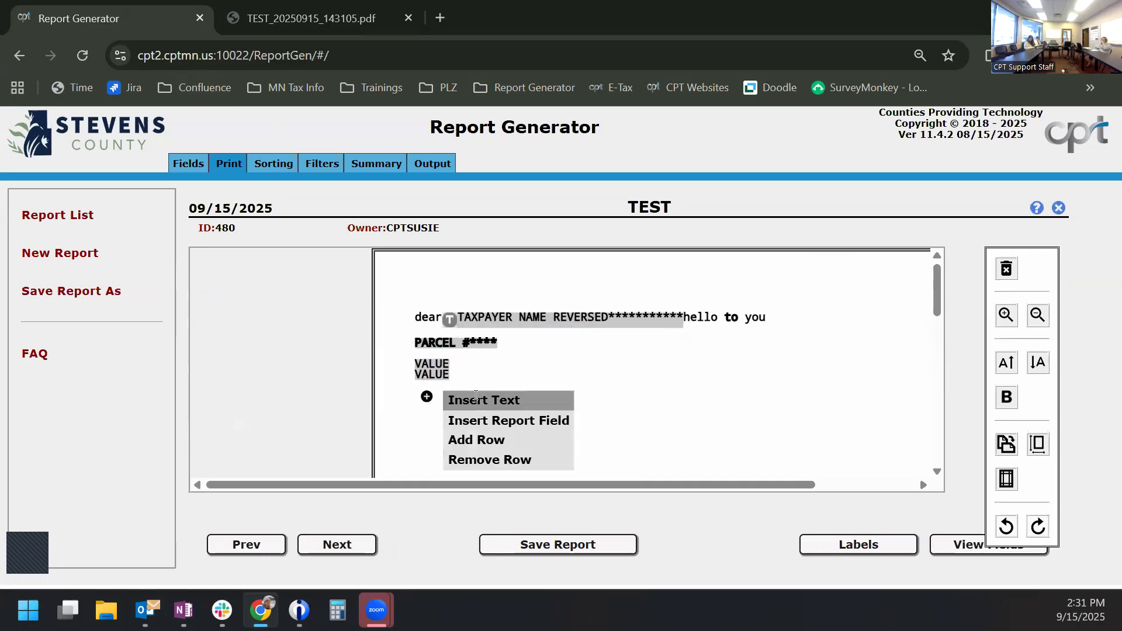
pyautogui.click(497, 417)
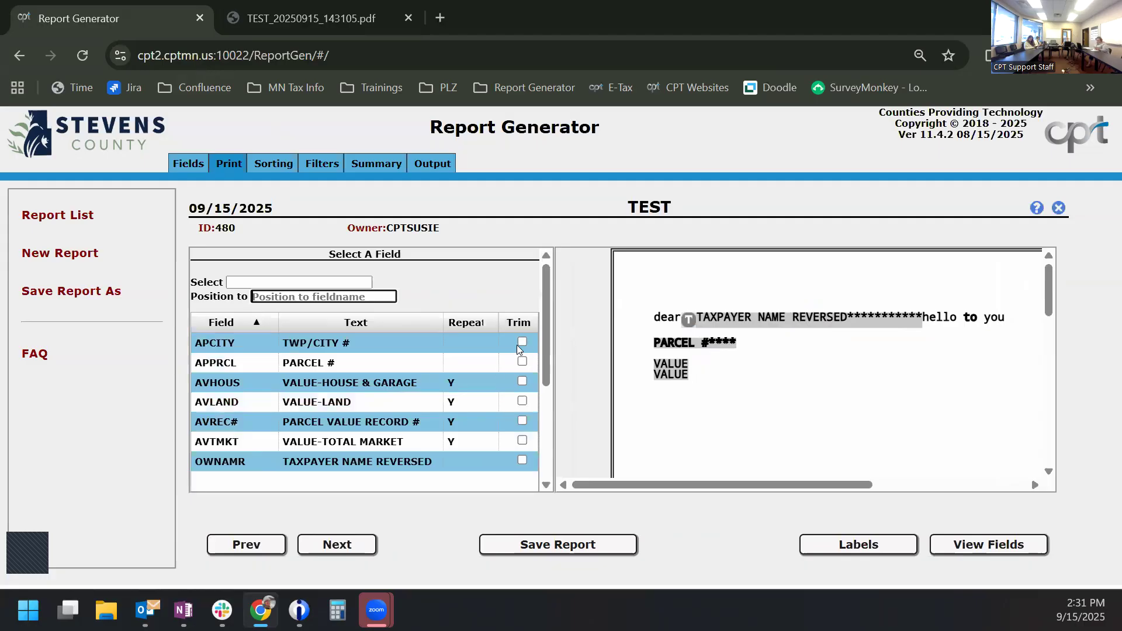
pyautogui.click(522, 365)
pyautogui.click(522, 381)
pyautogui.click(523, 401)
pyautogui.click(523, 421)
pyautogui.click(522, 441)
pyautogui.click(522, 460)
pyautogui.click(522, 341)
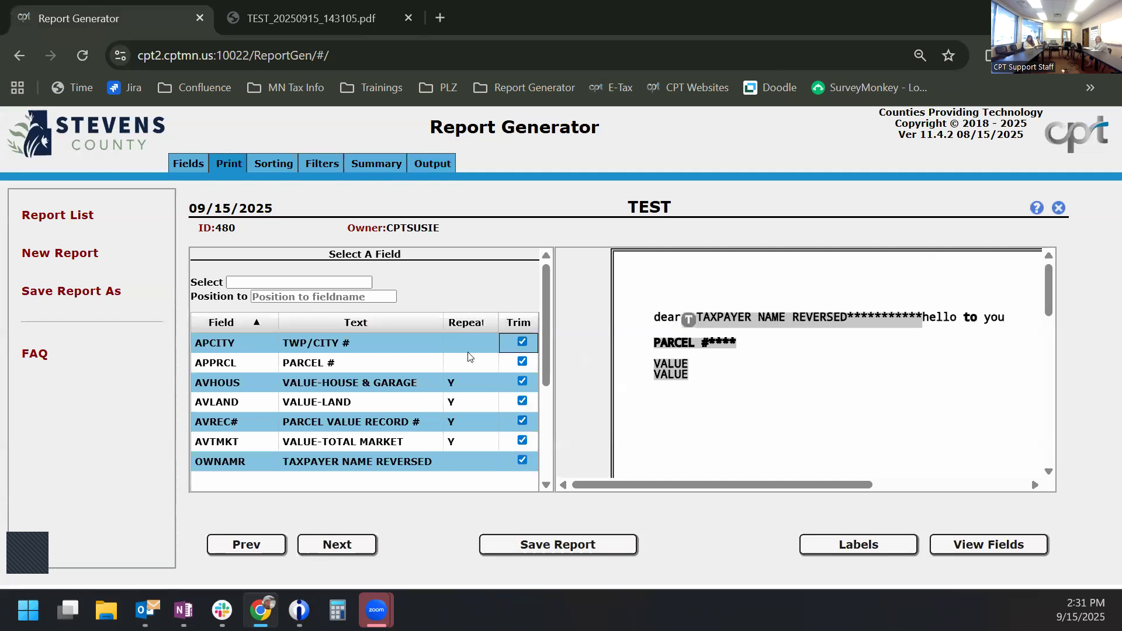
pyautogui.scroll(-3, 449, 392)
pyautogui.scroll(3, 448, 391)
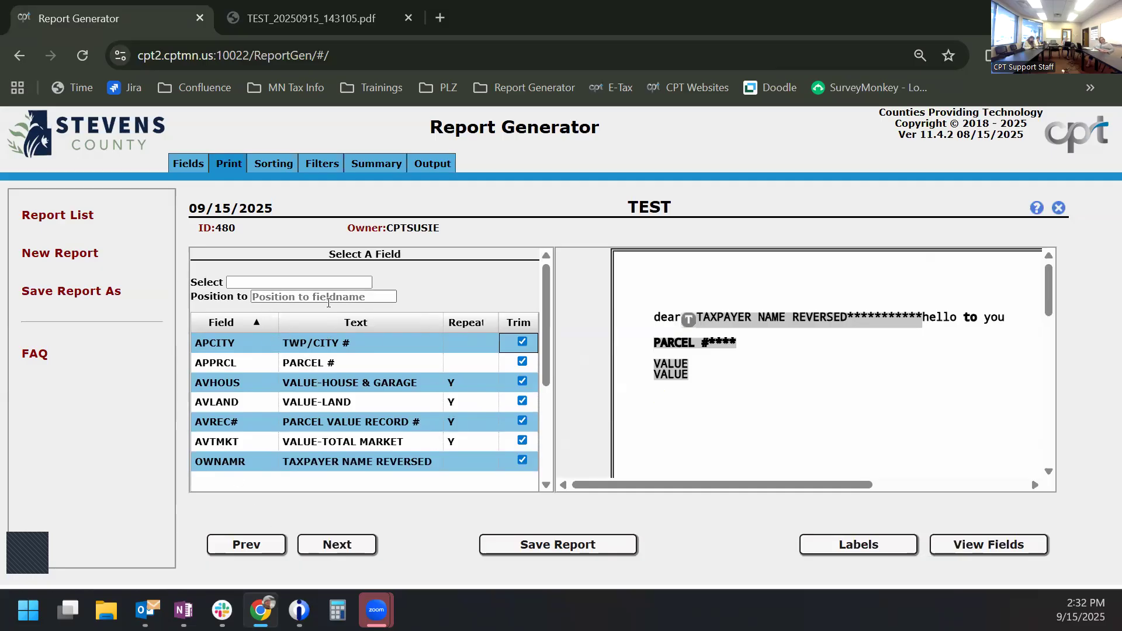
# Step: Sort the list of available fields by text description and back by field name
pyautogui.click(350, 326)
pyautogui.click(350, 326)
pyautogui.click(350, 326)
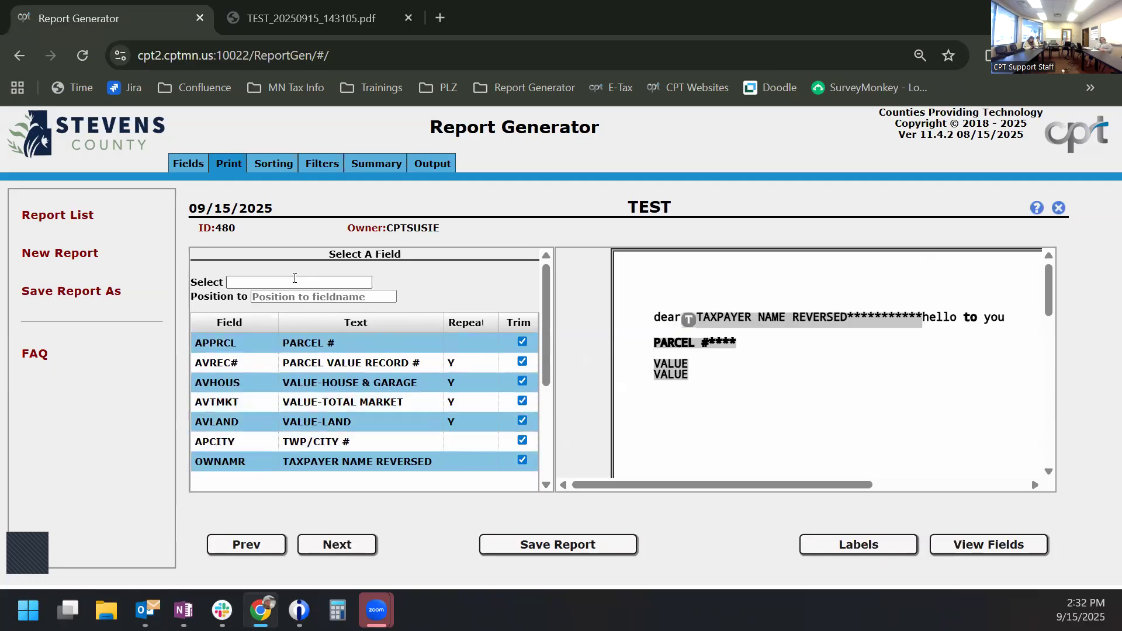
pyautogui.click(350, 326)
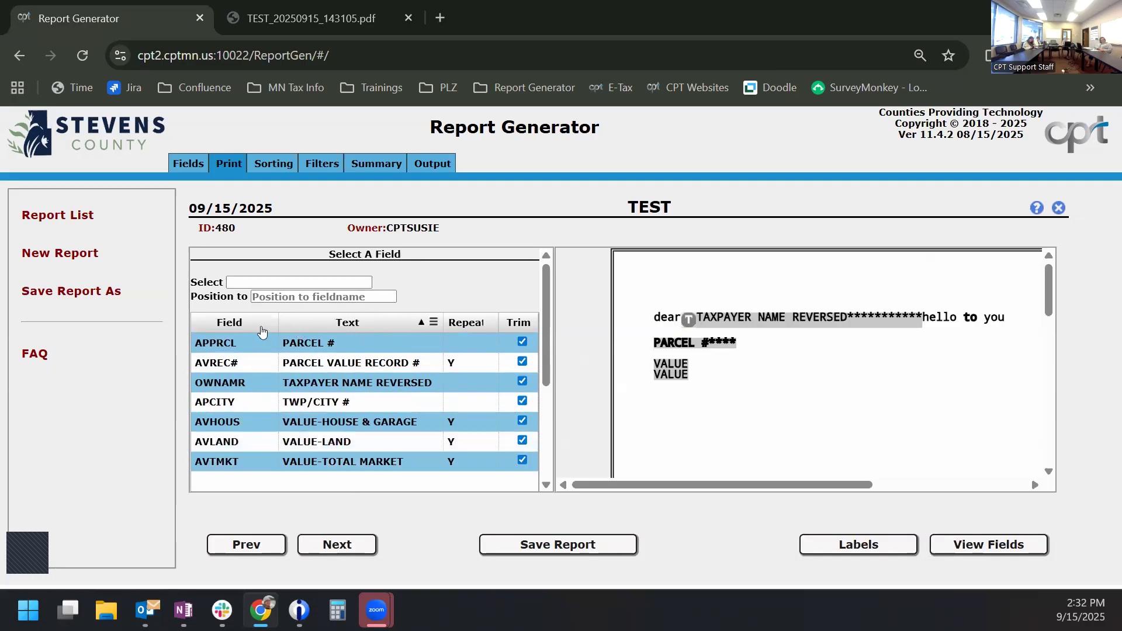
pyautogui.click(261, 282)
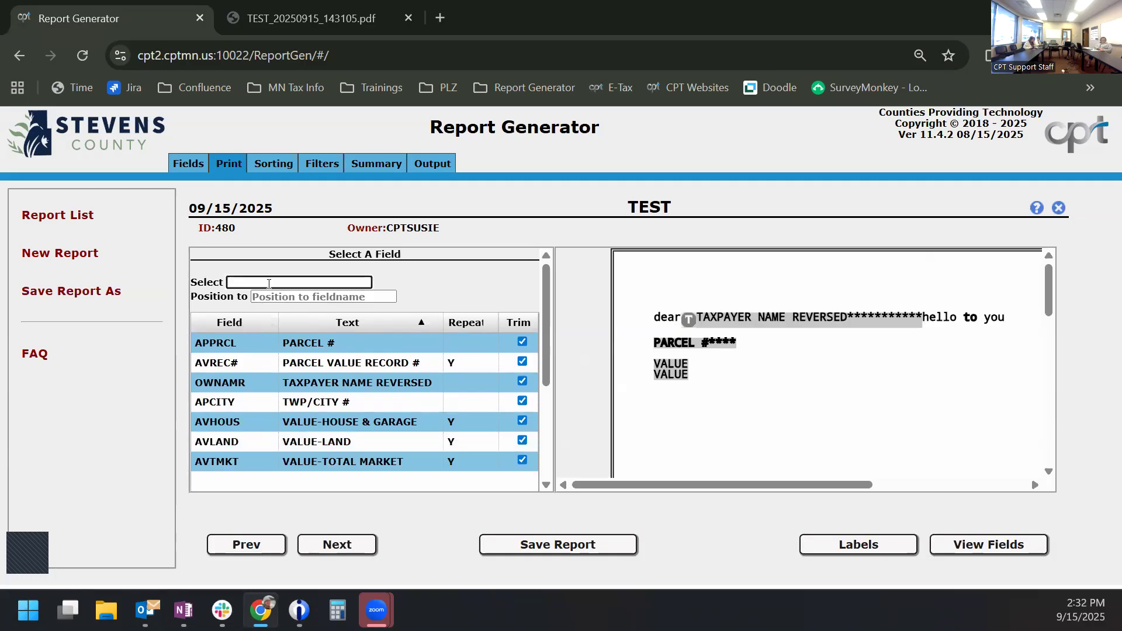
pyautogui.click(279, 295)
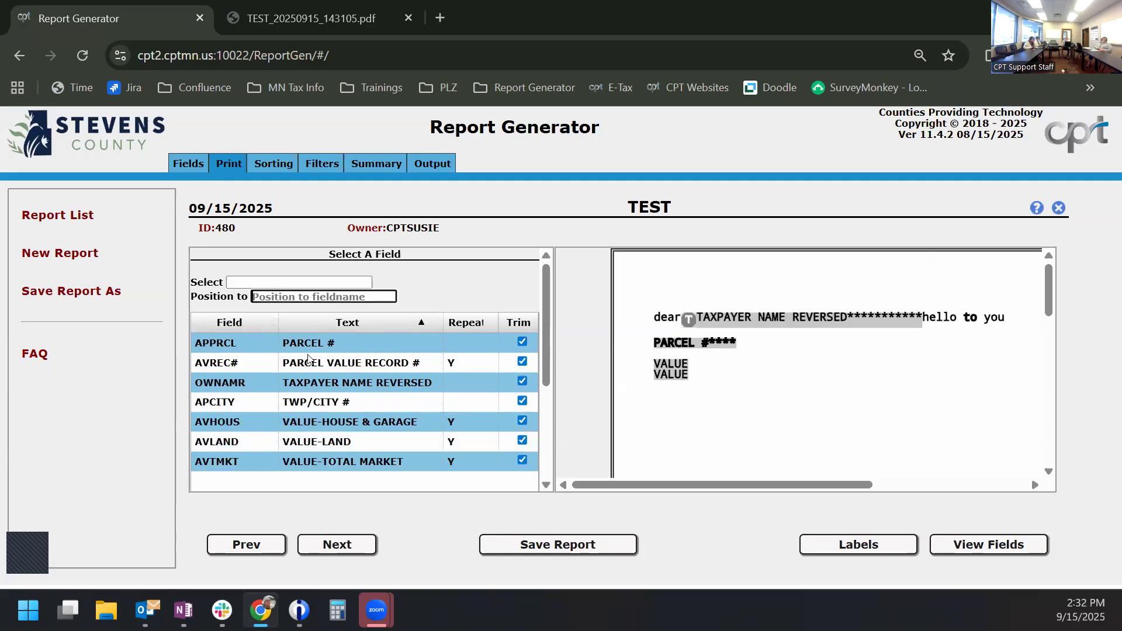
pyautogui.click(232, 325)
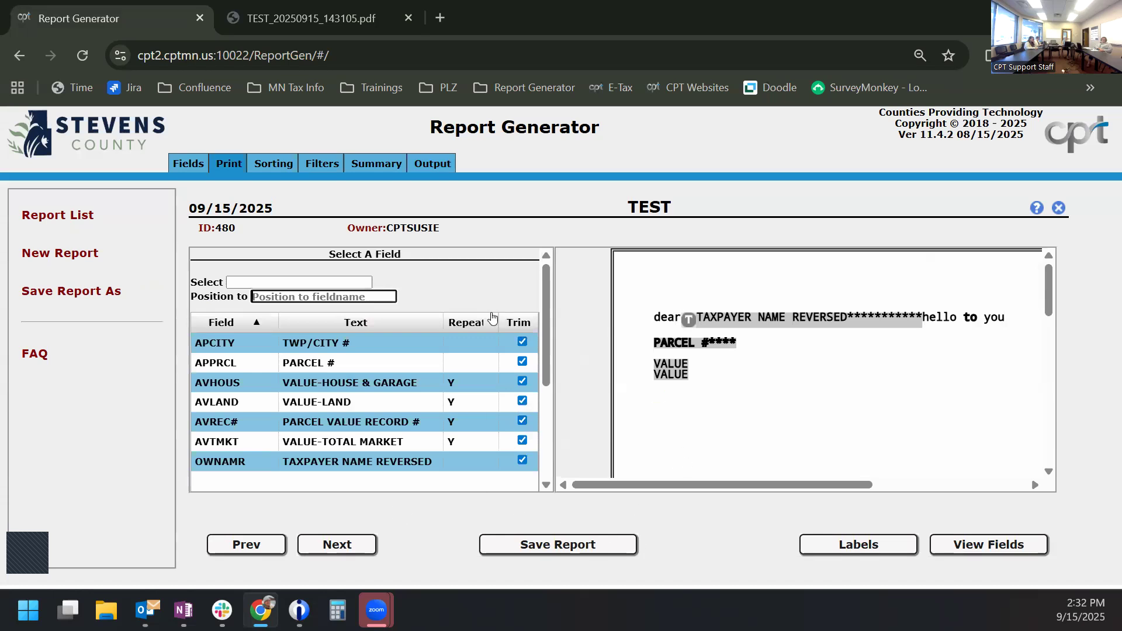
# Step: Insert the trimmed TWP/CITY # field below the value lines and remove it again
pyautogui.click(372, 342)
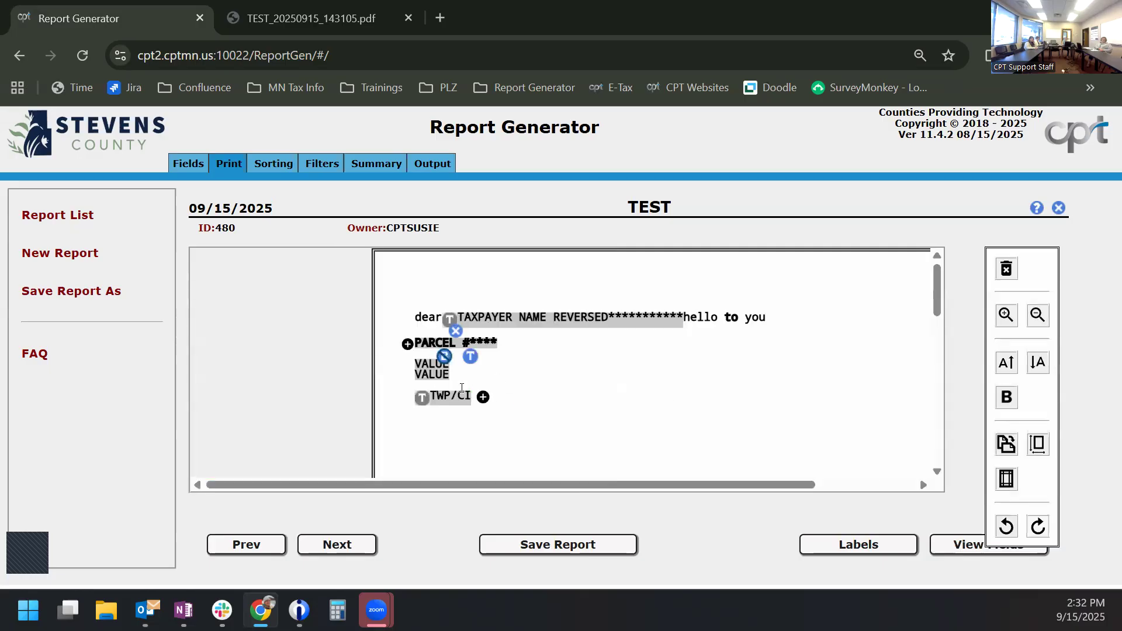
pyautogui.click(445, 381)
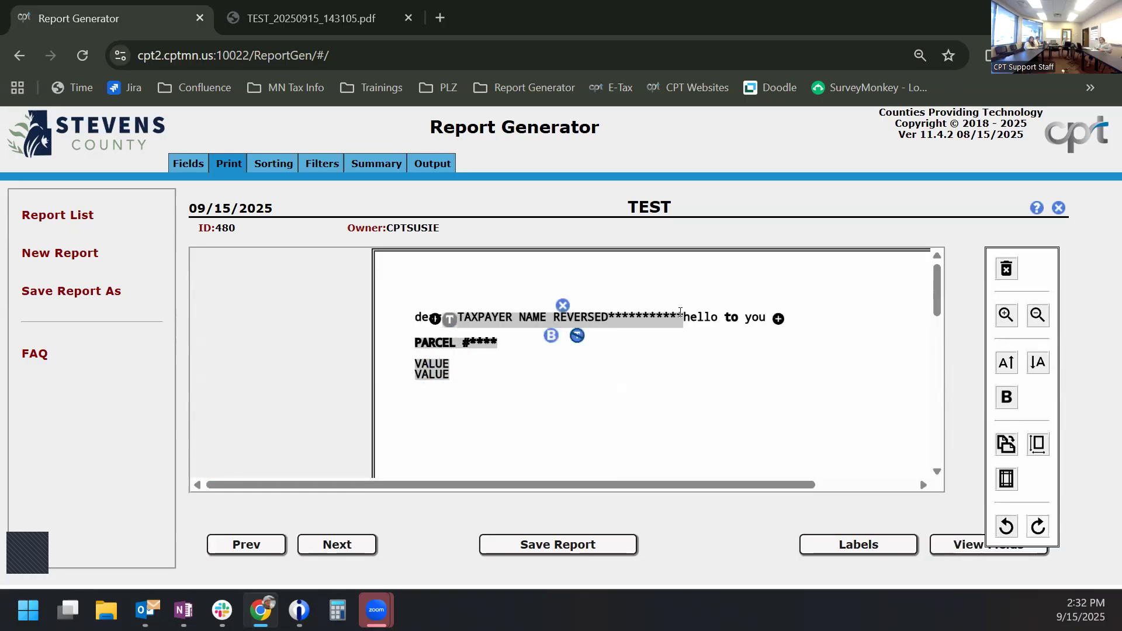
# Step: Open the label setup for the layout and choose the Avery 5160 (3x10) preset
pyautogui.click(869, 544)
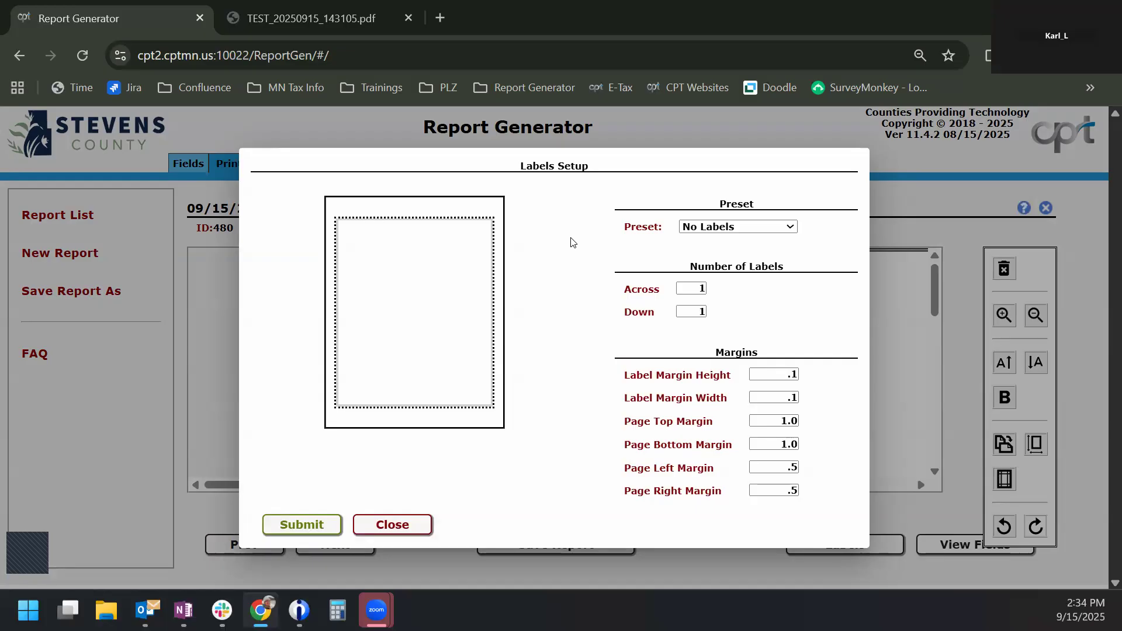
pyautogui.click(698, 233)
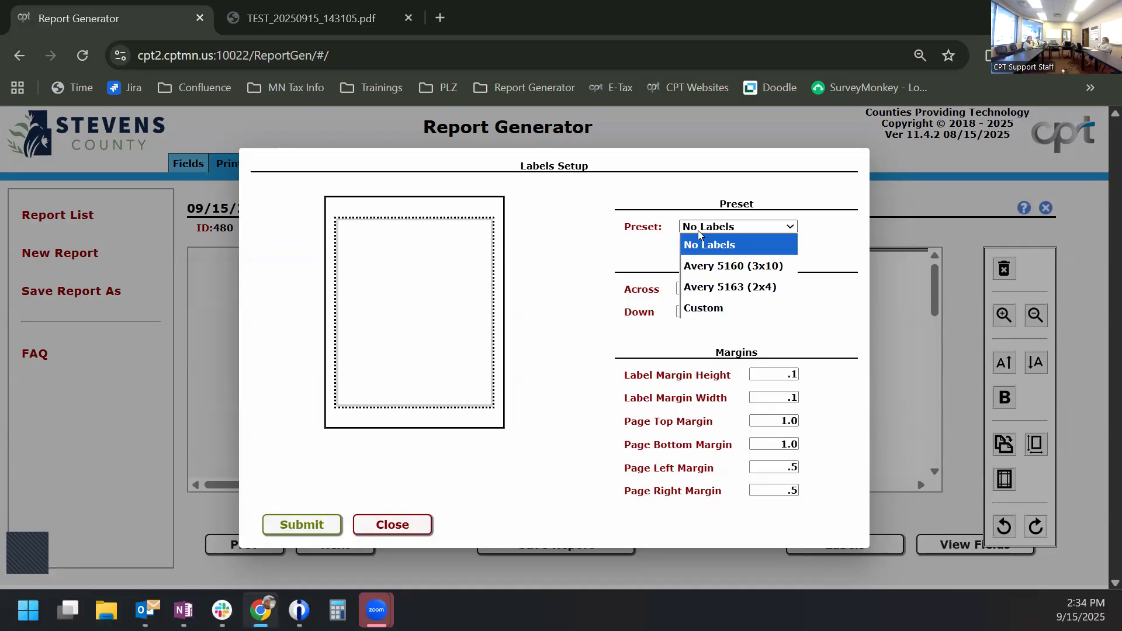
pyautogui.click(718, 267)
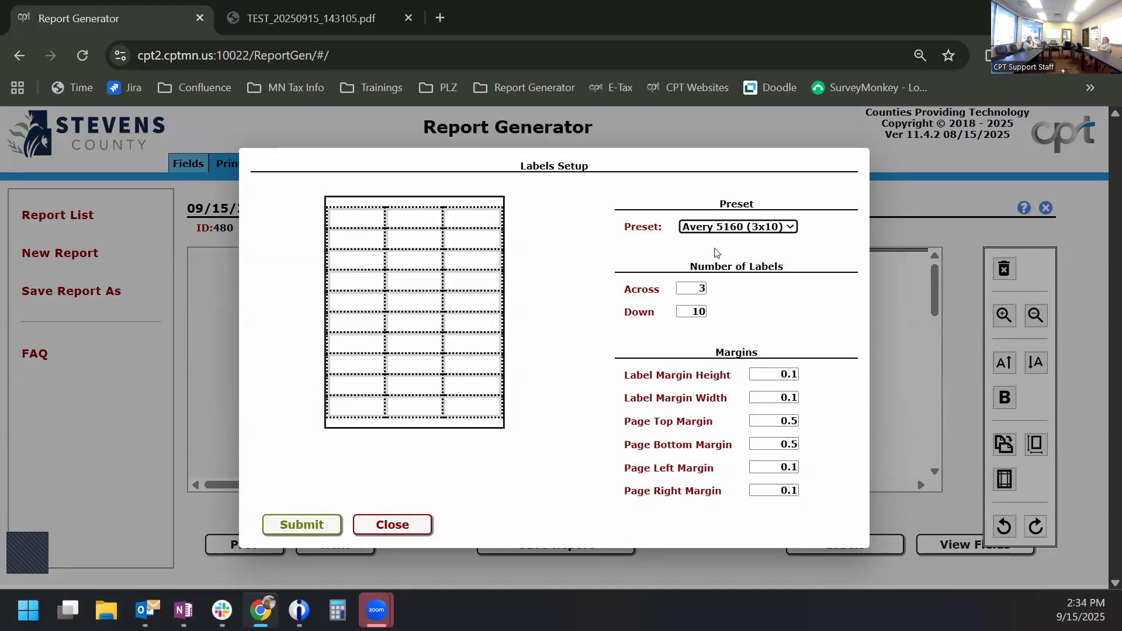
# Step: Switch the label preset to Avery 5163 (2x4) and return it to Avery 5160 (3x10)
pyautogui.click(714, 227)
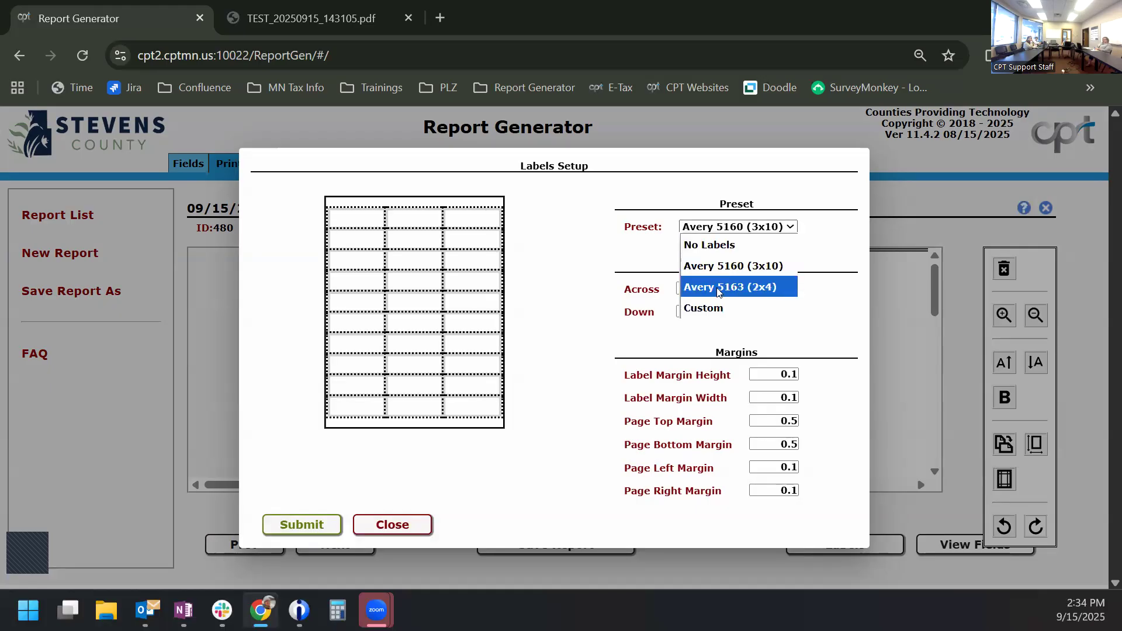
pyautogui.click(718, 288)
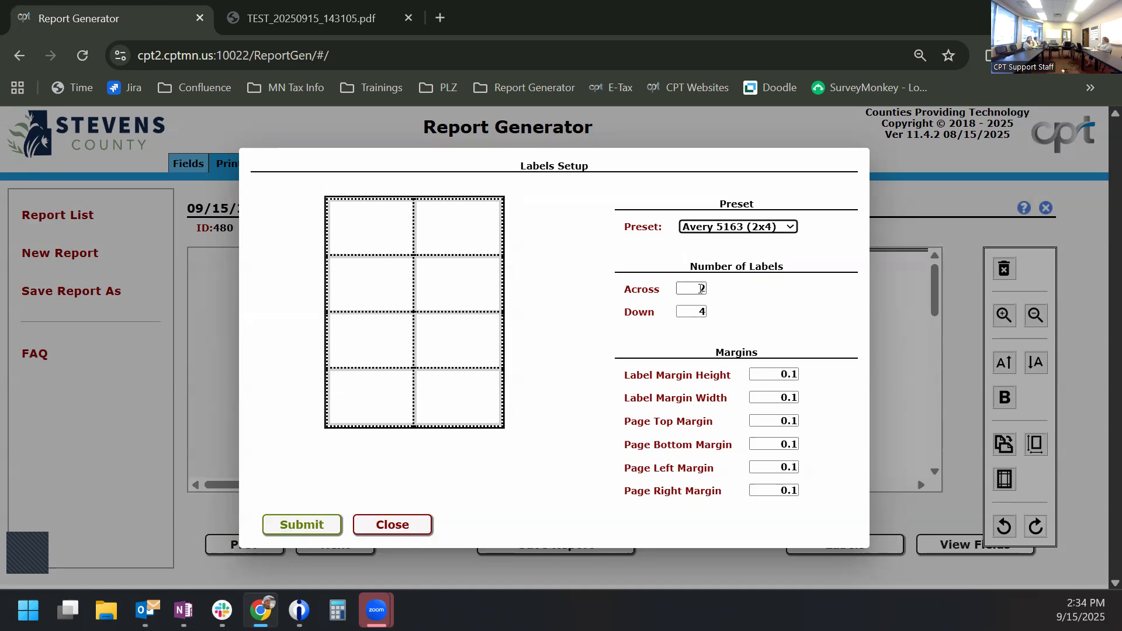
pyautogui.click(715, 229)
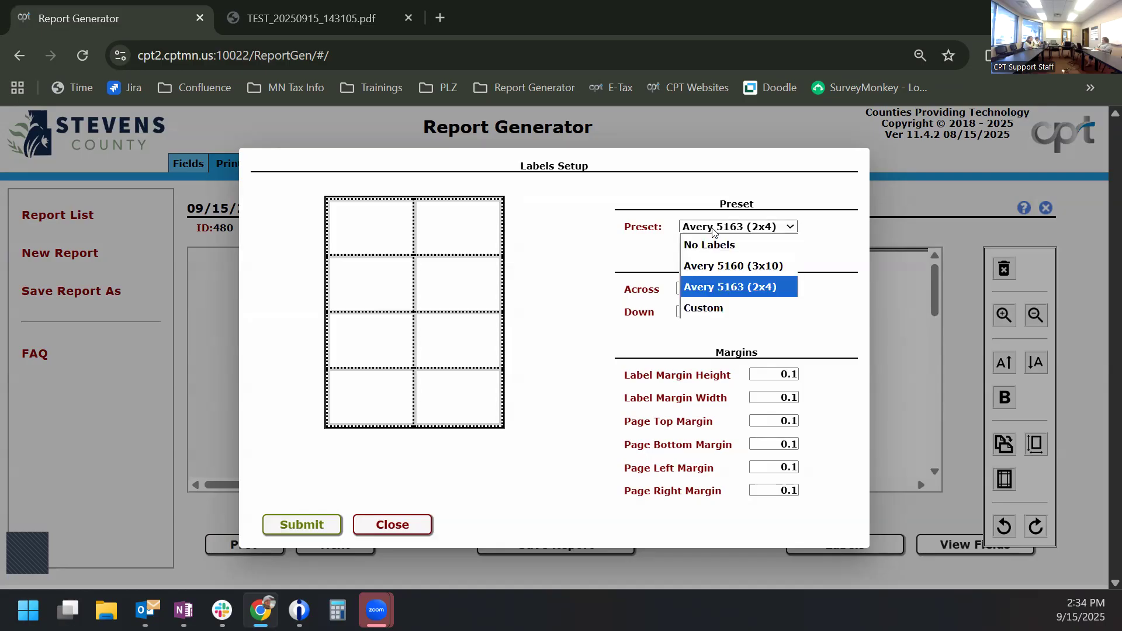
pyautogui.click(719, 266)
# Step: Set the number of labels across to 4 and restore it to 3
pyautogui.doubleClick(697, 286)
pyautogui.write('4')
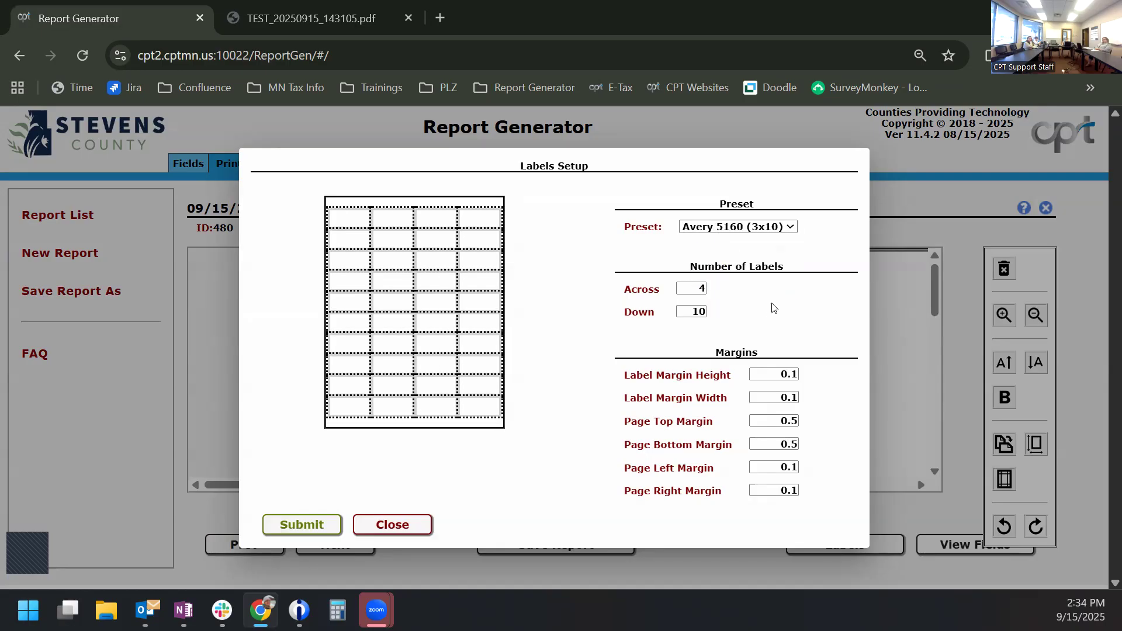
pyautogui.doubleClick(696, 287)
pyautogui.press('BackSpace')
pyautogui.write('3')
pyautogui.click(801, 318)
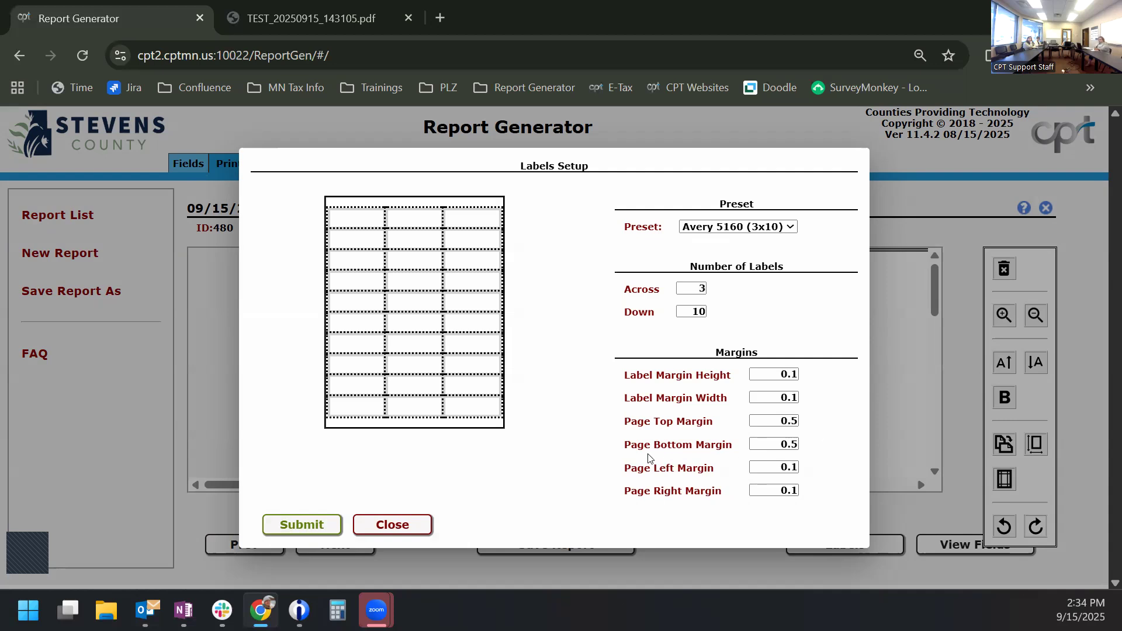
# Step: Apply the label setup to the custom report layout
pyautogui.click(297, 523)
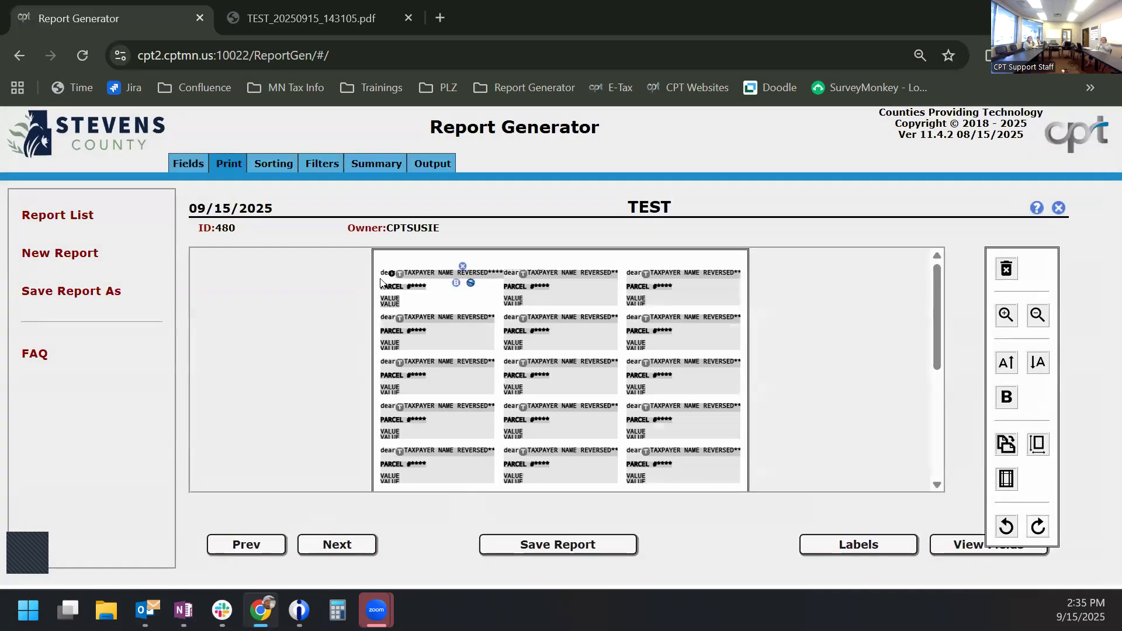
pyautogui.click(390, 301)
pyautogui.click(465, 273)
# Step: Save and run the label version of the report, accepting the prompted range
pyautogui.click(435, 162)
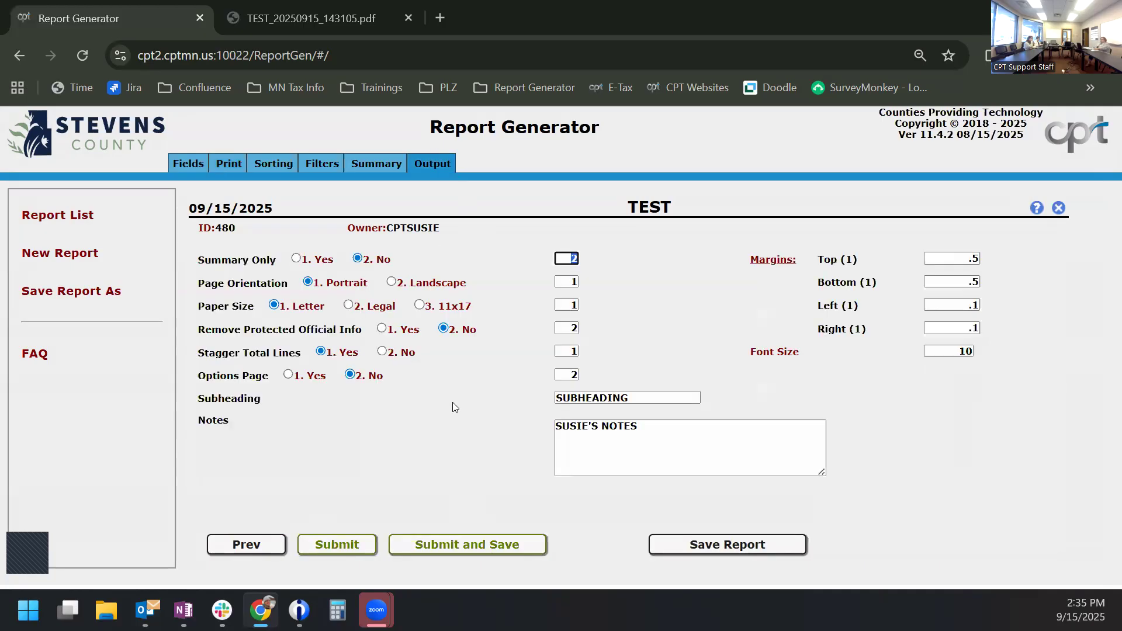
pyautogui.click(445, 556)
pyautogui.click(512, 508)
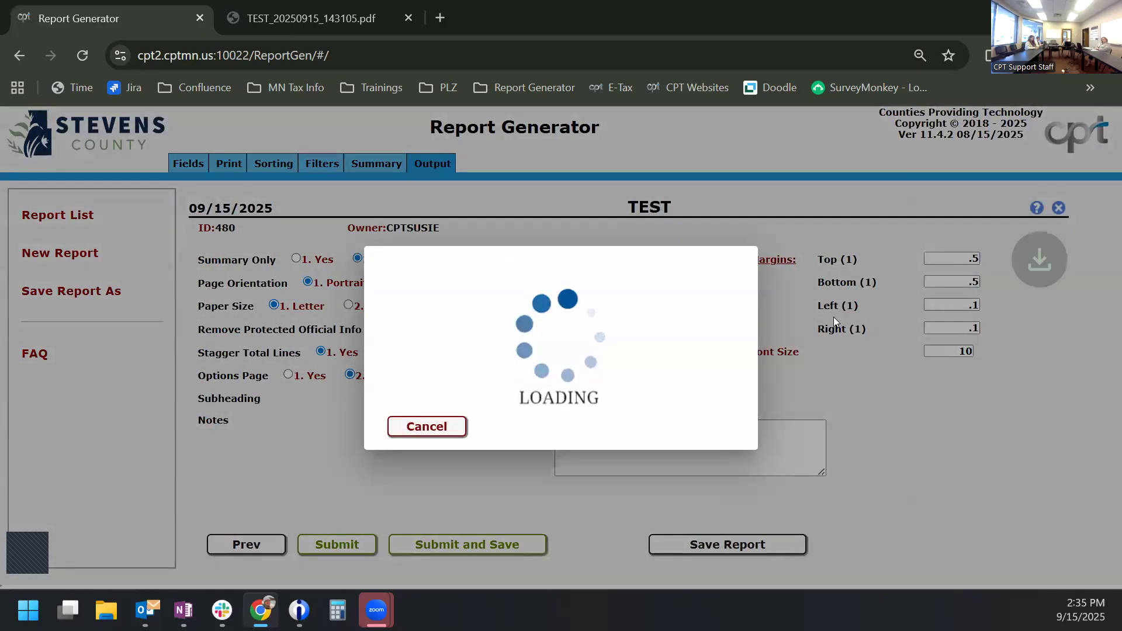
# Step: Check the generated label PDF and return to the report's print layout for a closer look at the label arrangement
pyautogui.click(884, 96)
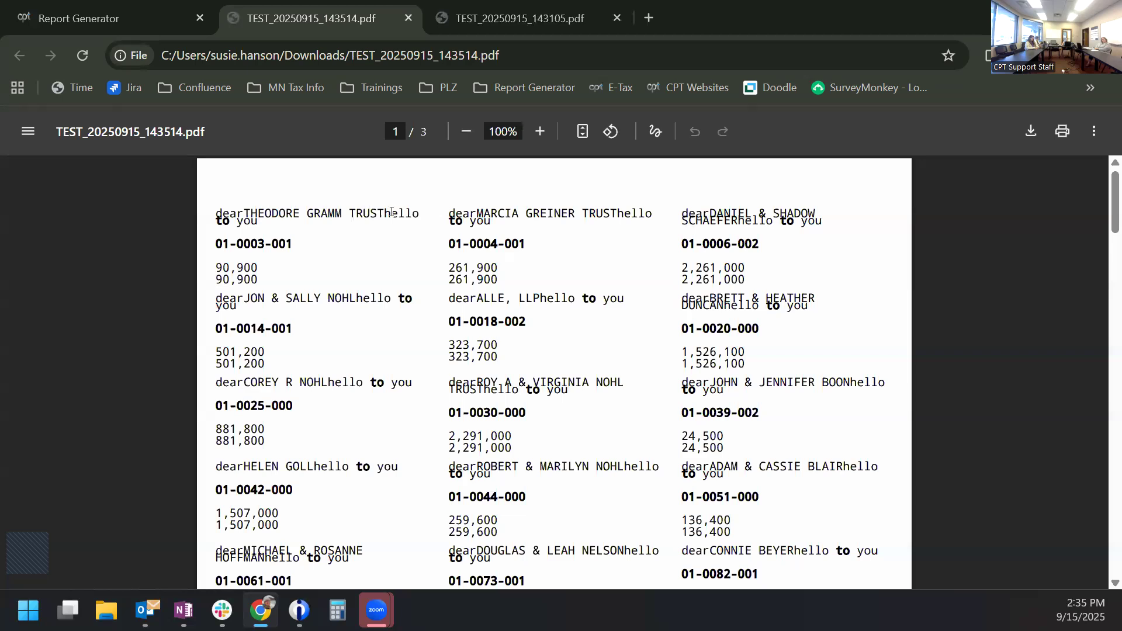
pyautogui.click(87, 17)
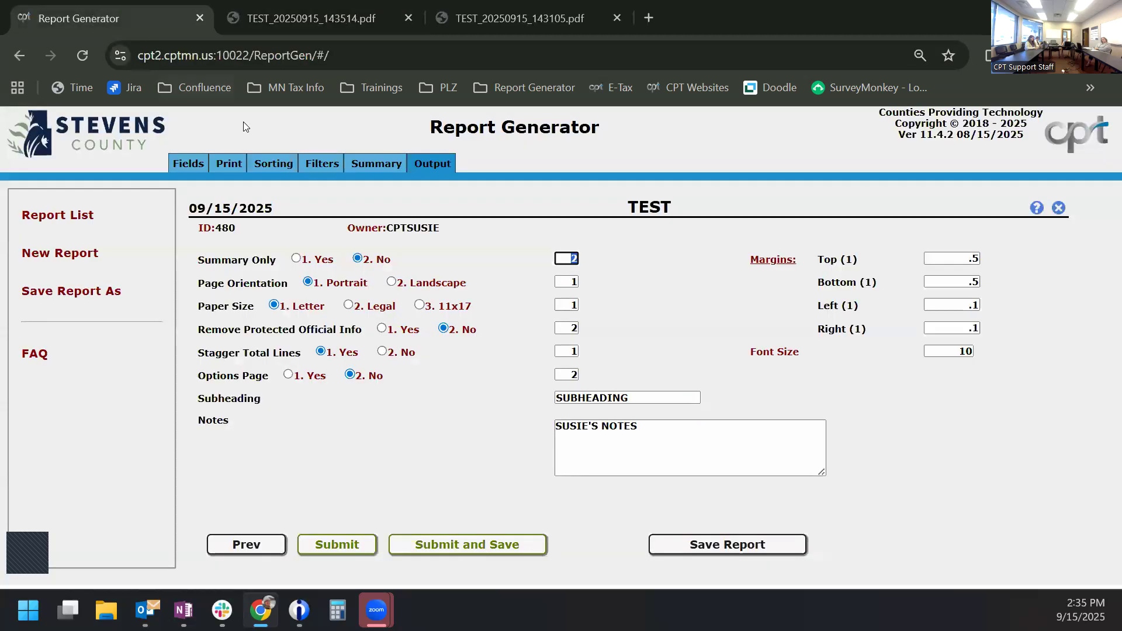
pyautogui.click(232, 156)
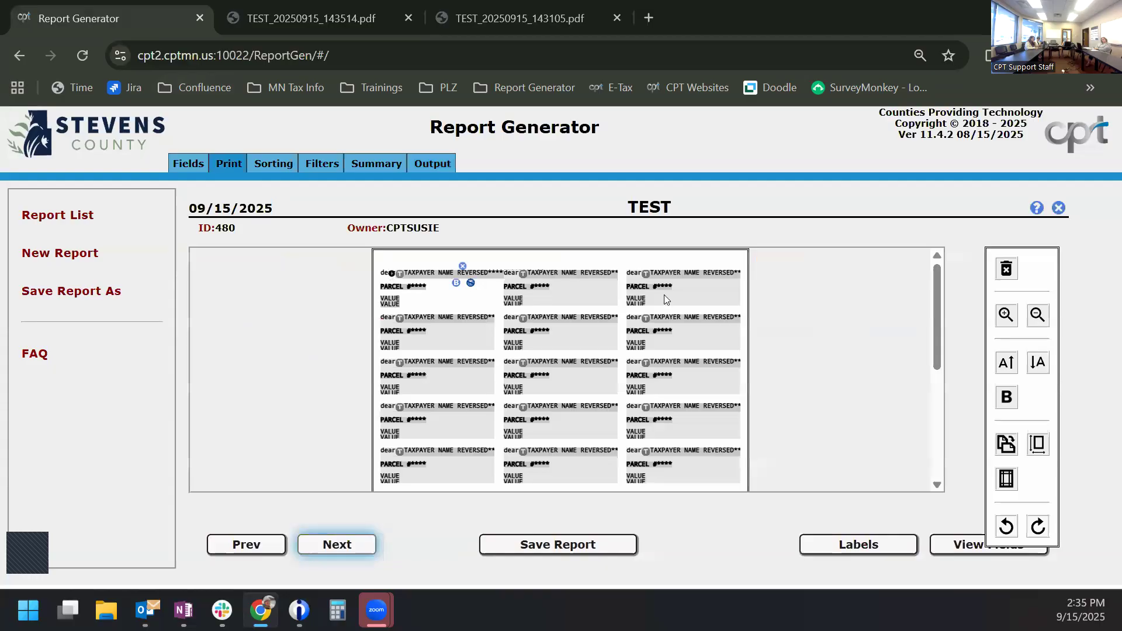
pyautogui.click(1006, 315)
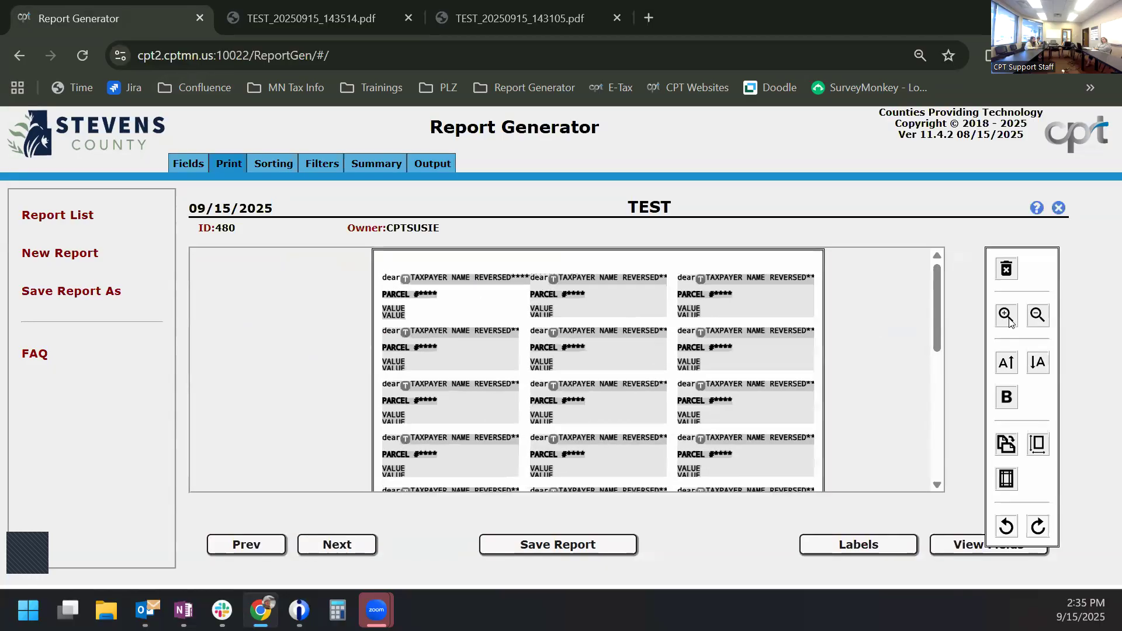
pyautogui.moveTo(466, 284)
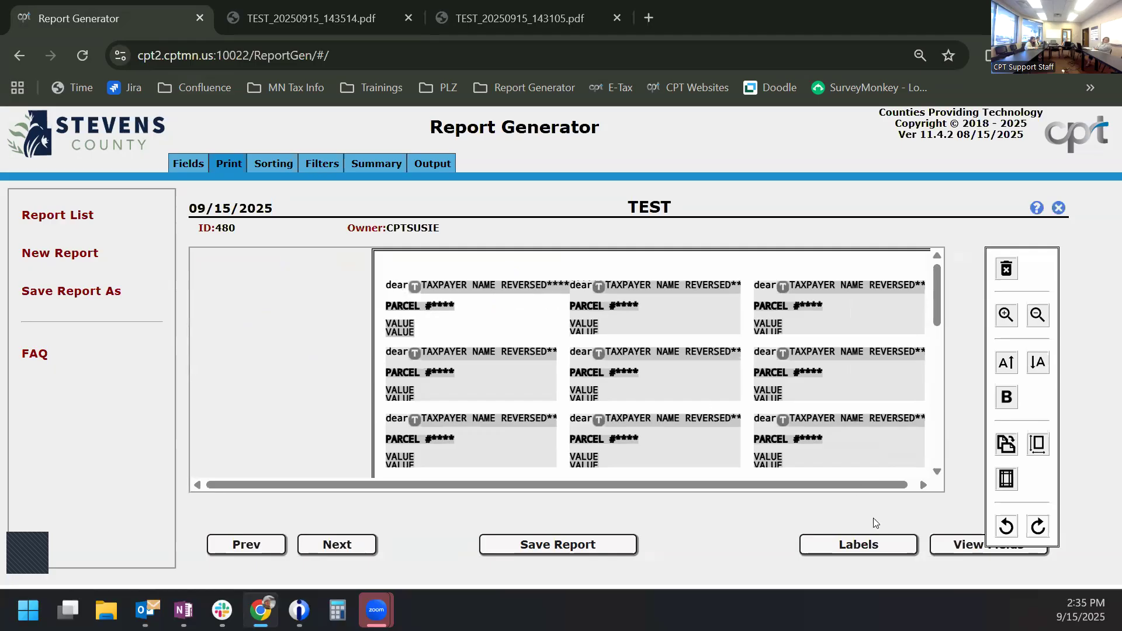
# Step: Change the label preset to No Labels and apply it to the custom layout
pyautogui.click(879, 543)
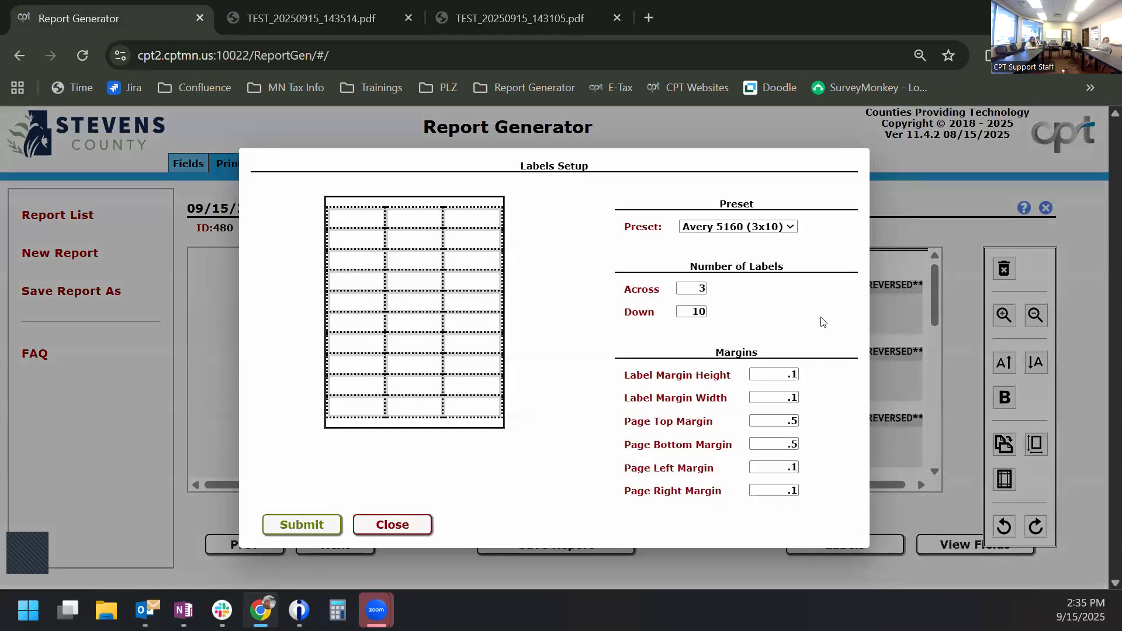
pyautogui.click(763, 228)
pyautogui.click(747, 242)
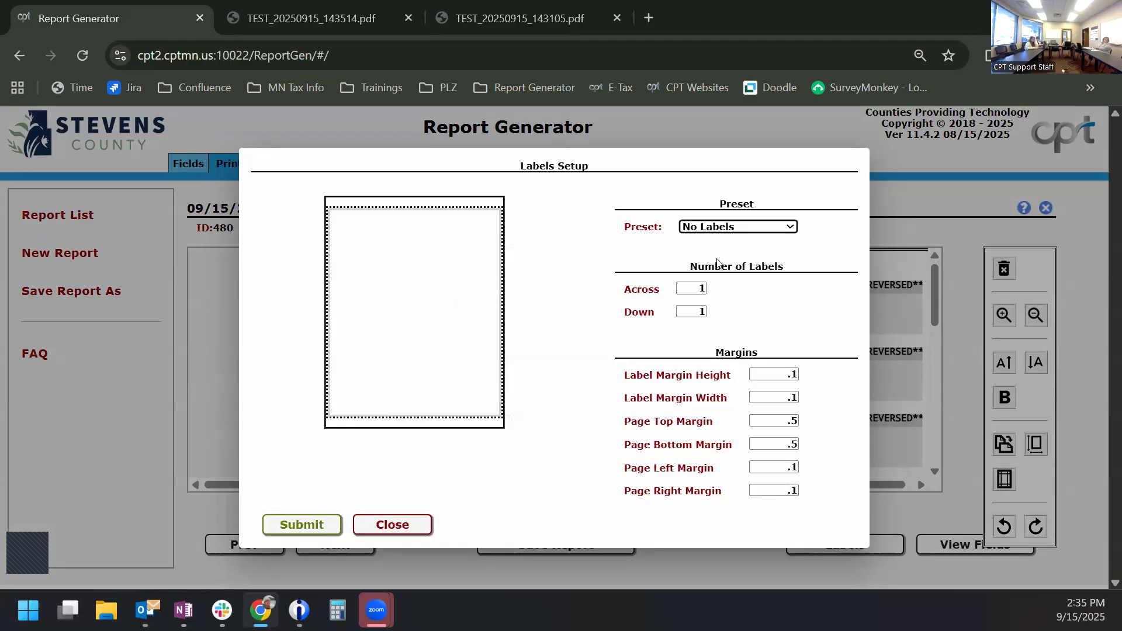
pyautogui.click(325, 524)
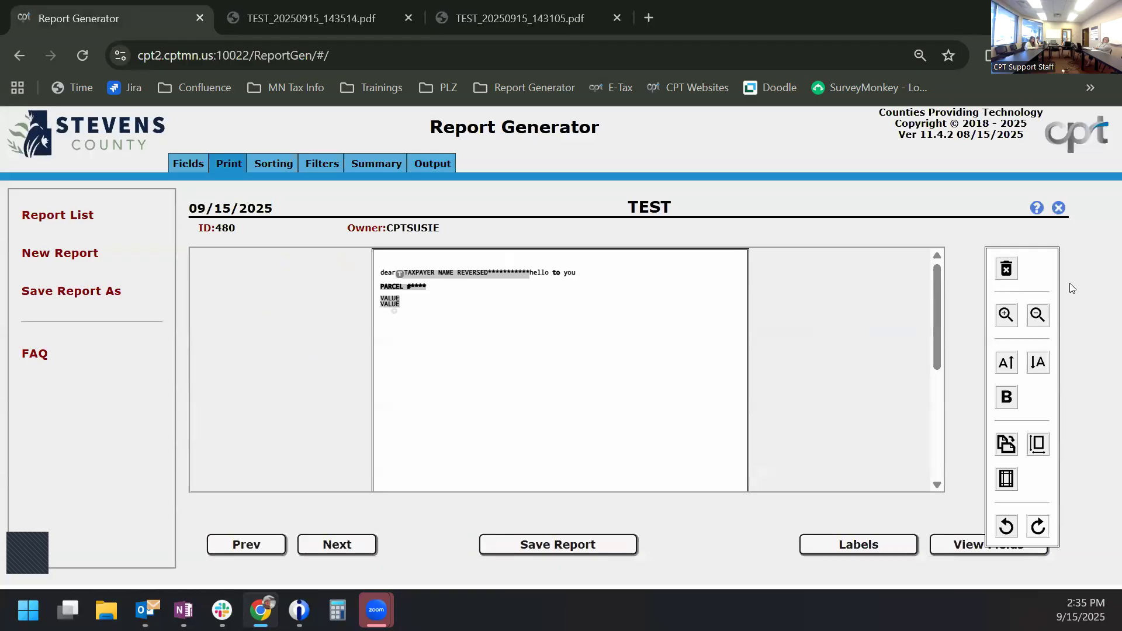
# Step: Insert a space after "dear" and another before "hello" around the taxpayer name field in the letter line
pyautogui.click(1006, 315)
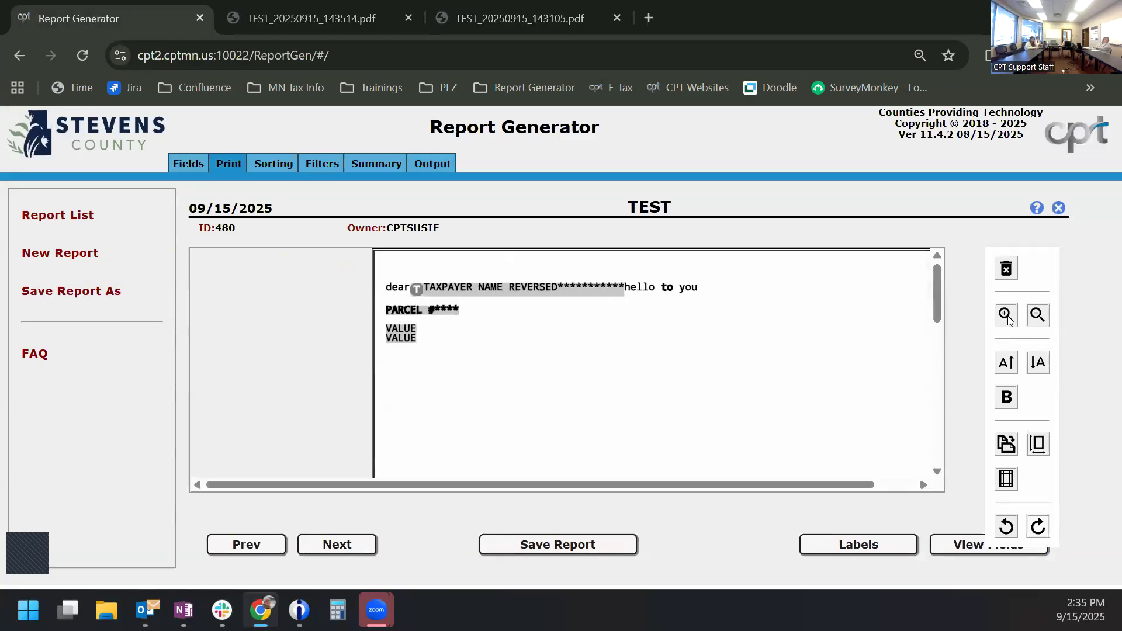
pyautogui.click(655, 291)
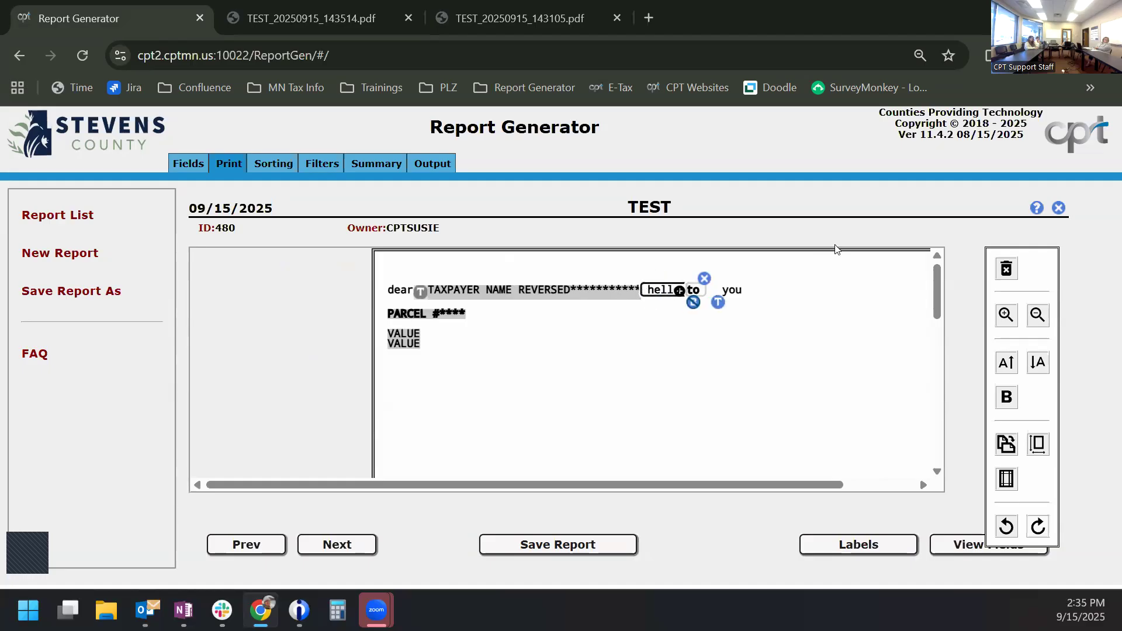
pyautogui.click(401, 290)
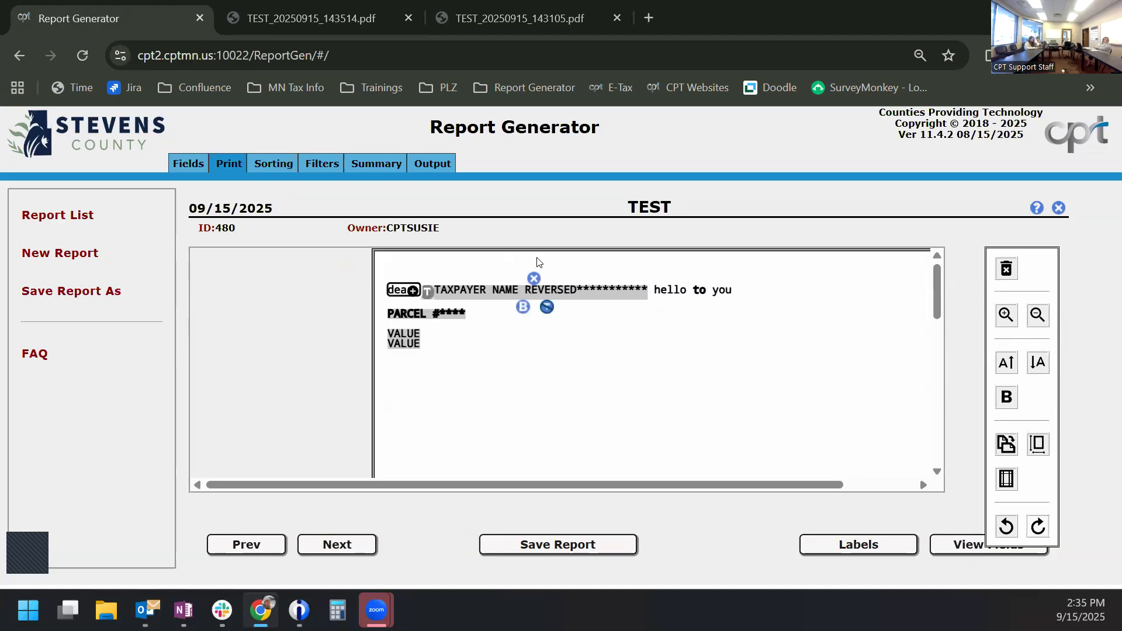
pyautogui.click(526, 421)
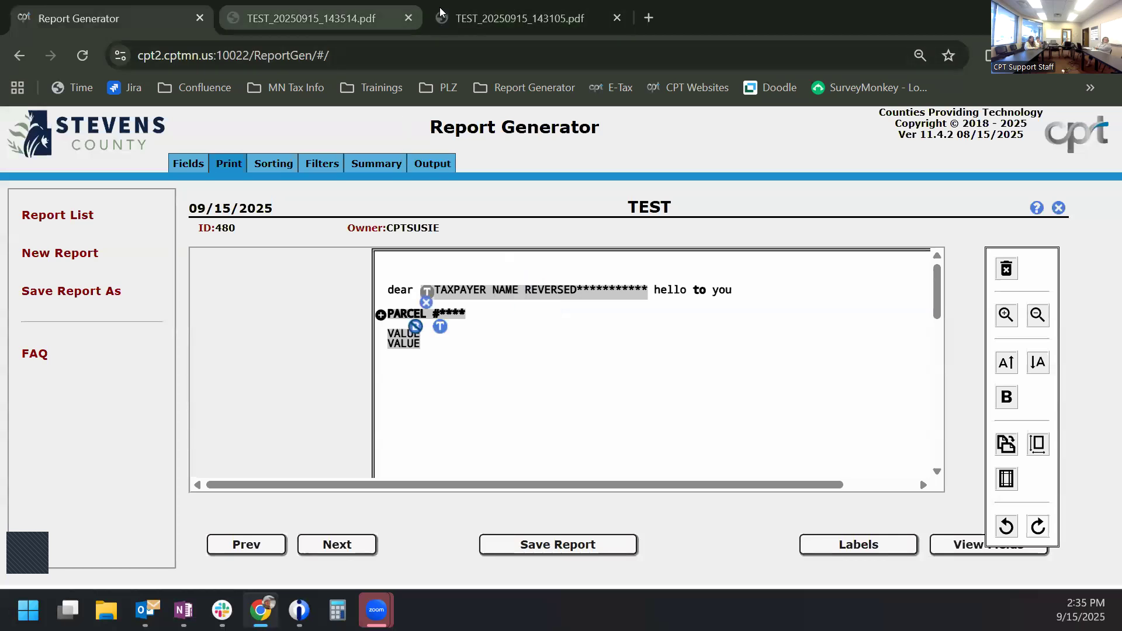
# Step: Look through all pages of the generated label PDF, examining how names, parcel numbers and values fit each label
pyautogui.click(475, 18)
pyautogui.click(358, 18)
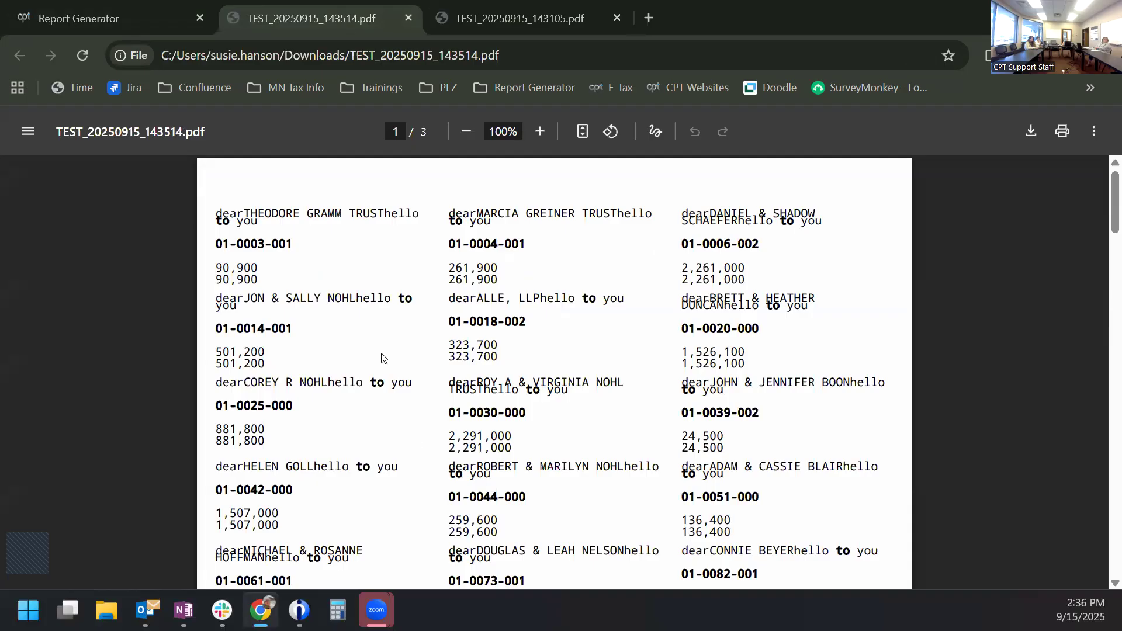
pyautogui.scroll(-5, 448, 472)
pyautogui.scroll(-20, 448, 471)
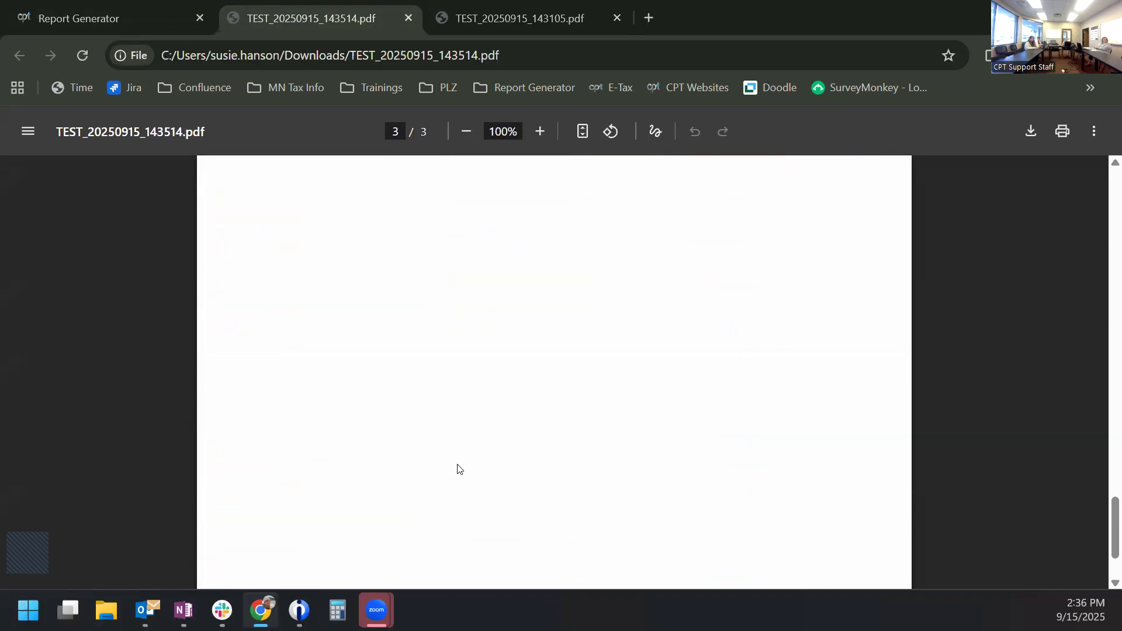
pyautogui.scroll(8, 459, 465)
pyautogui.scroll(2, 459, 462)
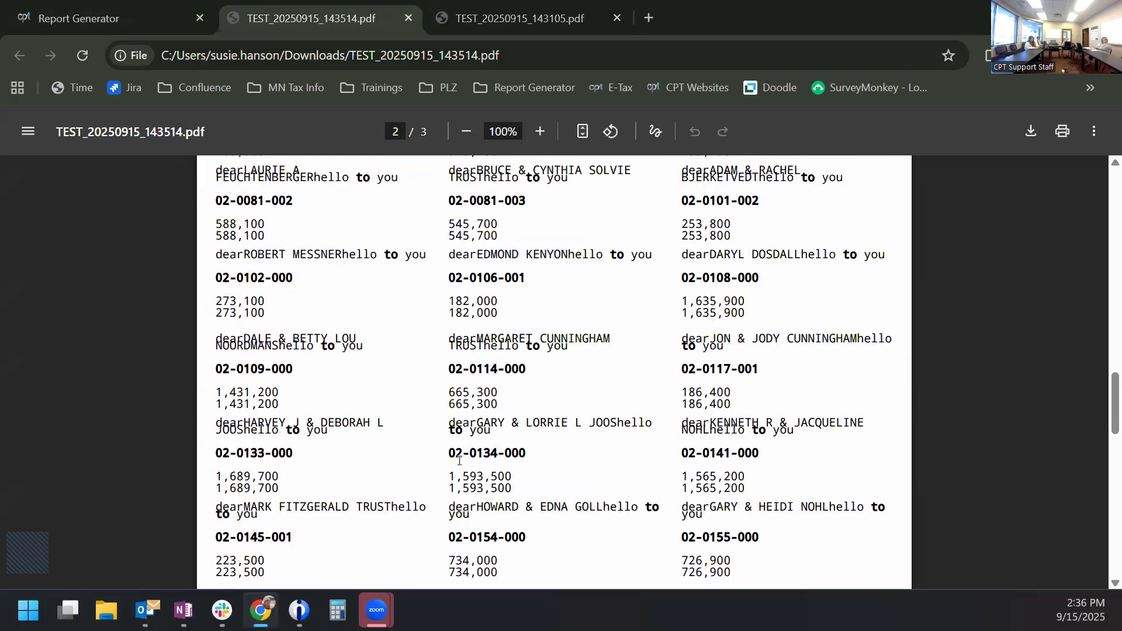
pyautogui.scroll(8, 459, 460)
pyautogui.scroll(9, 458, 460)
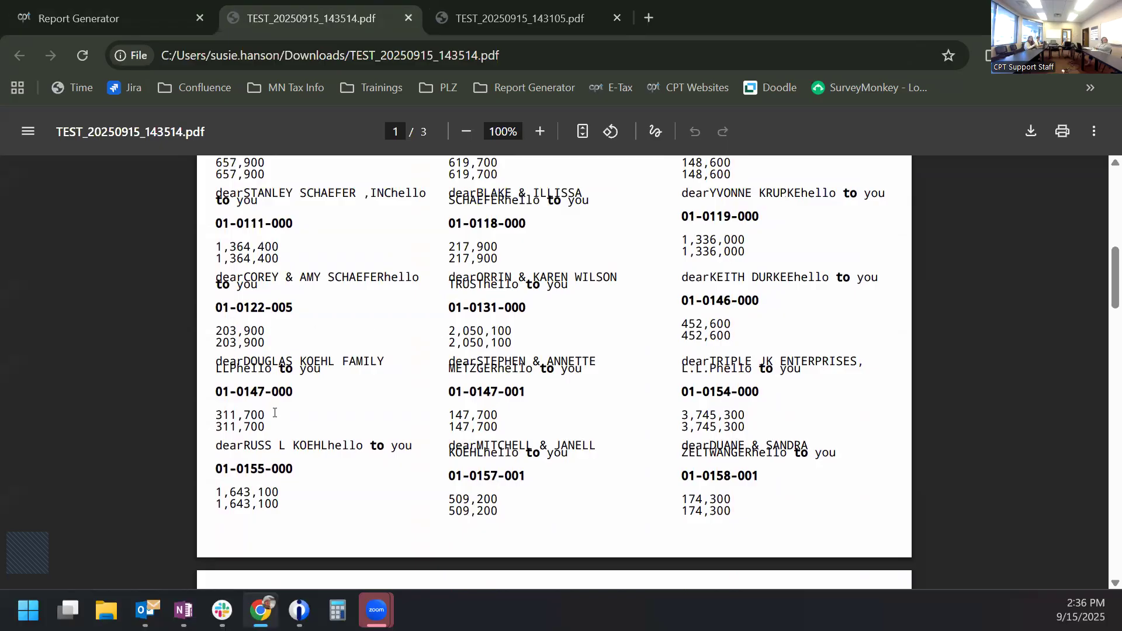
pyautogui.scroll(9, 276, 413)
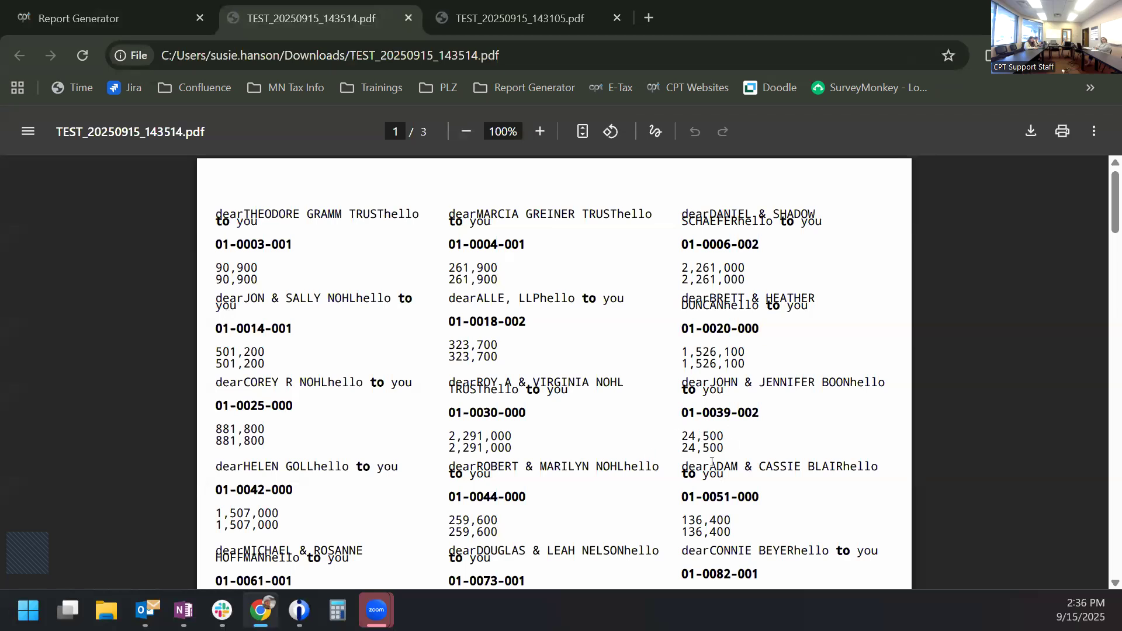
pyautogui.scroll(-15, 342, 397)
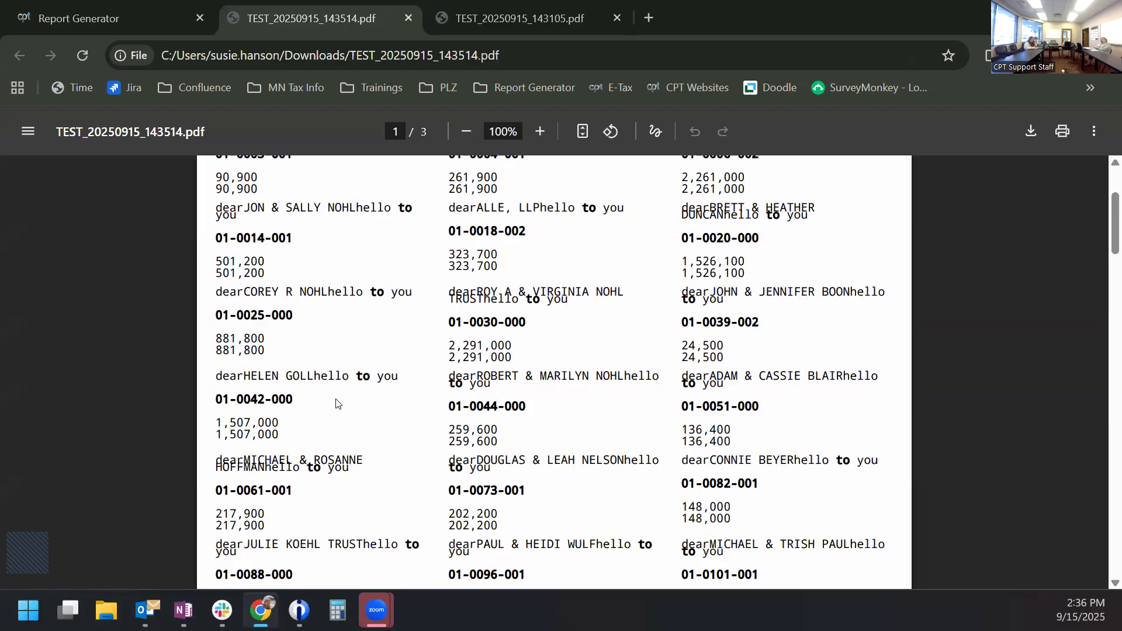
# Step: Close both generated PDFs and return to the report list, saving the changes to the TEST report
pyautogui.click(408, 18)
pyautogui.click(408, 18)
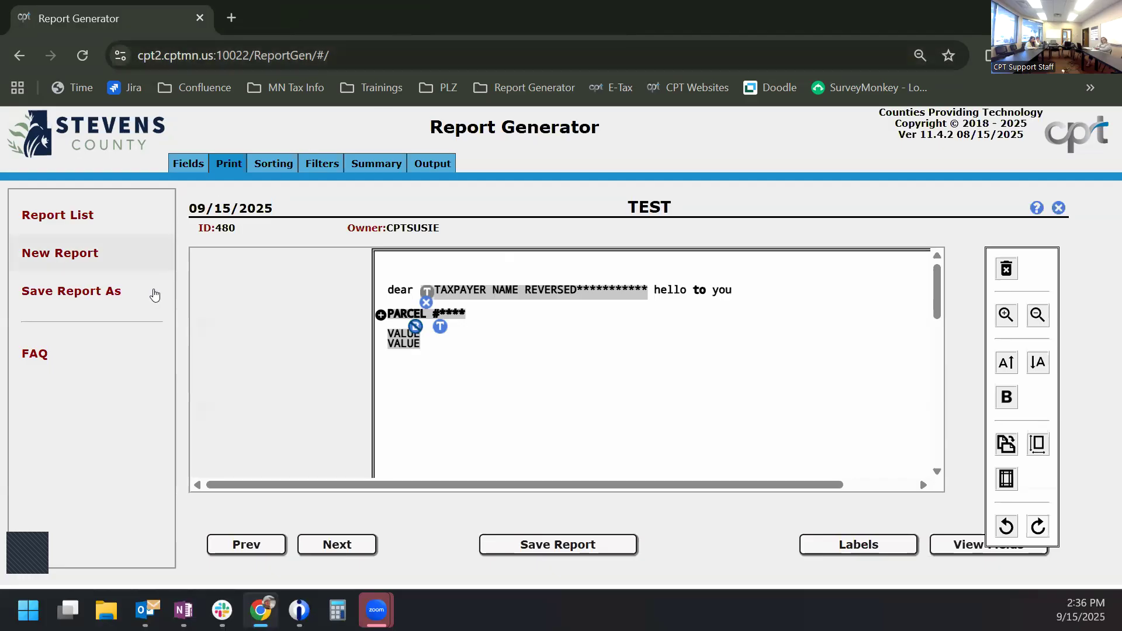
pyautogui.click(70, 208)
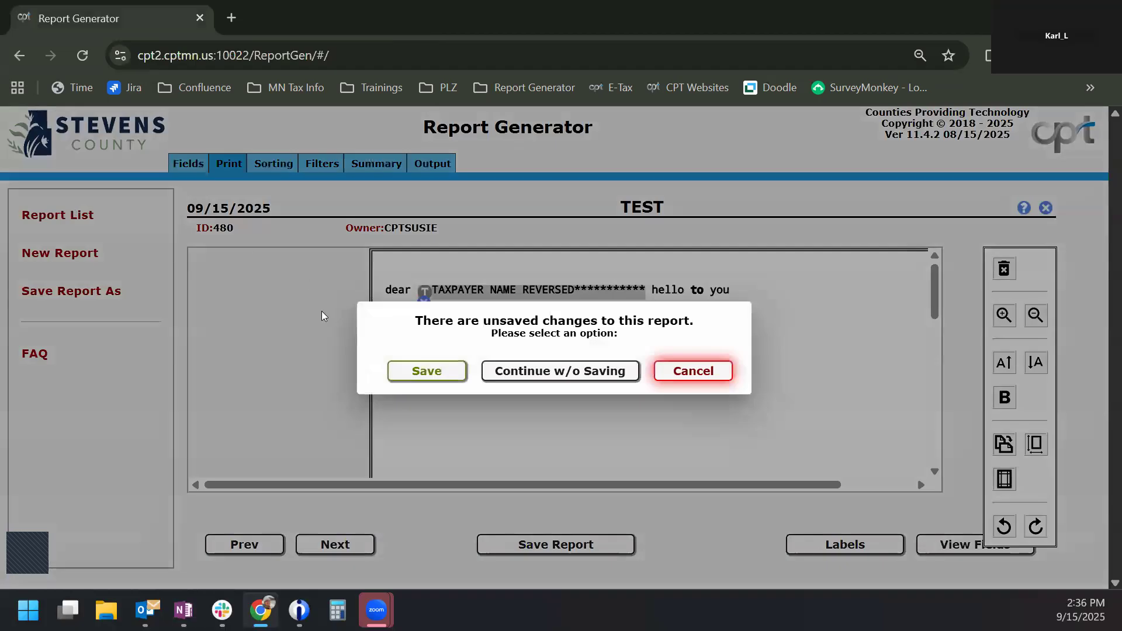
pyautogui.click(442, 373)
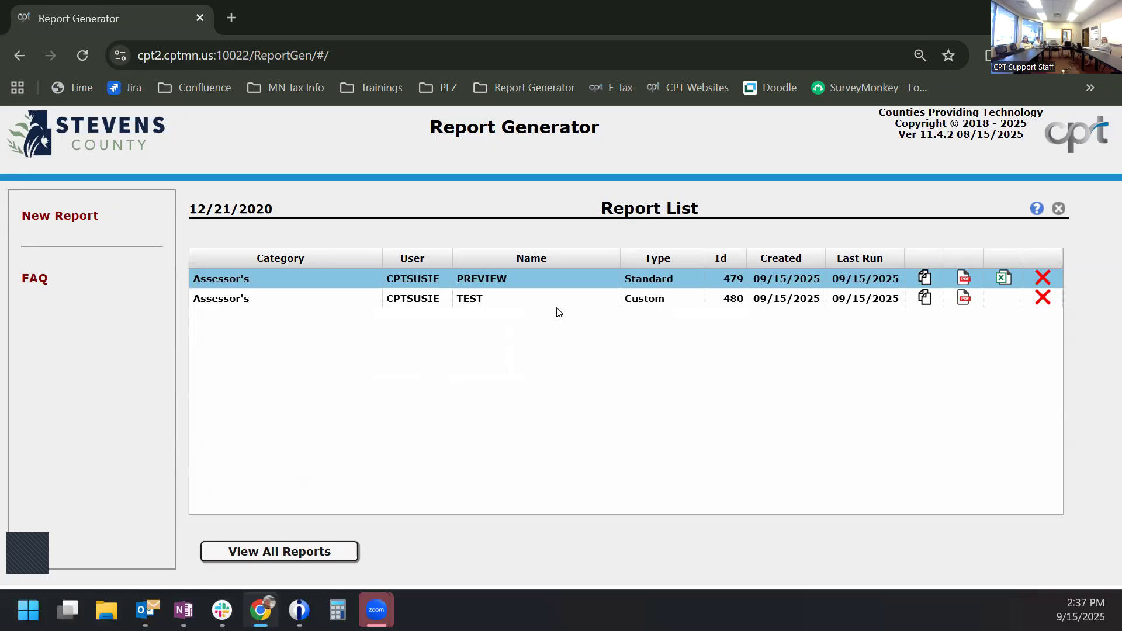
# Step: Open the custom TEST report from the report list and go to its print layout
pyautogui.doubleClick(649, 300)
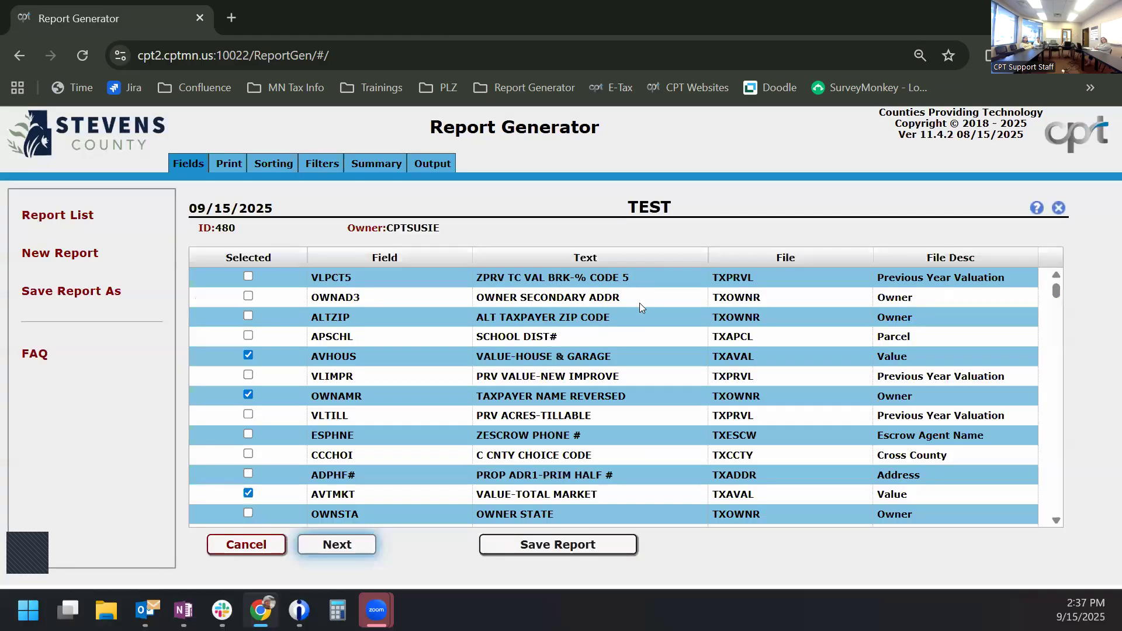
pyautogui.click(231, 164)
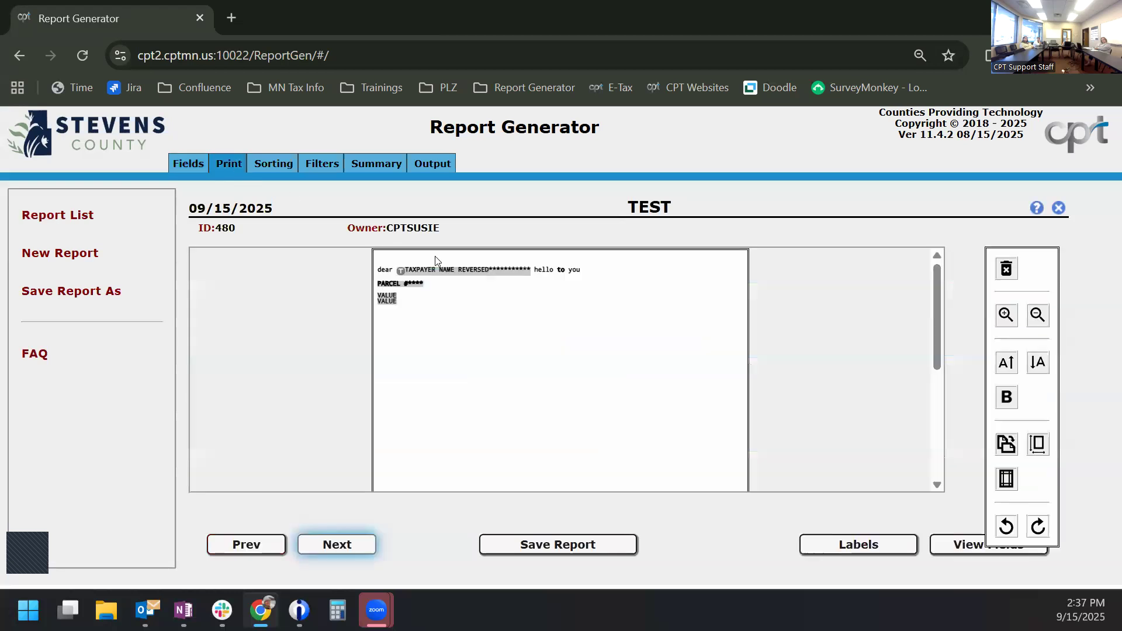
# Step: Try a label setup with 3 labels down and close it without applying
pyautogui.click(876, 550)
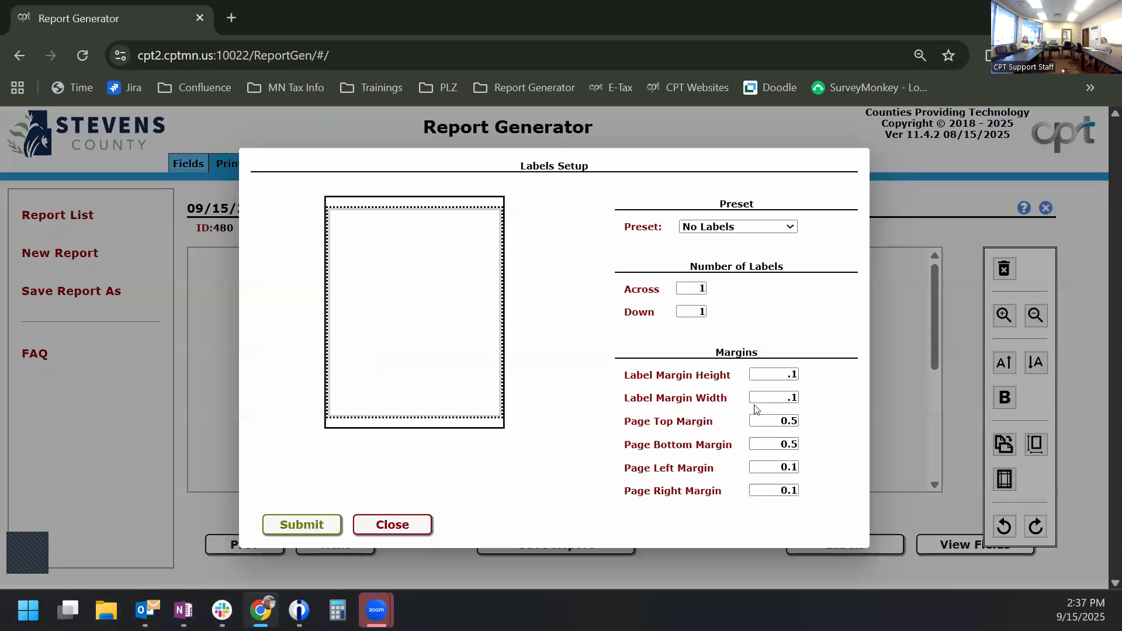
pyautogui.doubleClick(702, 312)
pyautogui.write('3')
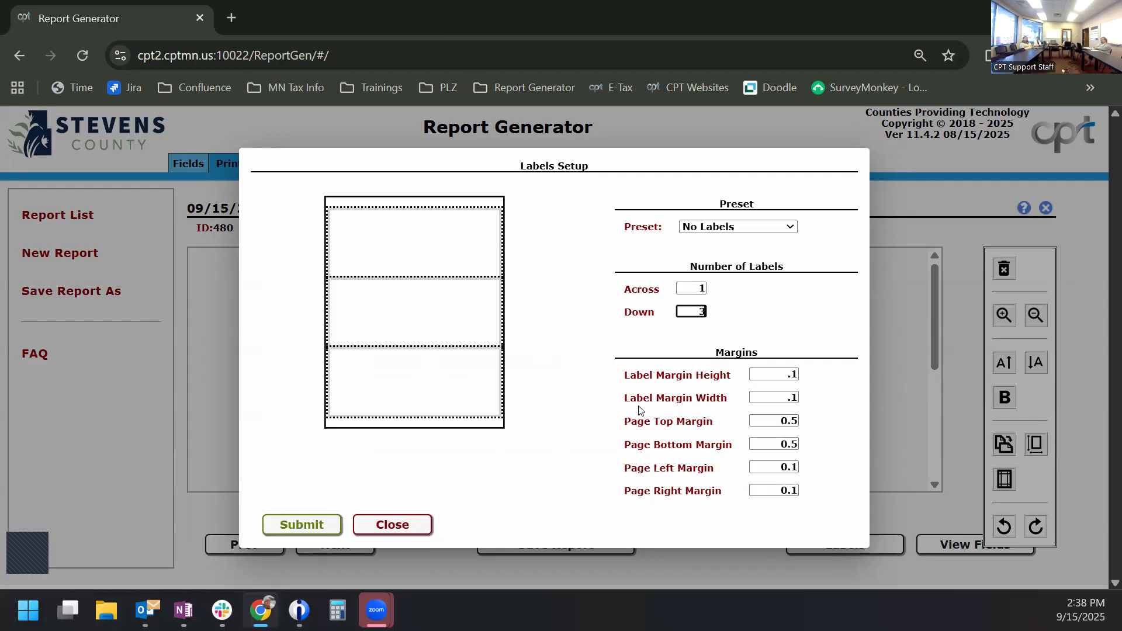
pyautogui.click(369, 525)
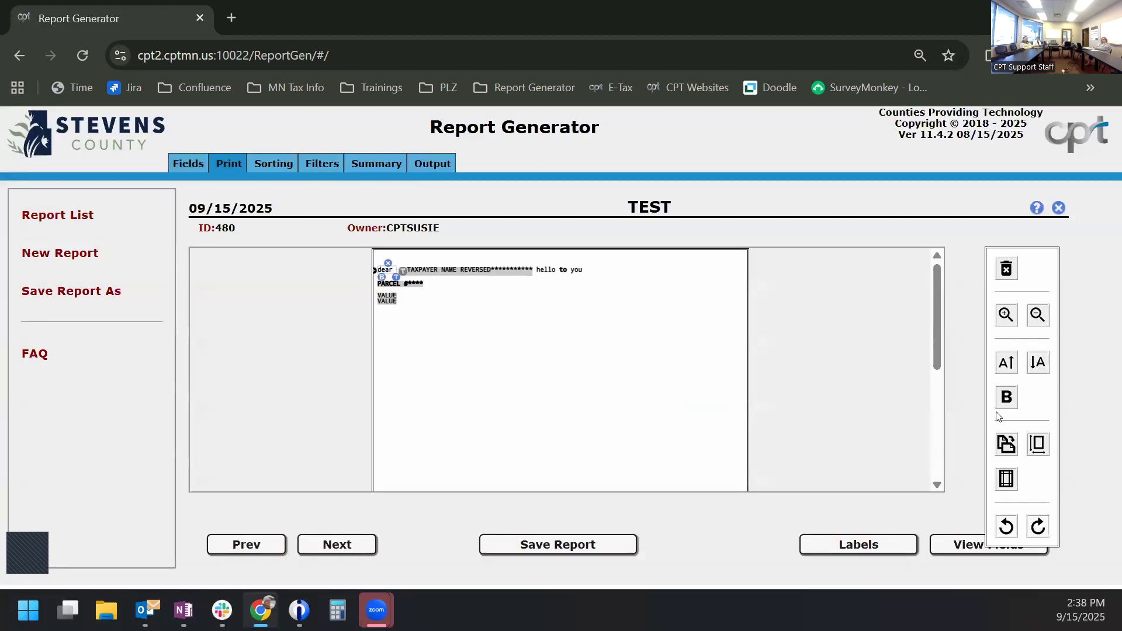
# Step: Set the report's paper size to 11x17, then save the report and return to the report list
pyautogui.click(1034, 446)
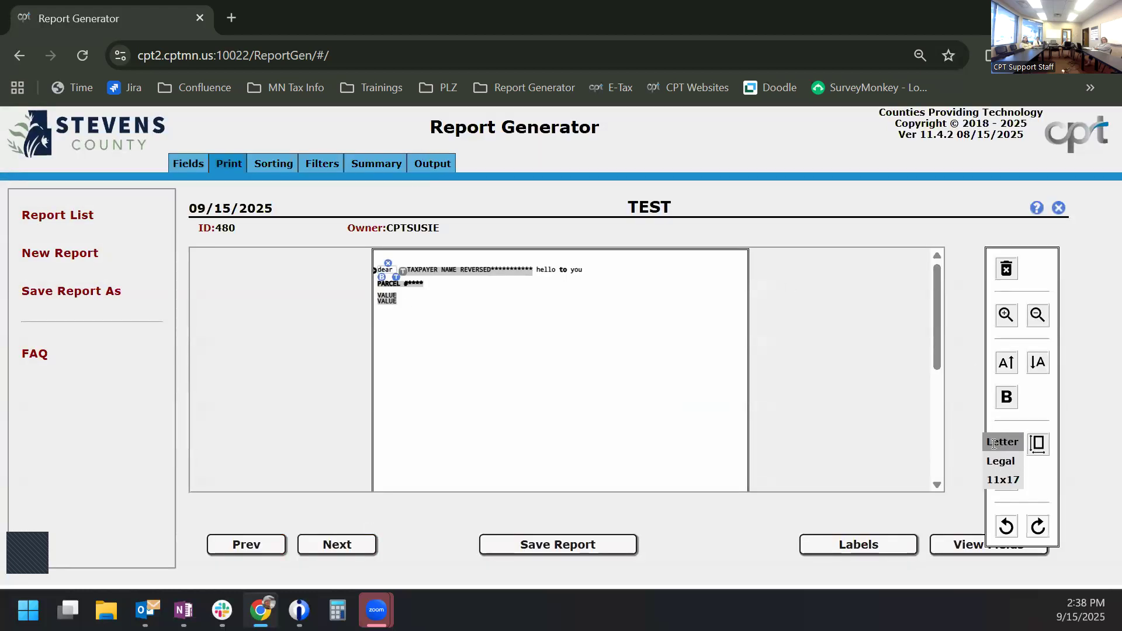
pyautogui.click(1003, 480)
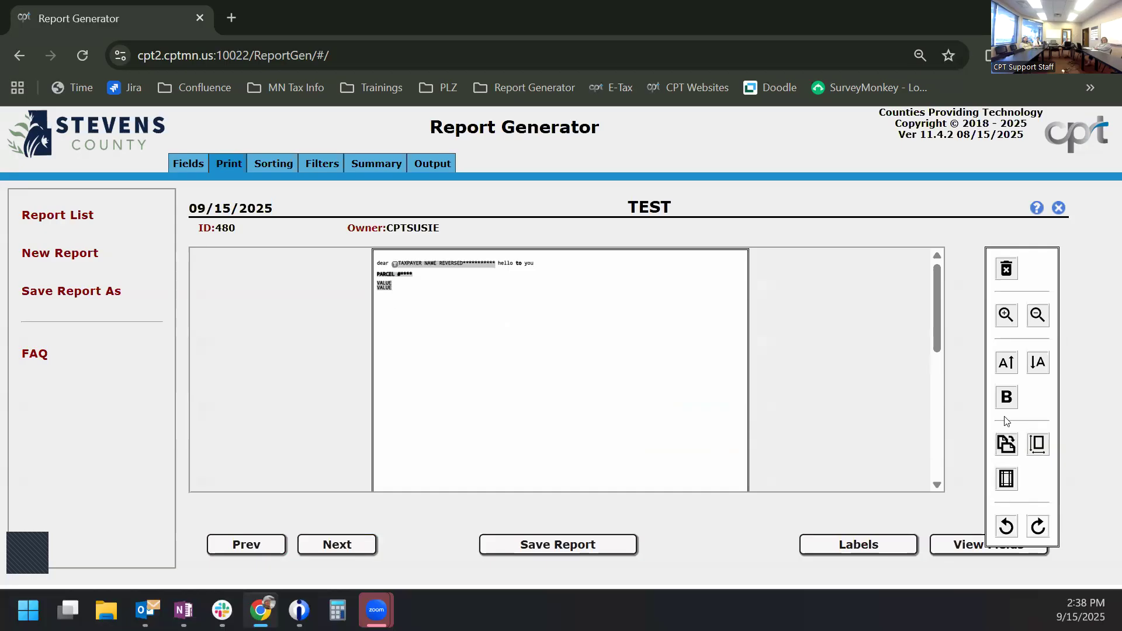
pyautogui.click(889, 546)
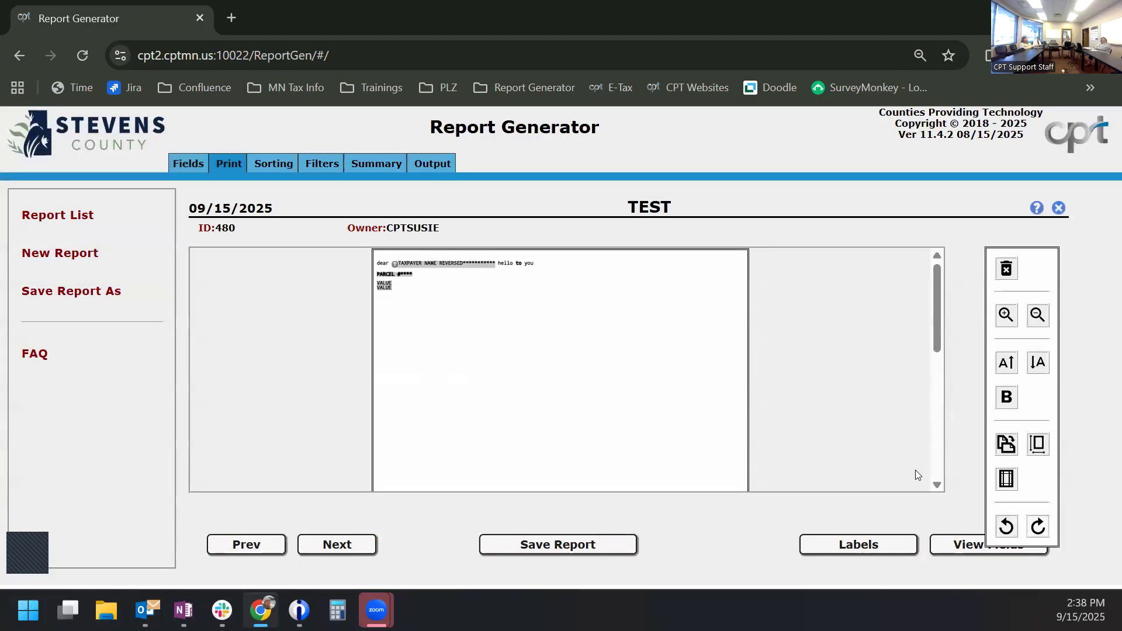
pyautogui.click(1038, 446)
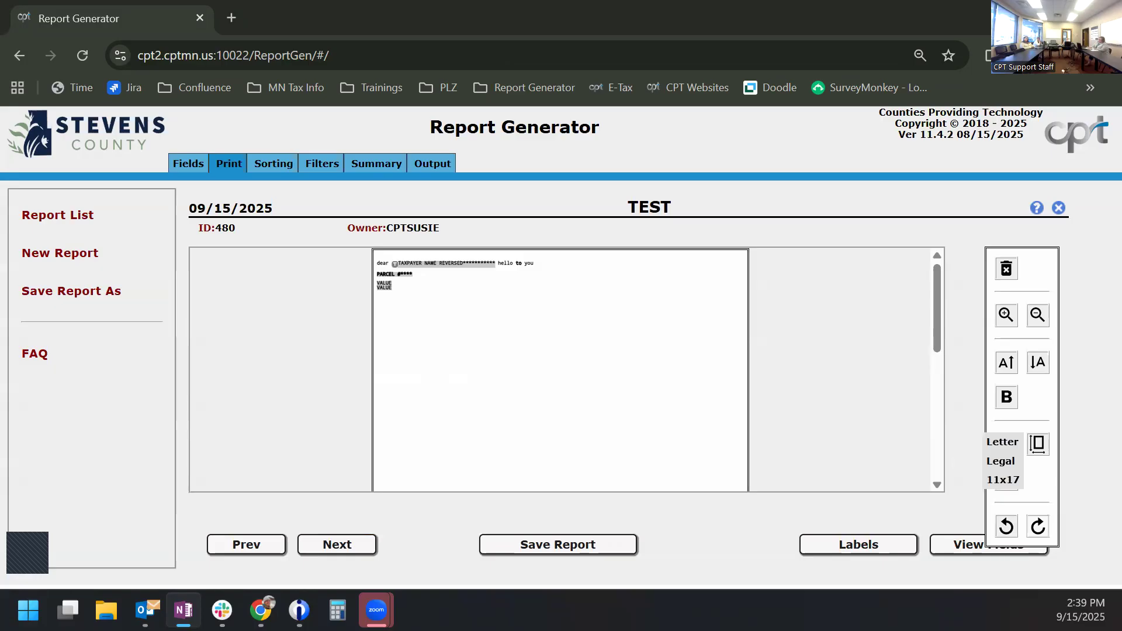
pyautogui.click(82, 215)
pyautogui.click(439, 373)
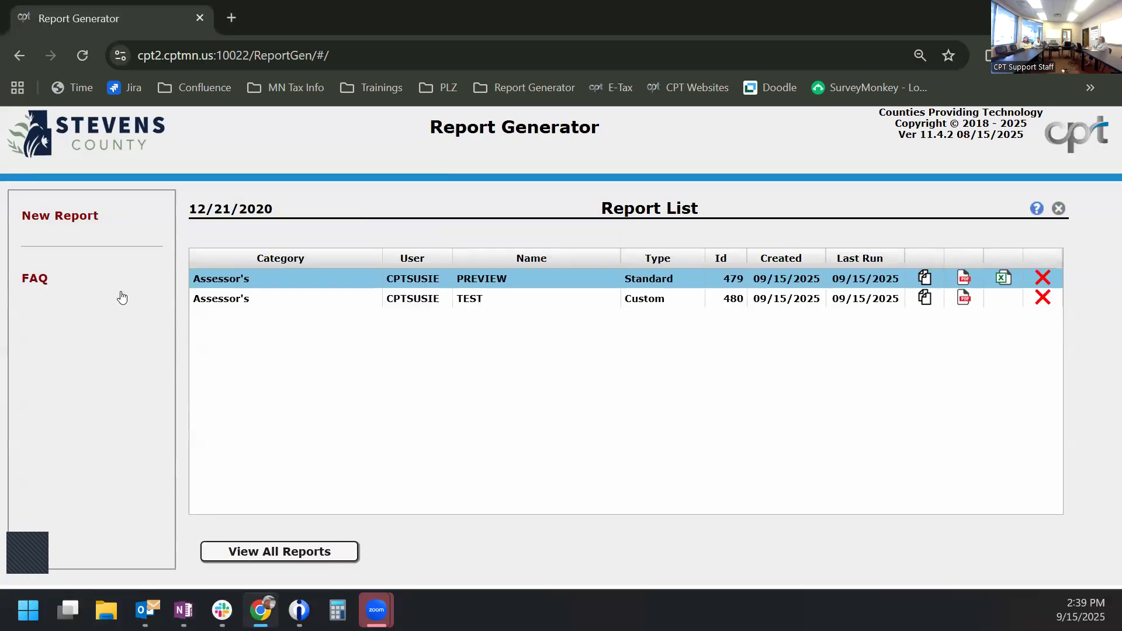
# Step: Create a new report named TEST in the CAMA category
pyautogui.click(43, 214)
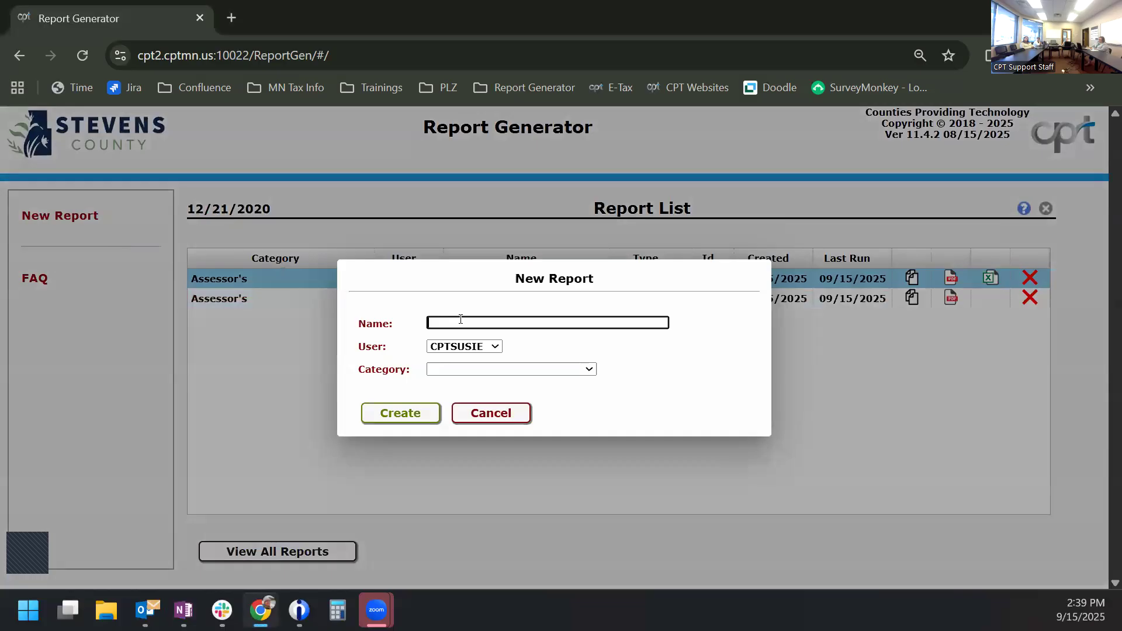
pyautogui.write('TEST')
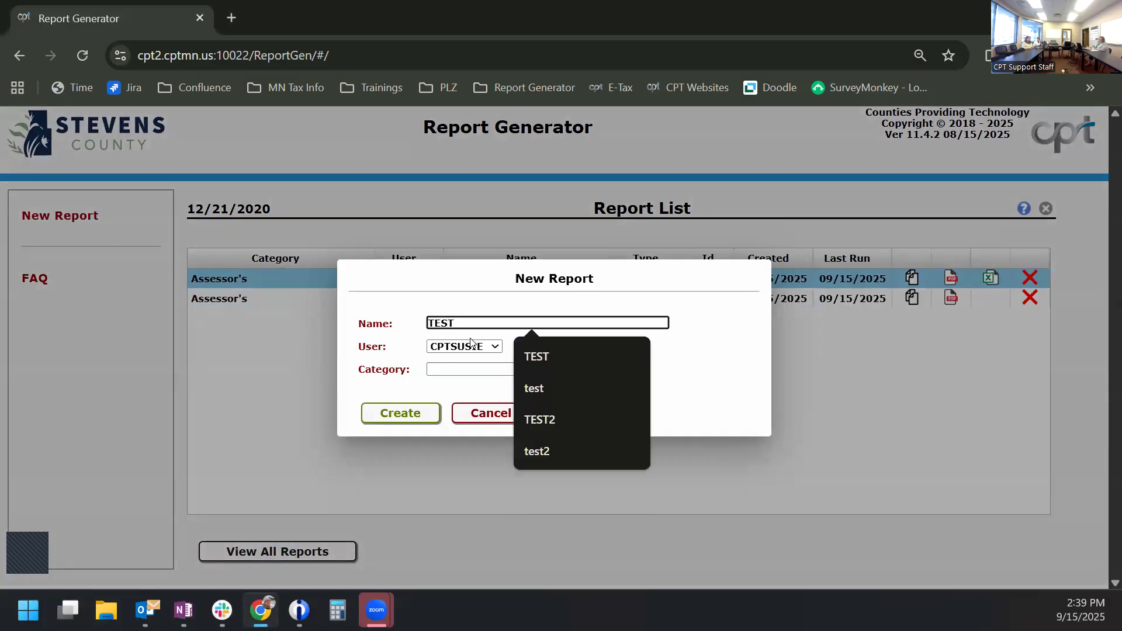
pyautogui.click(481, 373)
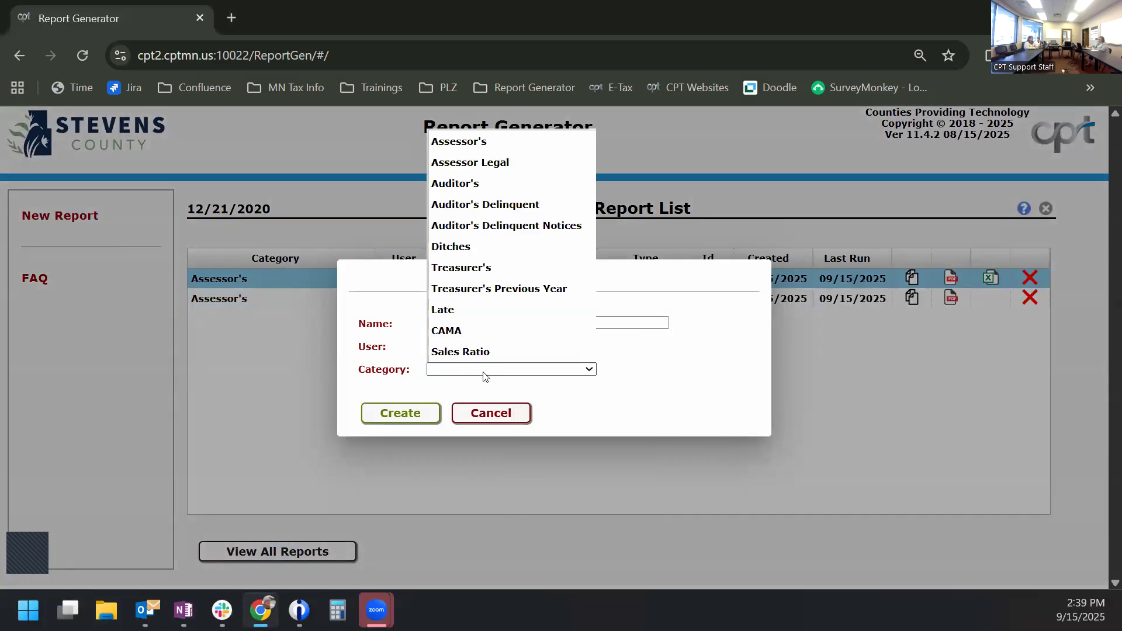
pyautogui.click(474, 330)
pyautogui.click(433, 415)
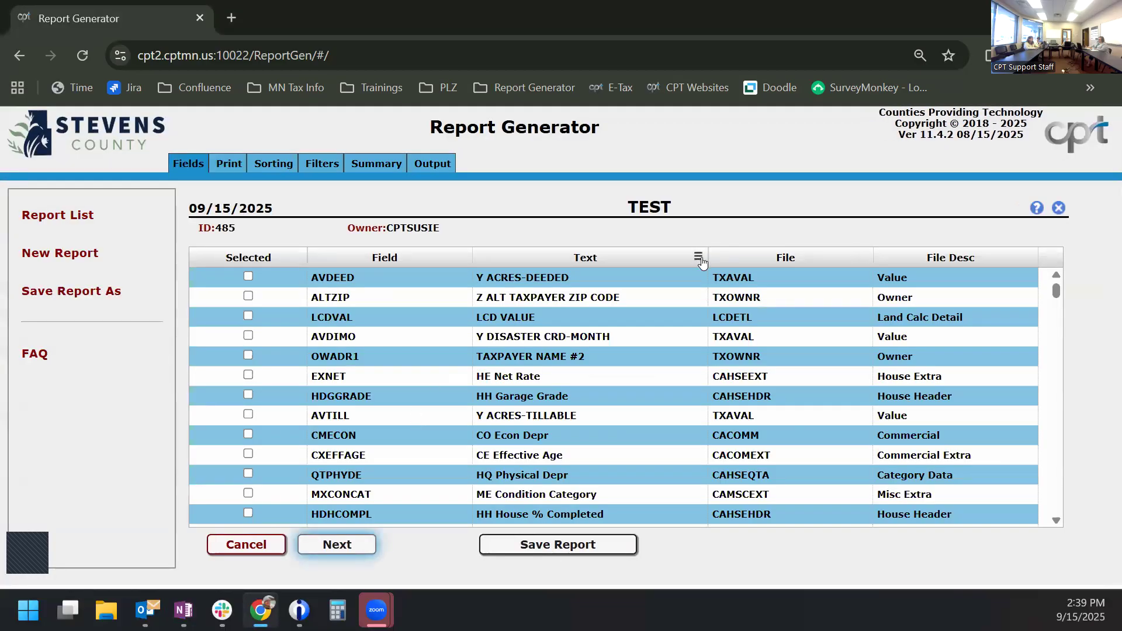
# Step: Find and select the HQA Minor Category and X PARCEL NUMBER fields by filtering the field text for "hqa" and "parc"
pyautogui.click(706, 251)
pyautogui.write('hqa')
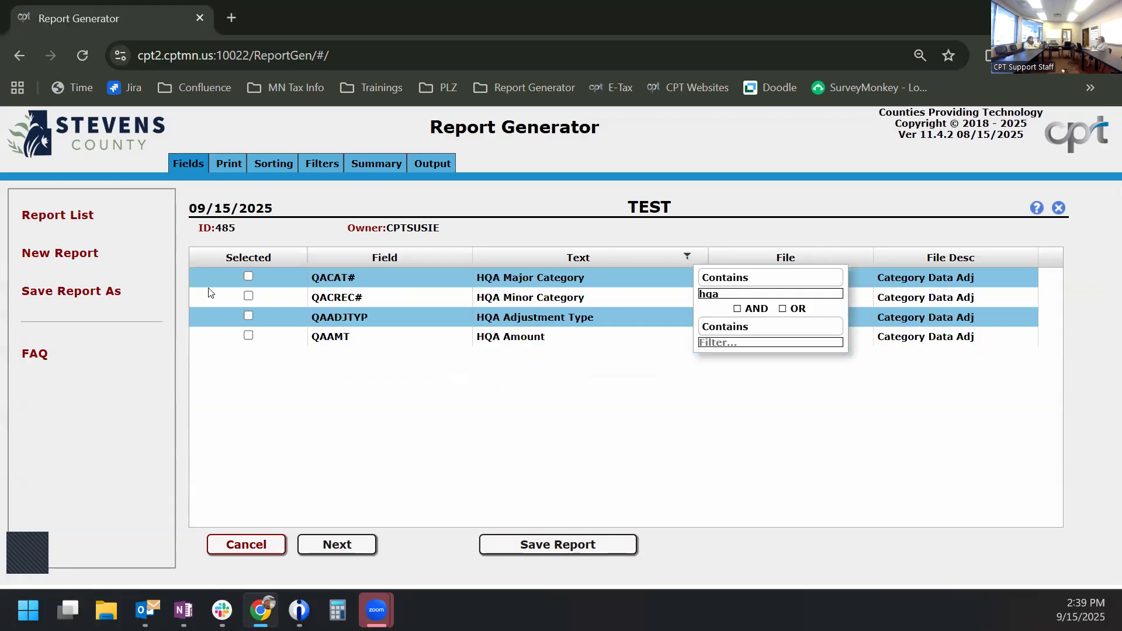
pyautogui.click(249, 297)
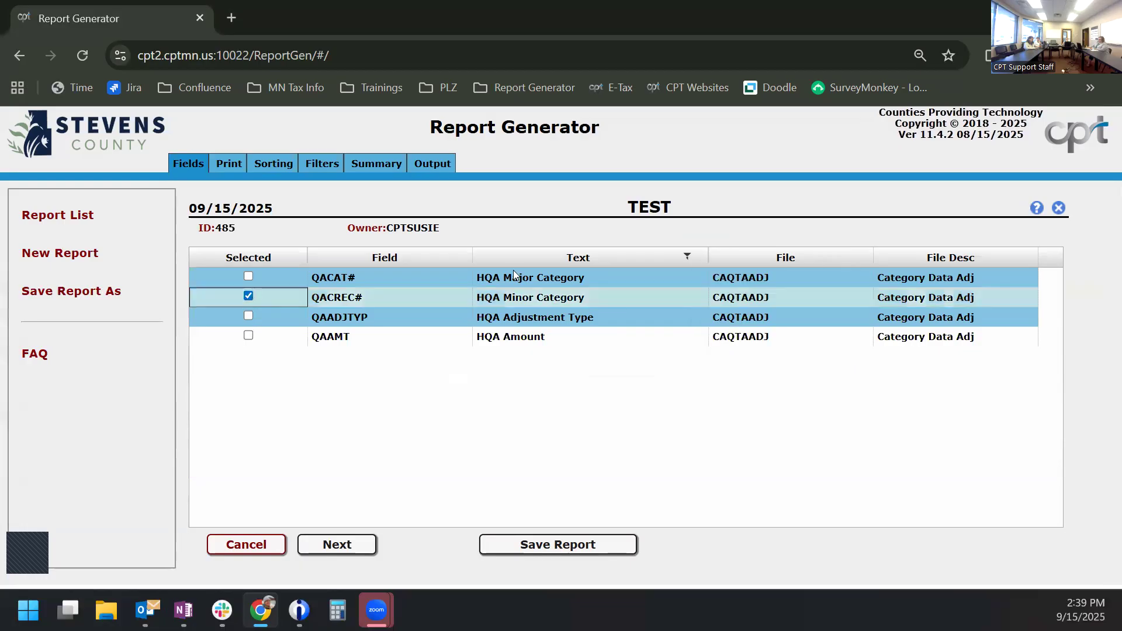
pyautogui.click(688, 256)
pyautogui.moveTo(725, 298); pyautogui.dragTo(664, 292)
pyautogui.write('parc')
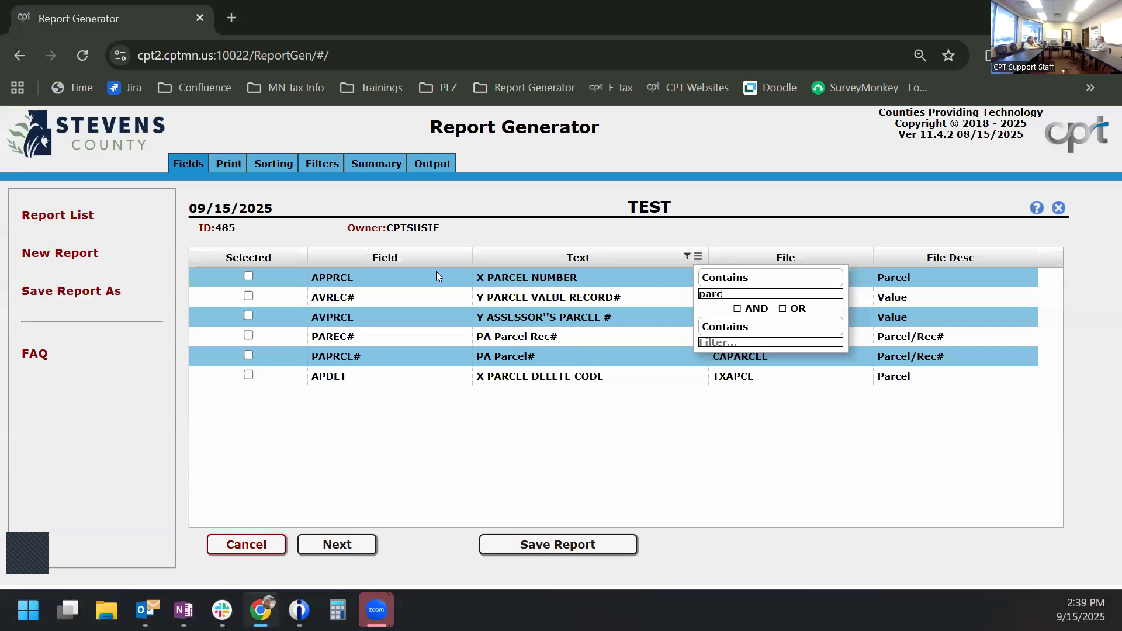
pyautogui.click(248, 277)
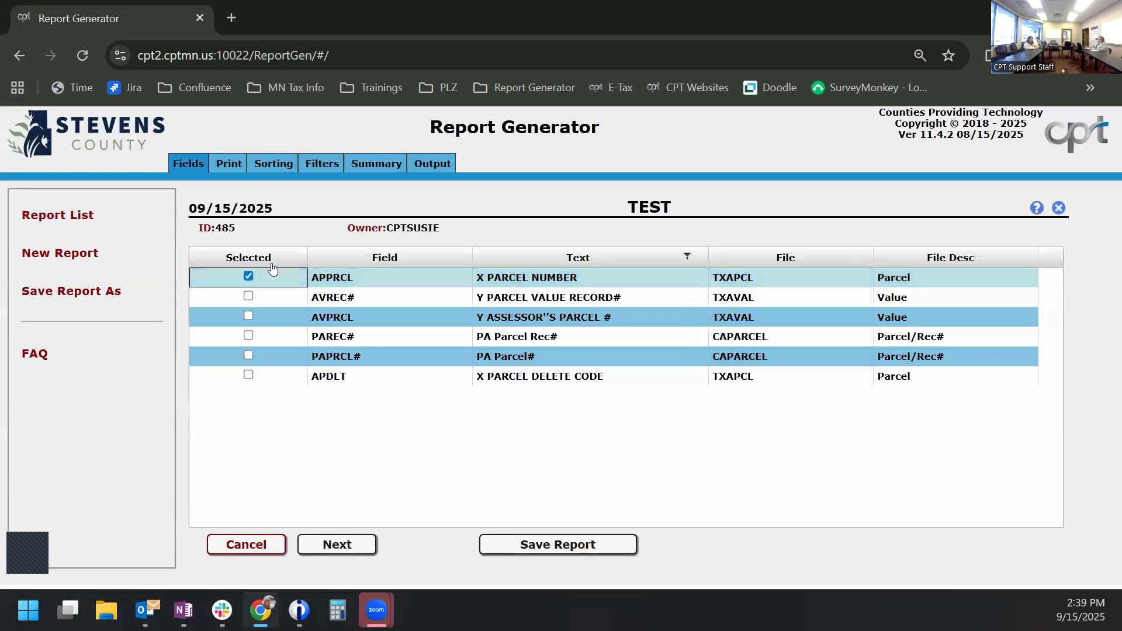
# Step: Add a filter on HQA Minor Category, accept the required HQA Major Category filter, and review the print fields and filter rows
pyautogui.click(322, 164)
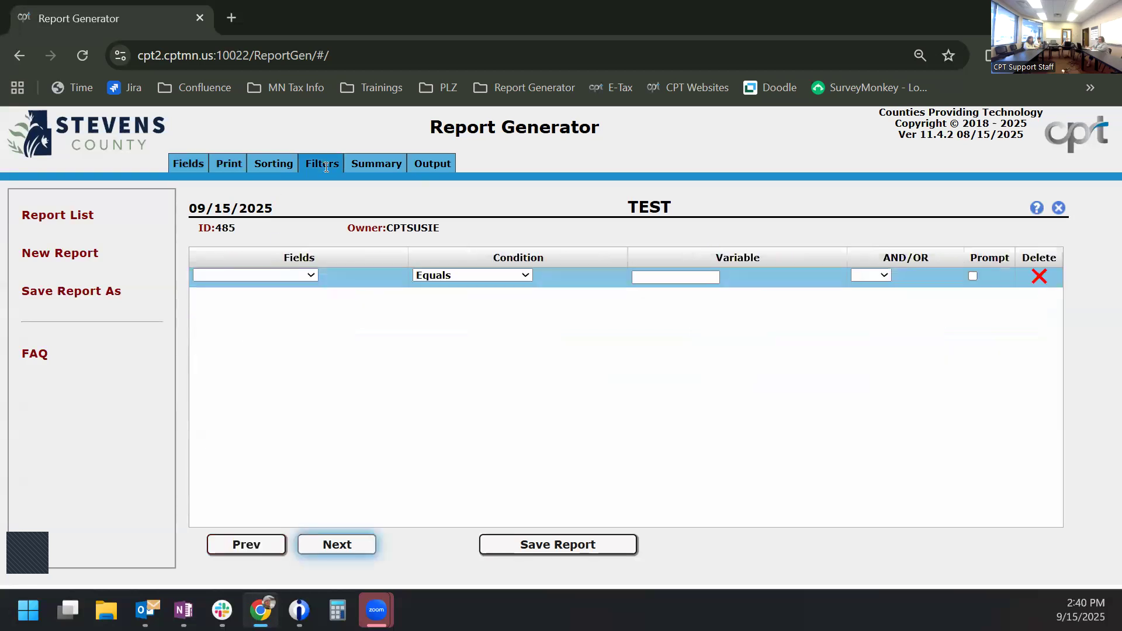
pyautogui.click(261, 277)
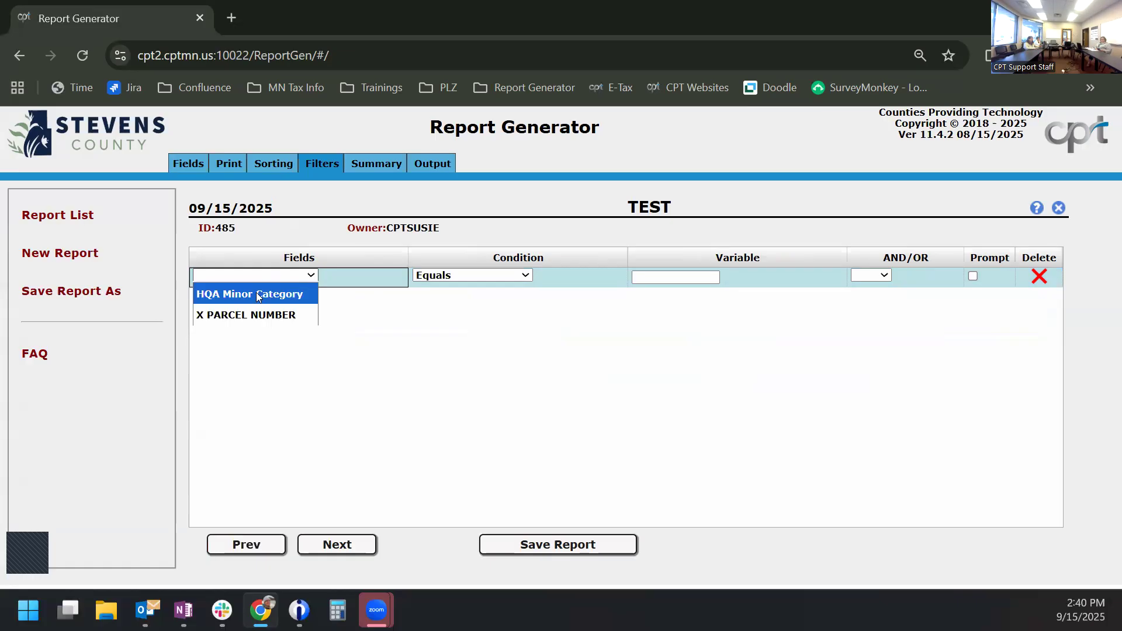
pyautogui.click(256, 294)
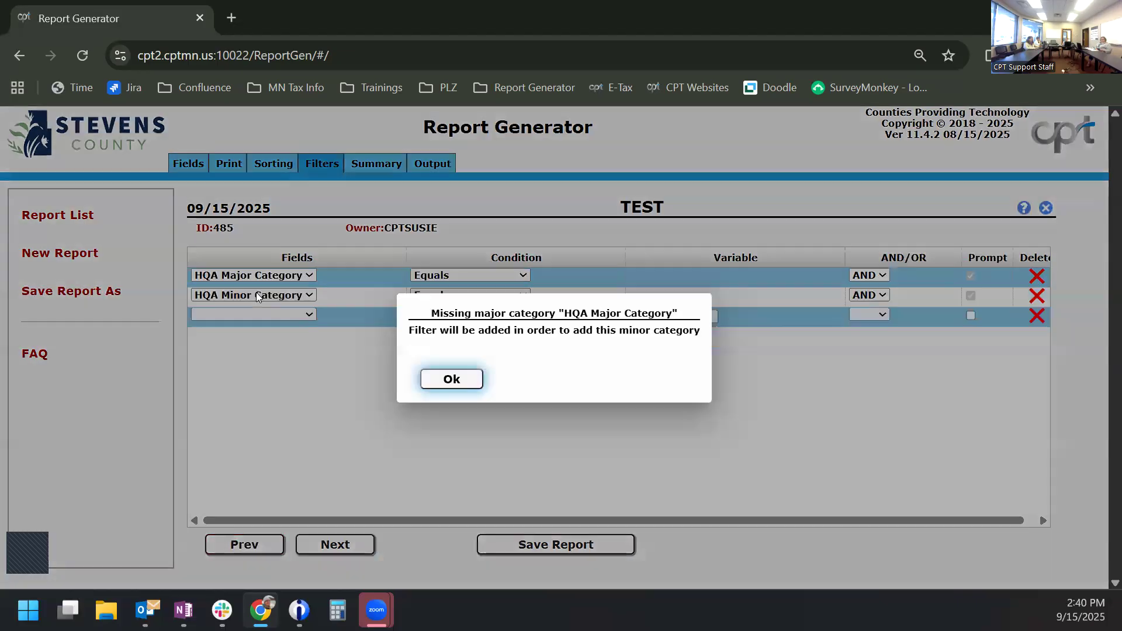
pyautogui.click(459, 387)
pyautogui.click(216, 159)
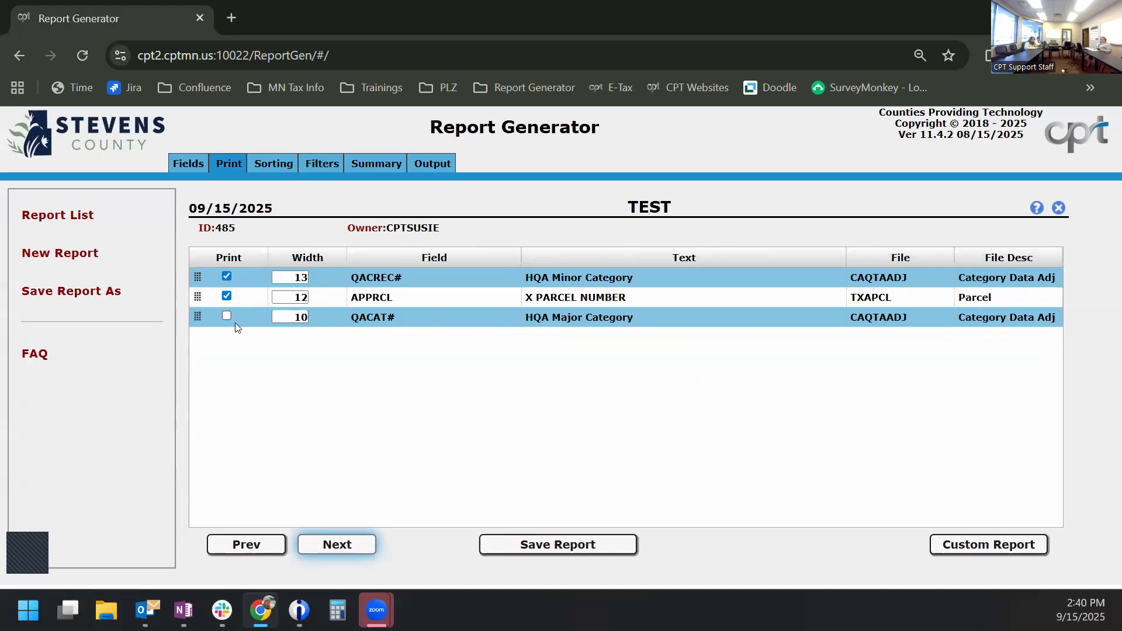
pyautogui.click(315, 161)
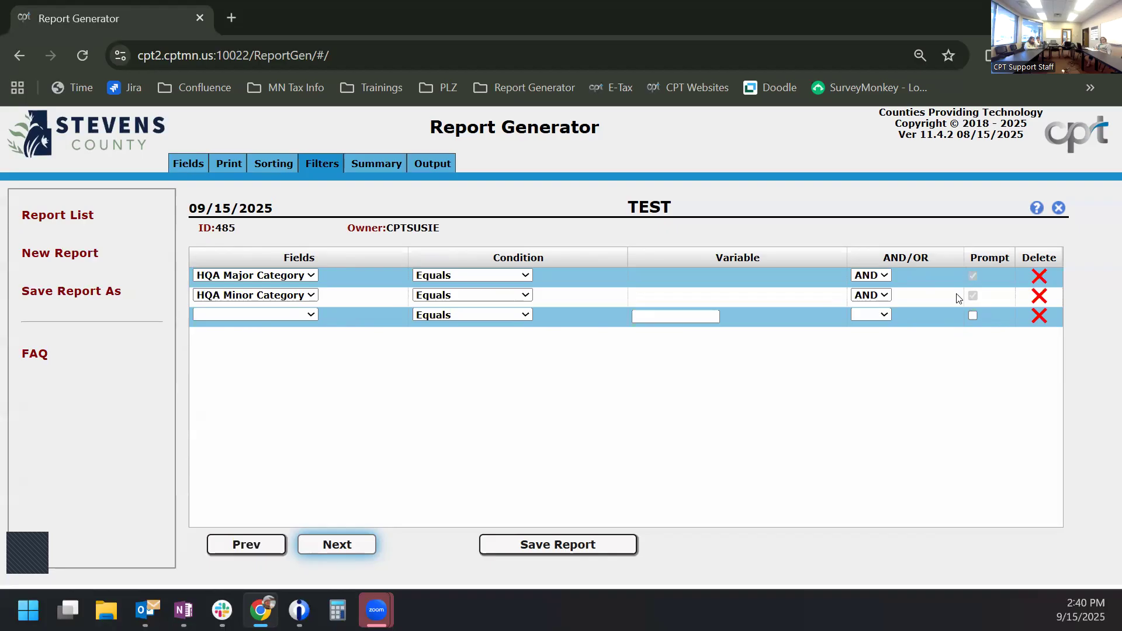
# Step: Submit and save the report with the default output settings, using the CAMA library C75YR2026
pyautogui.click(426, 165)
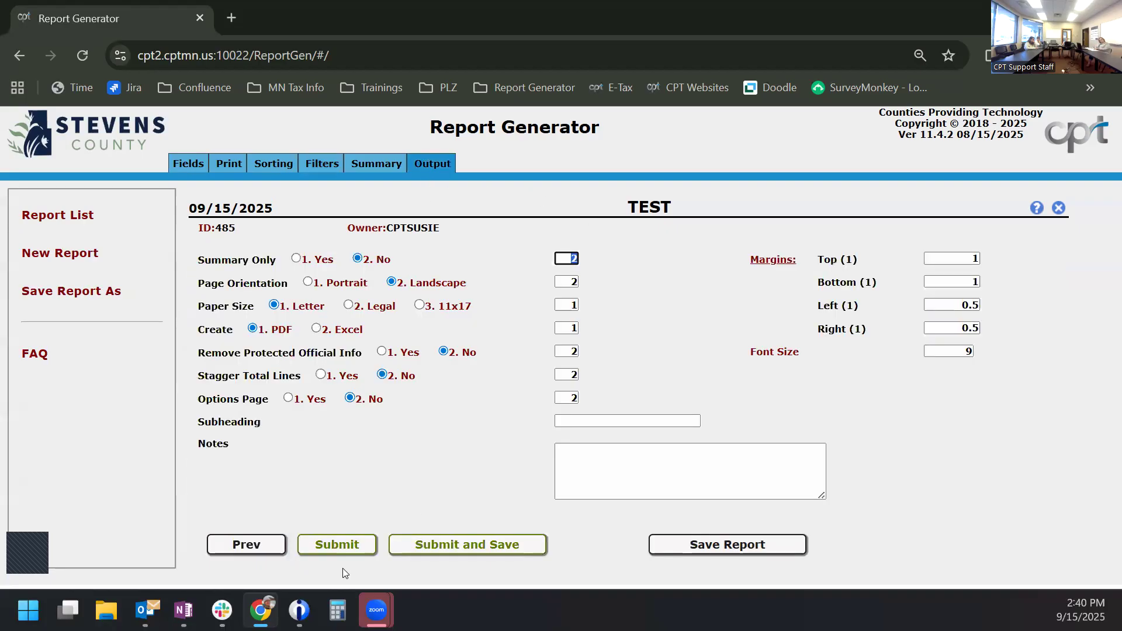
pyautogui.click(416, 538)
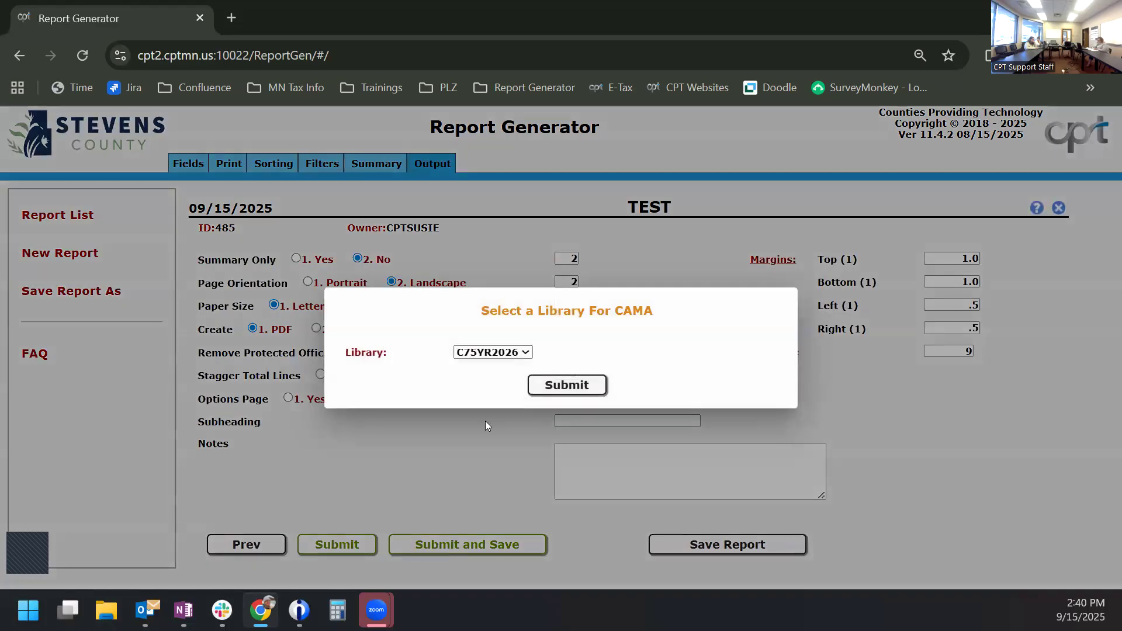
pyautogui.click(495, 357)
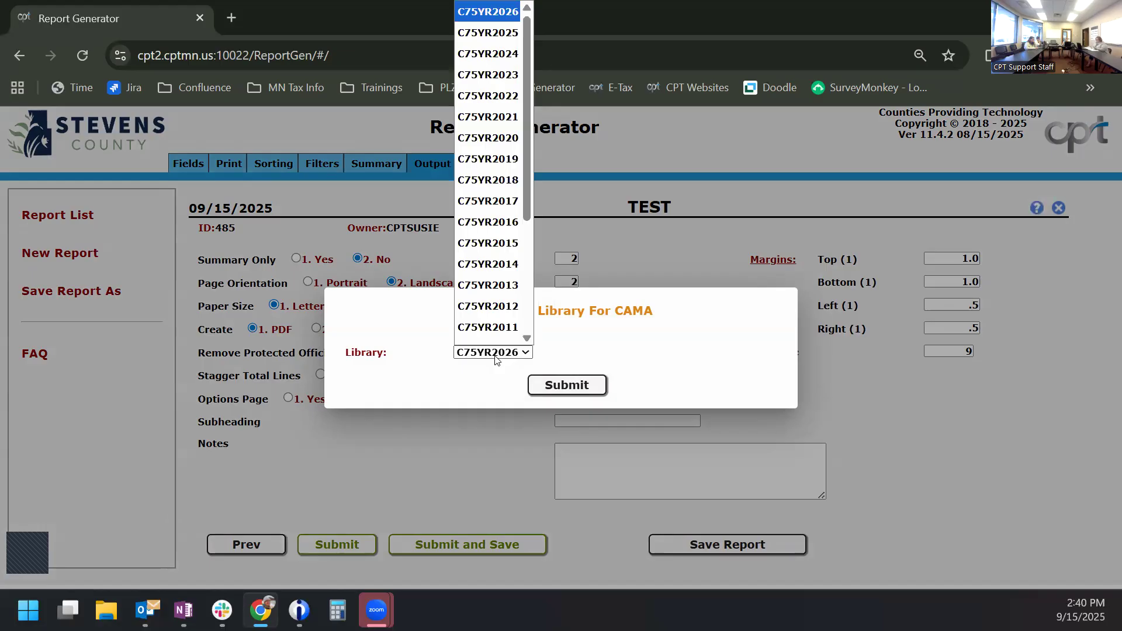
pyautogui.click(498, 357)
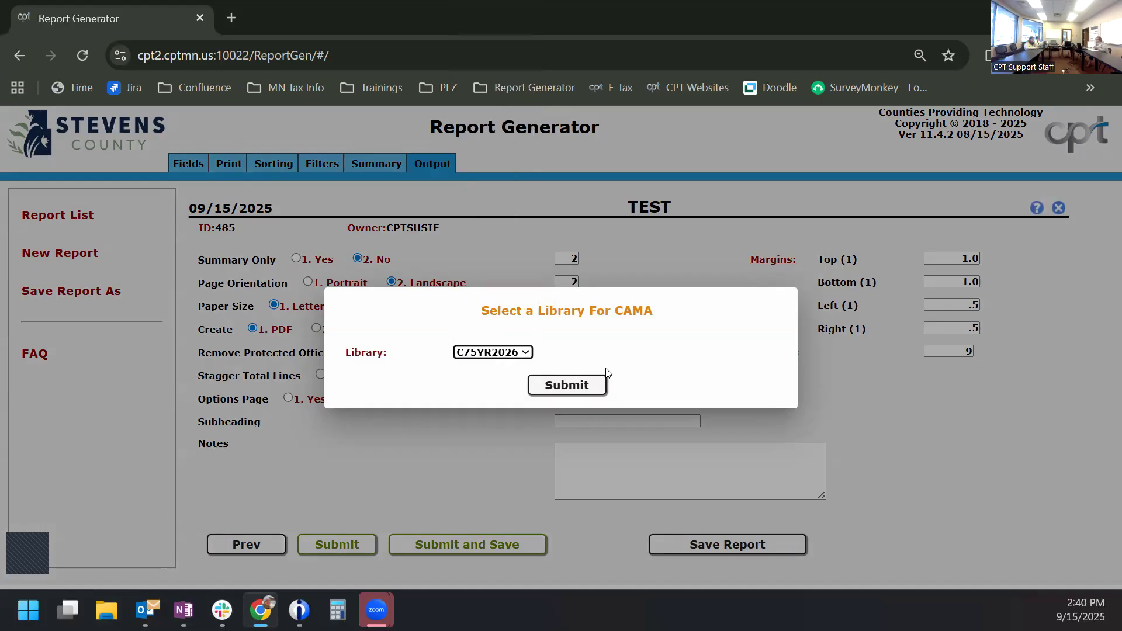
pyautogui.click(569, 387)
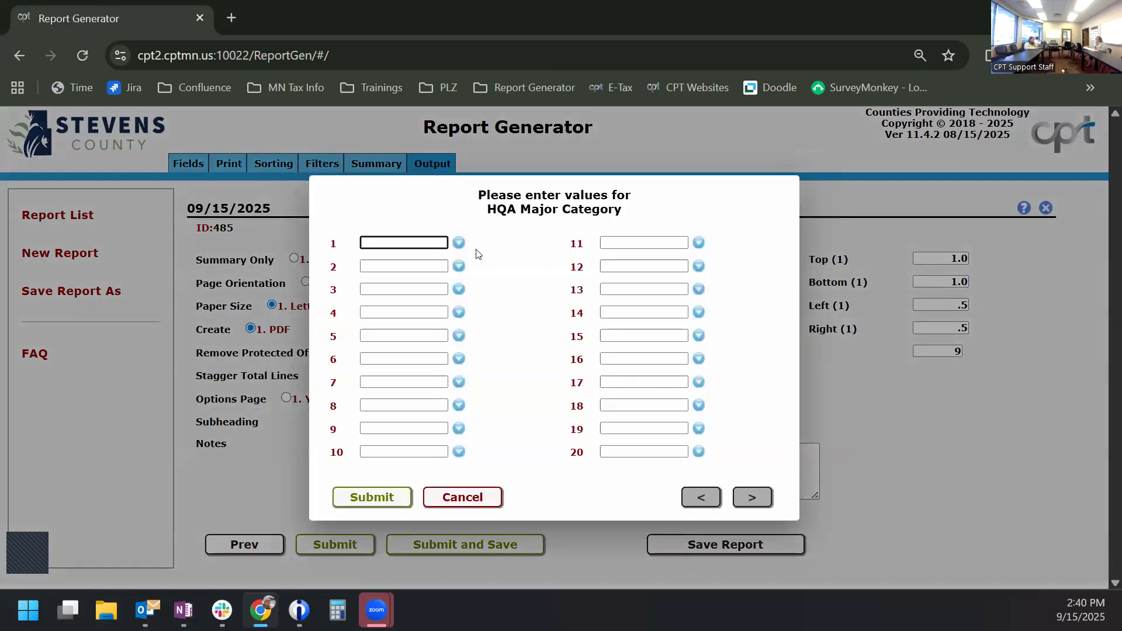
# Step: Enter DECK ADJ and GARAGE ADJ as the HQA Major Category values and submit them
pyautogui.click(458, 243)
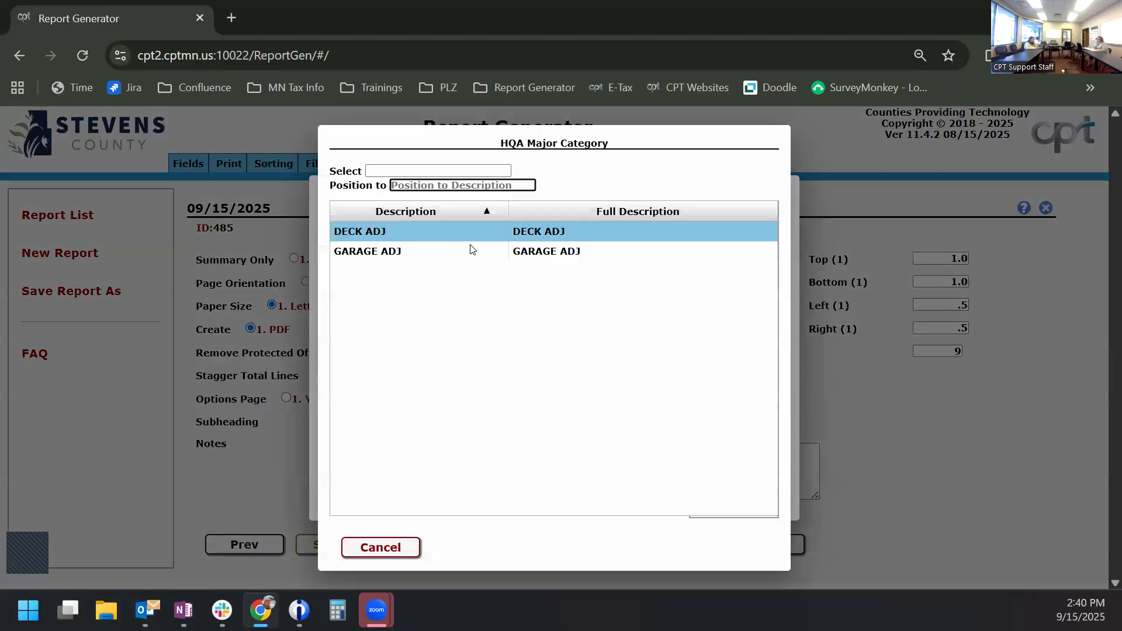
pyautogui.click(544, 233)
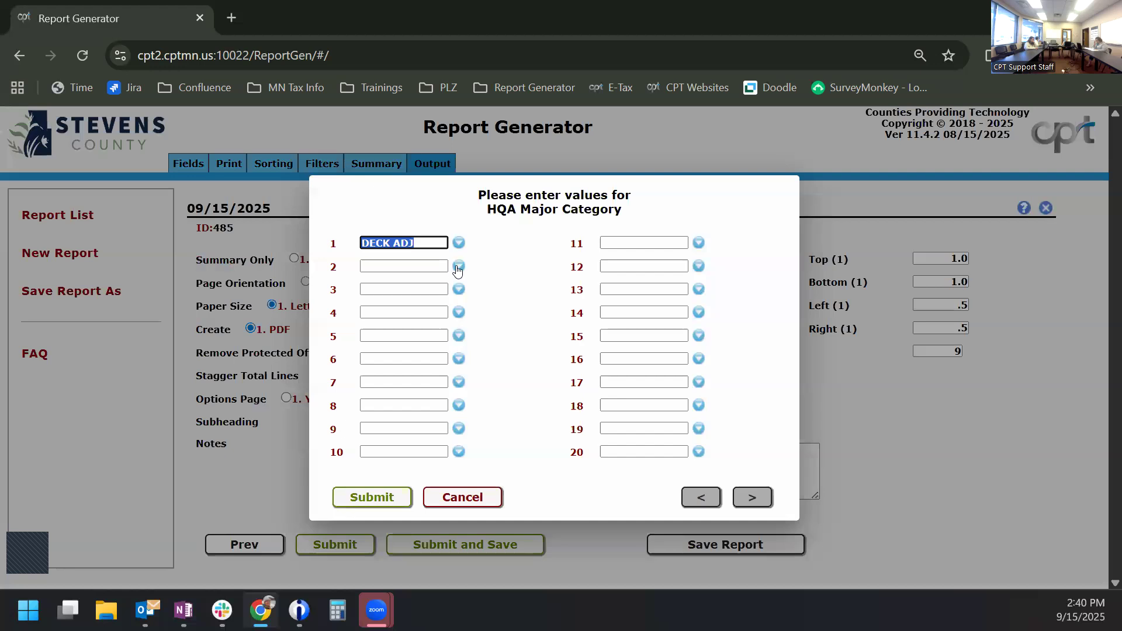
pyautogui.click(458, 267)
pyautogui.click(542, 254)
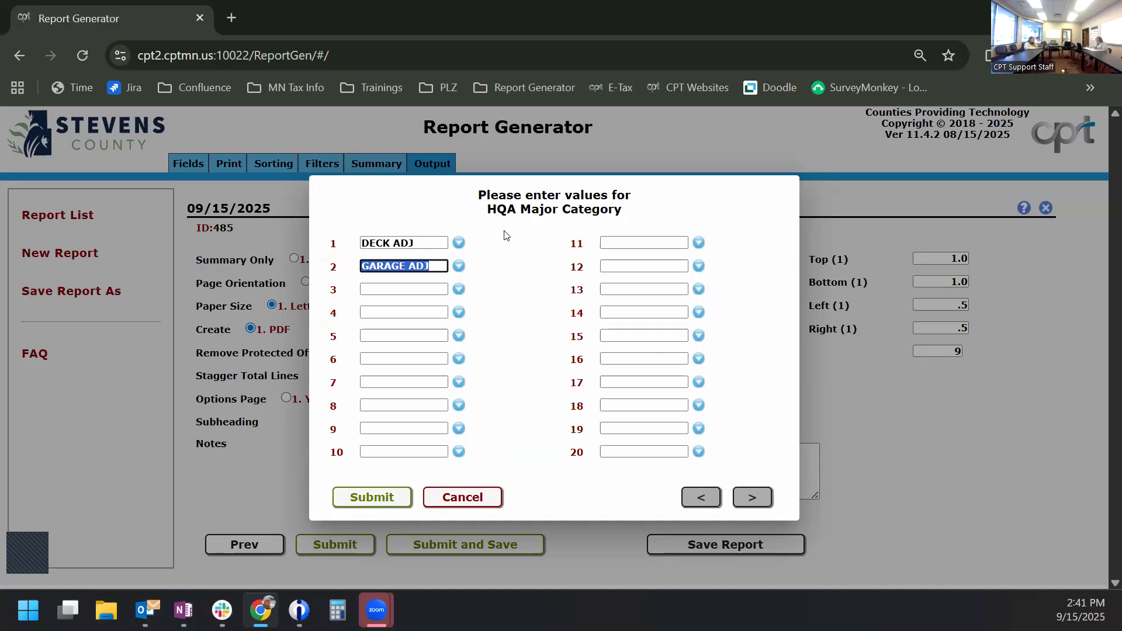
pyautogui.click(375, 500)
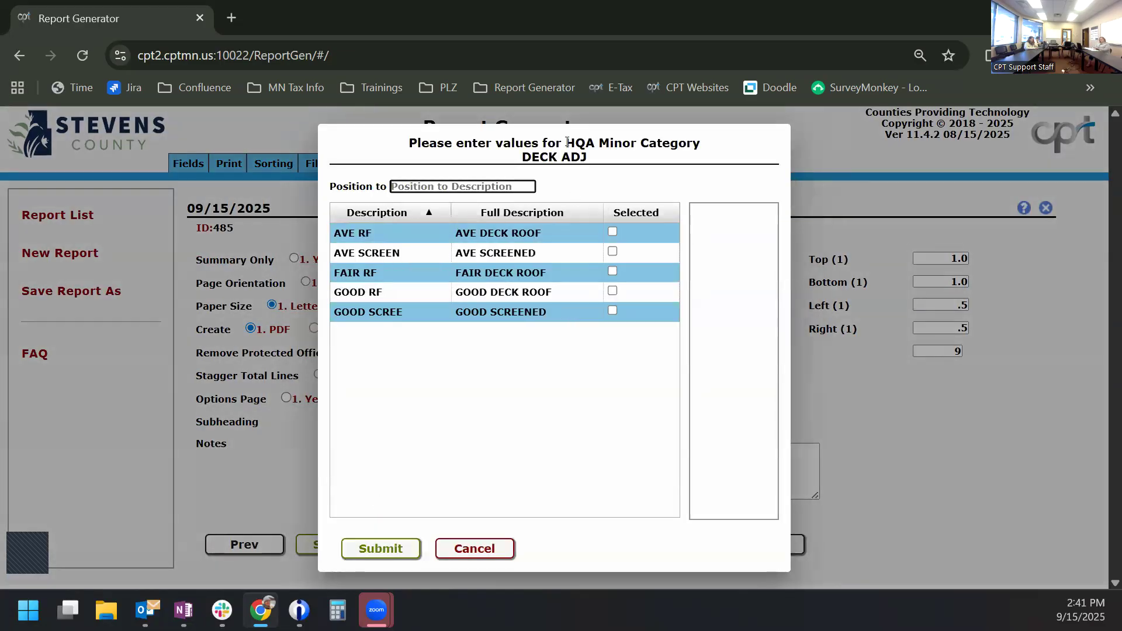
# Step: Select AVE RF, AVE SCREEN and FAIR RF as the minor categories for DECK ADJ and submit them
pyautogui.click(613, 233)
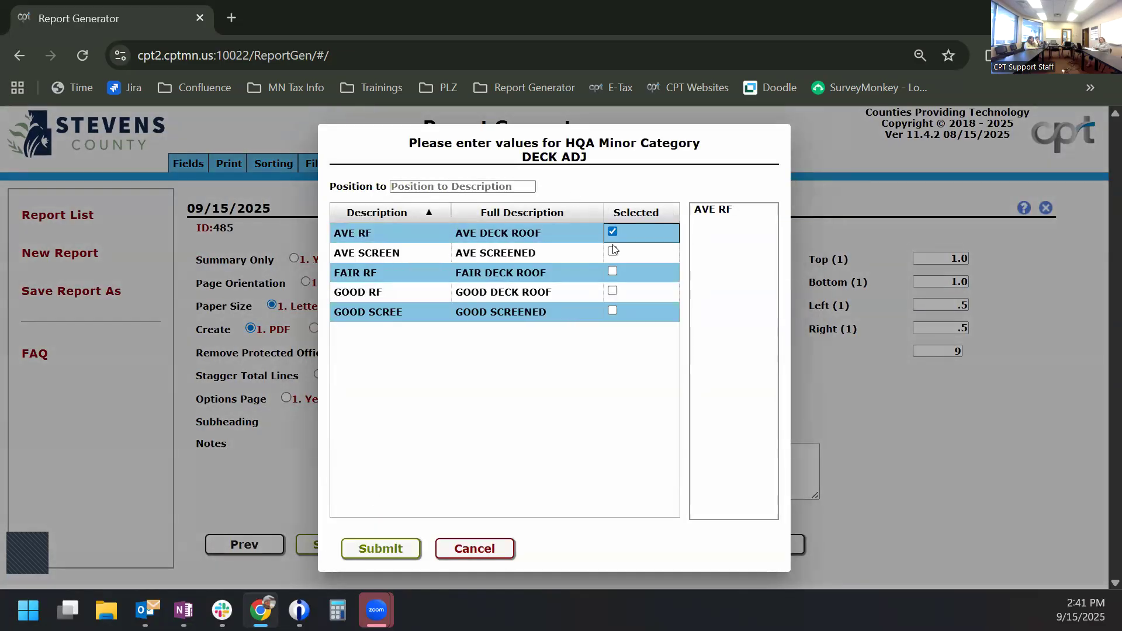
pyautogui.click(612, 252)
pyautogui.click(613, 272)
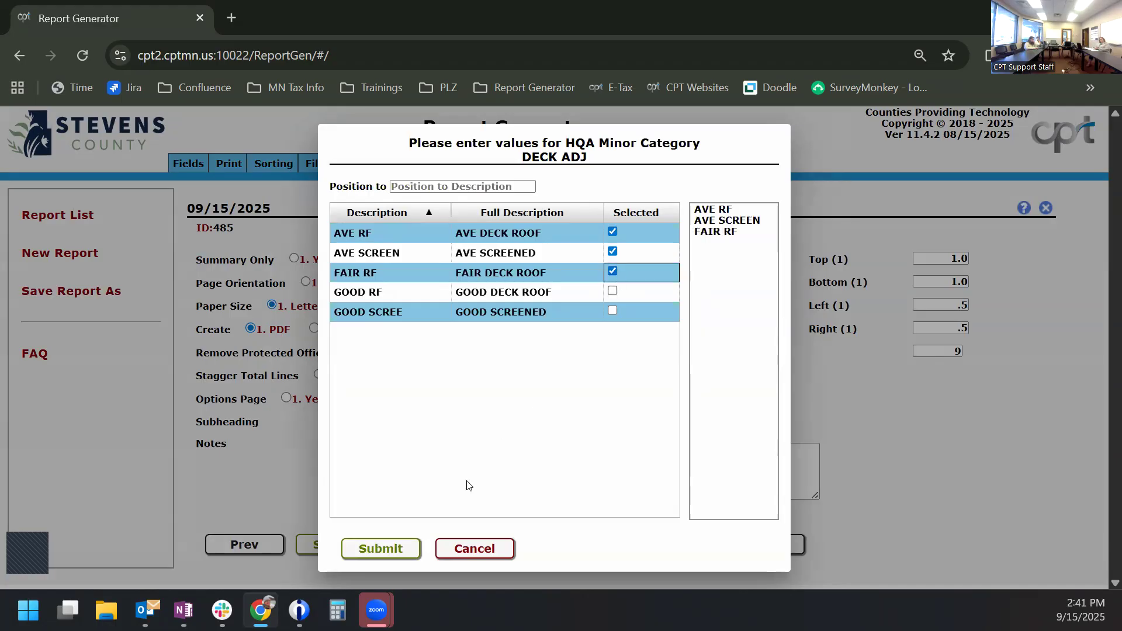
pyautogui.click(381, 549)
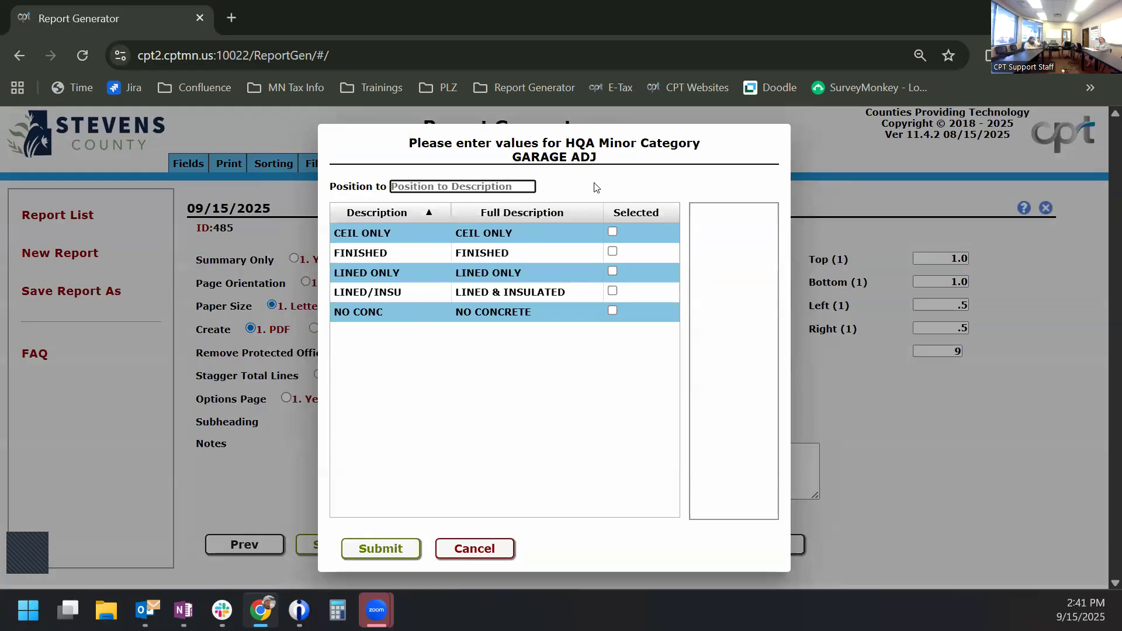
# Step: Select CEIL ONLY, FINISHED, LINED ONLY and LINED/INSU as the minor categories for GARAGE ADJ and submit them
pyautogui.click(612, 232)
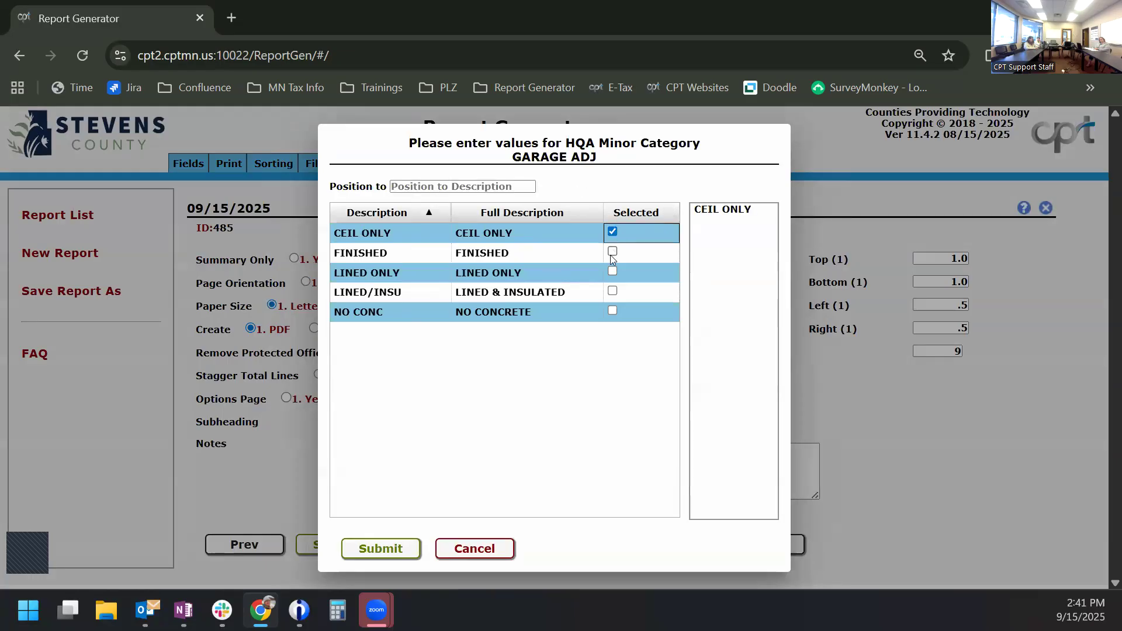
pyautogui.click(612, 253)
pyautogui.click(612, 271)
pyautogui.click(612, 291)
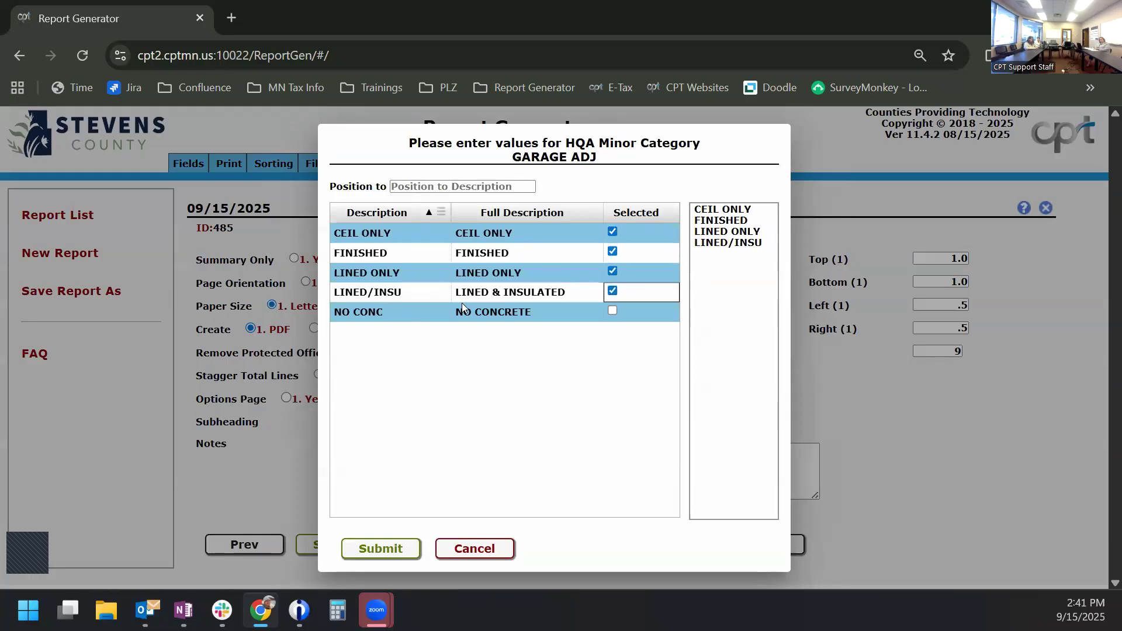
pyautogui.click(381, 553)
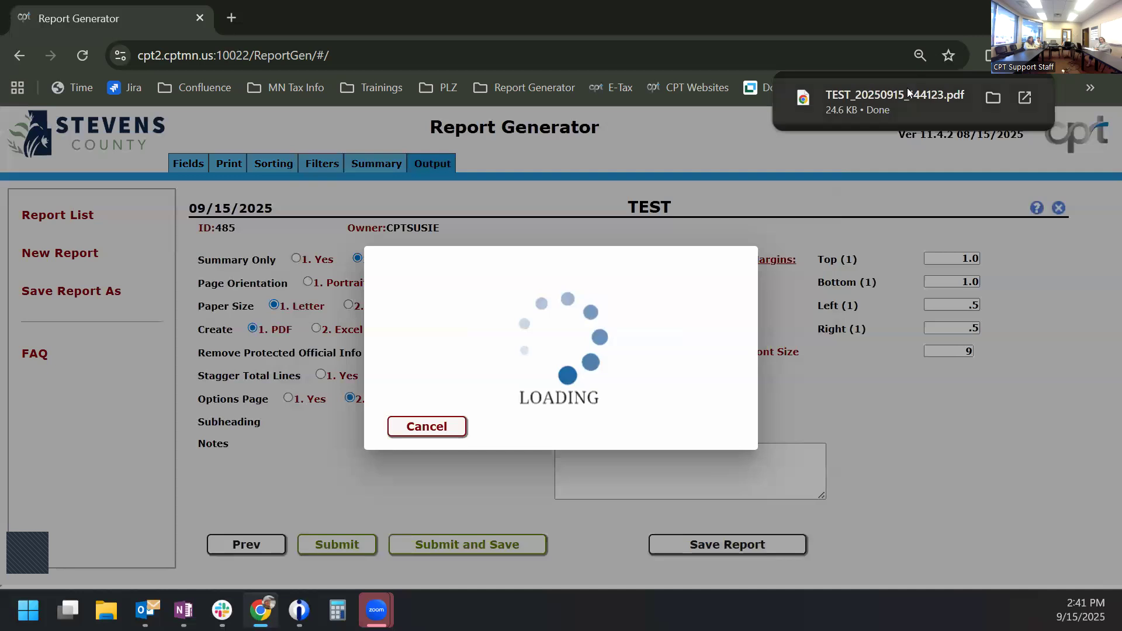
# Step: Open the generated TEST PDF, look through its category and parcel listing, and close it
pyautogui.click(908, 87)
pyautogui.scroll(-3, 368, 440)
pyautogui.scroll(-15, 364, 441)
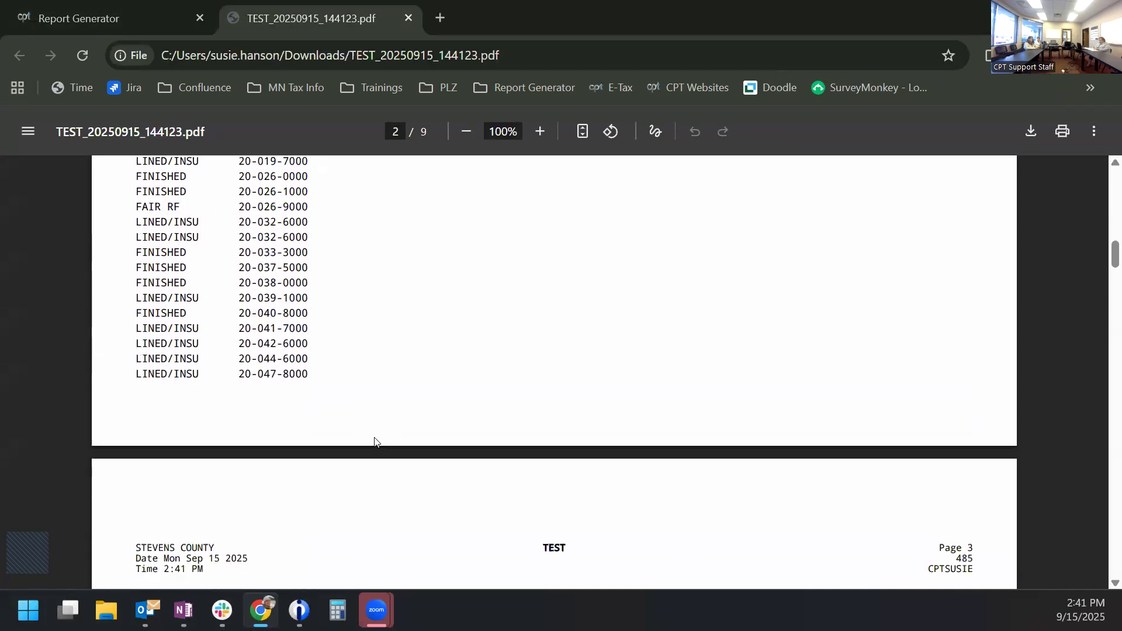
pyautogui.scroll(20, 377, 438)
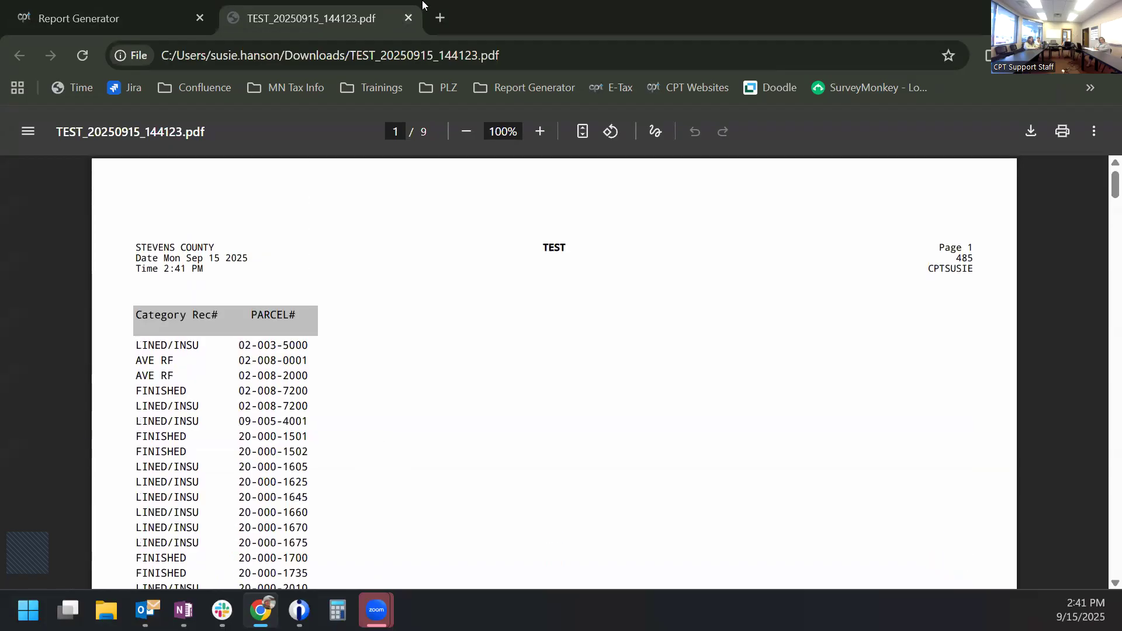
pyautogui.click(408, 20)
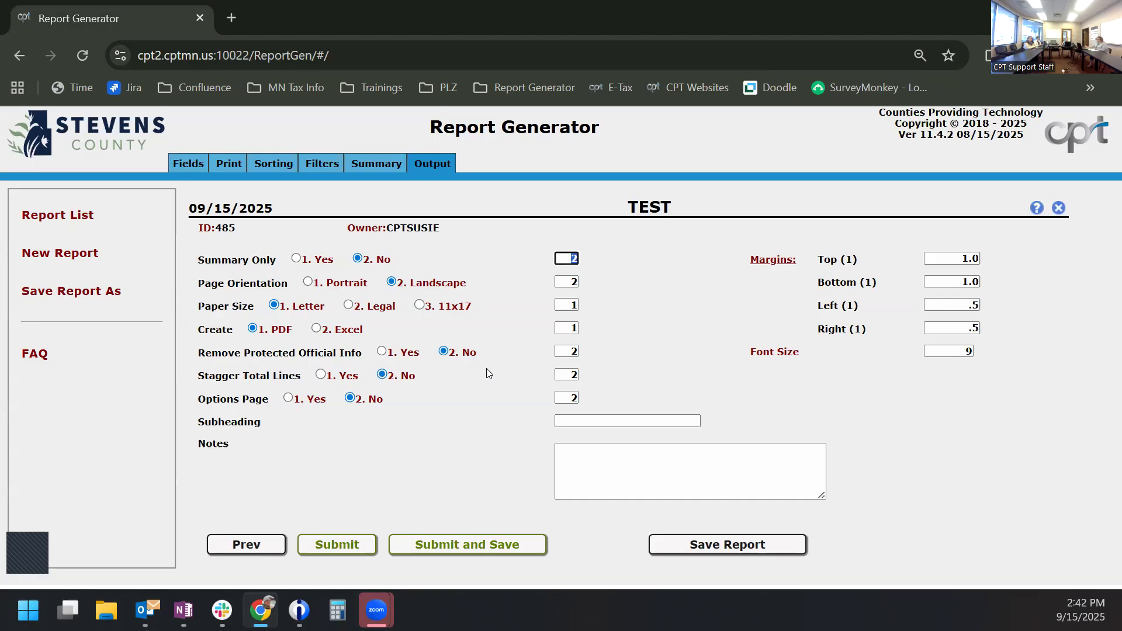
# Step: Save the report changes while returning to the report list, and delete the Assessor's PREVIEW report there
pyautogui.click(69, 215)
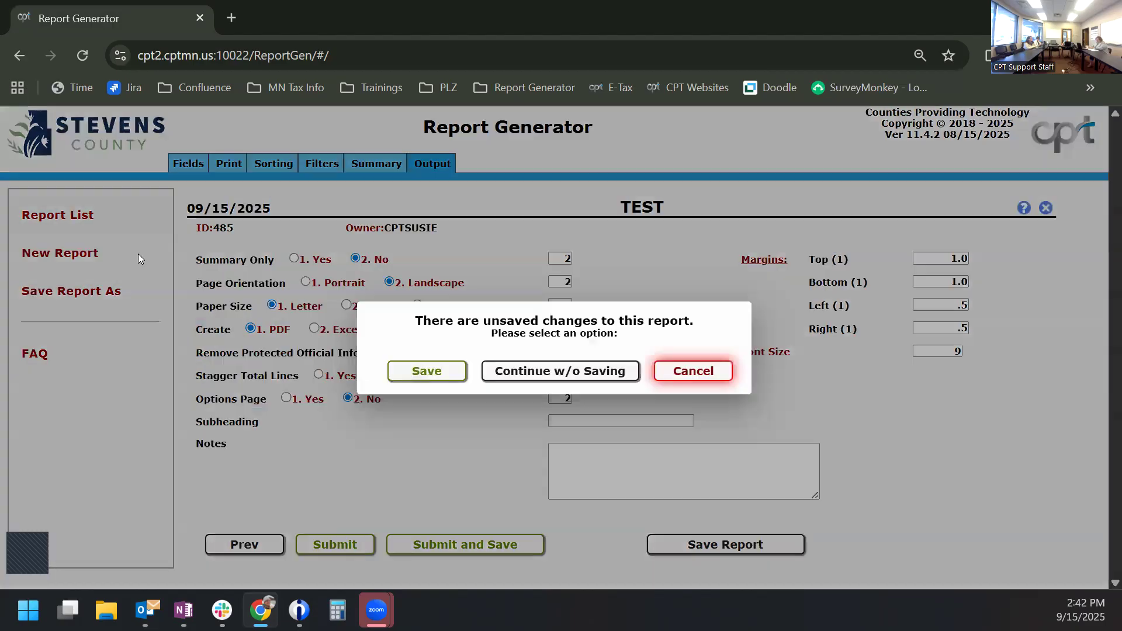
pyautogui.click(447, 374)
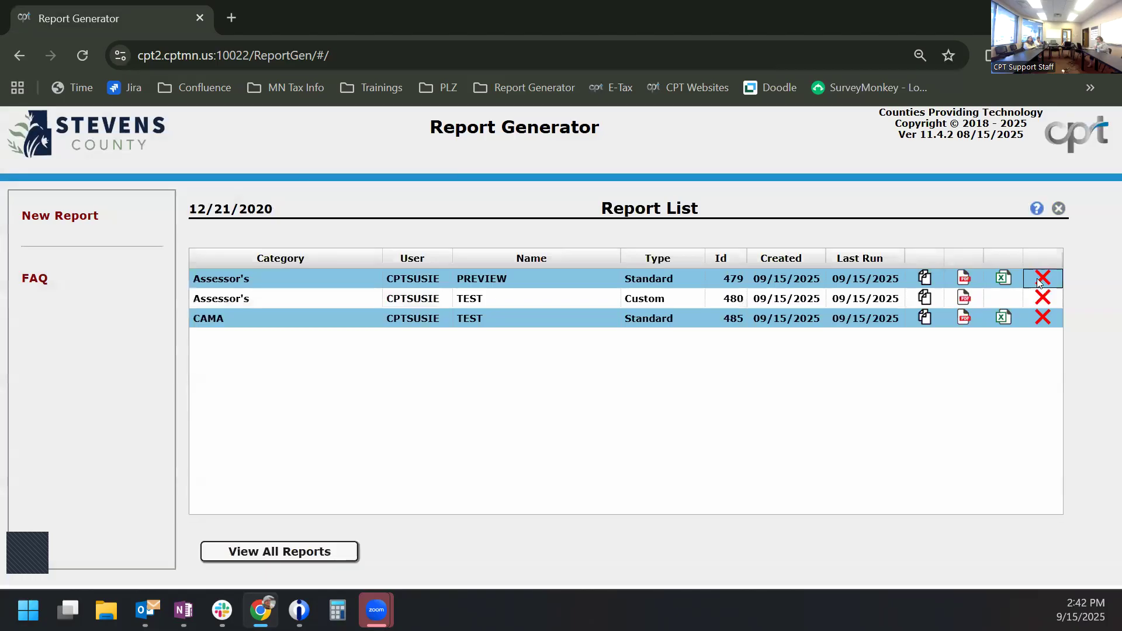
pyautogui.click(1042, 279)
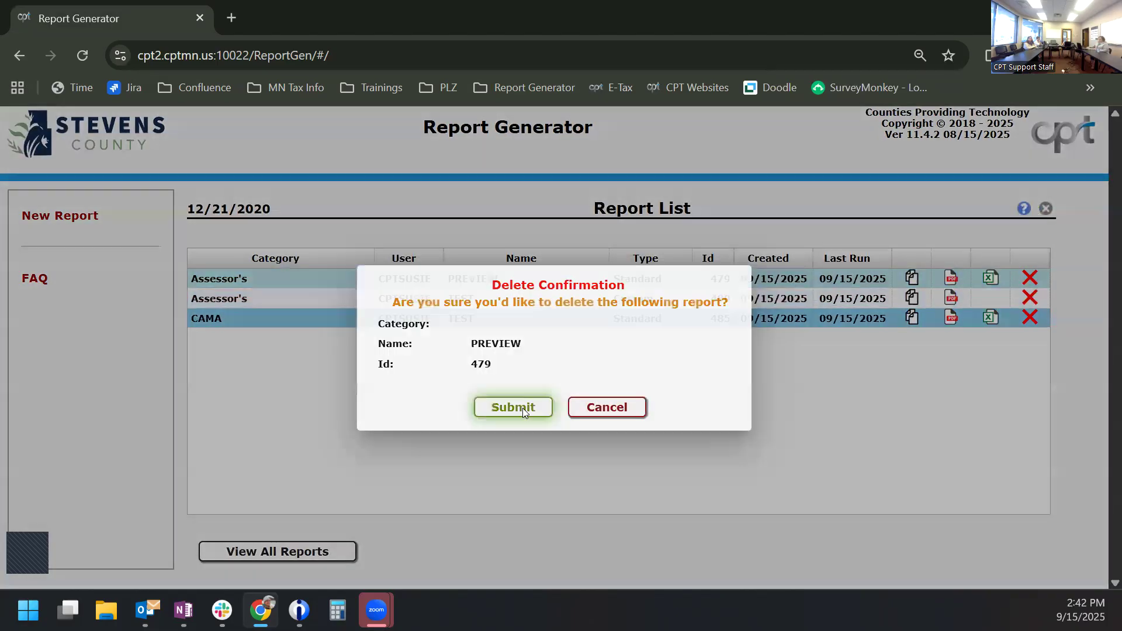
pyautogui.click(523, 412)
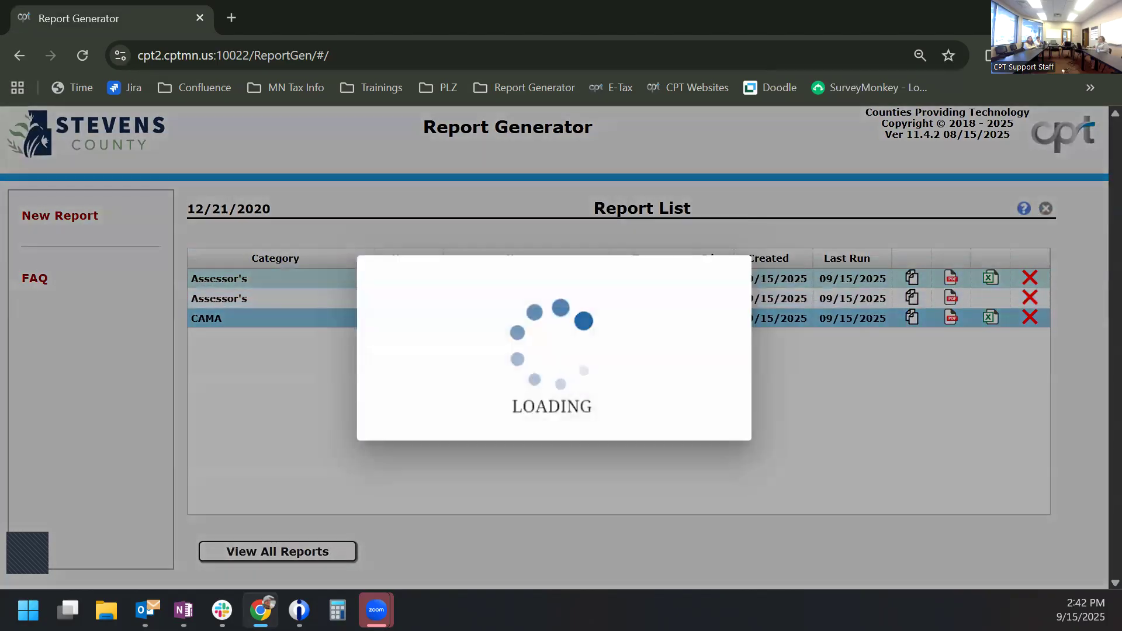